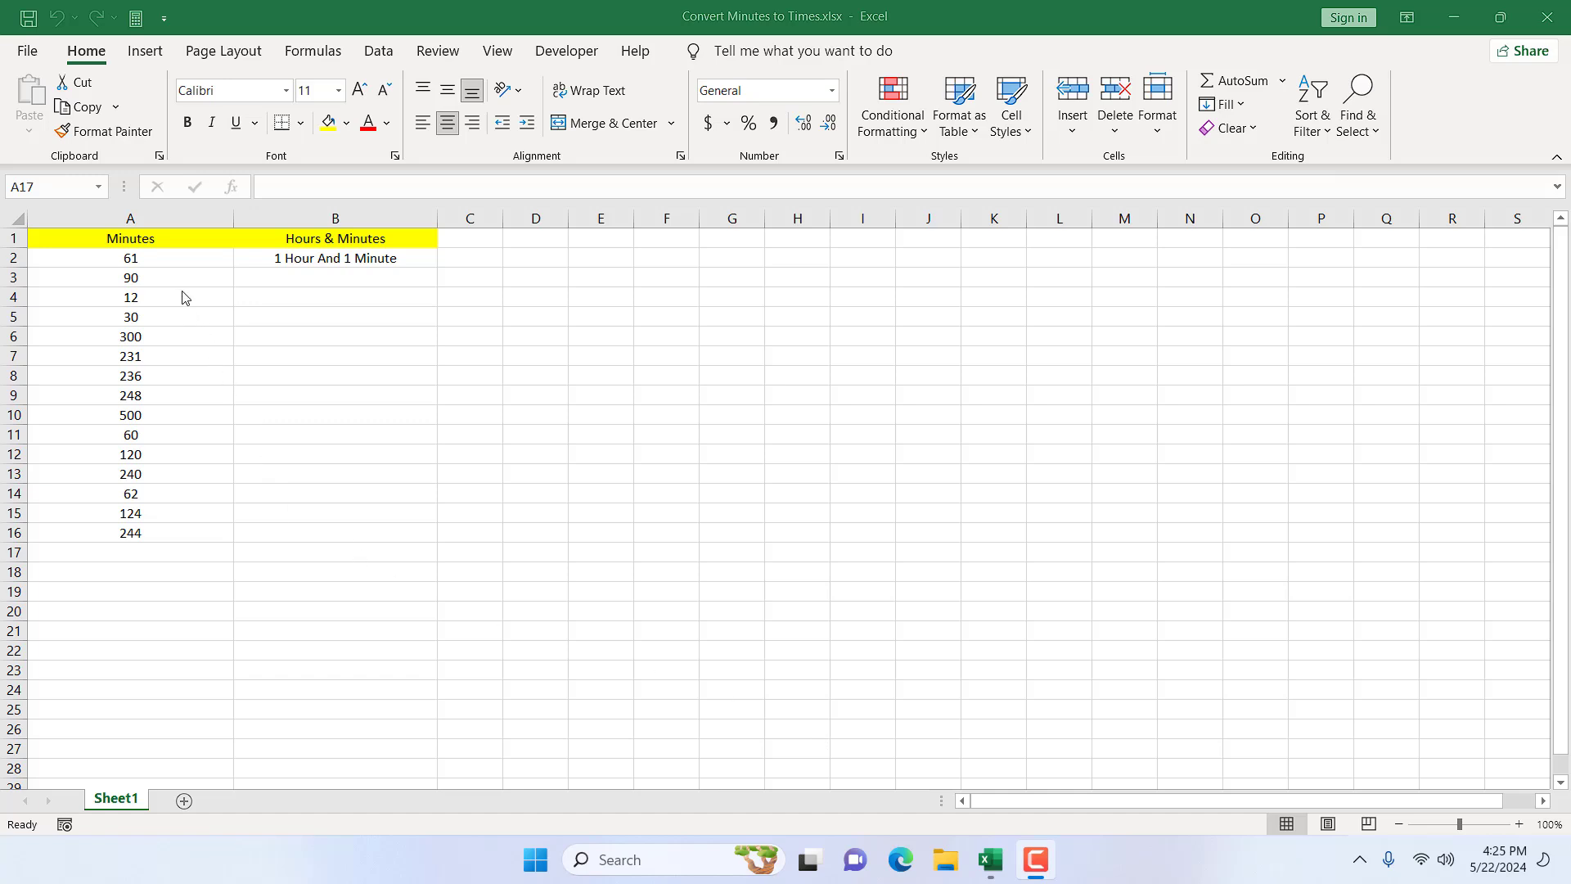
pyautogui.click(176, 262)
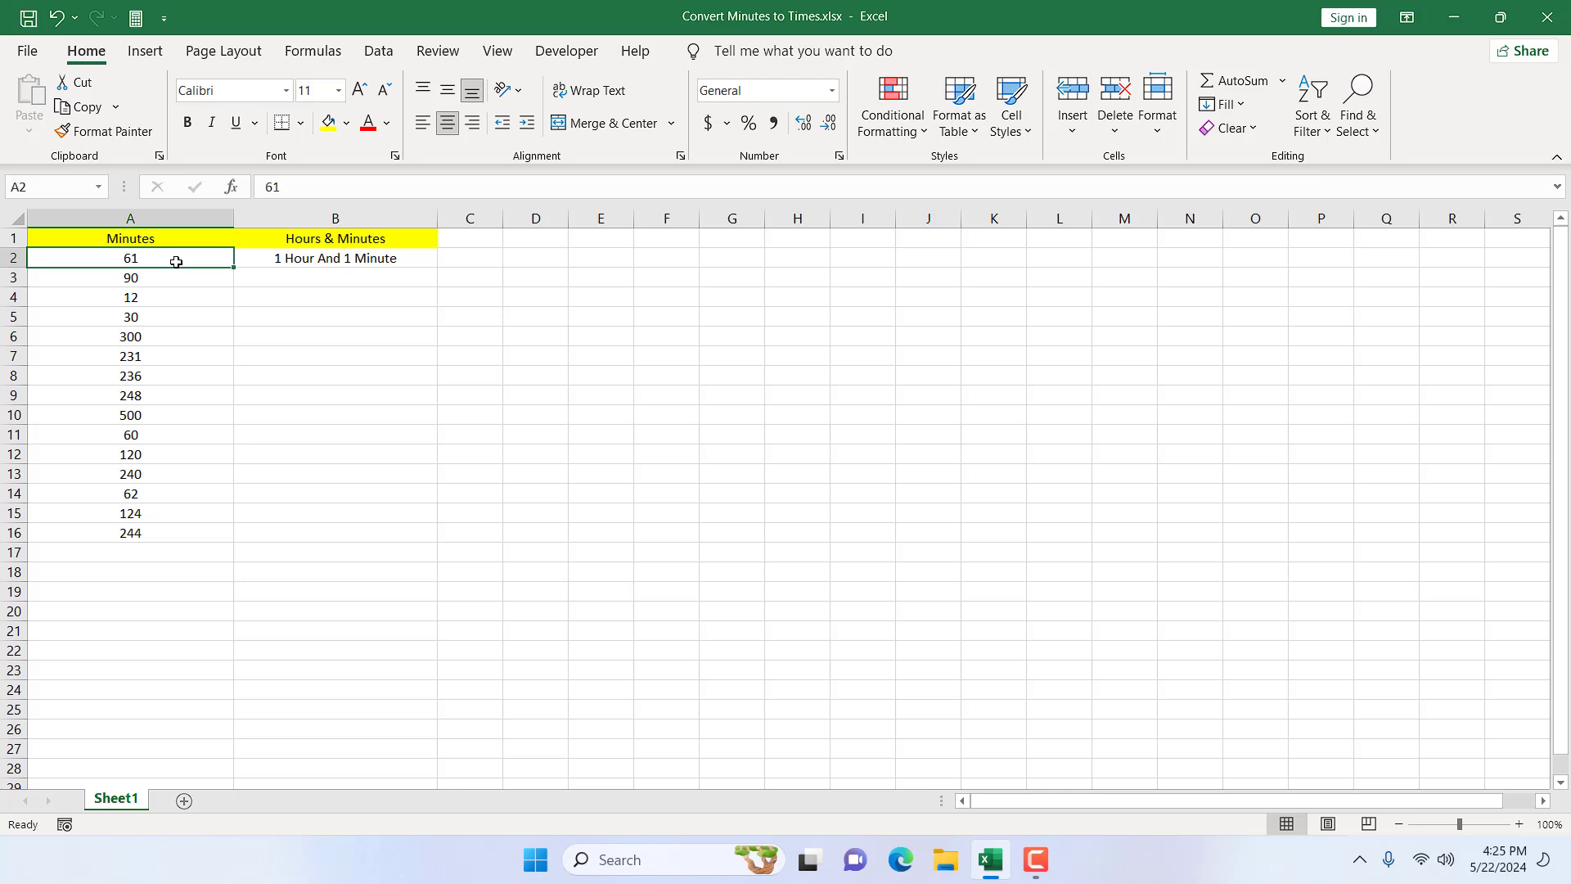
pyautogui.click(268, 262)
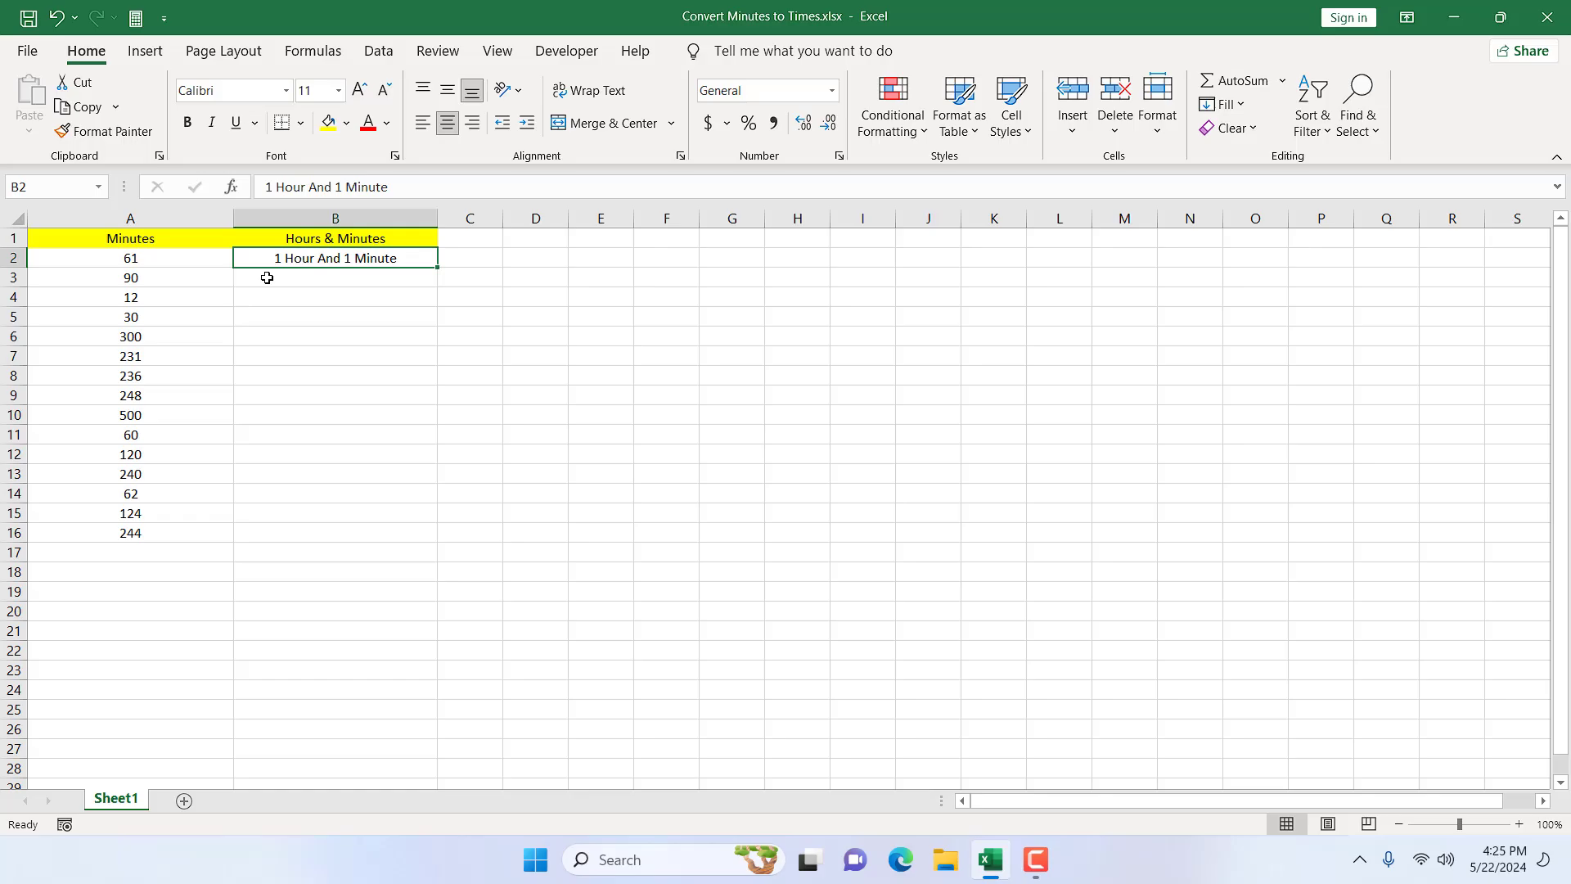
pyautogui.click(268, 277)
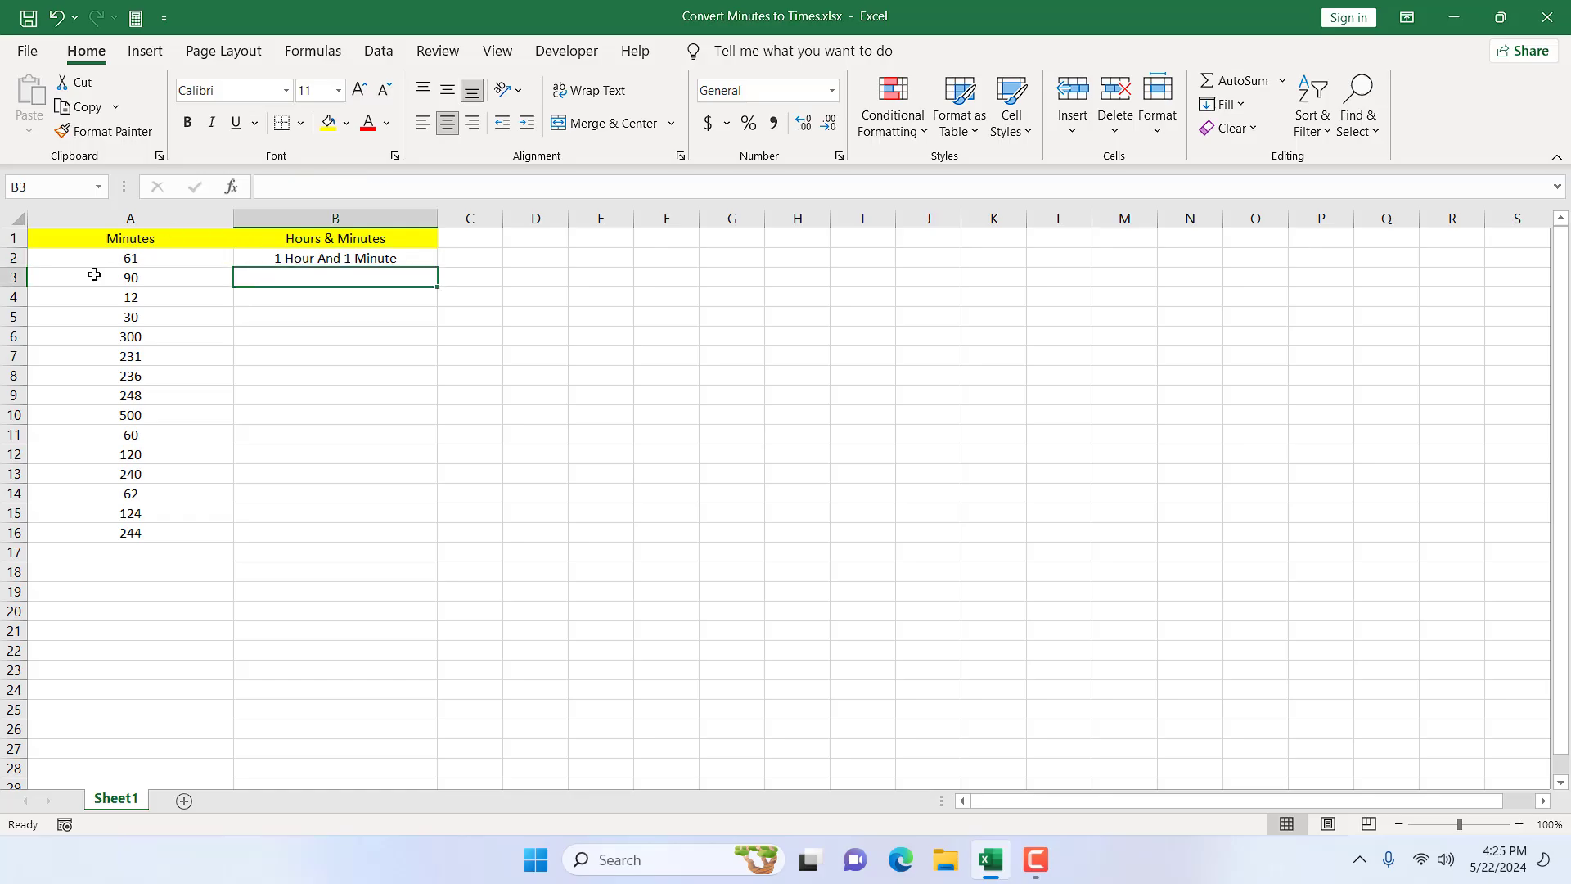
pyautogui.click(165, 277)
pyautogui.click(298, 275)
# Step: Widen column C and enter the helper headers "hour" in C1, "and" in D1 and "minutes" in E1
pyautogui.moveTo(504, 214); pyautogui.dragTo(640, 214)
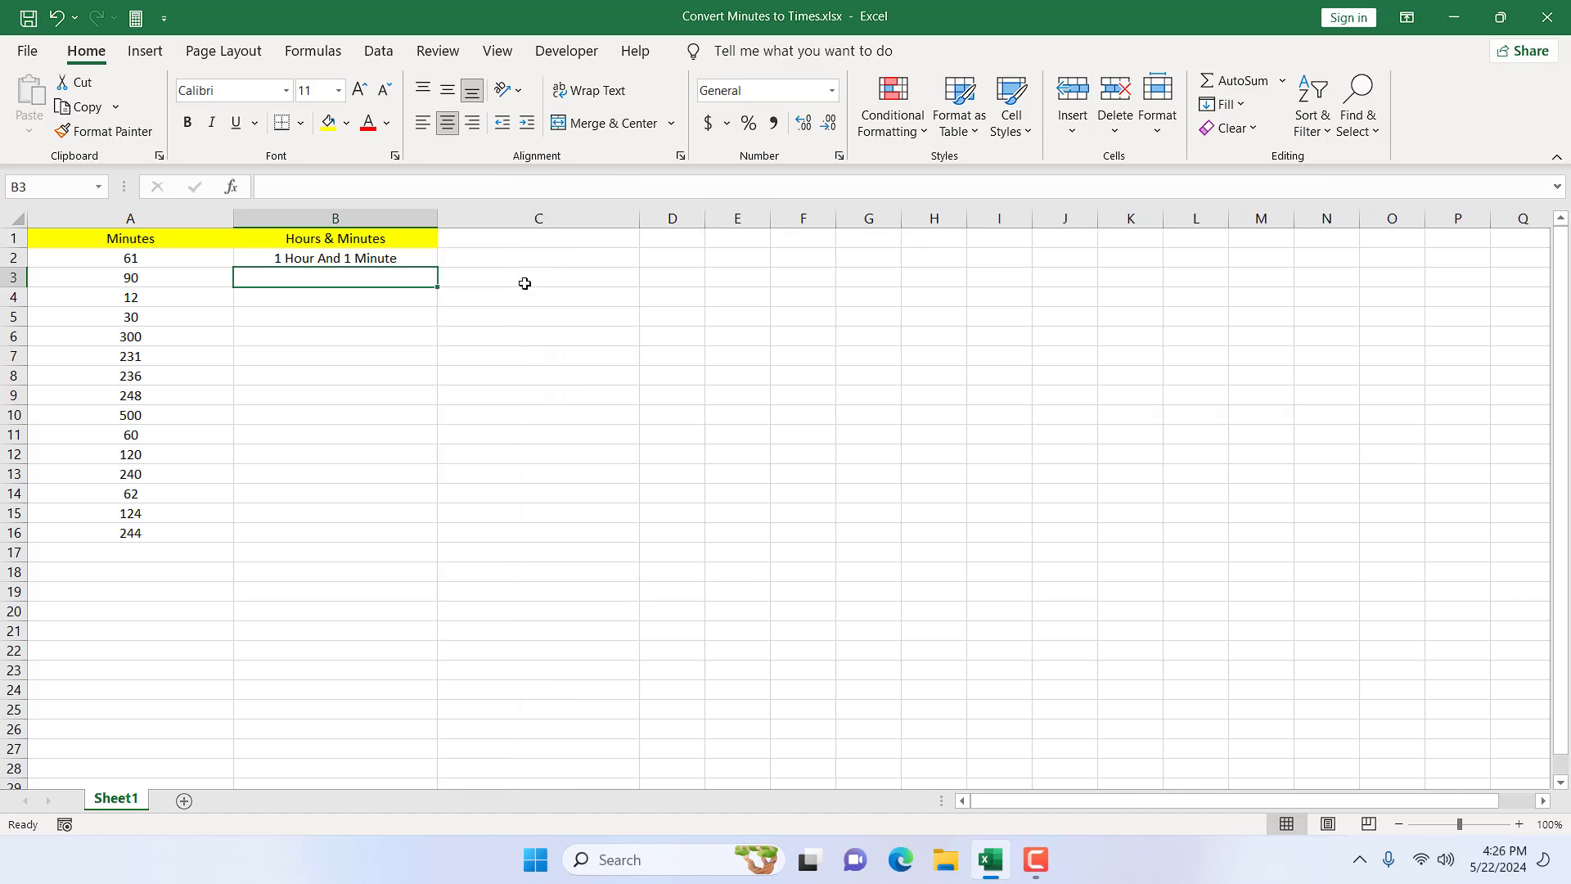
pyautogui.click(524, 260)
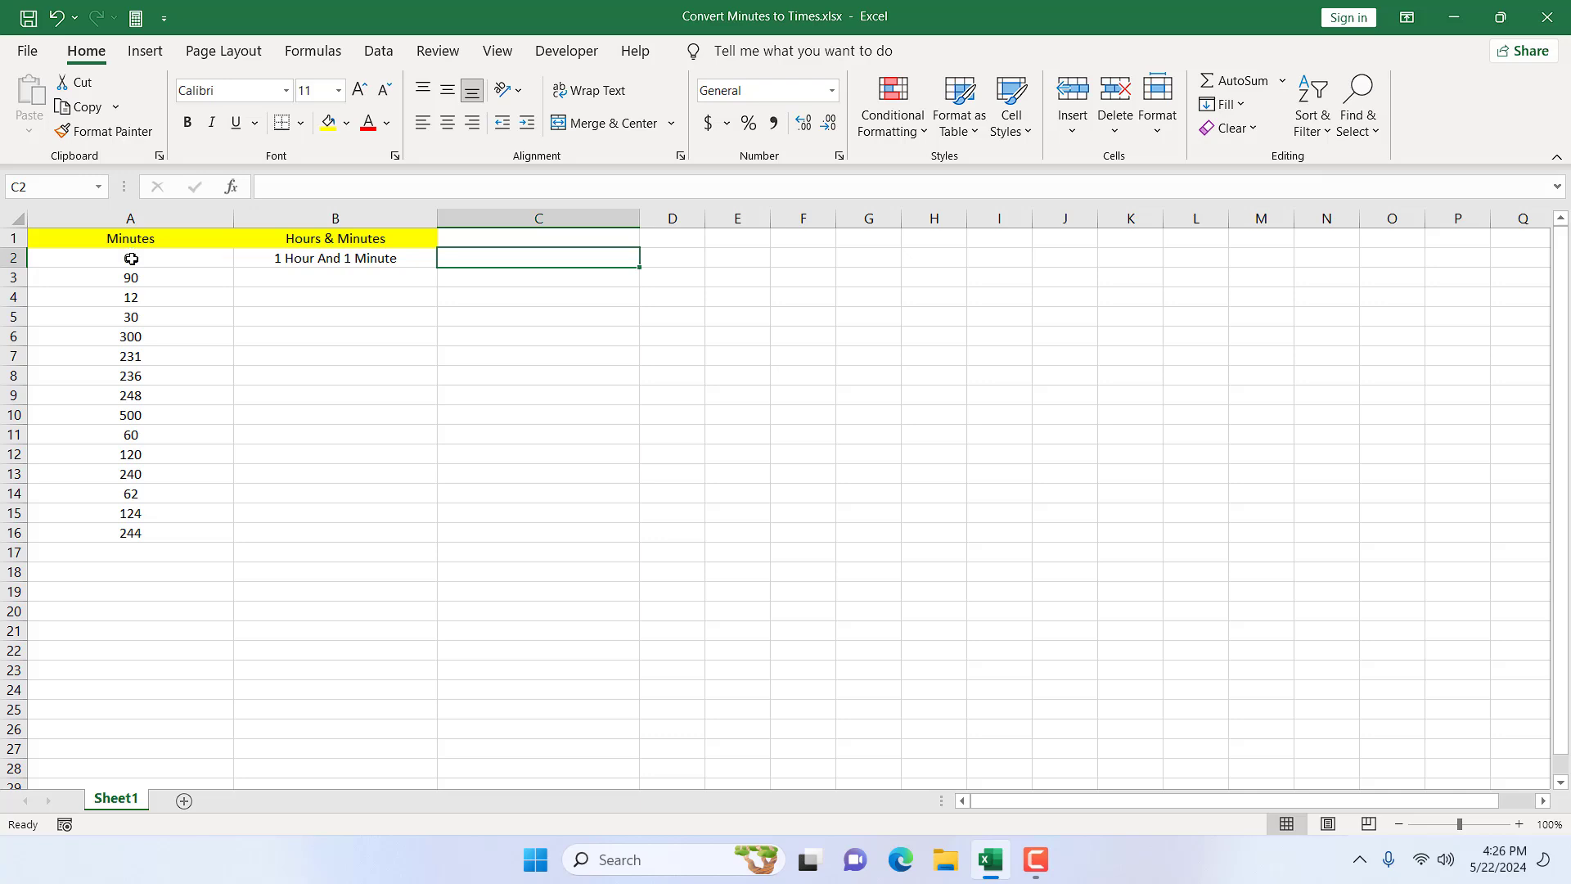
pyautogui.click(540, 236)
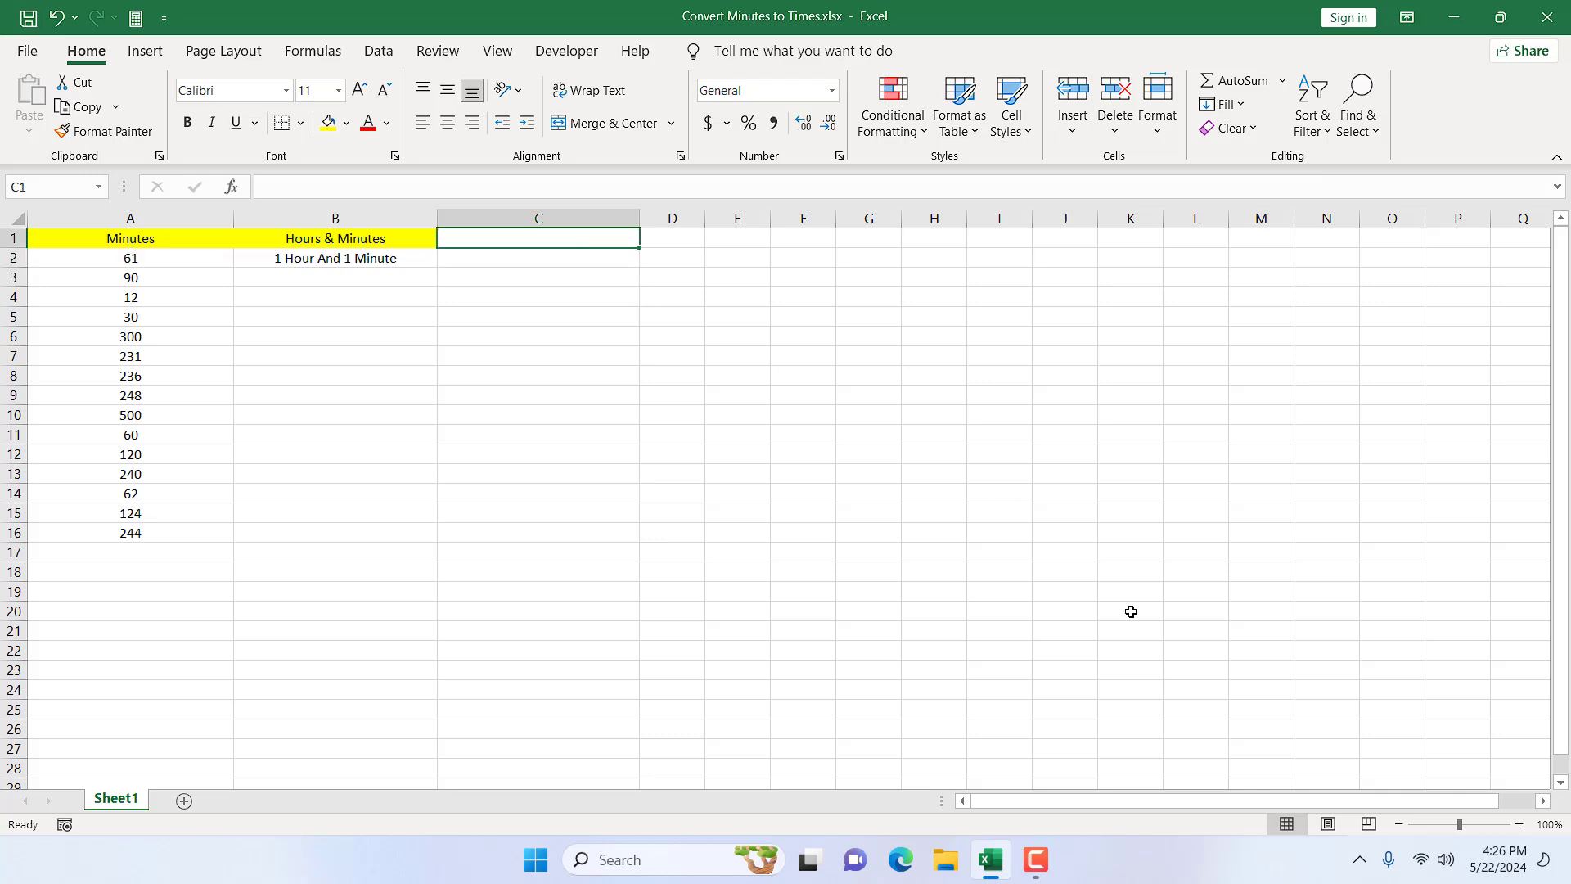
pyautogui.write('hour')
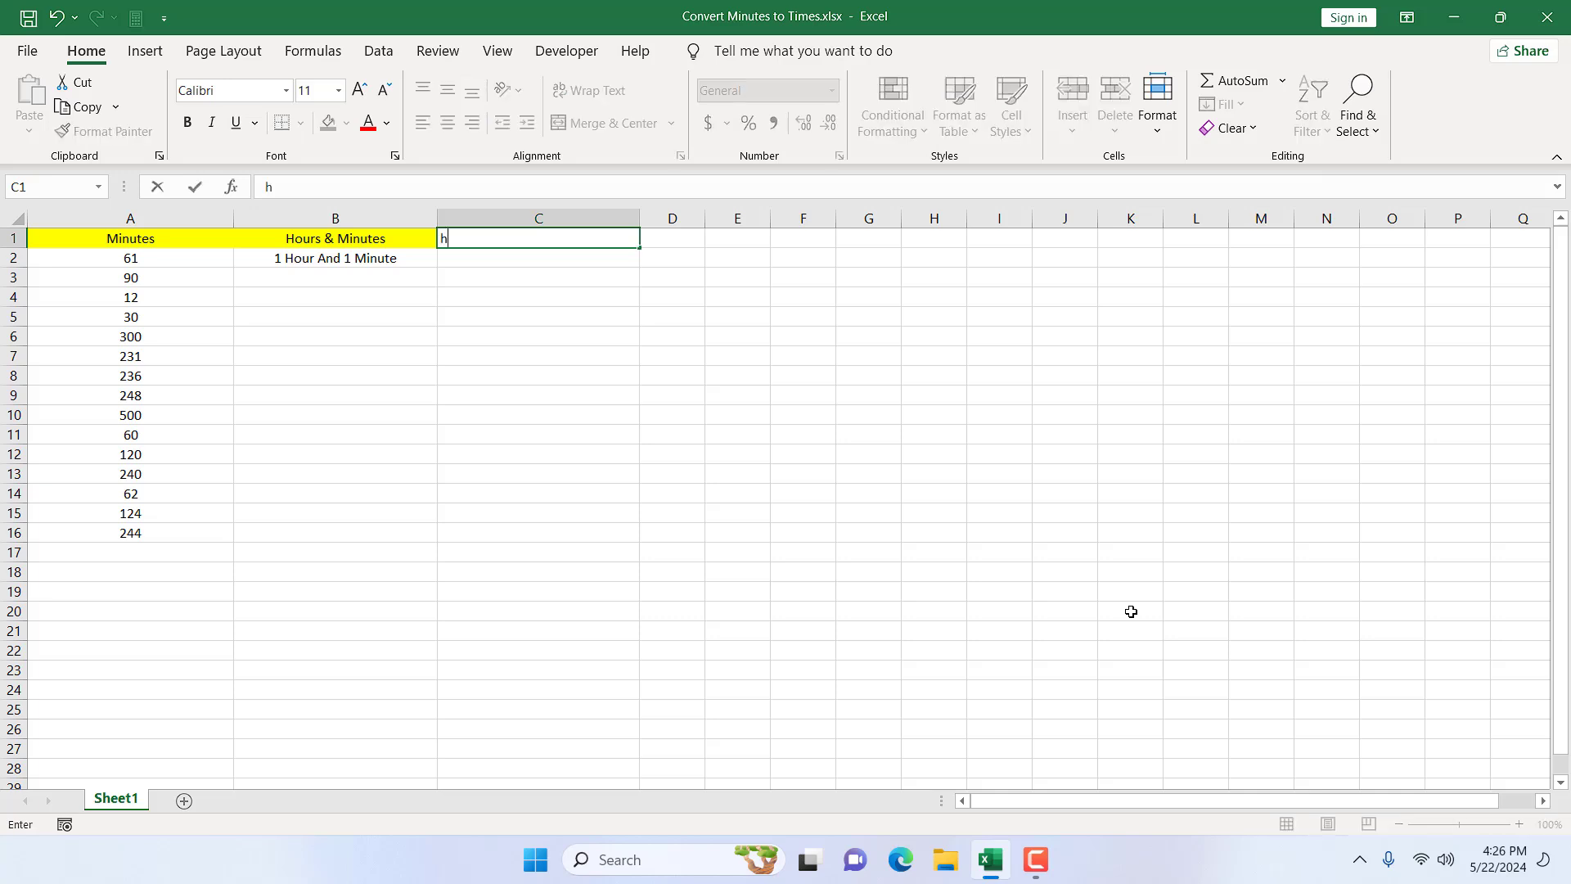
pyautogui.click(678, 241)
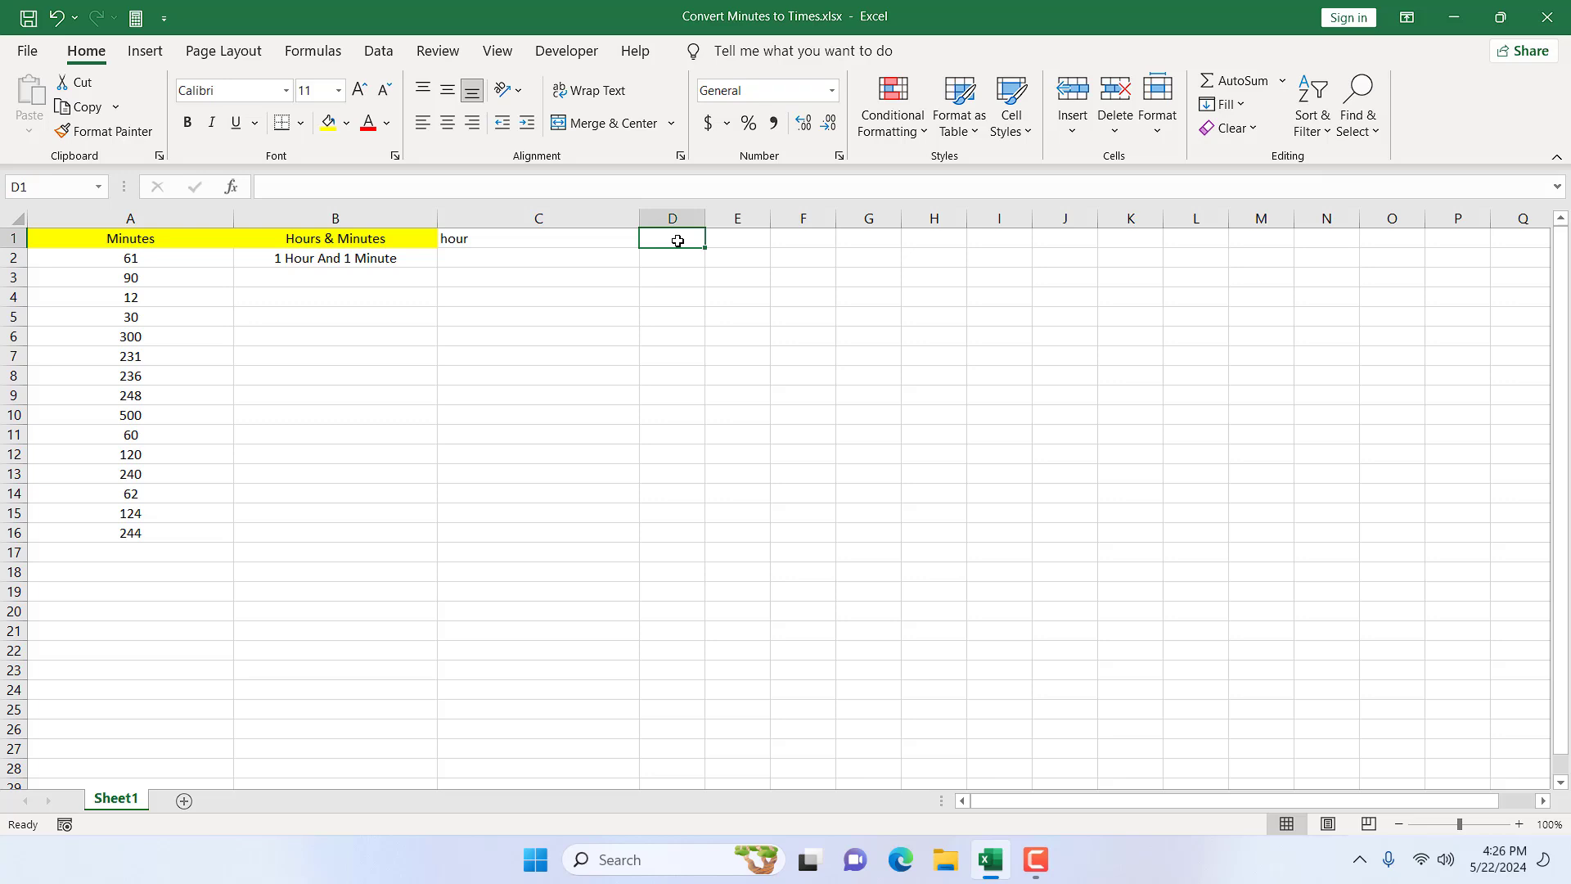
pyautogui.write('and')
pyautogui.click(694, 277)
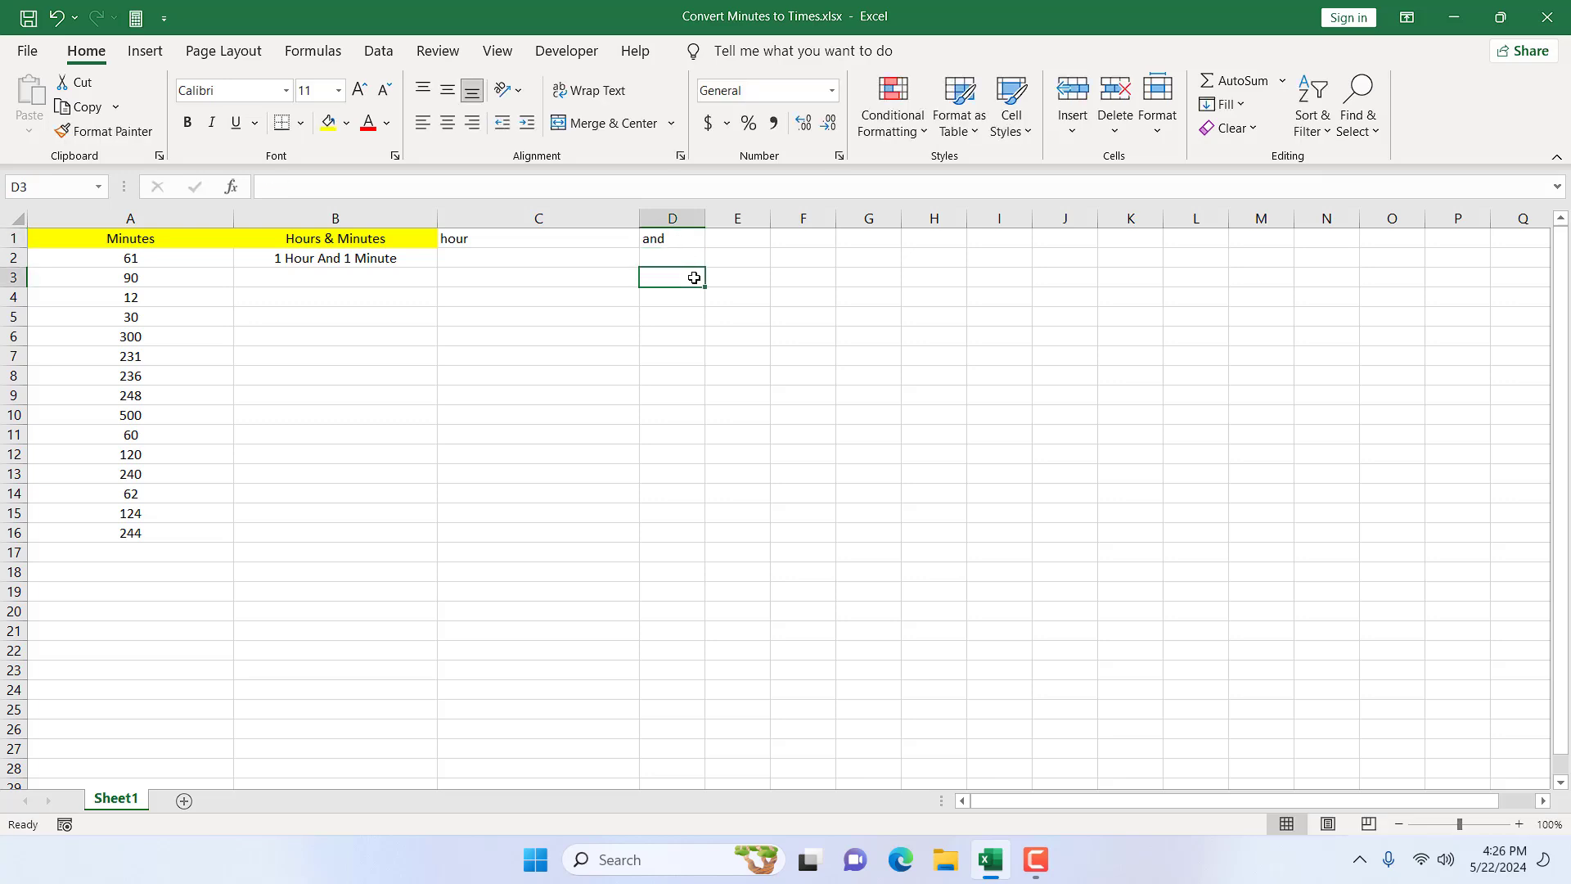
pyautogui.click(498, 235)
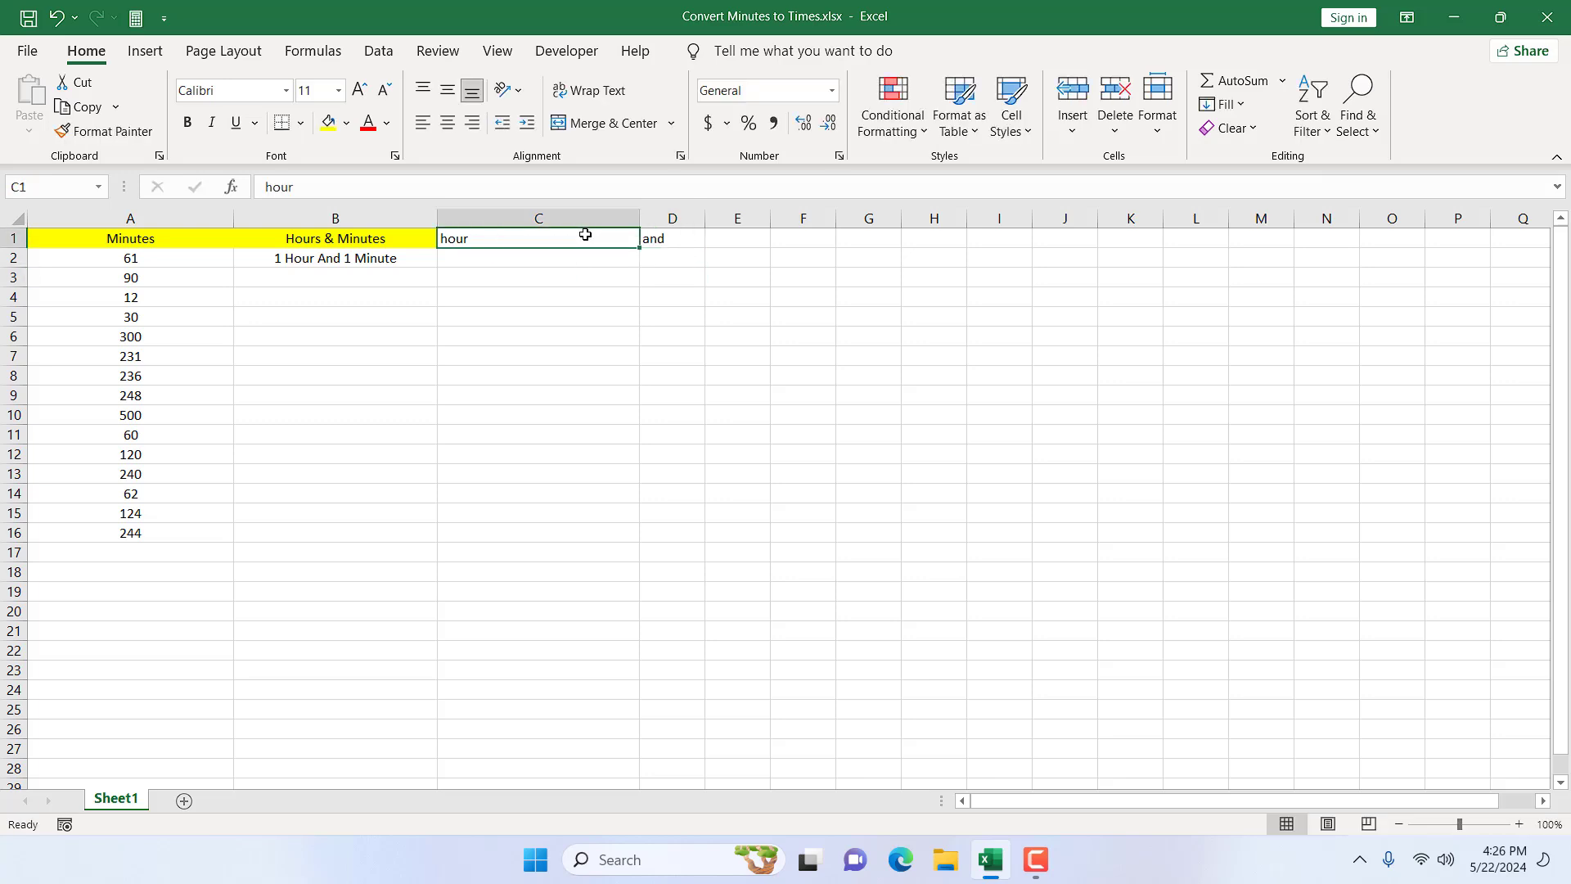
pyautogui.click(659, 236)
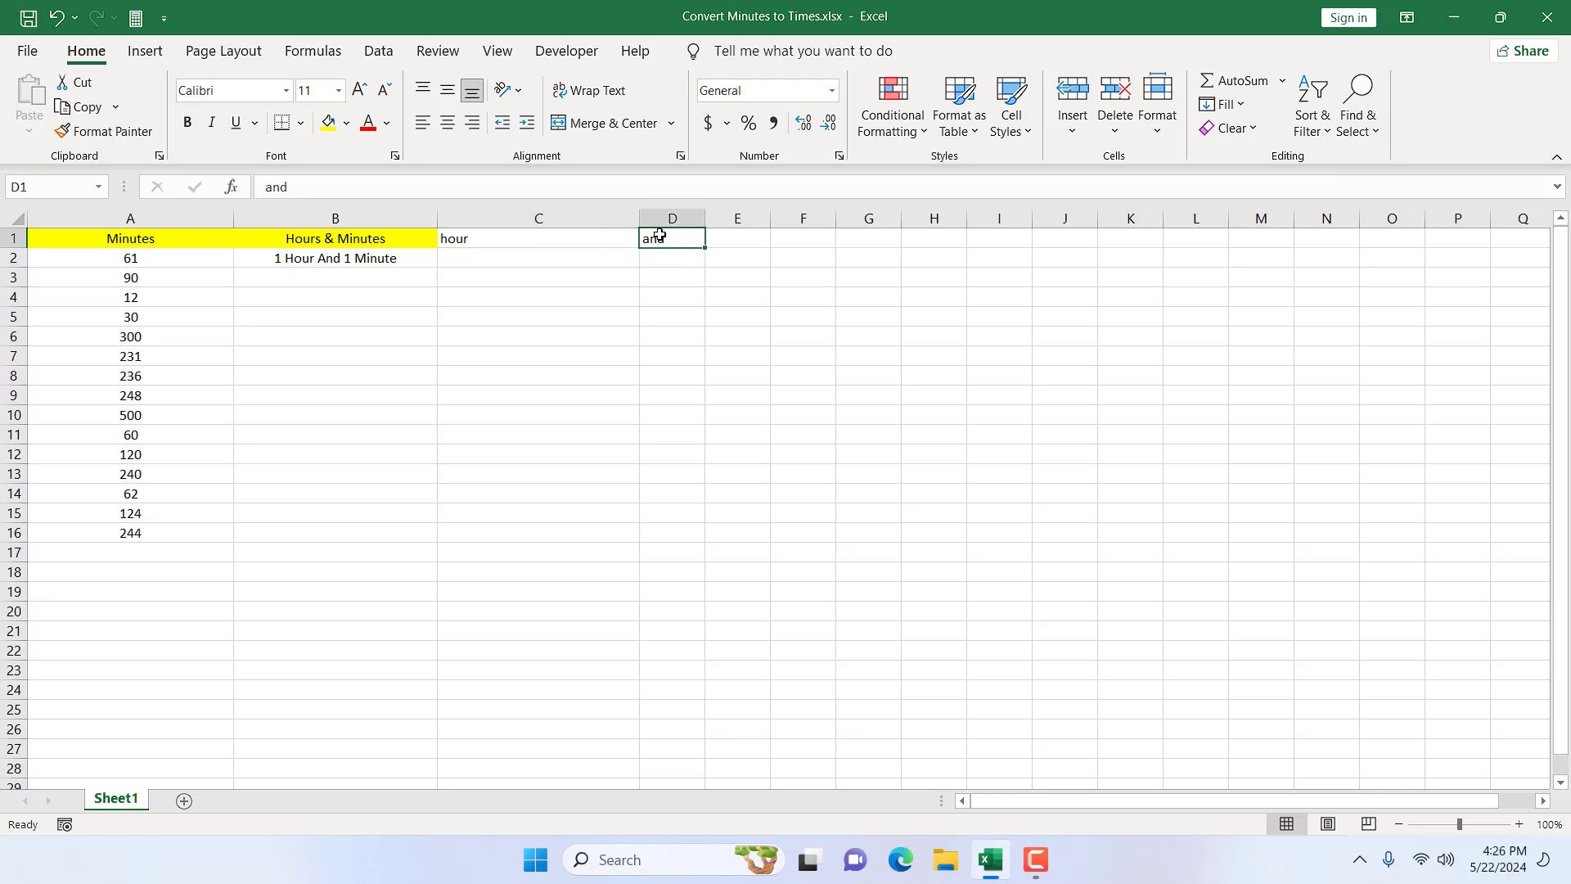
pyautogui.click(761, 236)
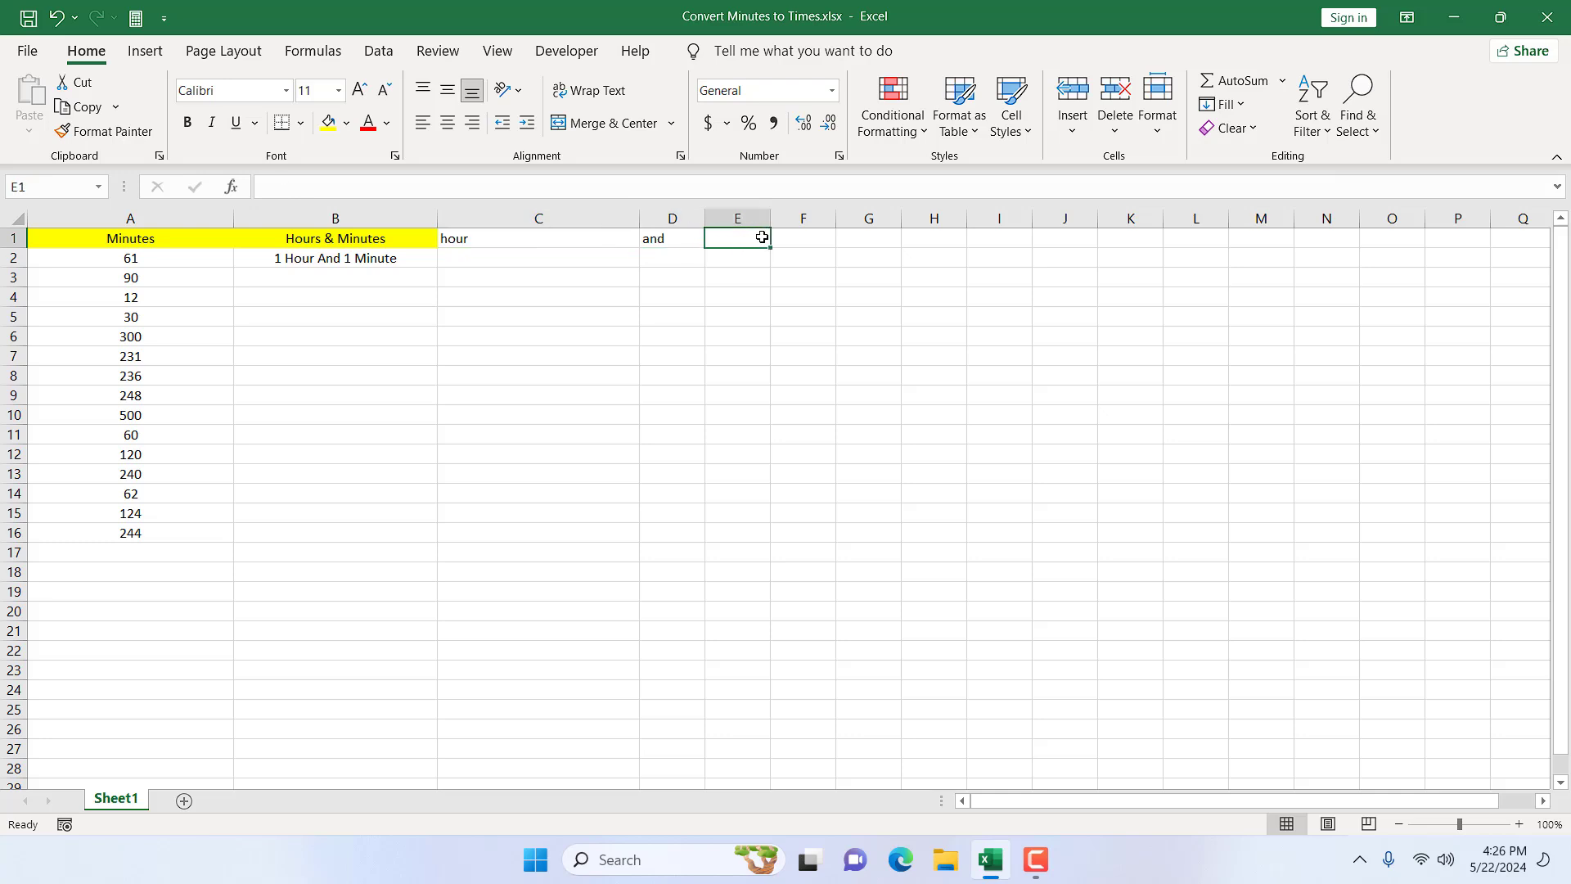
pyautogui.write('minutes')
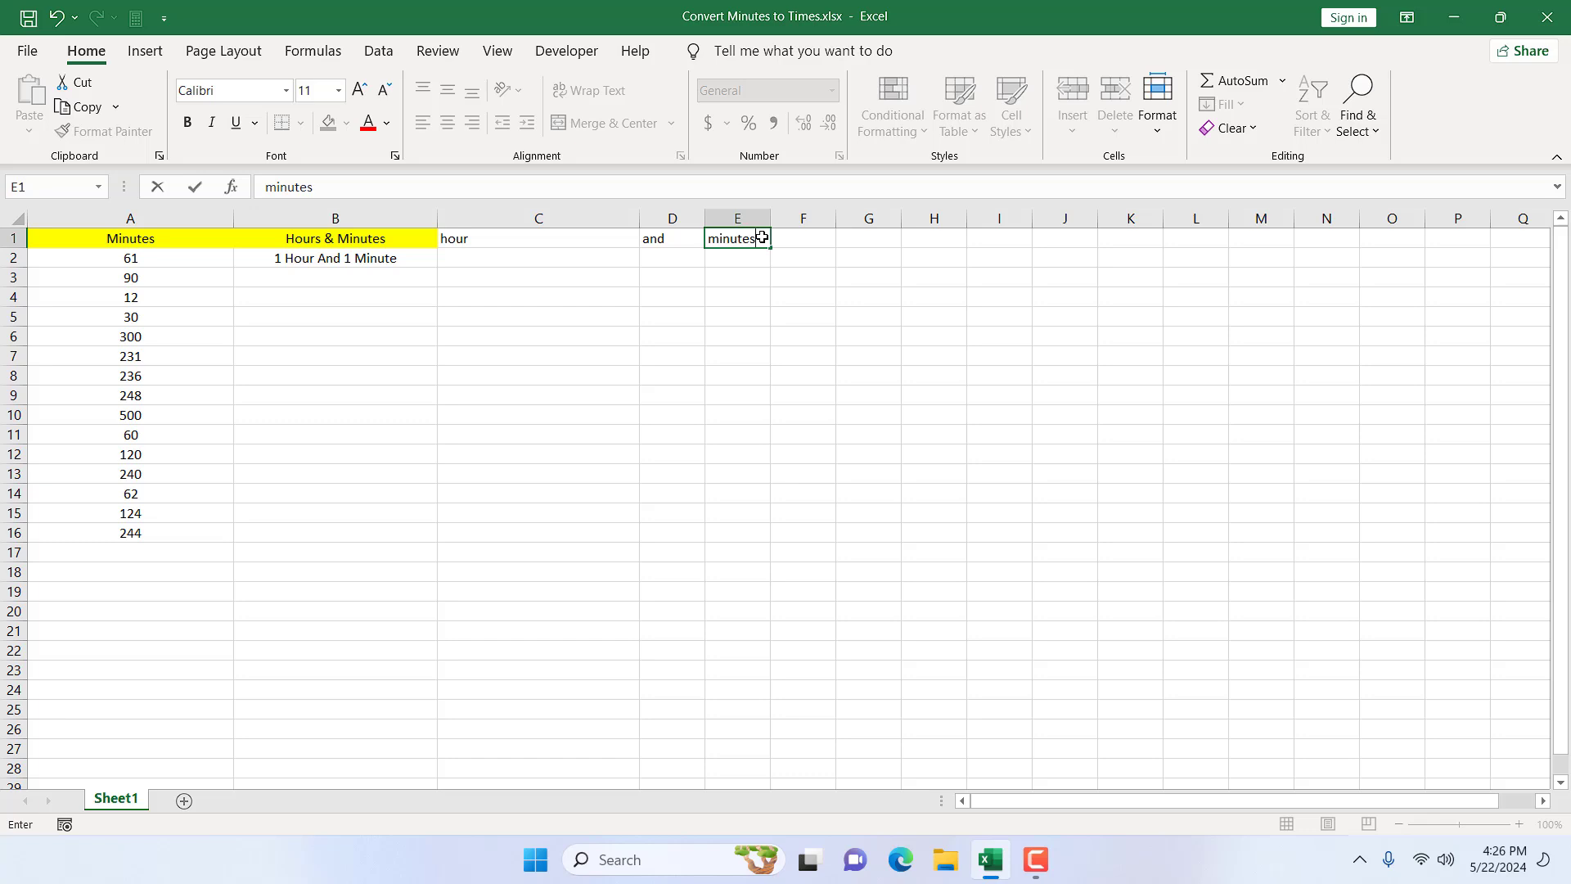
pyautogui.click(798, 319)
# Step: Widen columns E and F together, and widen column D to make room for the helper values
pyautogui.moveTo(770, 218); pyautogui.dragTo(1012, 220)
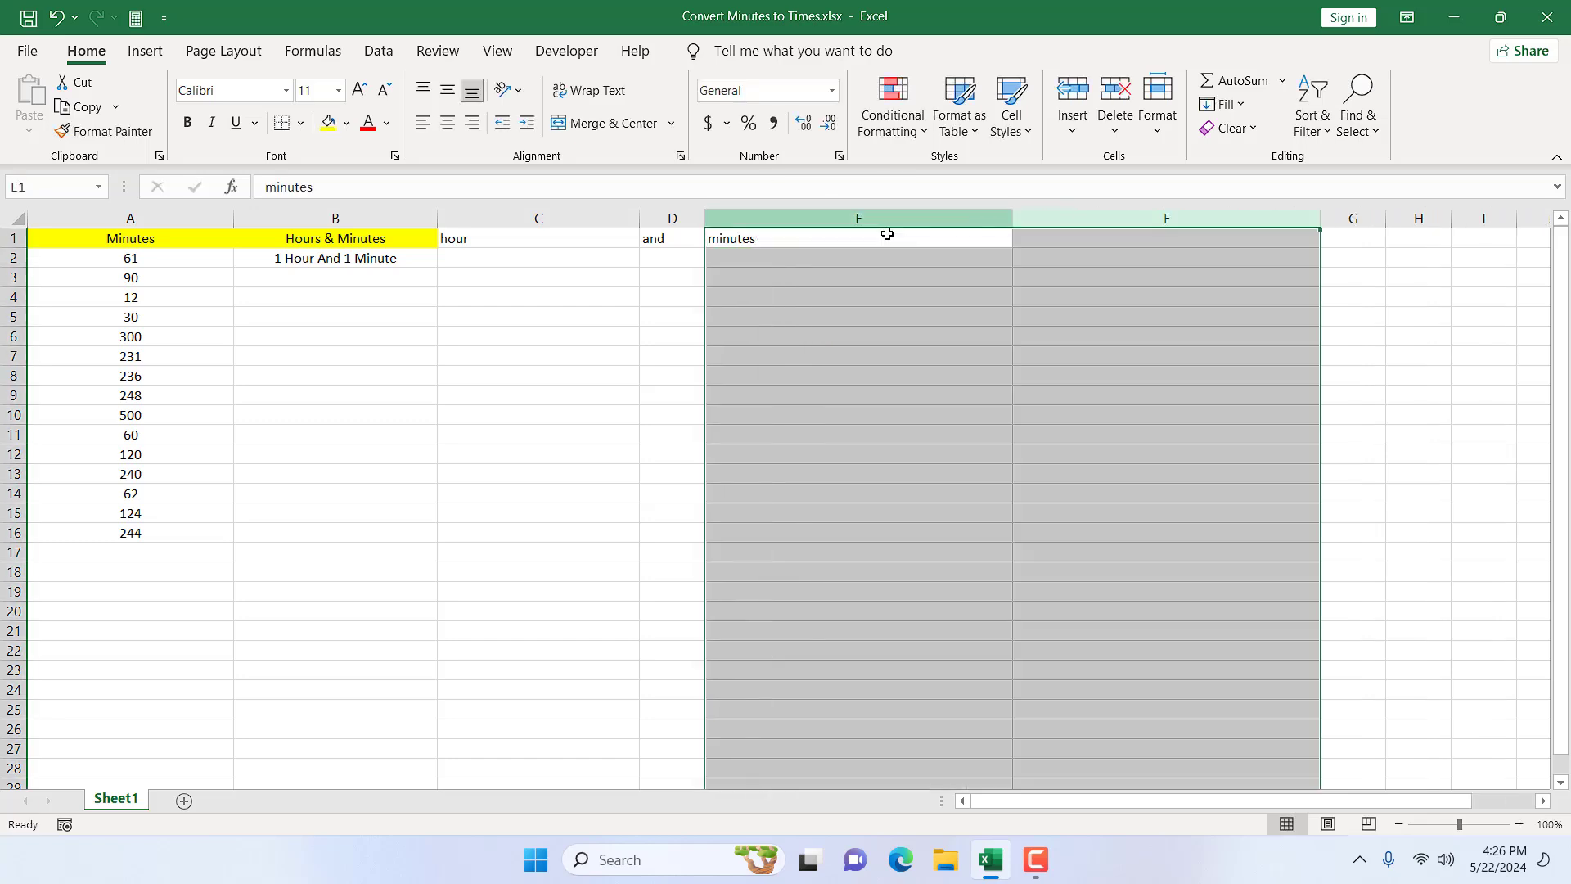
pyautogui.click(860, 258)
pyautogui.moveTo(713, 218); pyautogui.dragTo(834, 218)
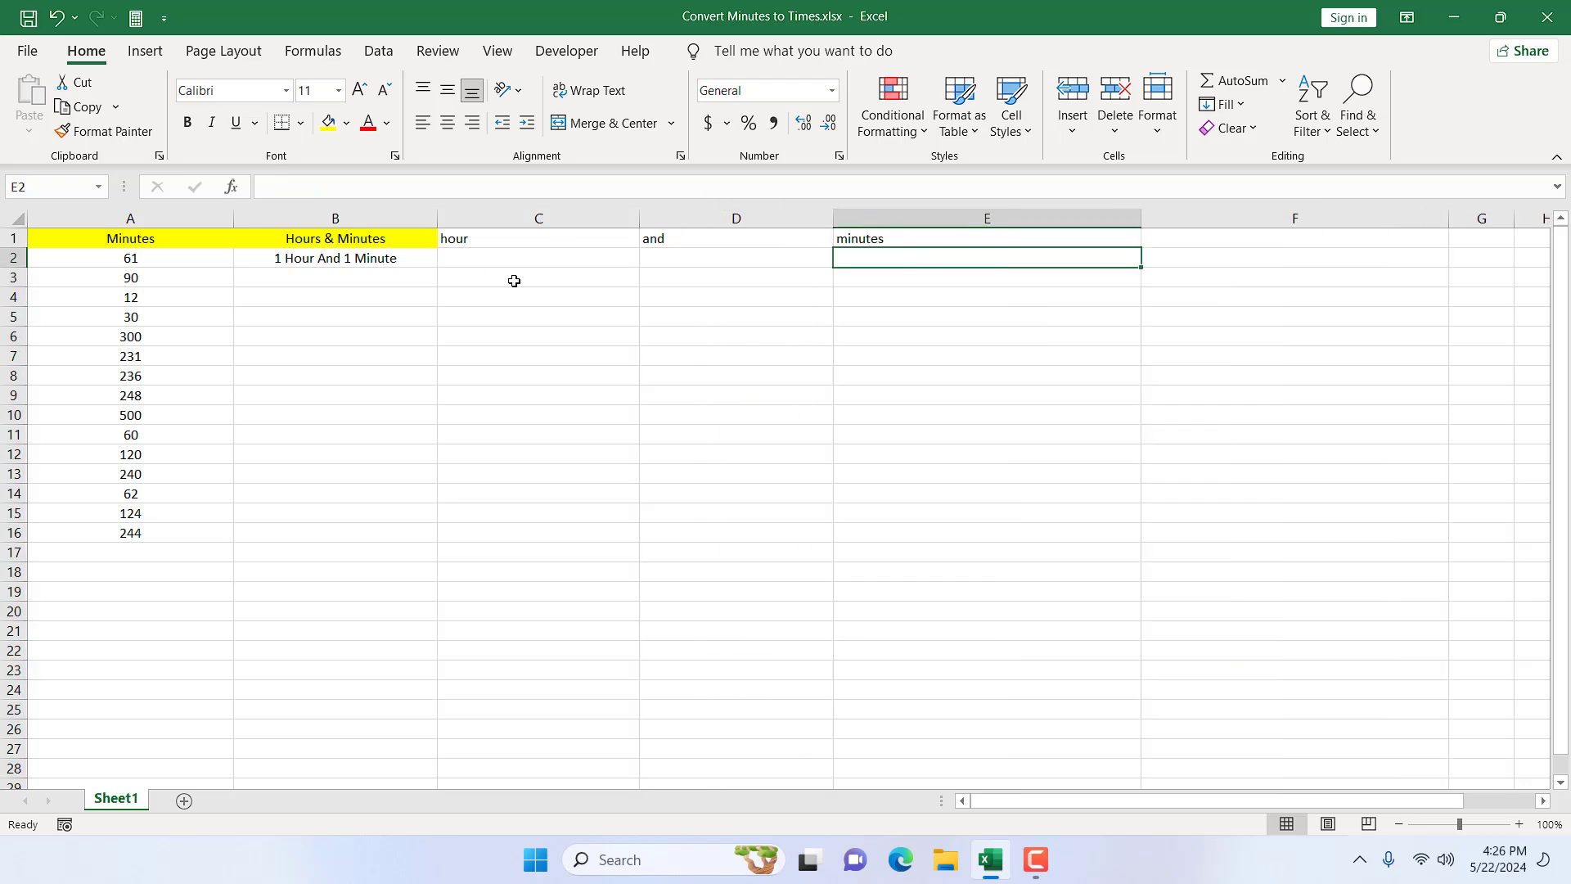
pyautogui.click(315, 278)
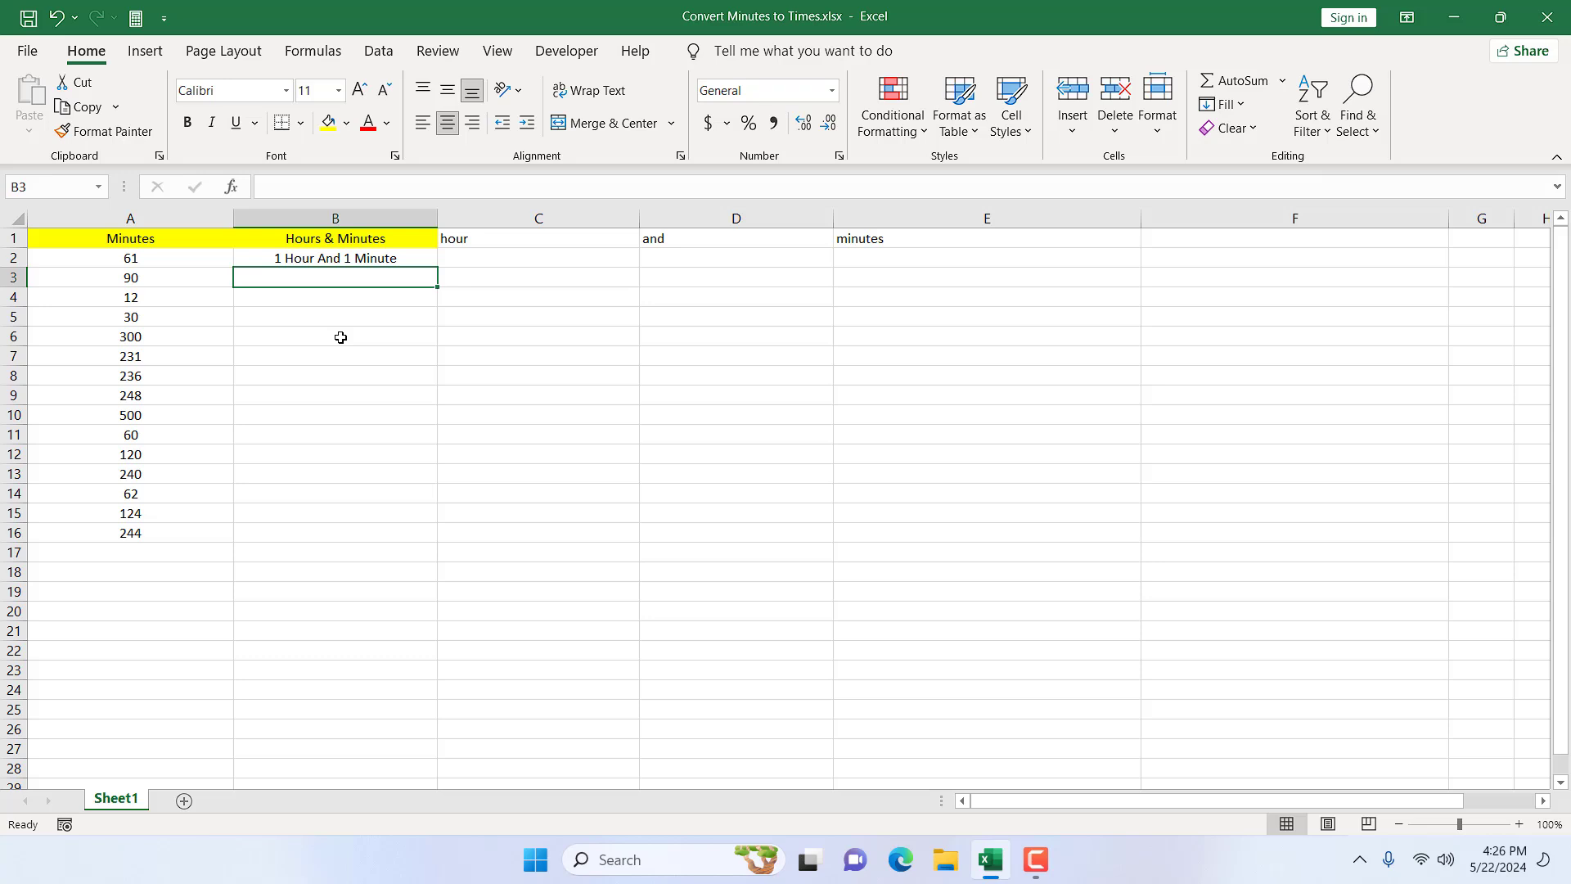
pyautogui.click(180, 257)
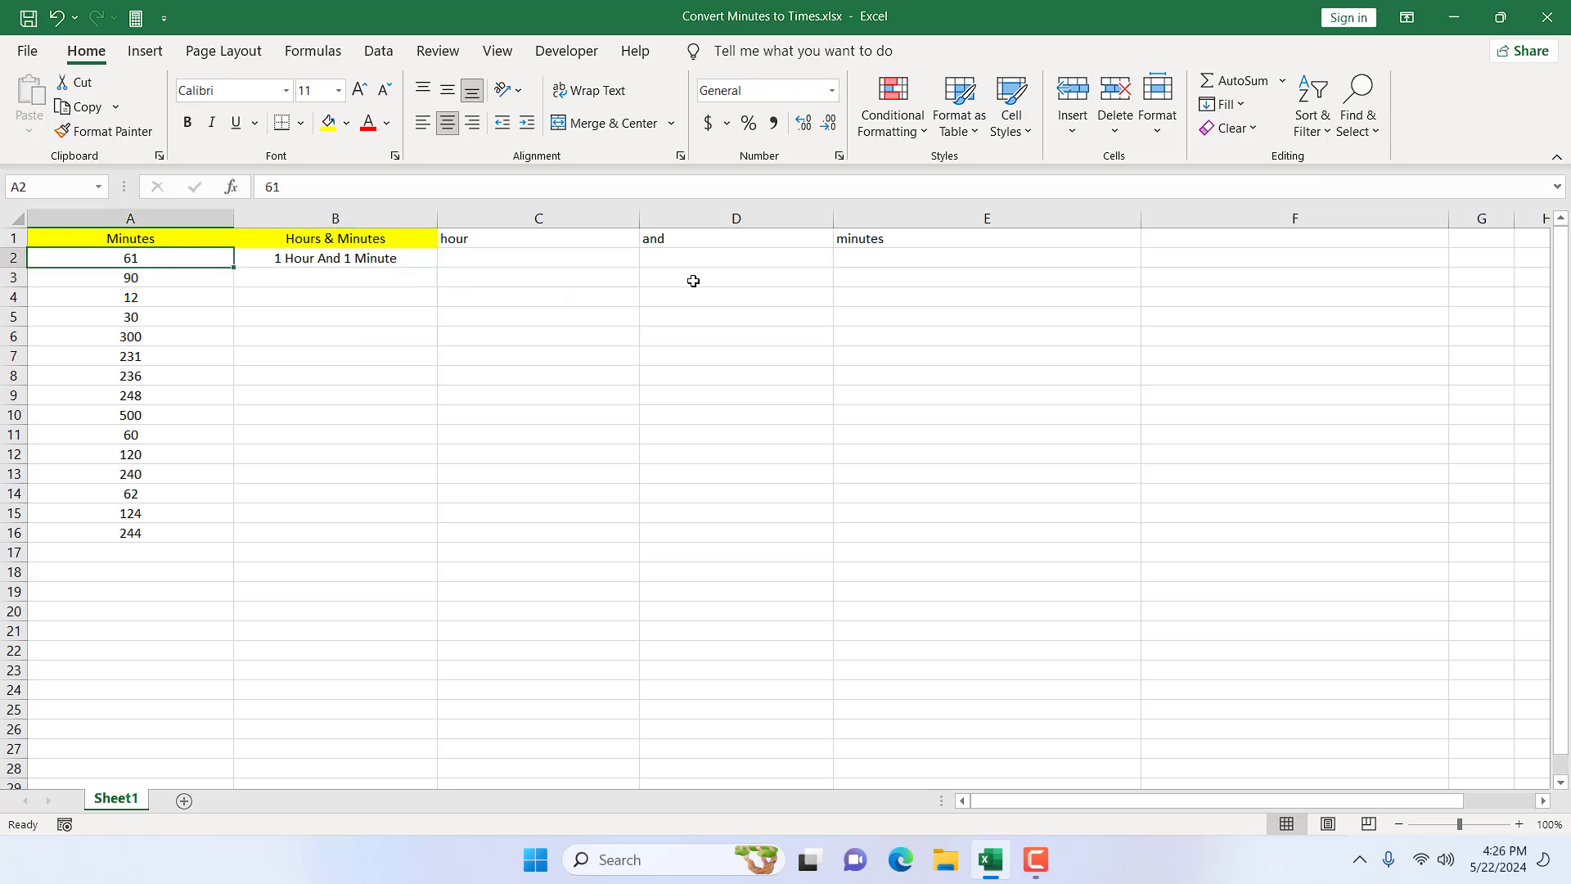
# Step: Enter the formula =CONVERT(A2,"mn","hr") in C2 to convert the minutes in A2 to hours
pyautogui.click(536, 255)
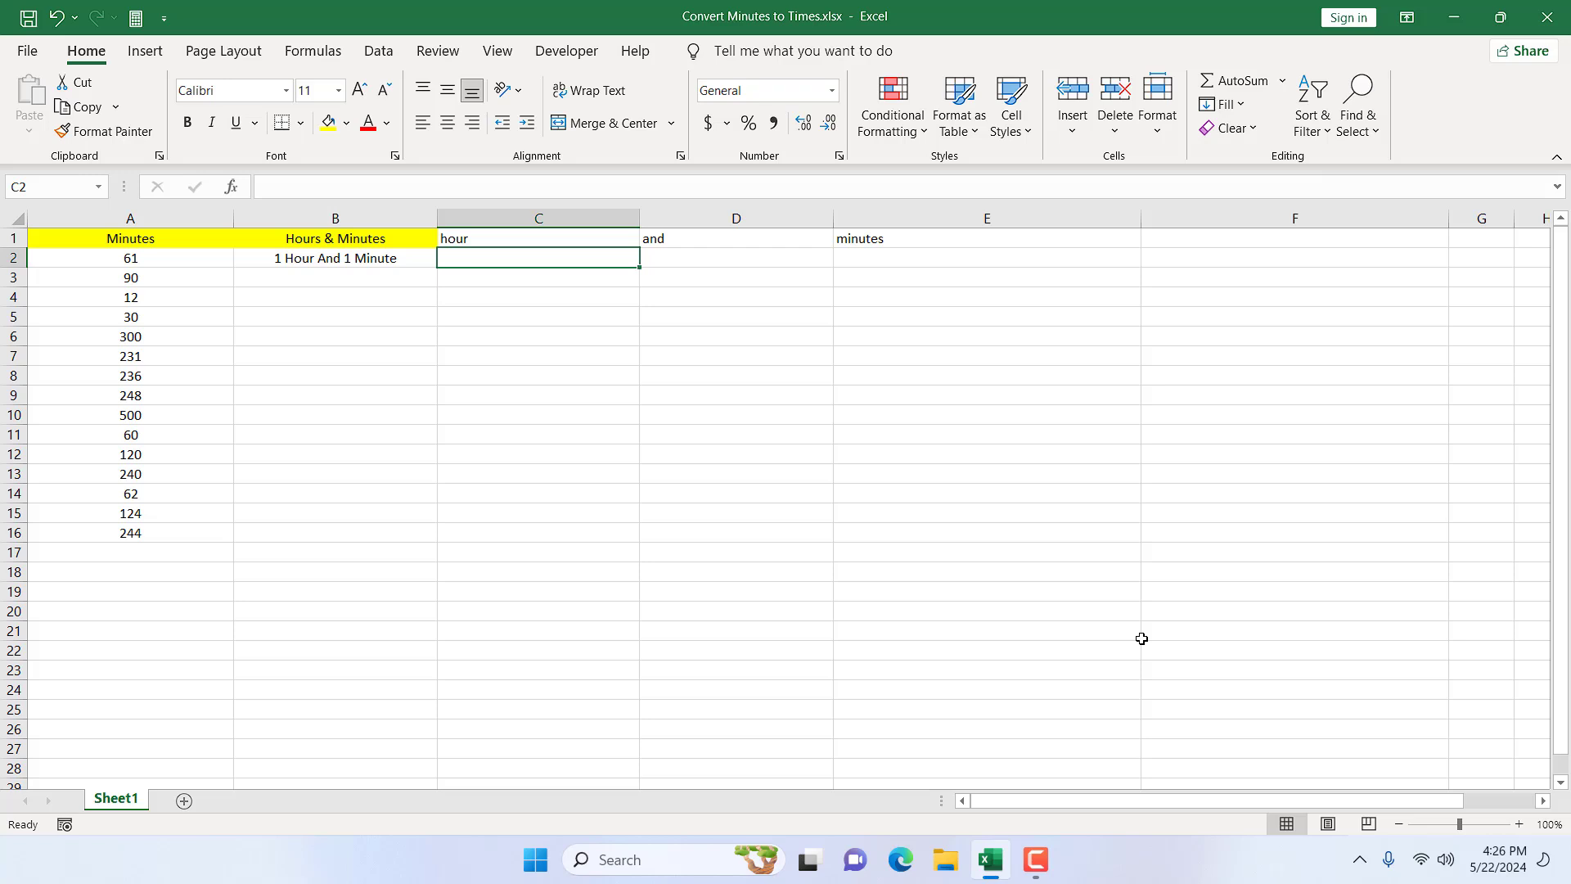
pyautogui.write('=')
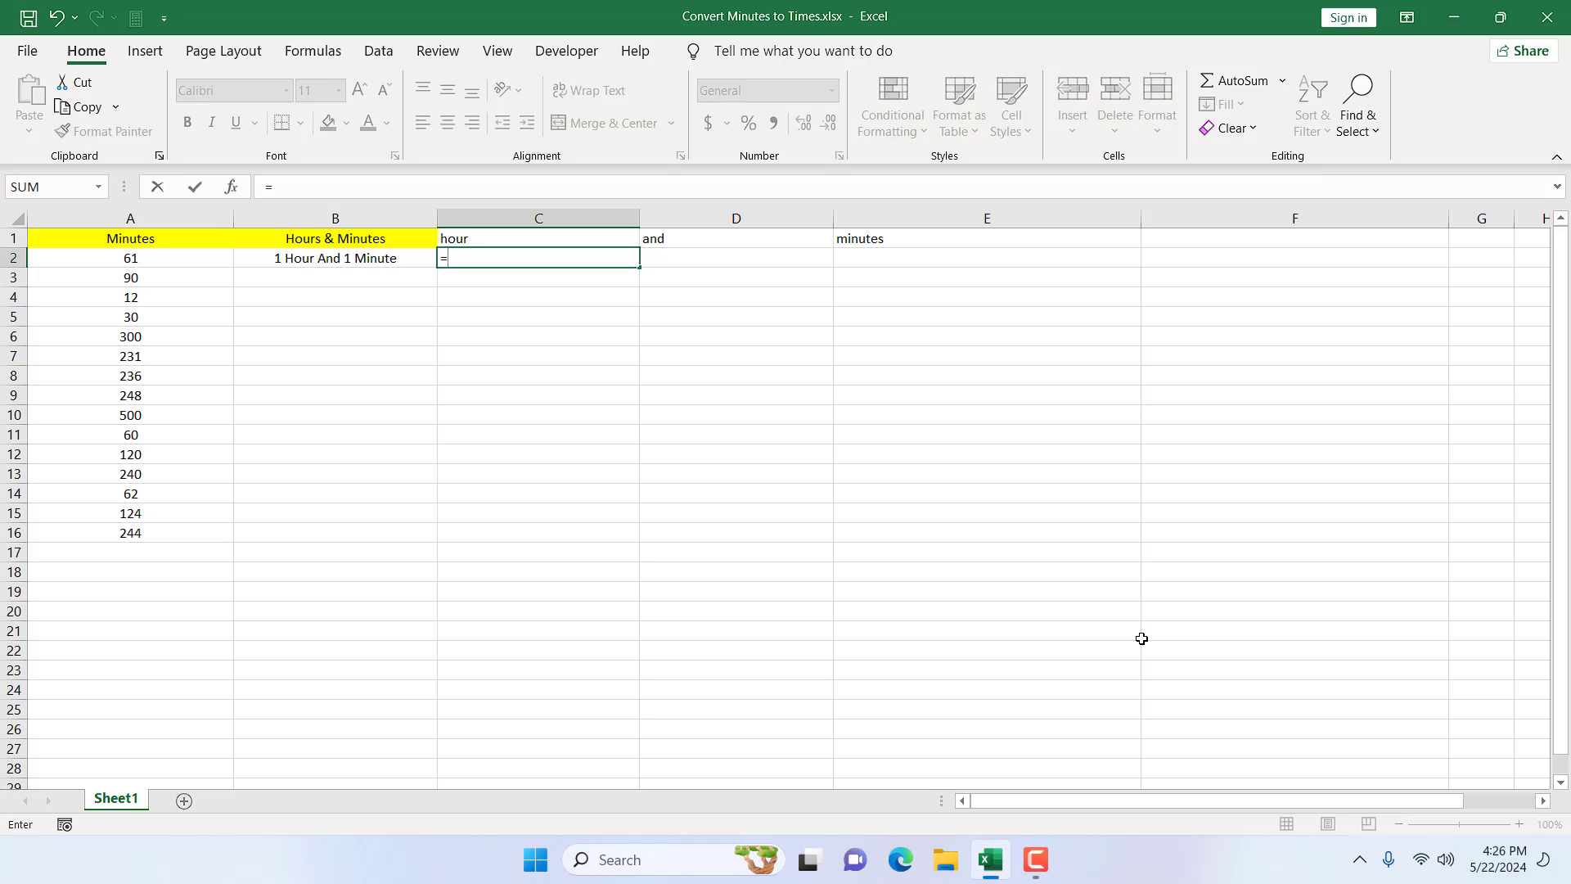
pyautogui.write('con')
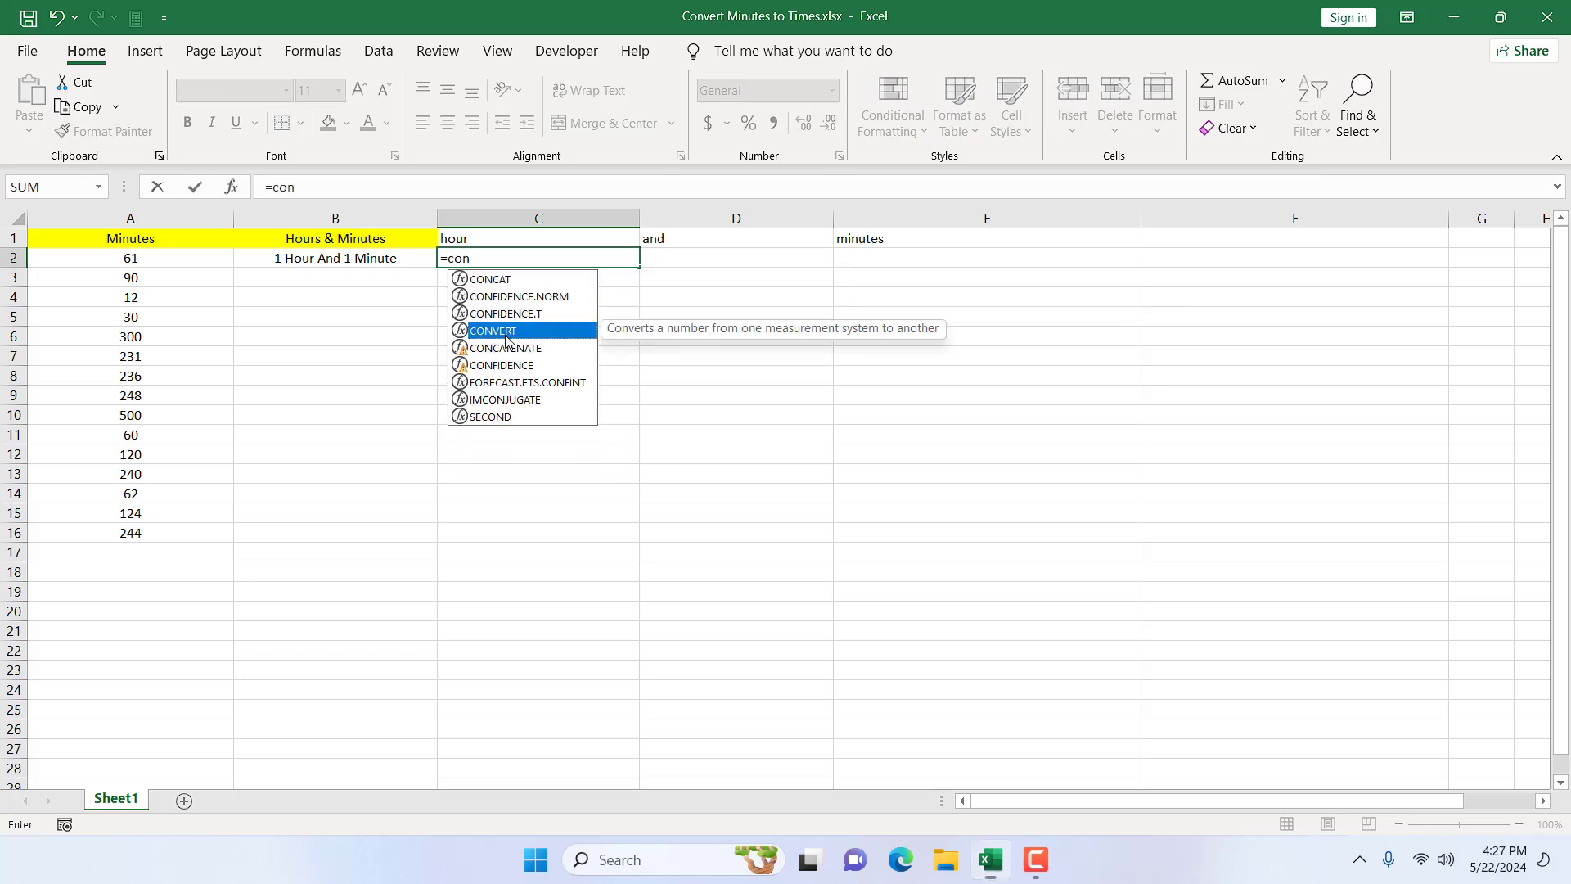
pyautogui.doubleClick(505, 332)
pyautogui.click(125, 260)
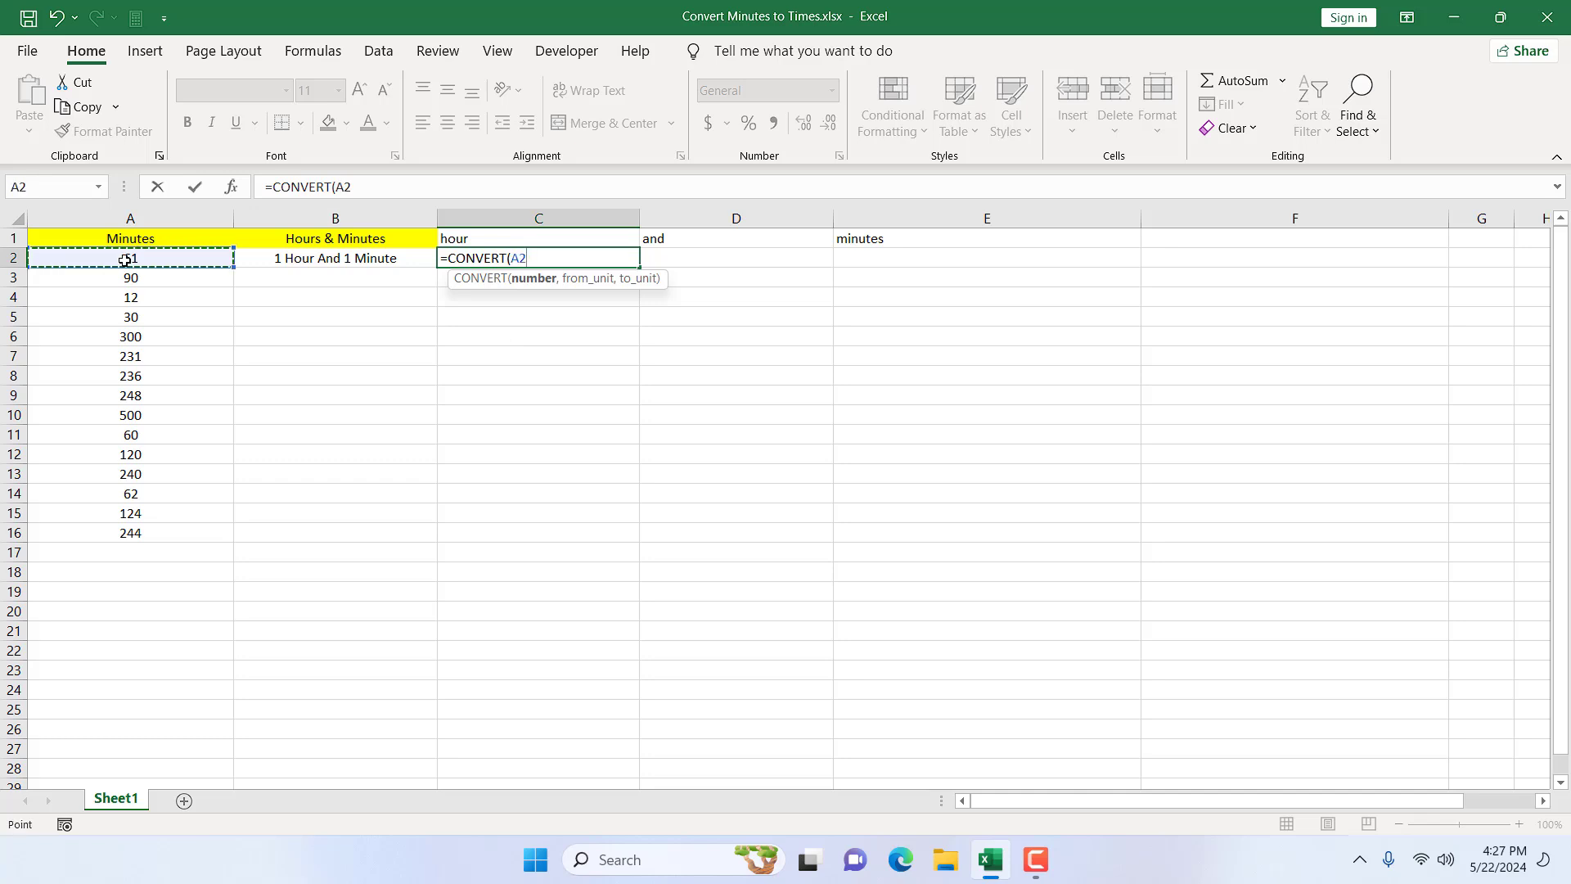
pyautogui.write(',')
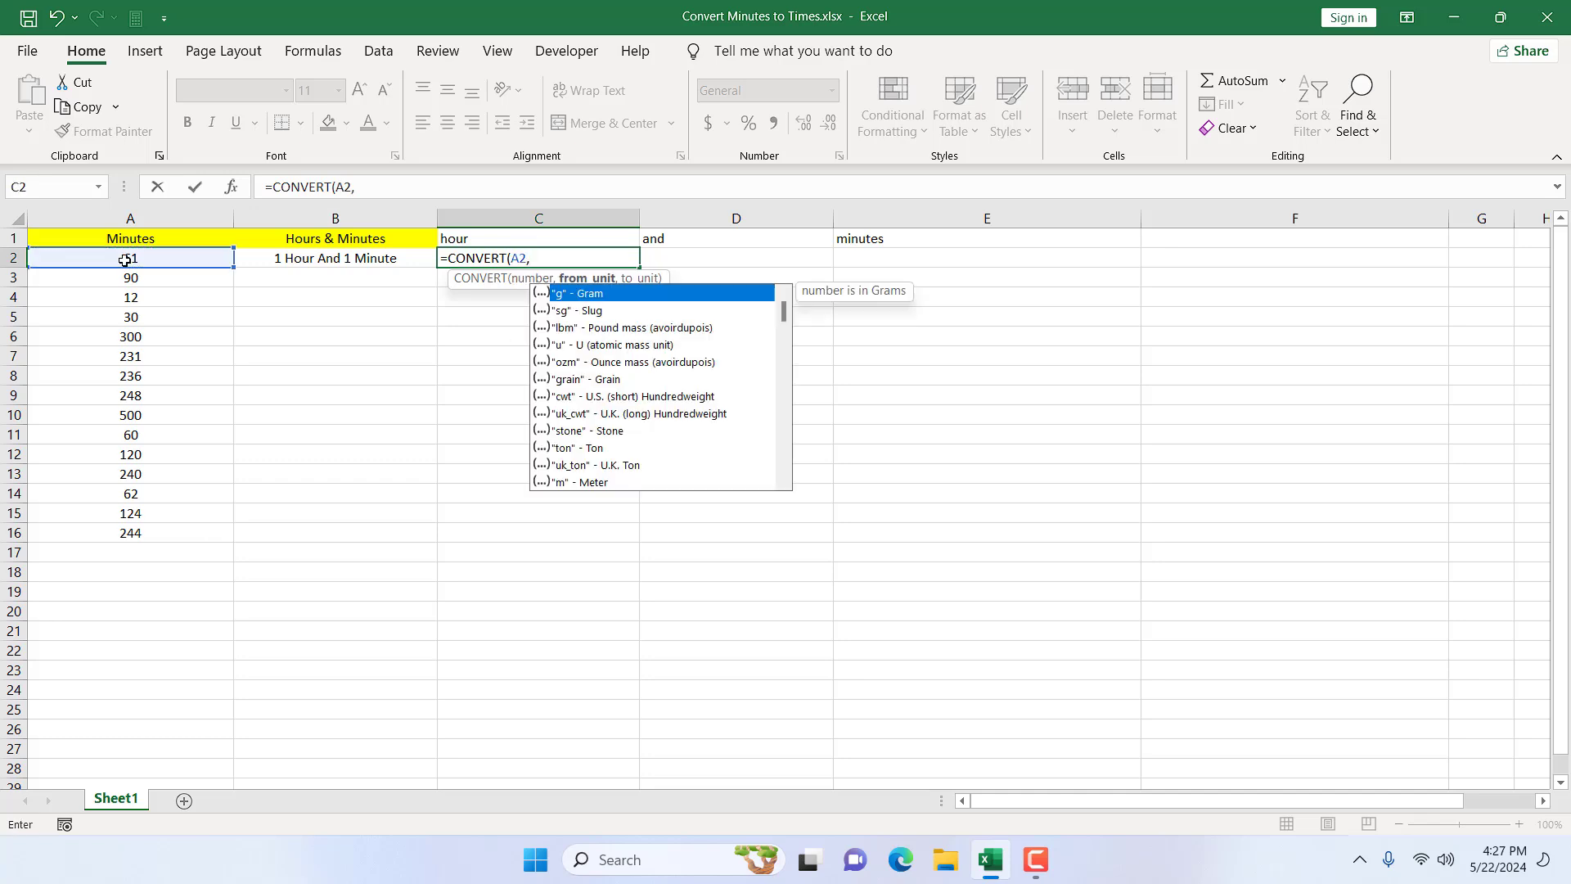
pyautogui.scroll(-4, 645, 452)
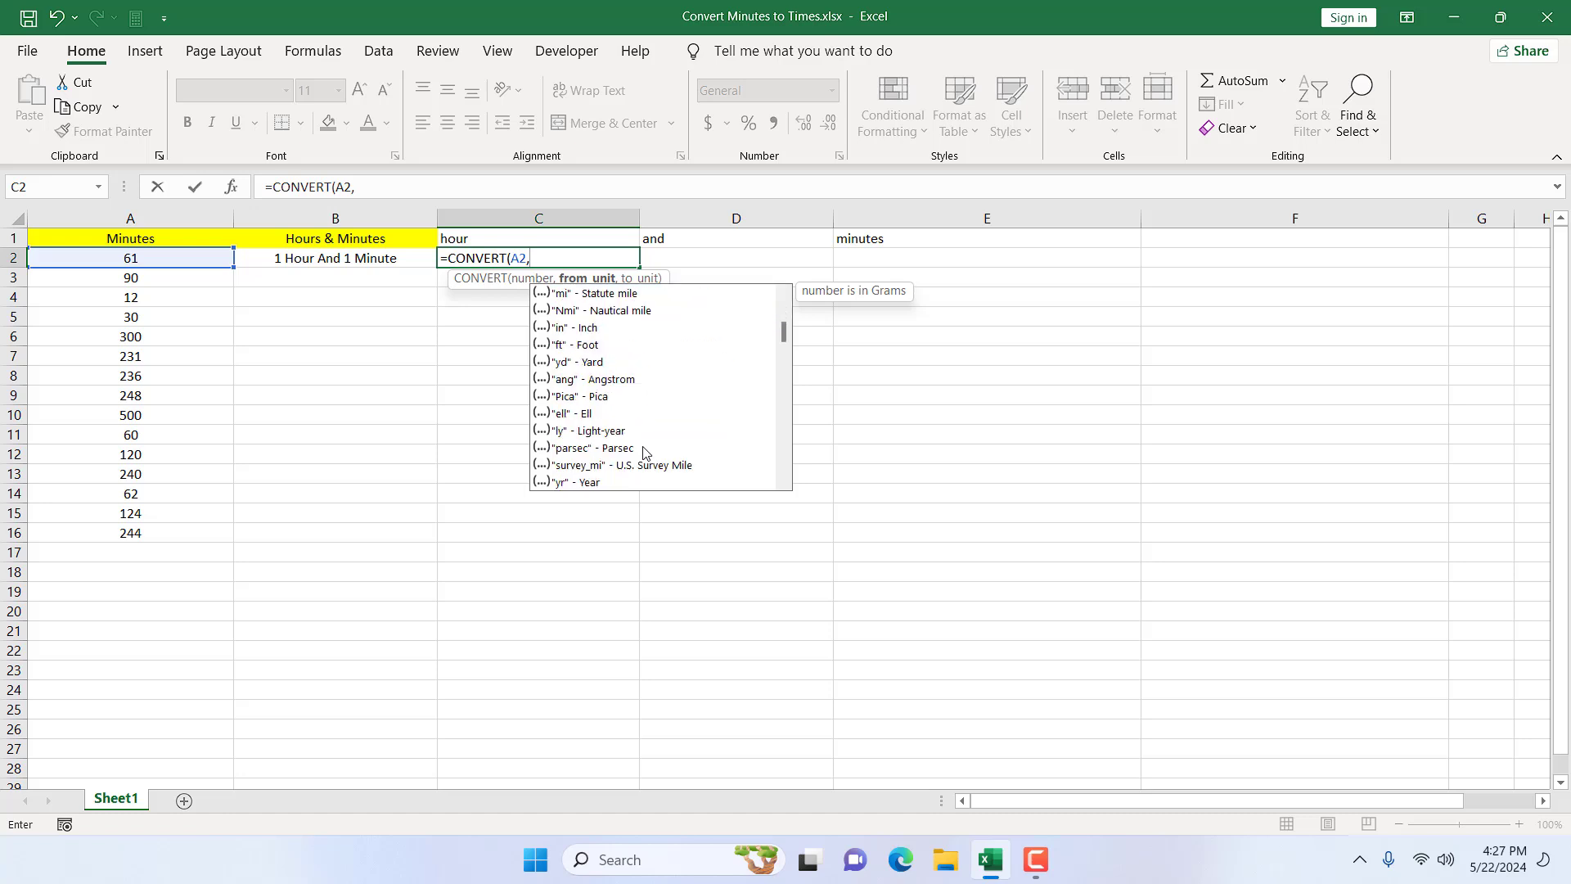
pyautogui.scroll(-10, 645, 452)
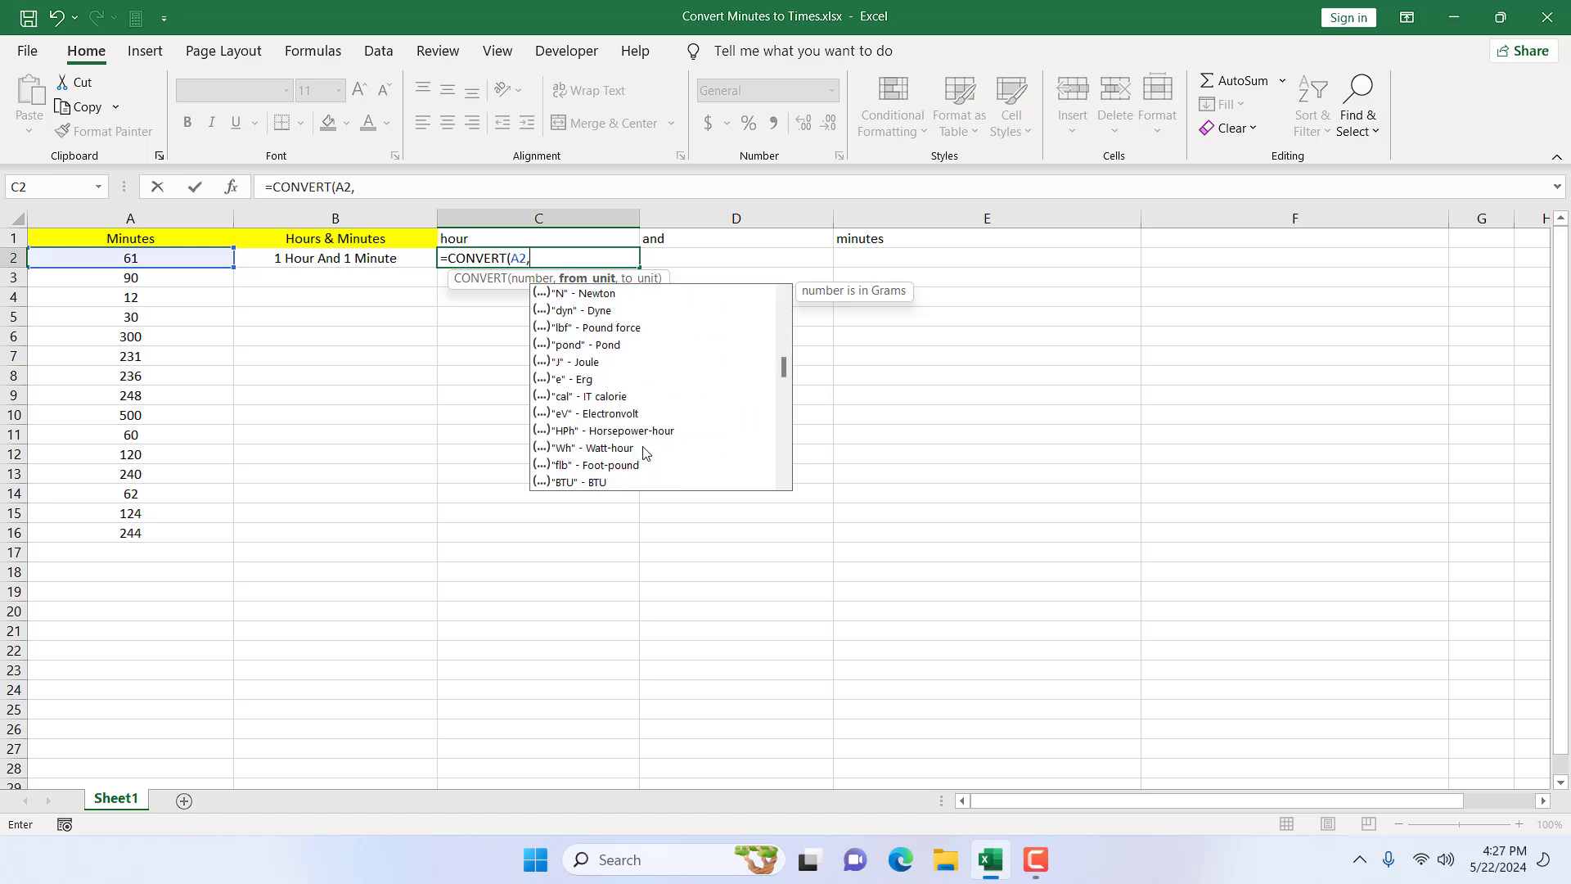
pyautogui.scroll(-12, 645, 453)
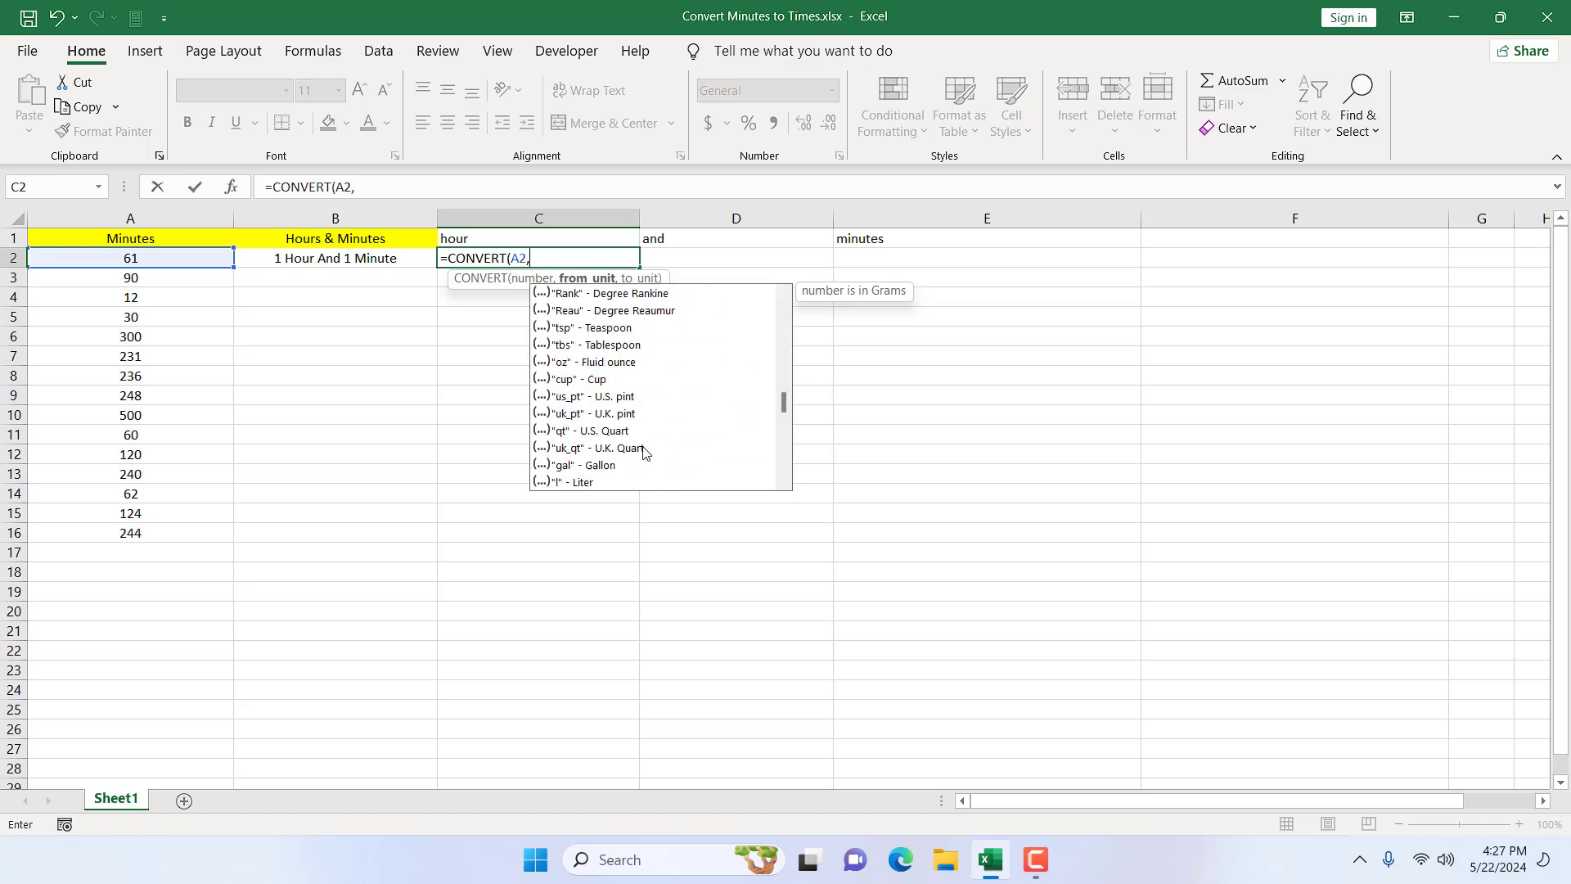
pyautogui.scroll(-5, 644, 453)
pyautogui.scroll(15, 645, 452)
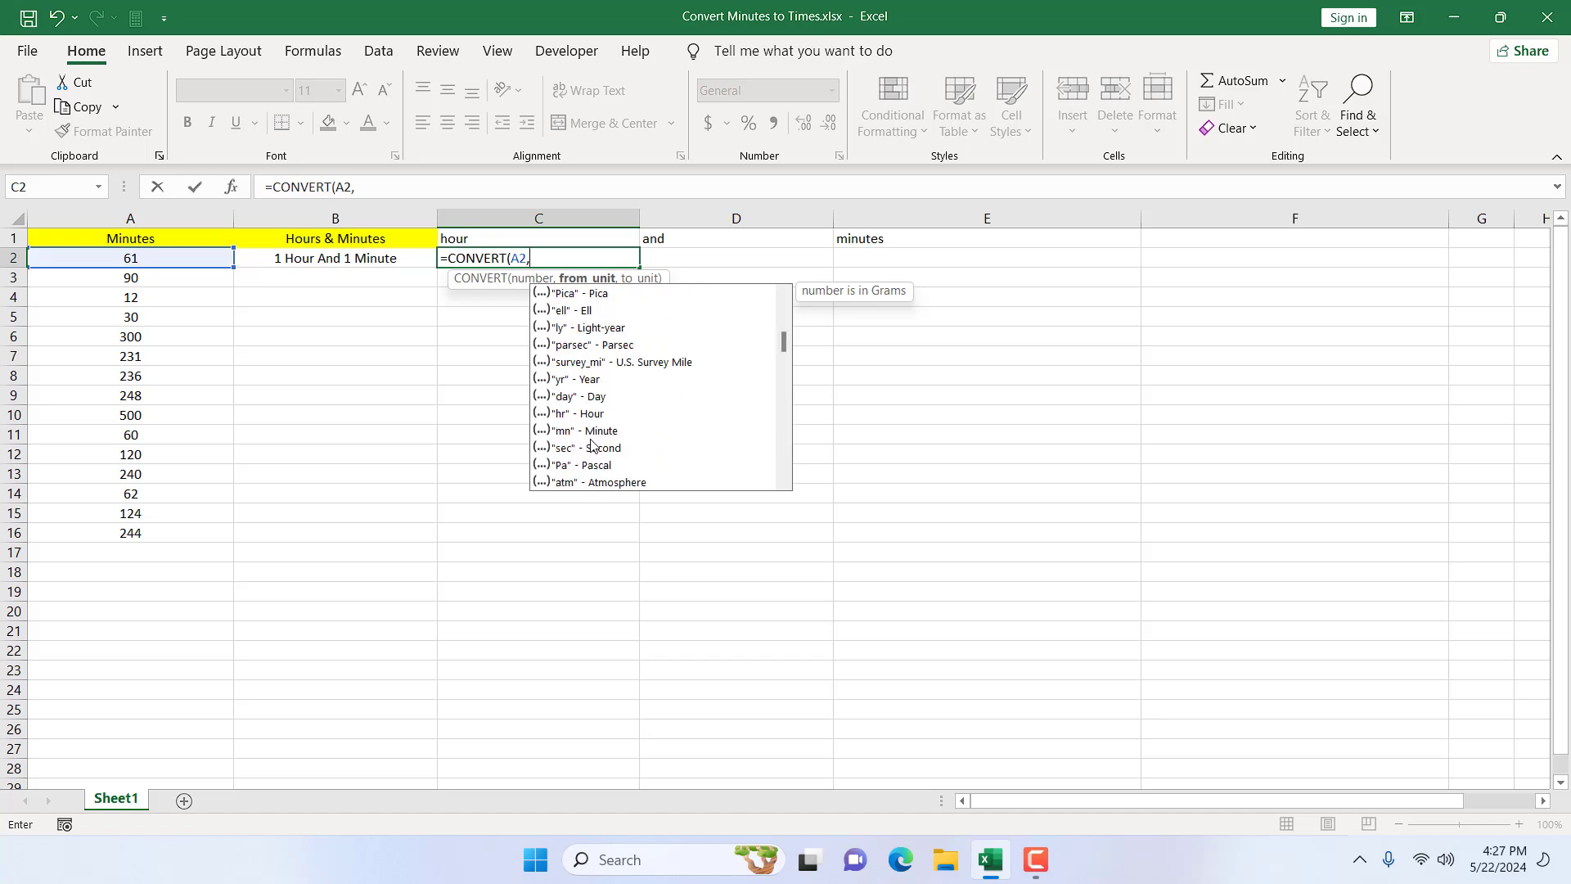
pyautogui.doubleClick(562, 431)
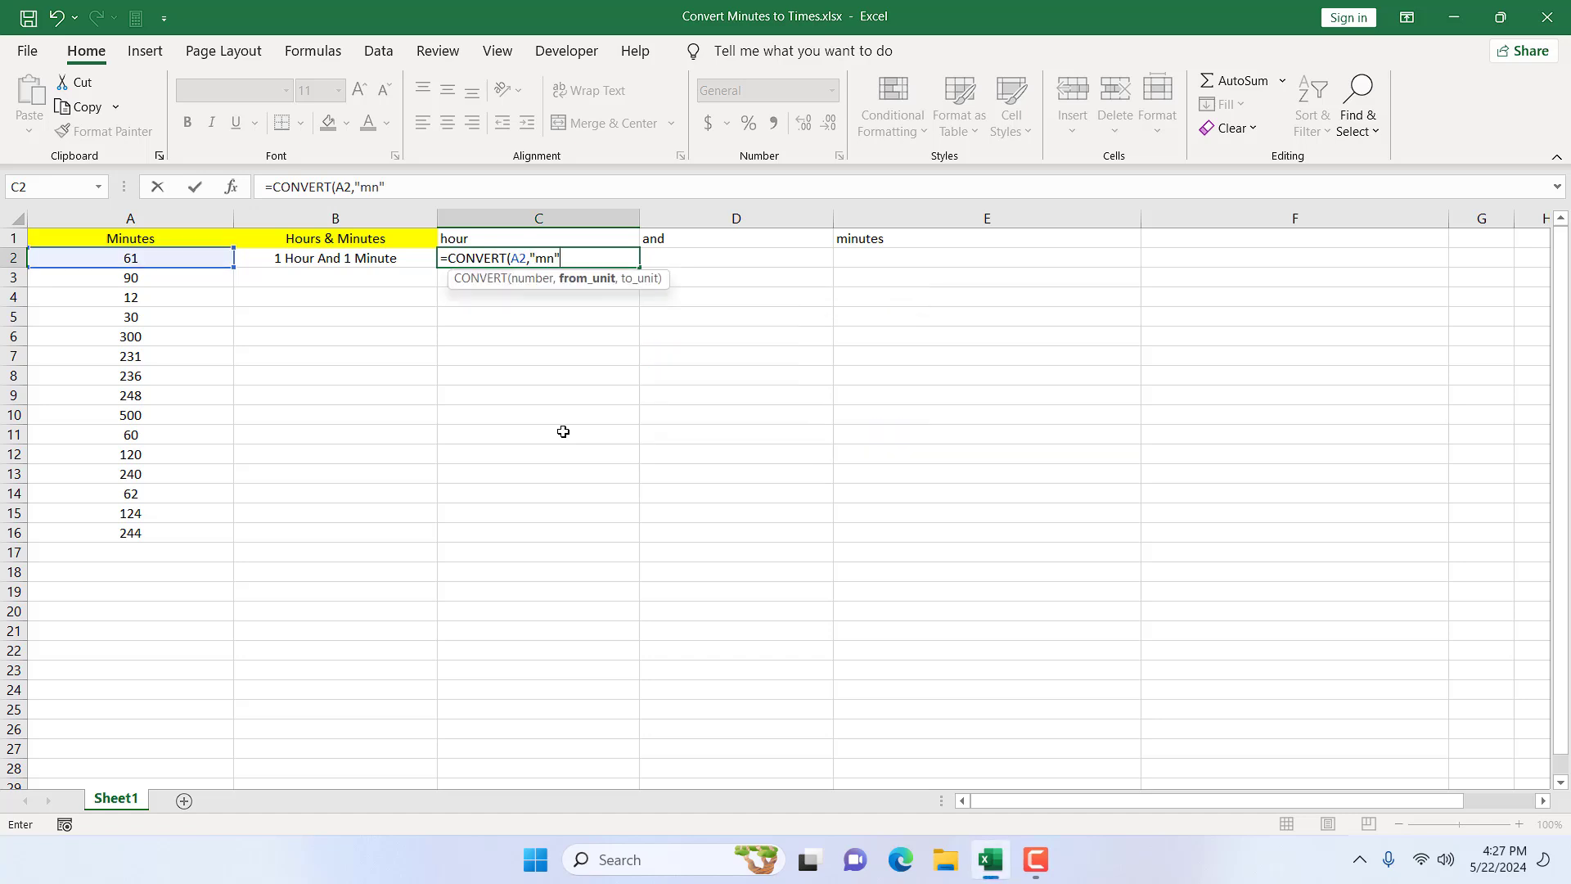
pyautogui.write(',')
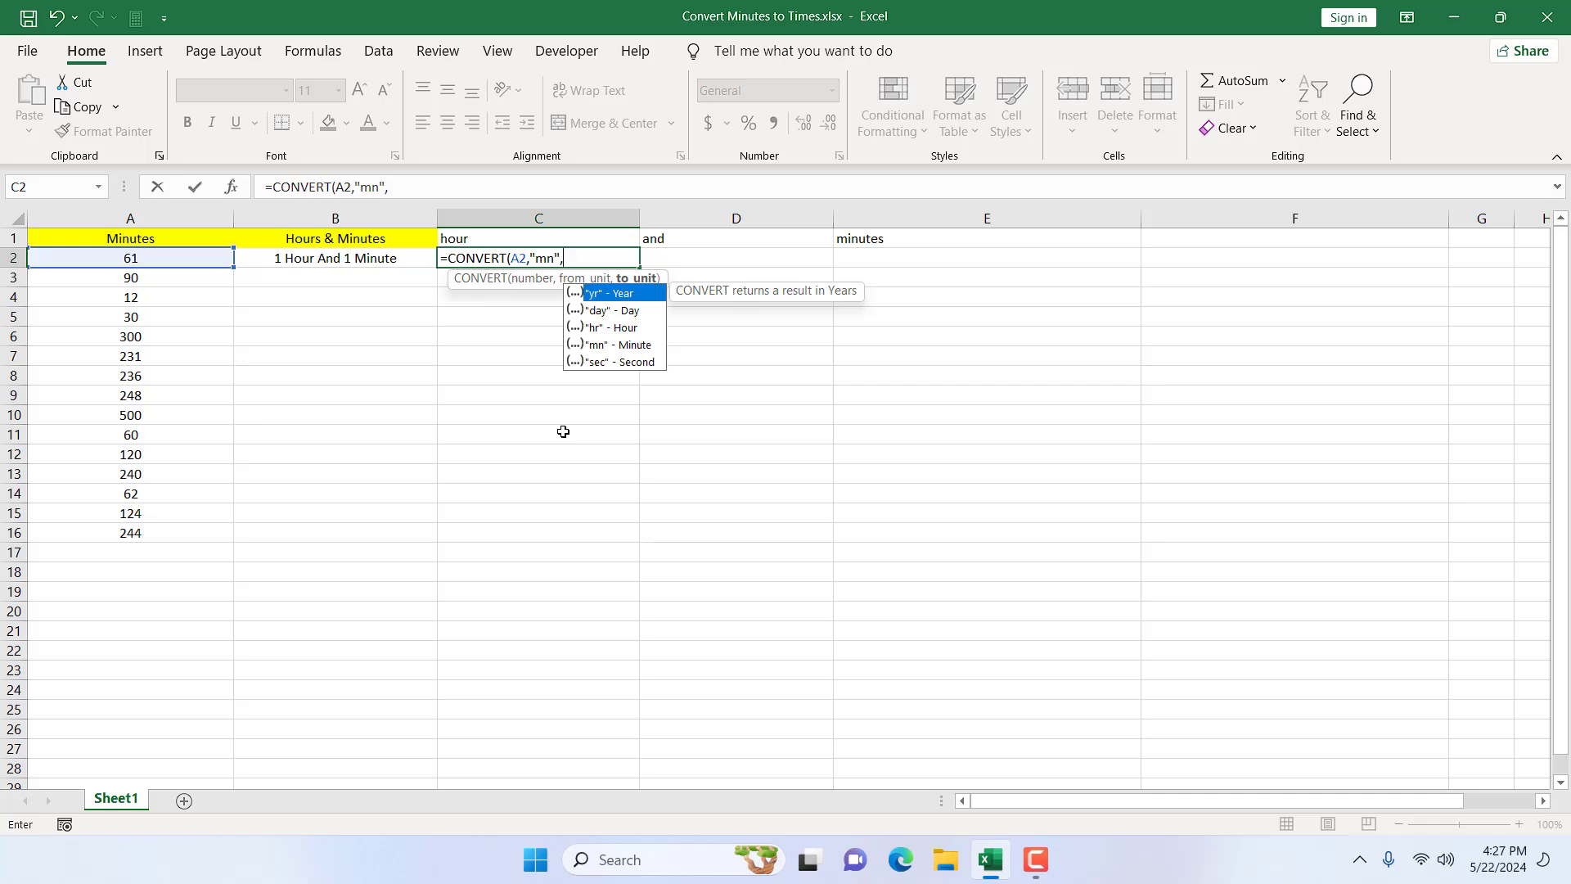
pyautogui.doubleClick(601, 327)
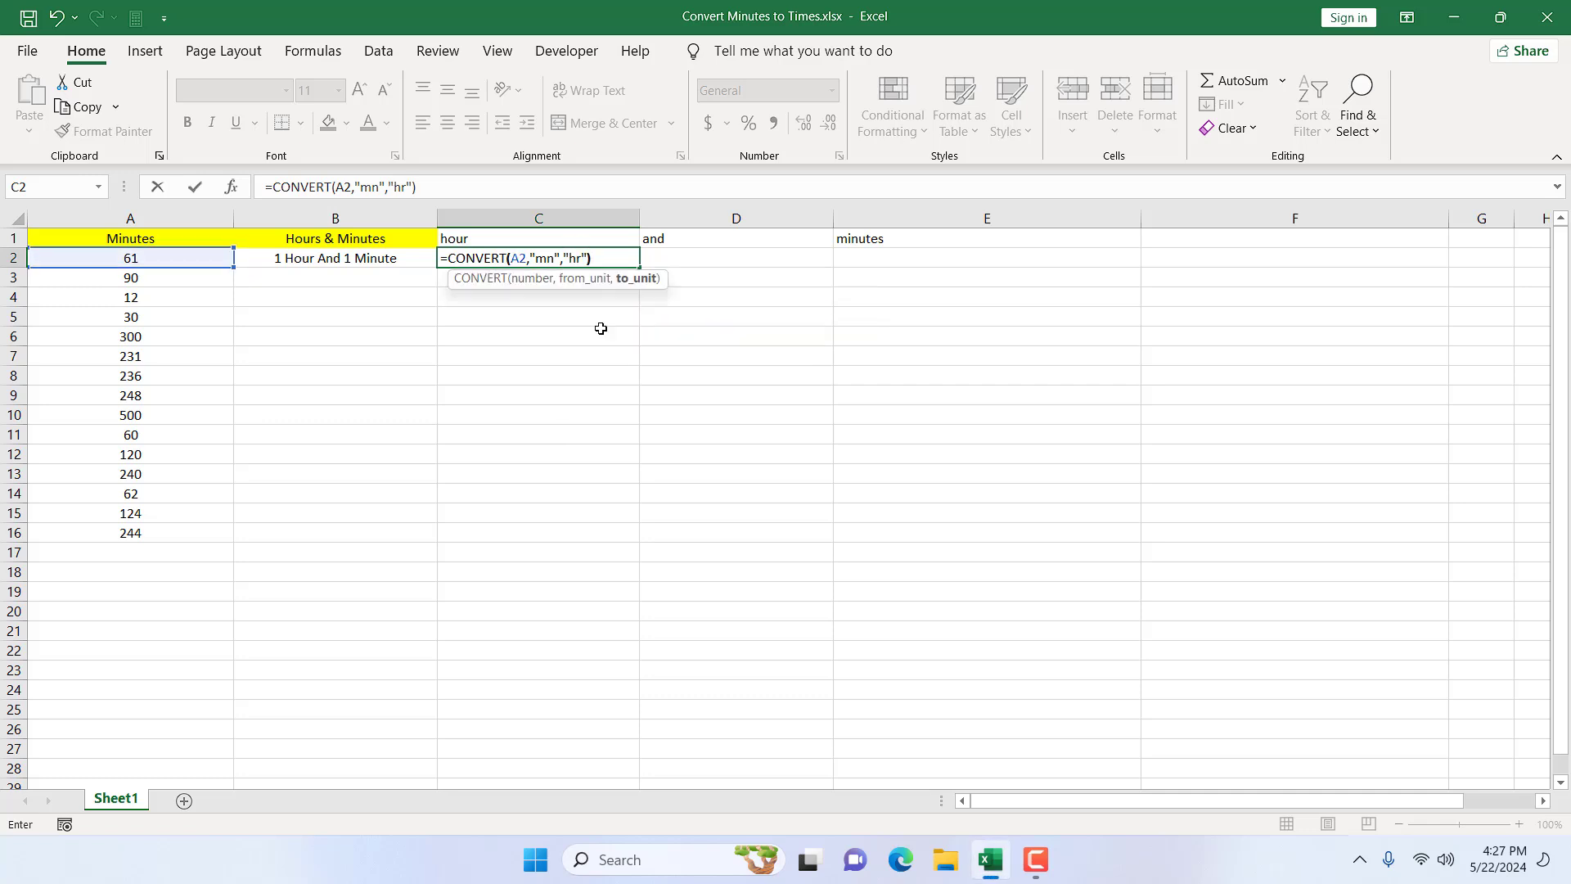
pyautogui.press('Return')
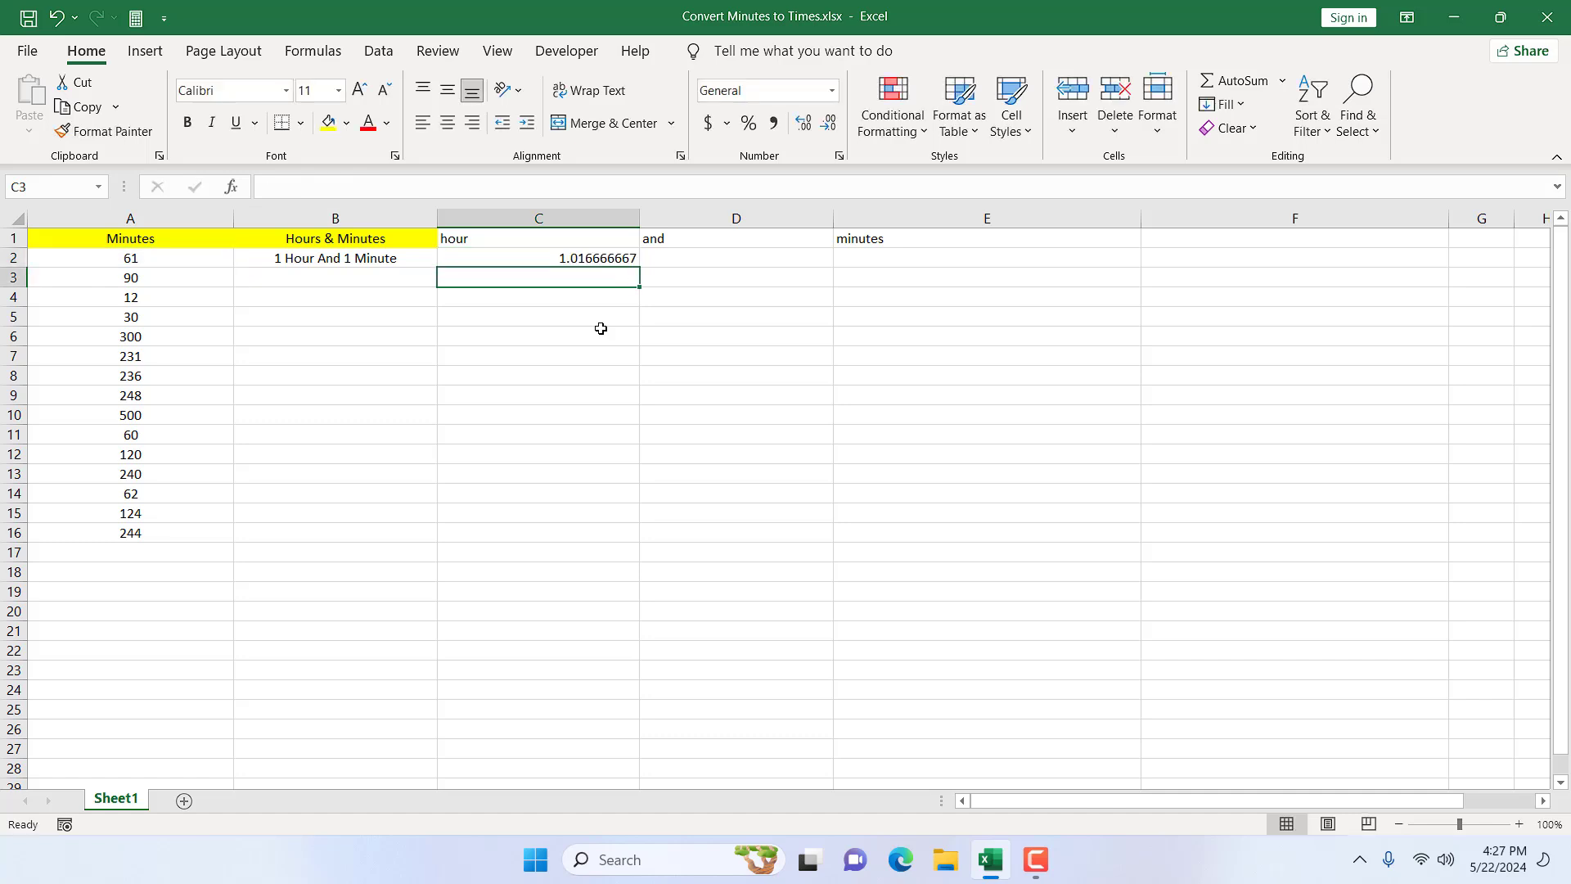
# Step: Wrap the conversion in C2 with TRUNC so the formula reads =TRUNC(CONVERT(A2,"mn","hr"))
pyautogui.click(550, 261)
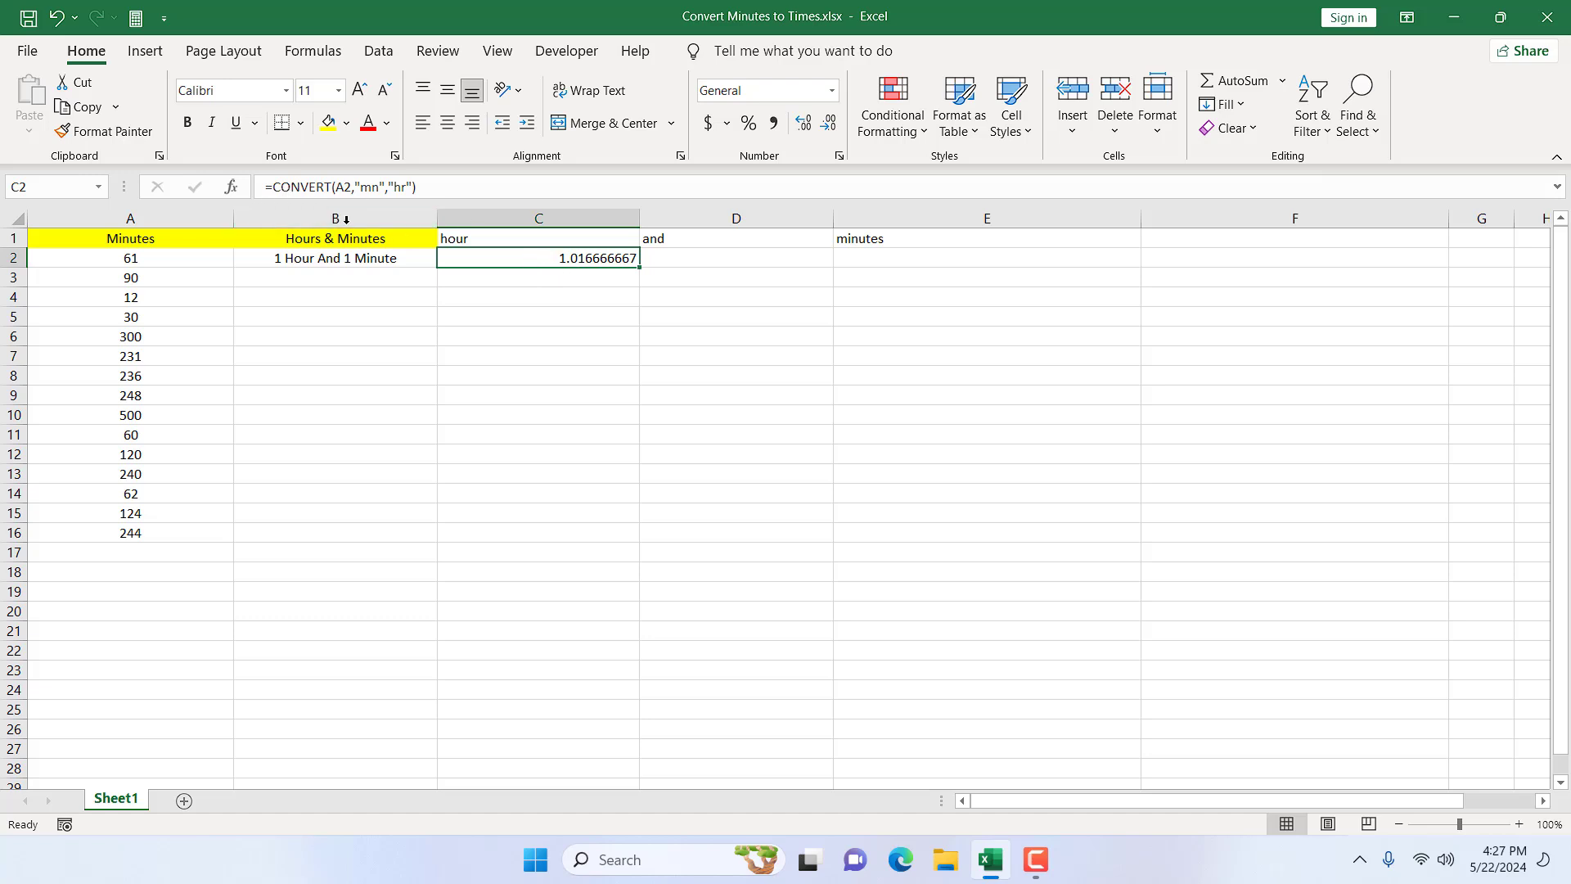
pyautogui.press('F2')
pyautogui.press('Home')
pyautogui.press('Right')
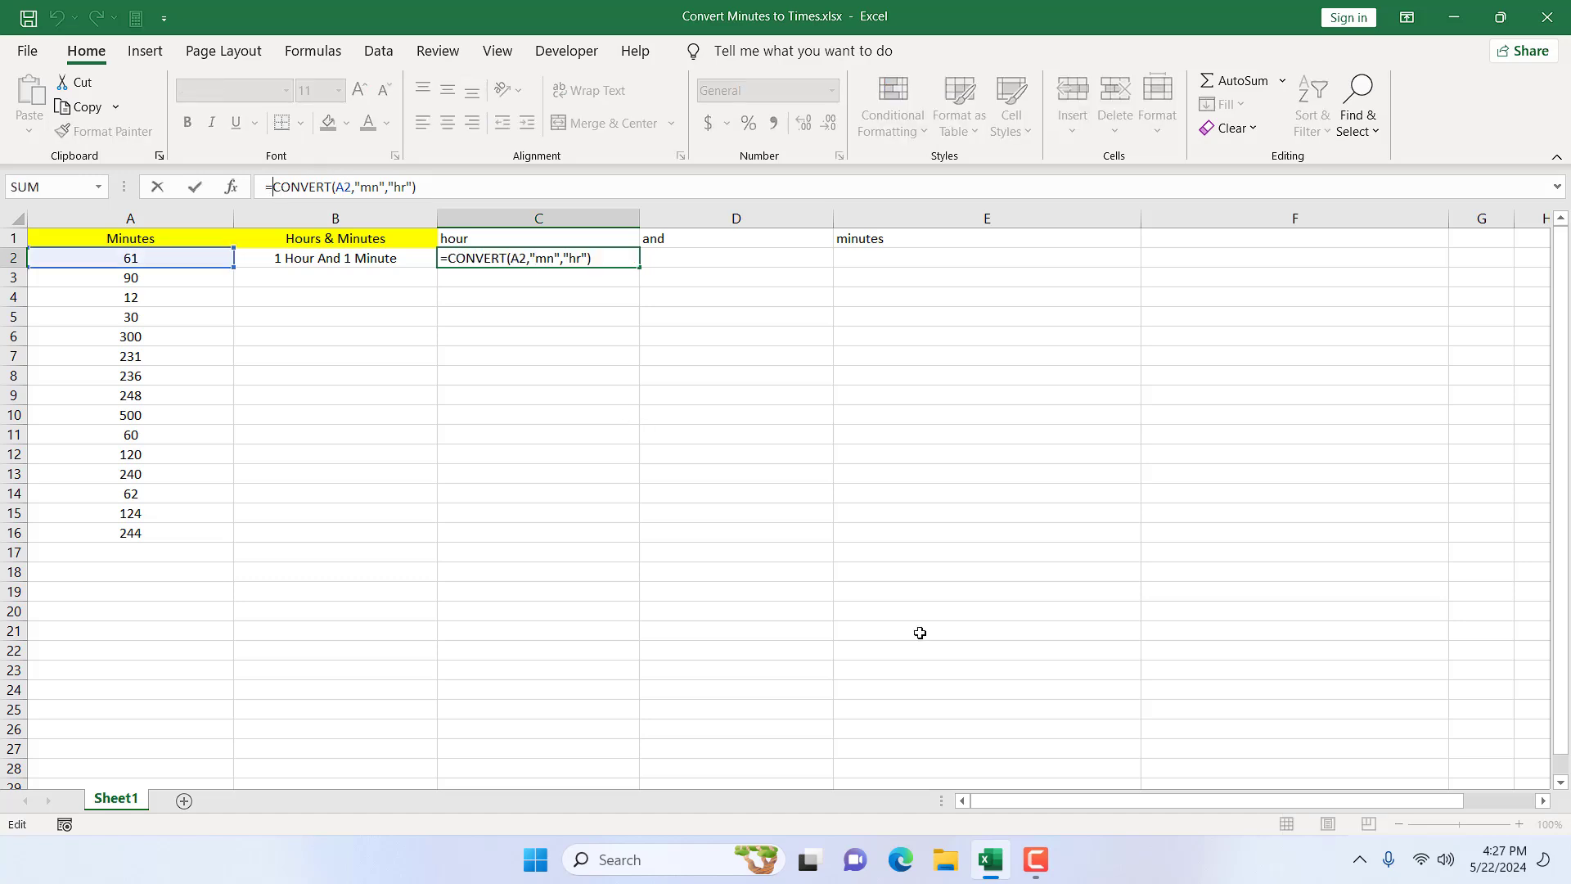
pyautogui.write('Tru')
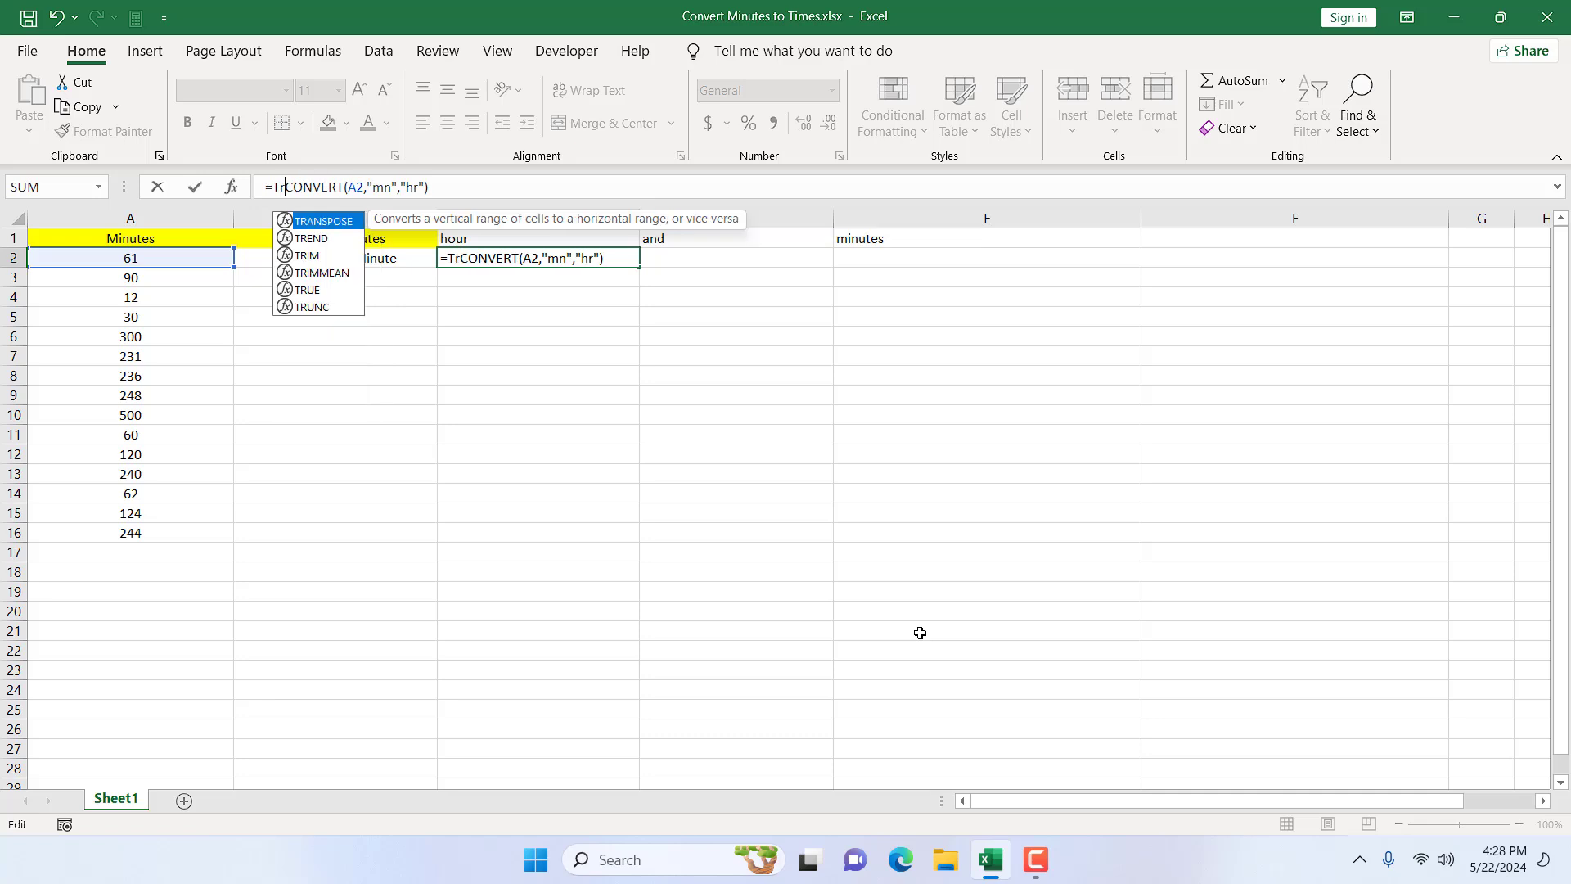
pyautogui.write('n')
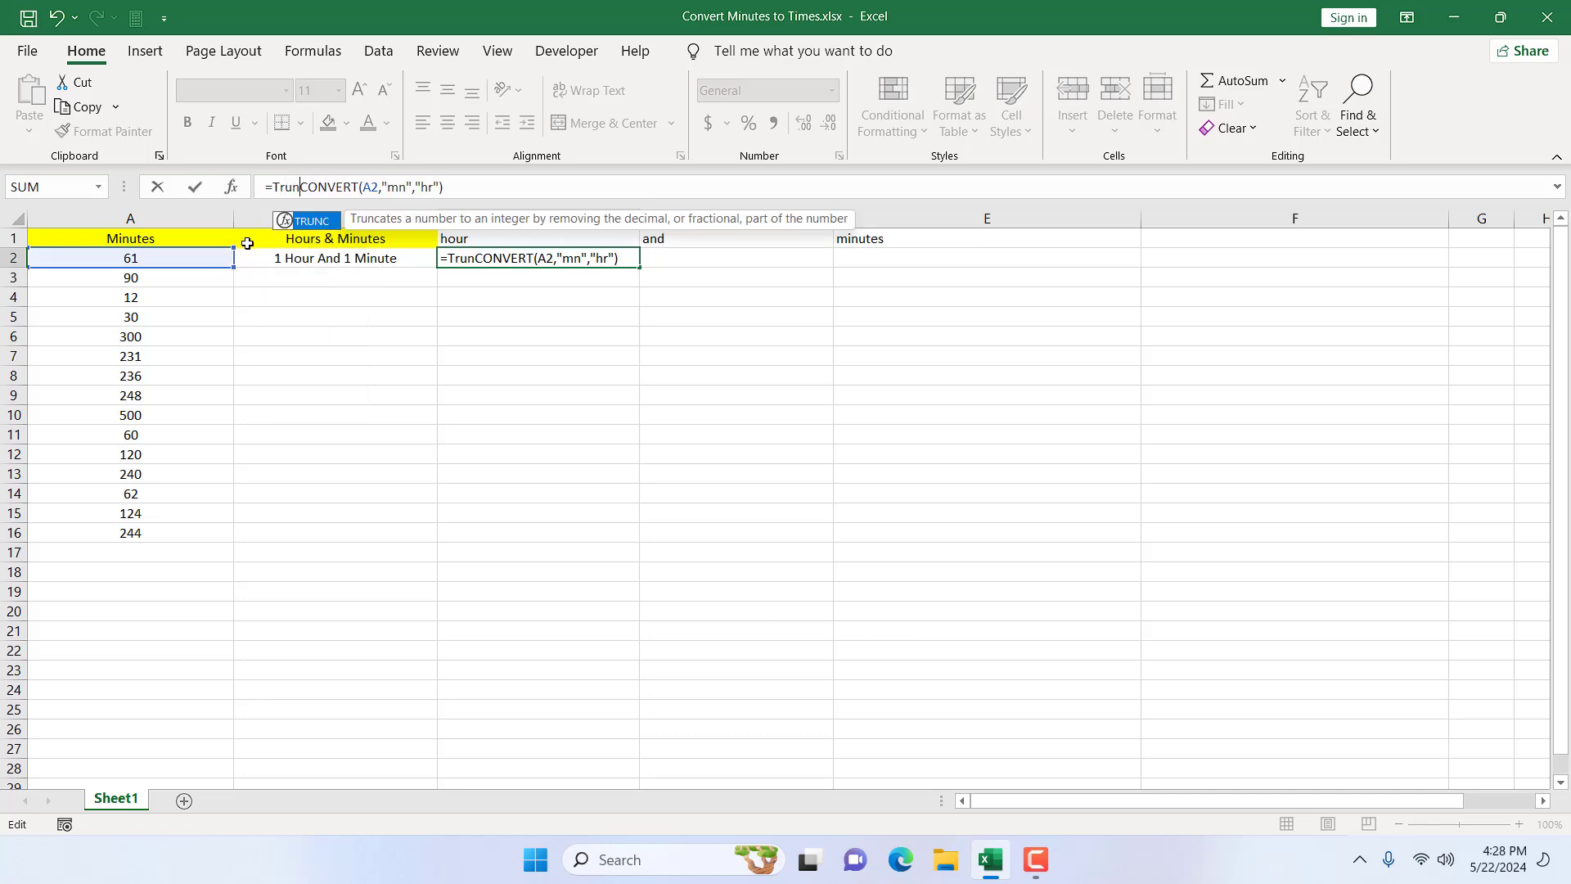
pyautogui.doubleClick(312, 223)
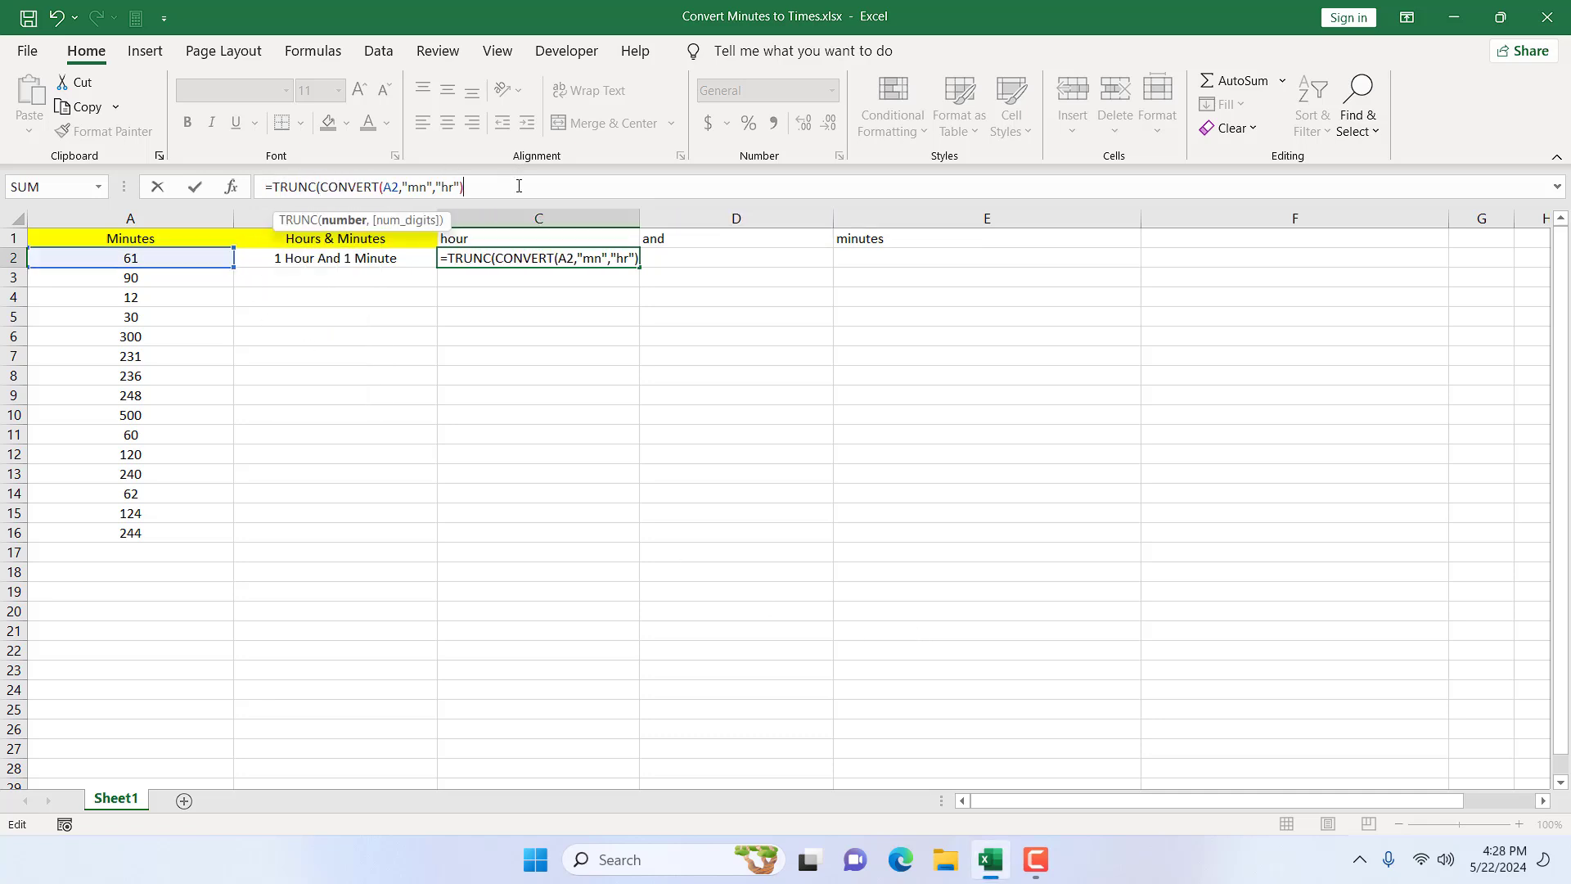
pyautogui.write(')')
pyautogui.press('Return')
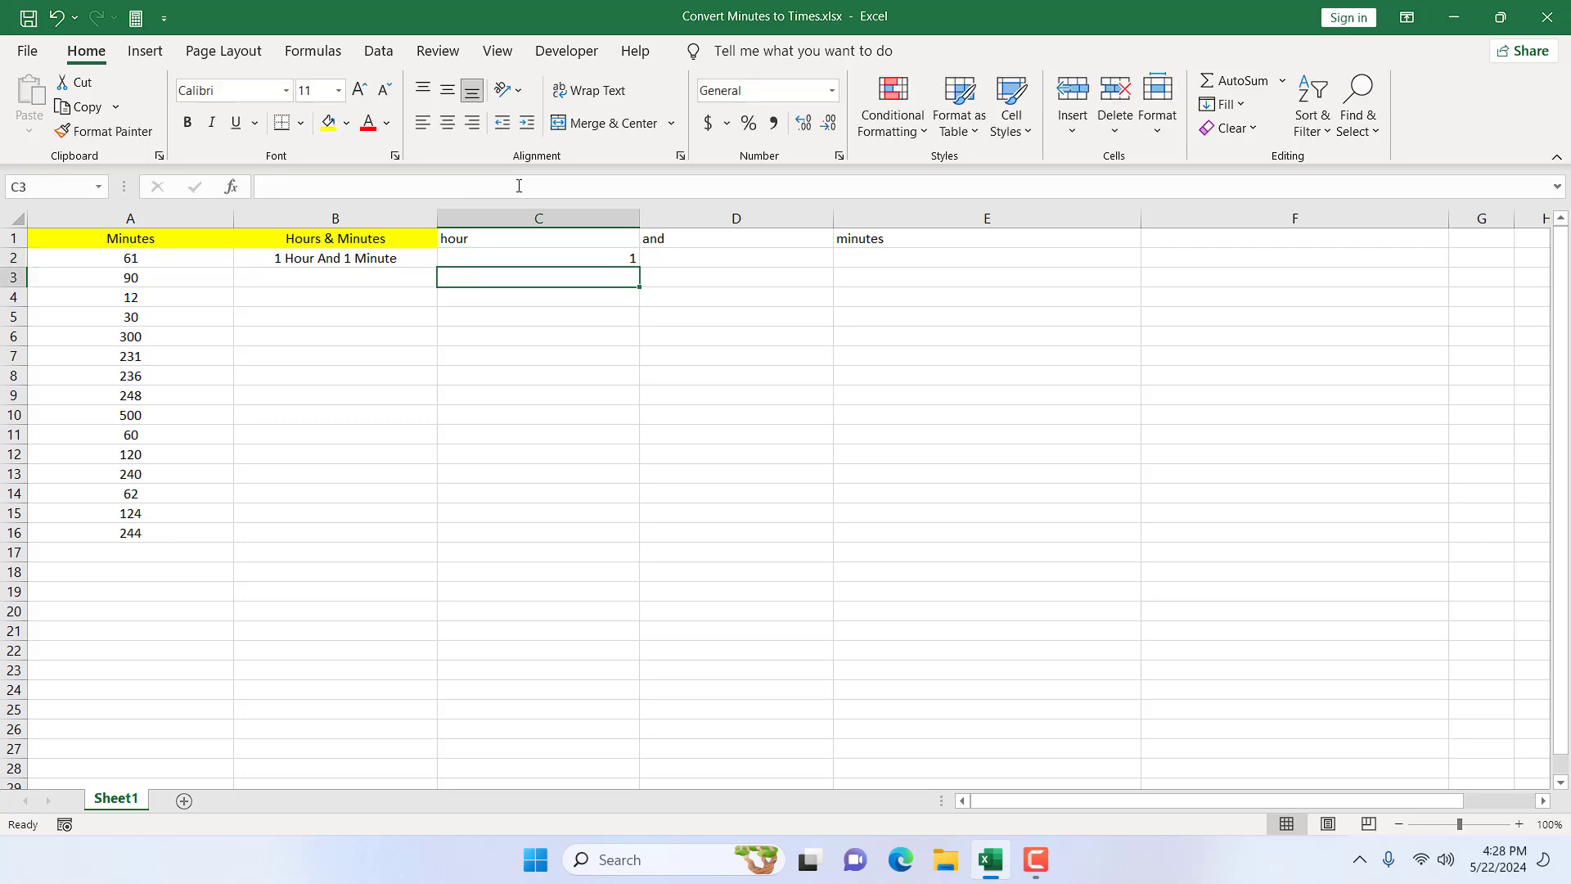
# Step: Enclose the TRUNC formula in C2 in an IF function that tests whether its result is <>0
pyautogui.click(521, 261)
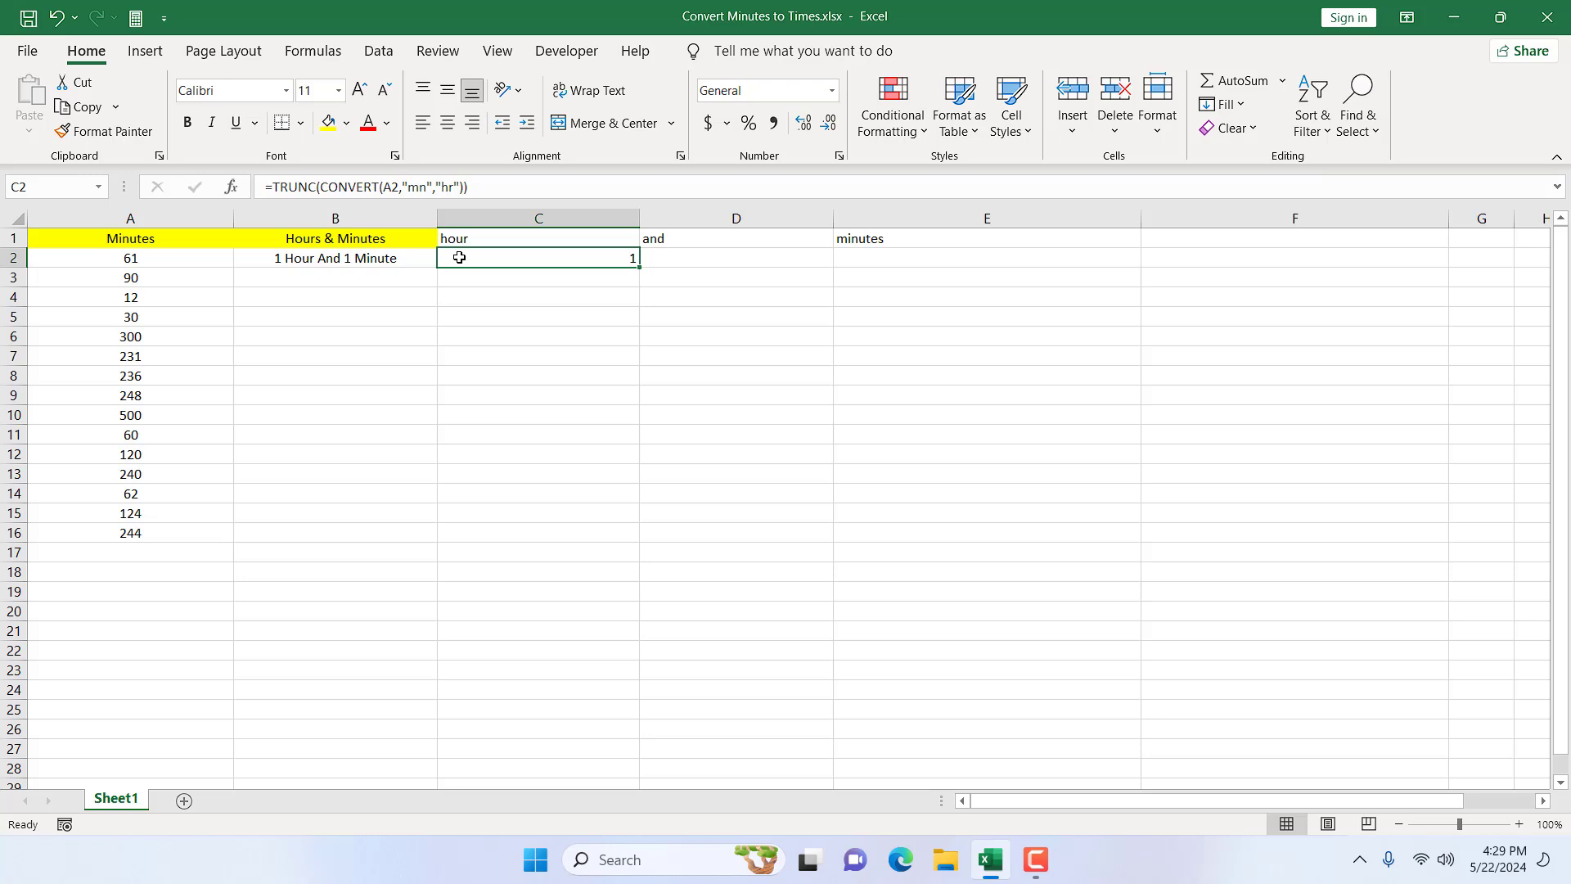
pyautogui.click(173, 259)
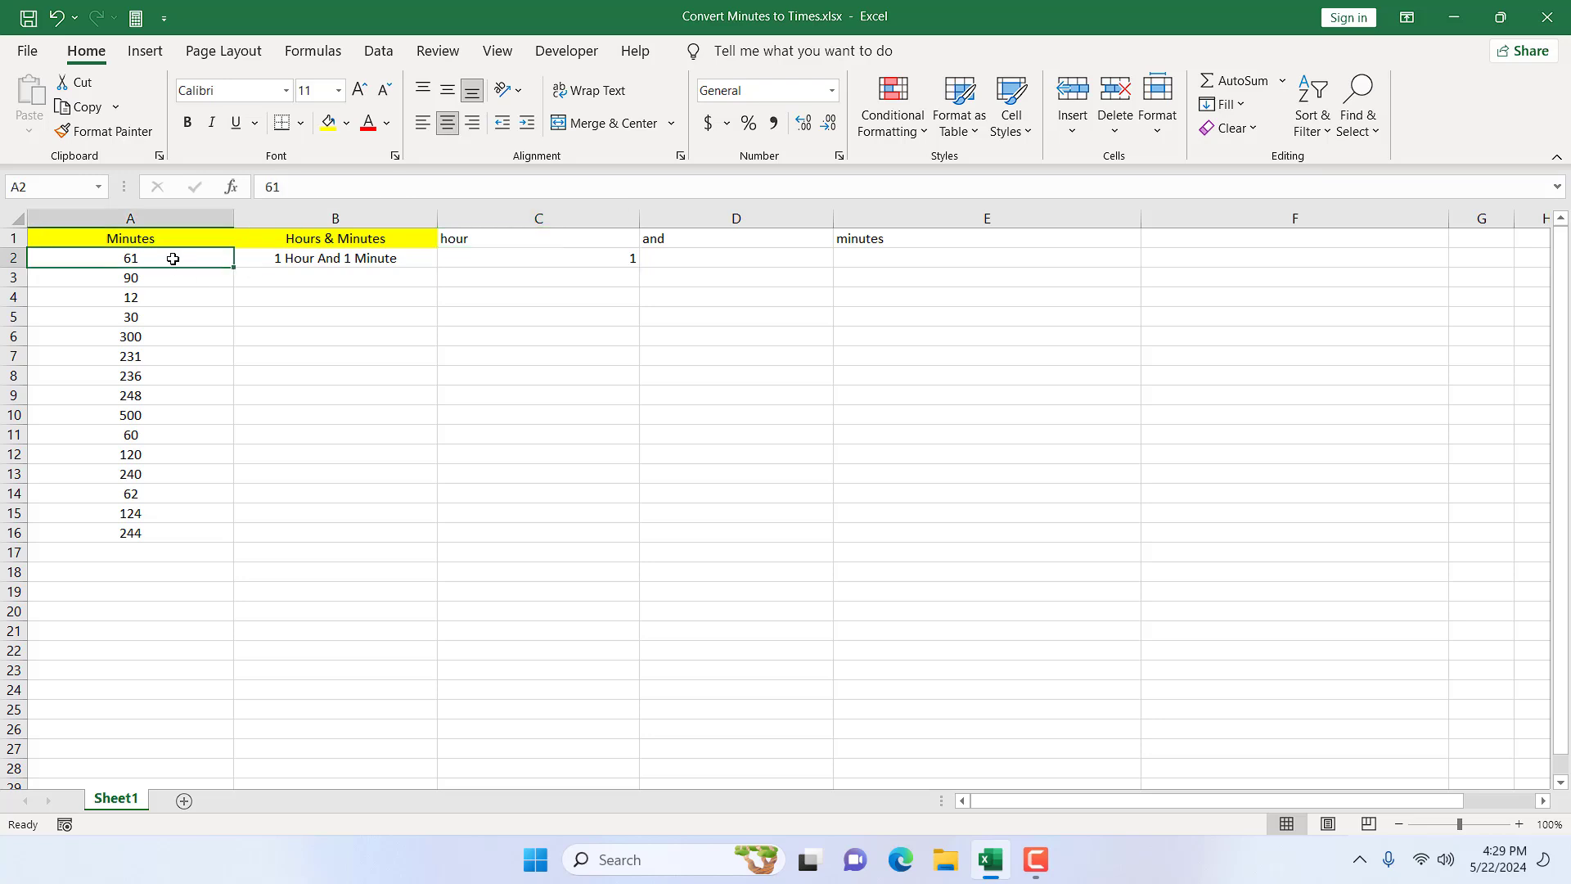
pyautogui.click(163, 300)
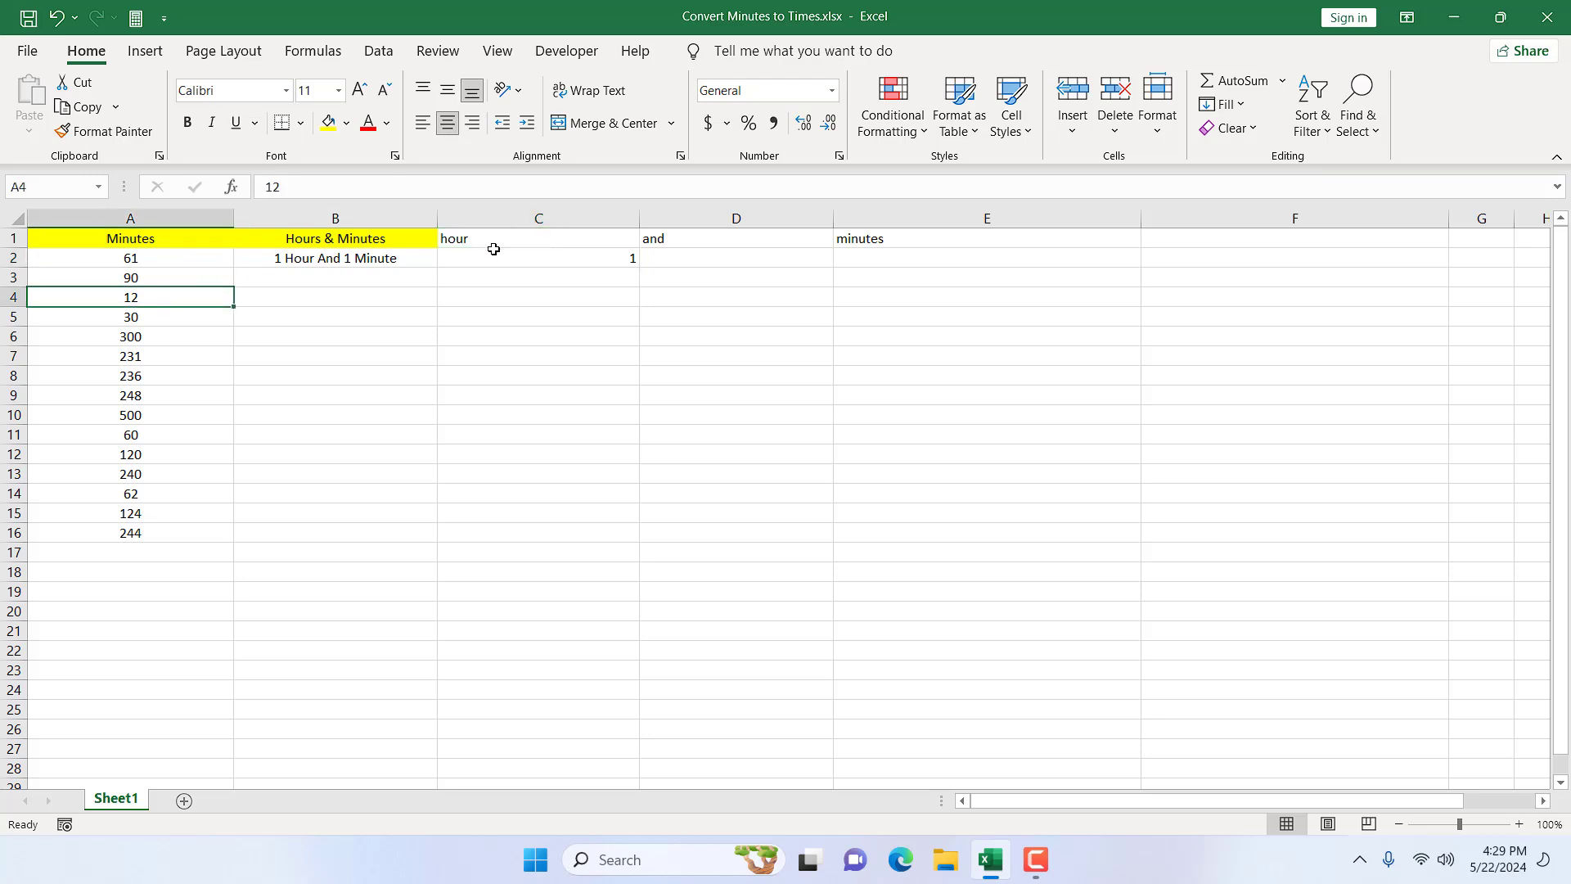
pyautogui.click(516, 261)
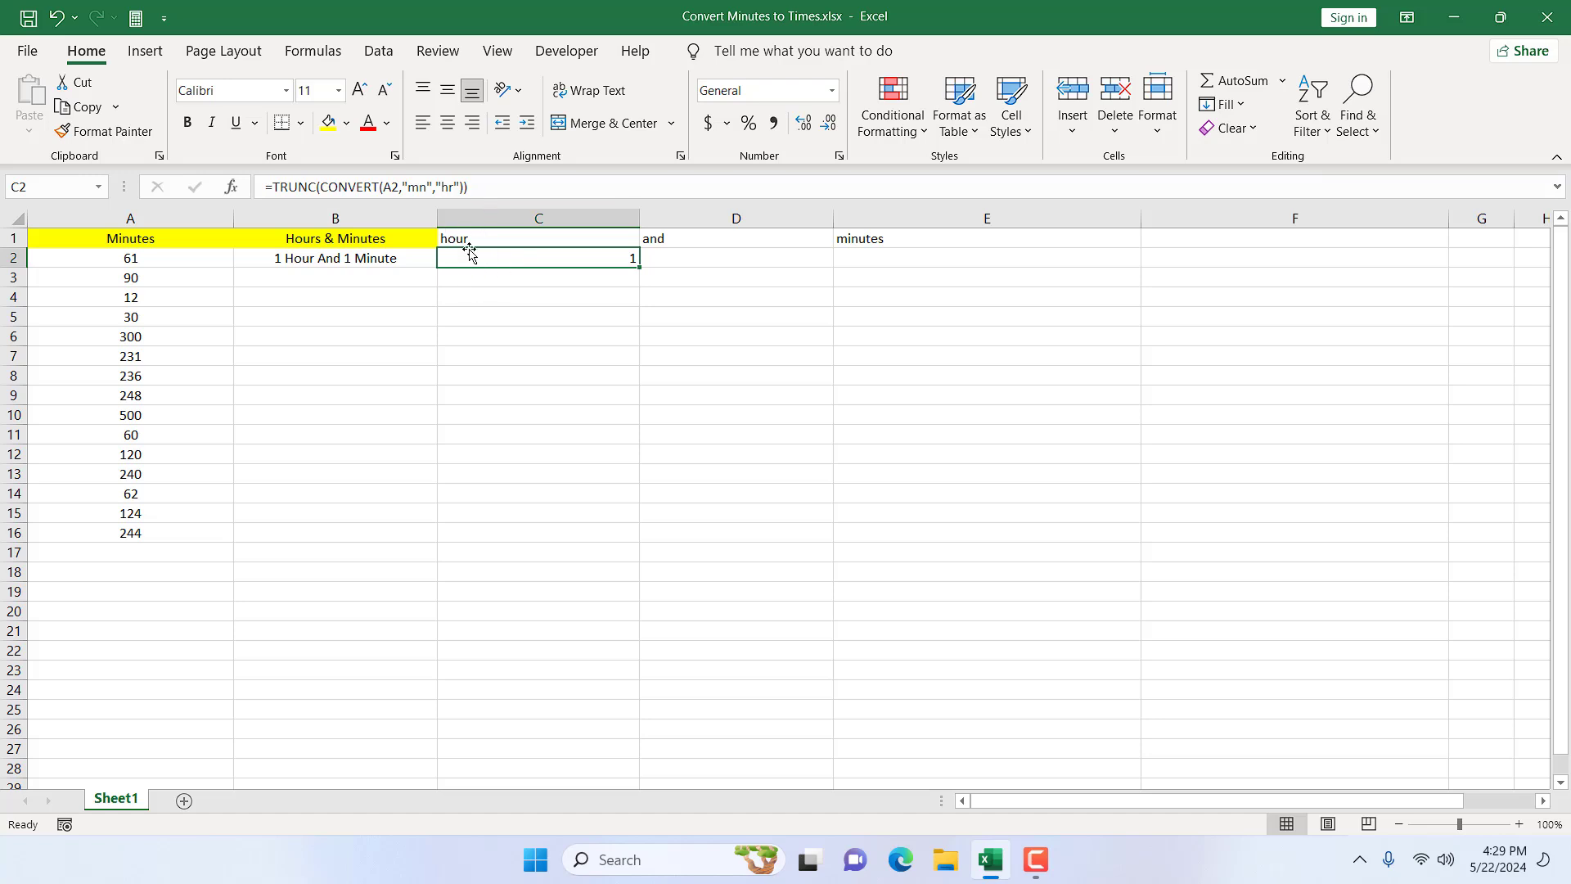
pyautogui.click(276, 190)
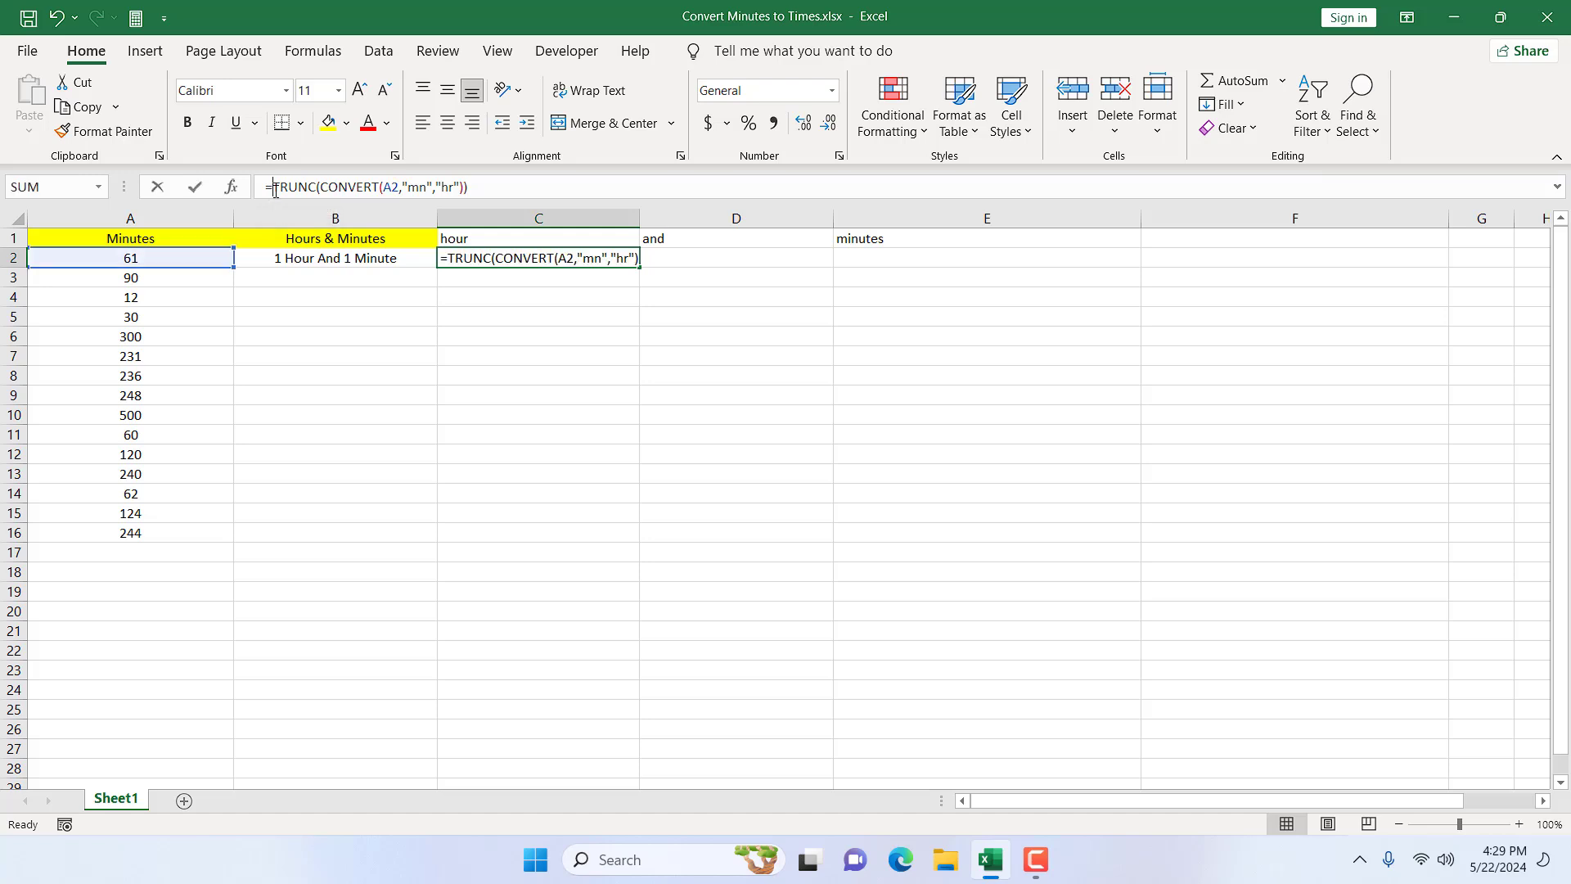
pyautogui.write('IF(')
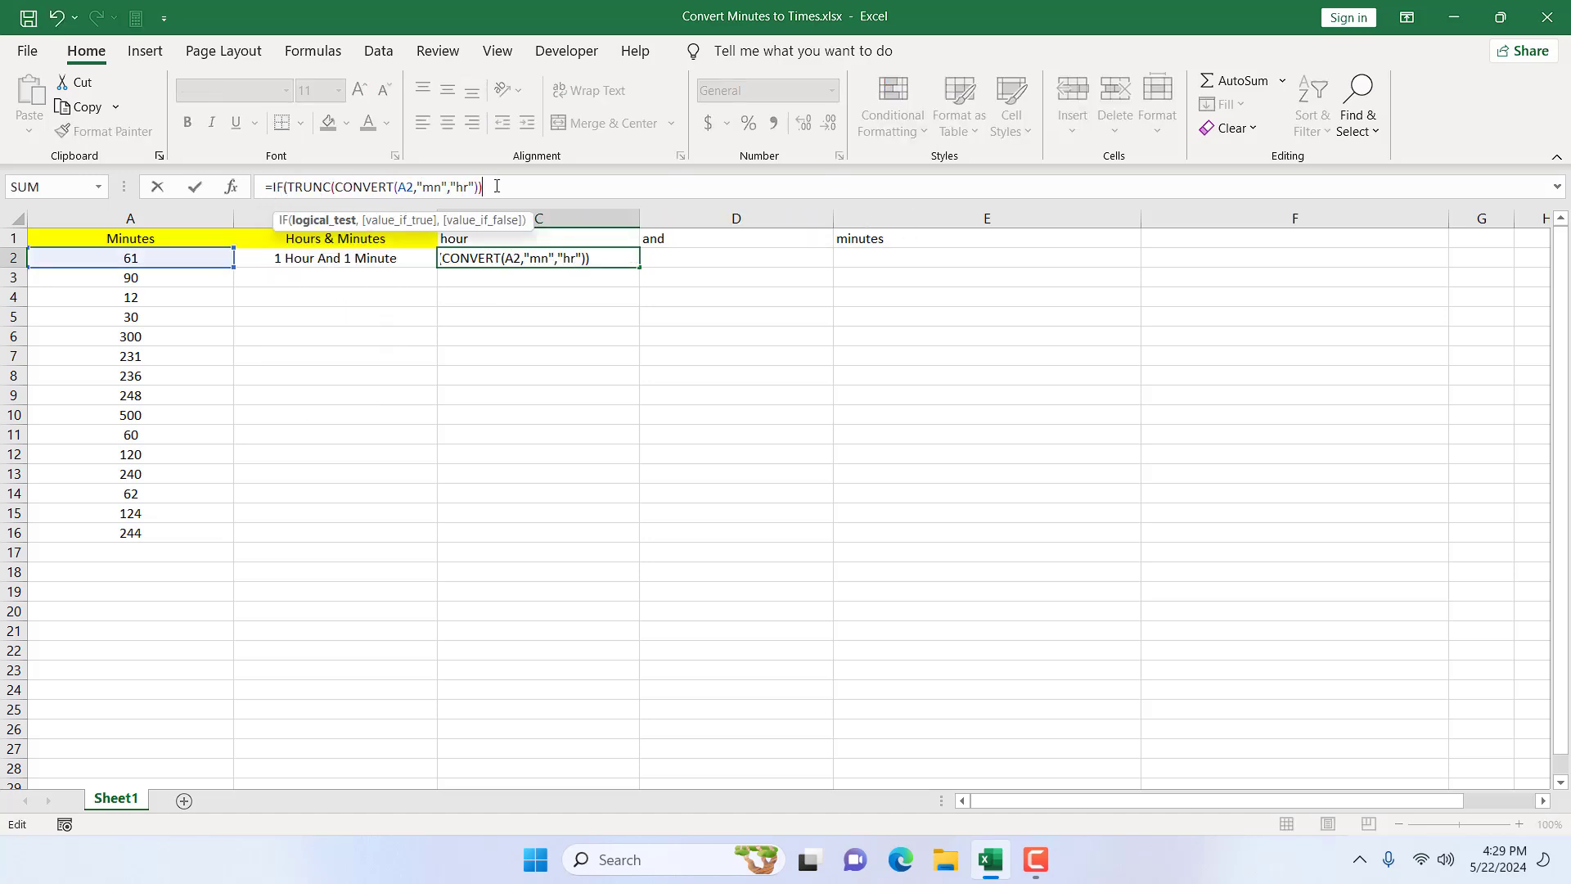
pyautogui.write('<>0,')
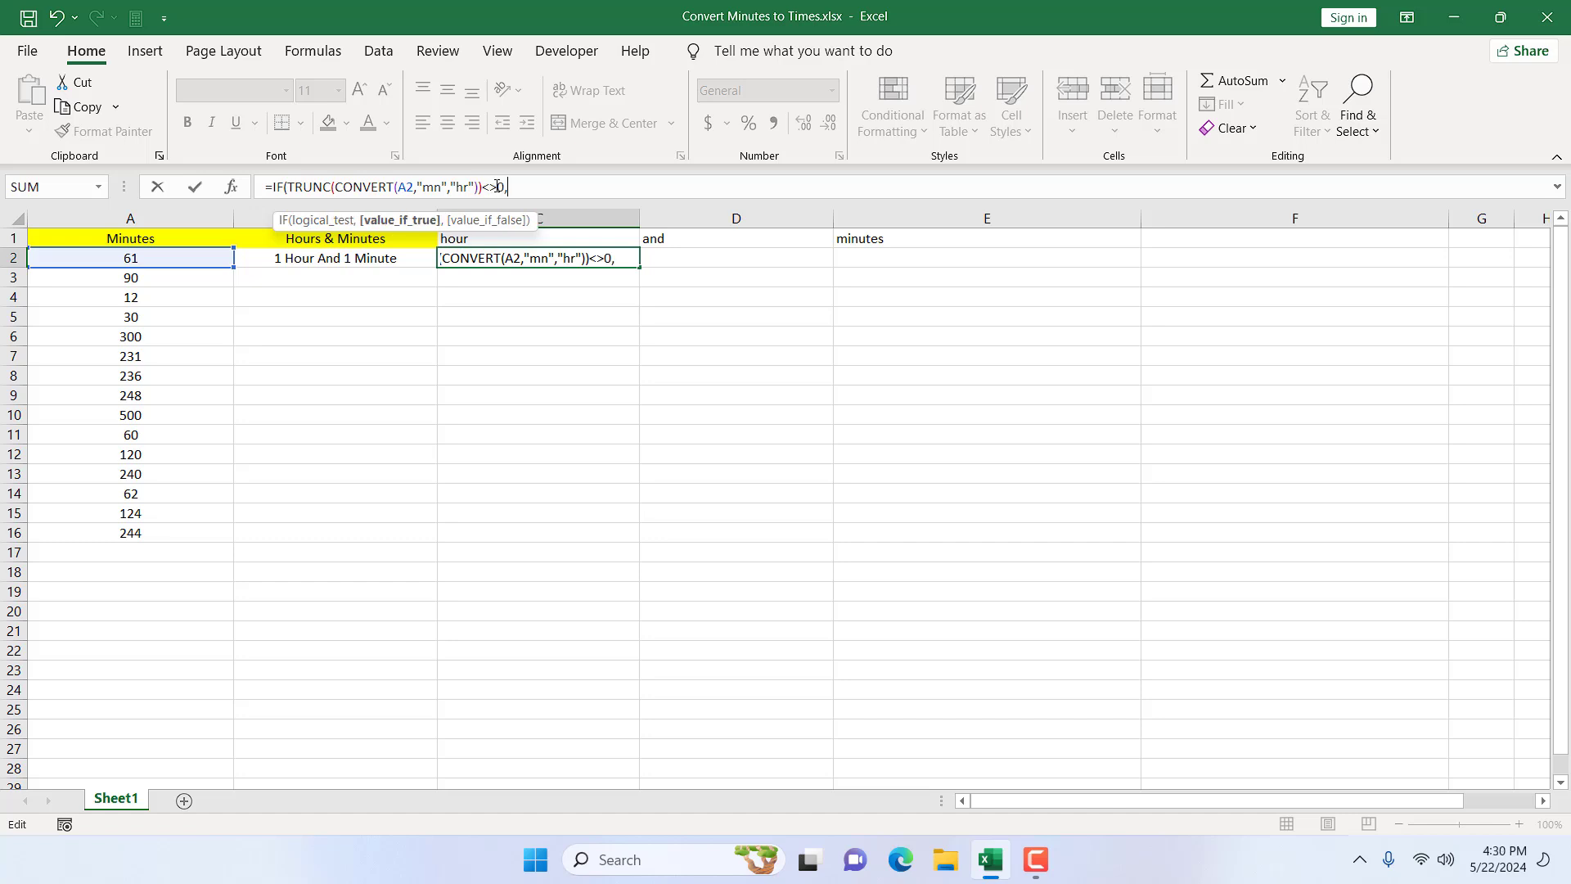
# Step: Complete the IF in C2 with a copy of TRUNC(CONVERT(A2,"mn","hr")) as the true value and "" as the false value
pyautogui.click(282, 188)
pyautogui.moveTo(285, 188)
pyautogui.mouseDown()
pyautogui.moveTo(336, 187)
pyautogui.moveTo(265, 187)
pyautogui.mouseUp()
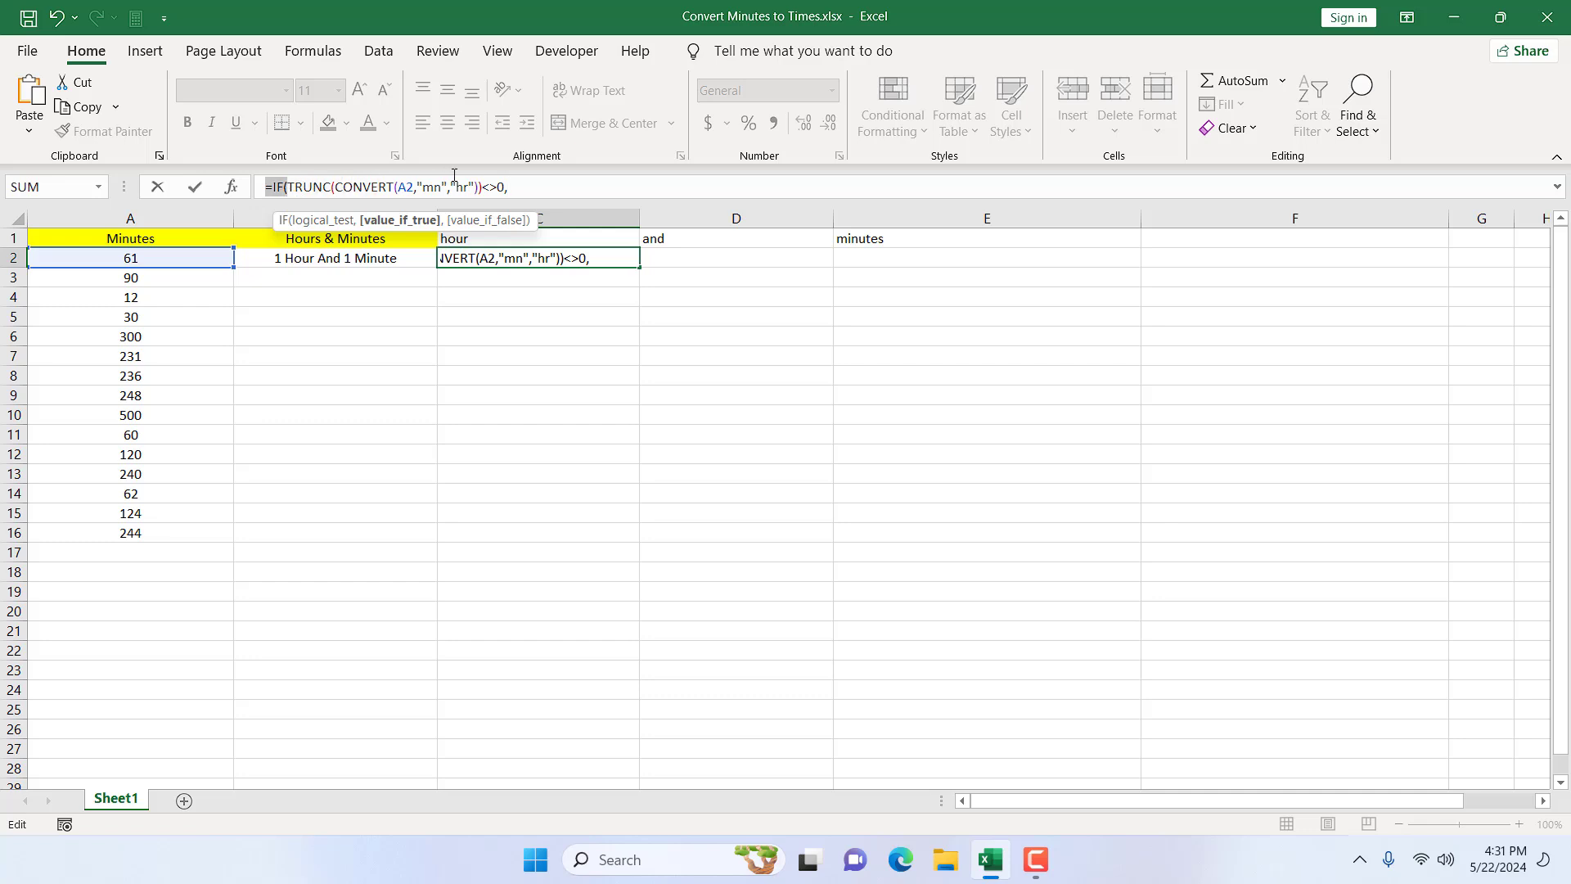
pyautogui.moveTo(454, 175); pyautogui.dragTo(483, 188)
pyautogui.hotkey('ctrl', 'c')
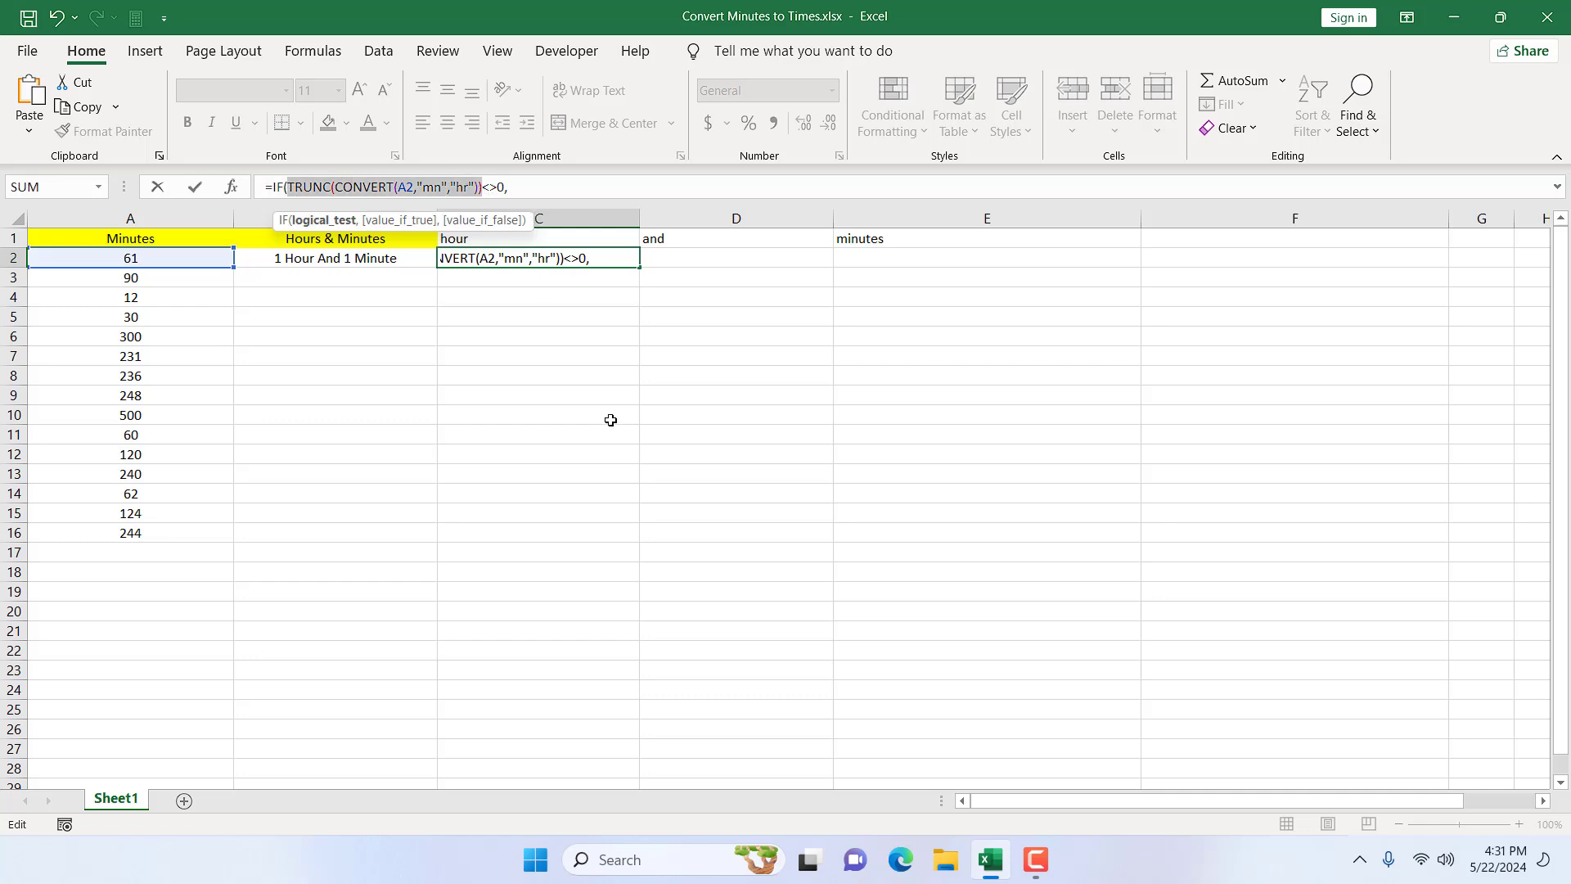
pyautogui.click(583, 185)
pyautogui.hotkey('ctrl', 'v')
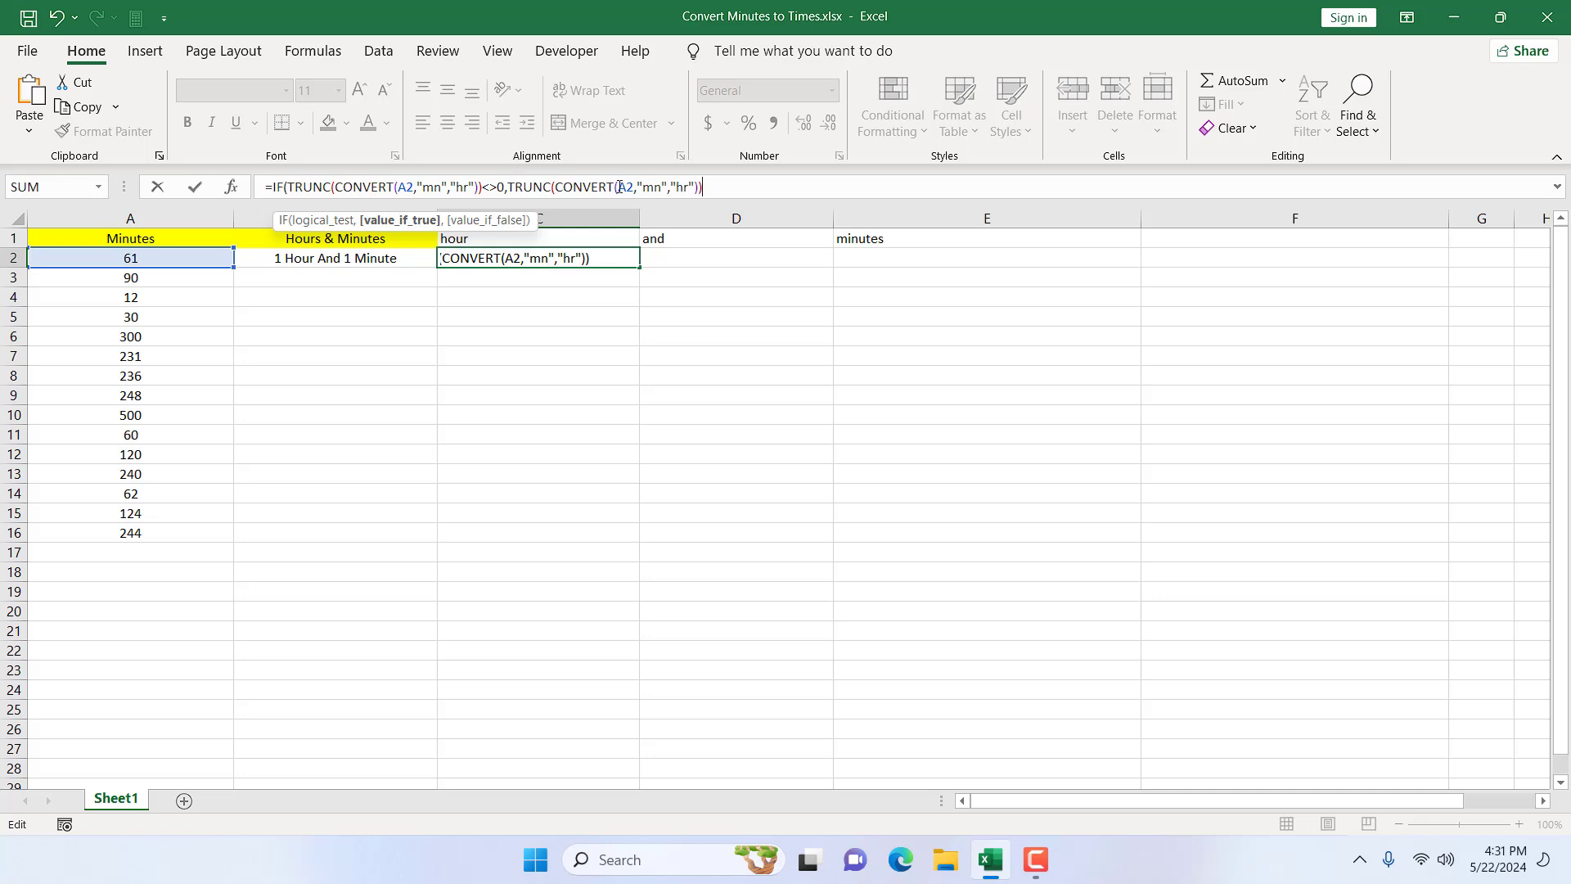
pyautogui.write(',')
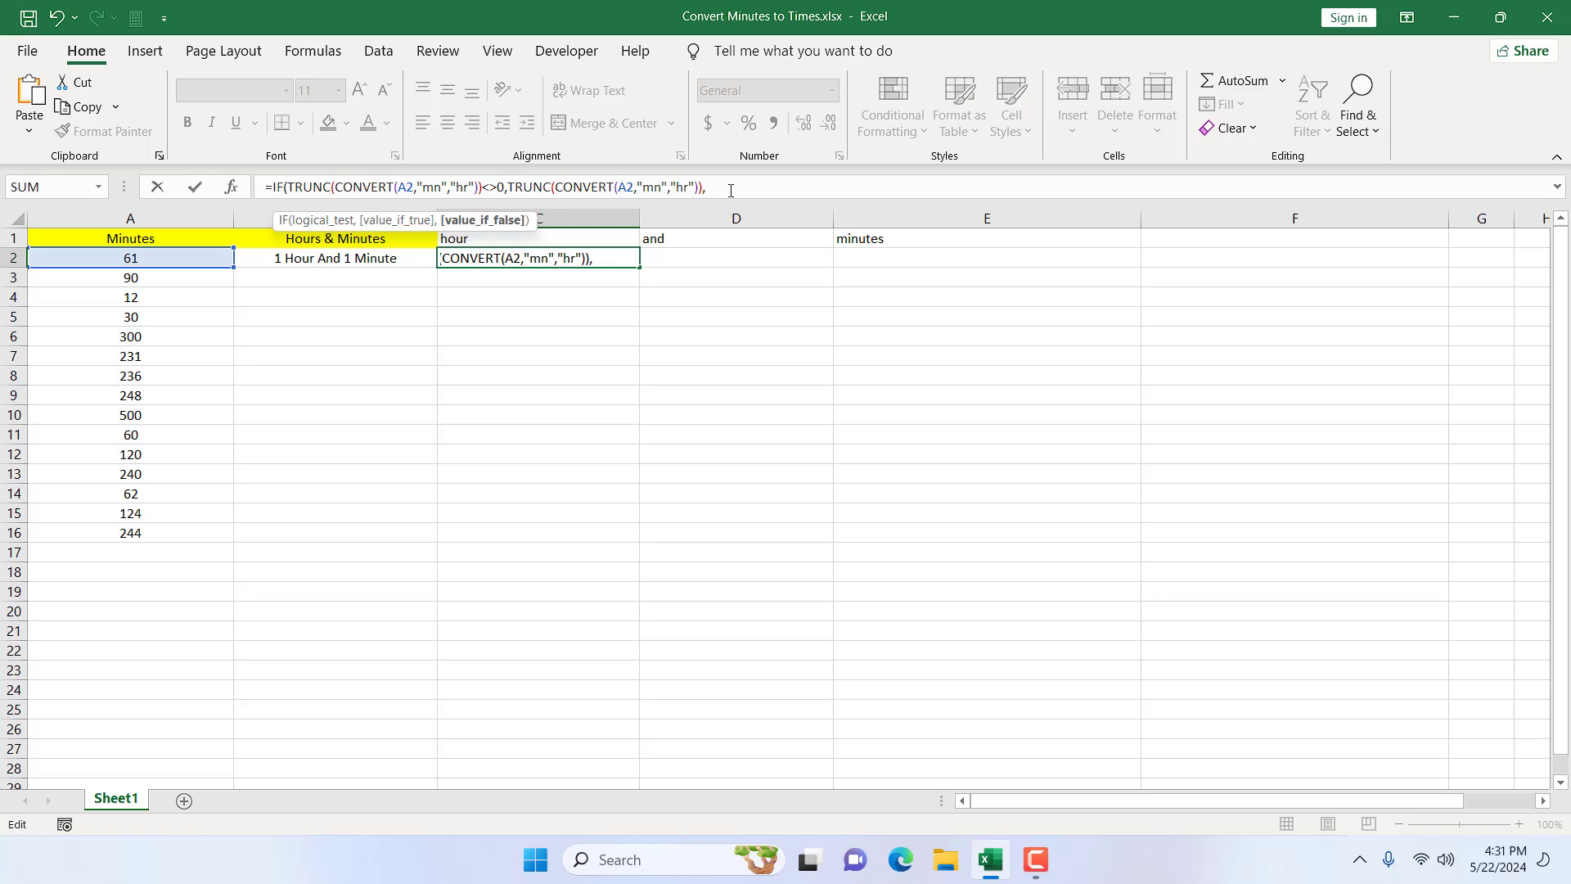
pyautogui.write('"")')
pyautogui.press('Return')
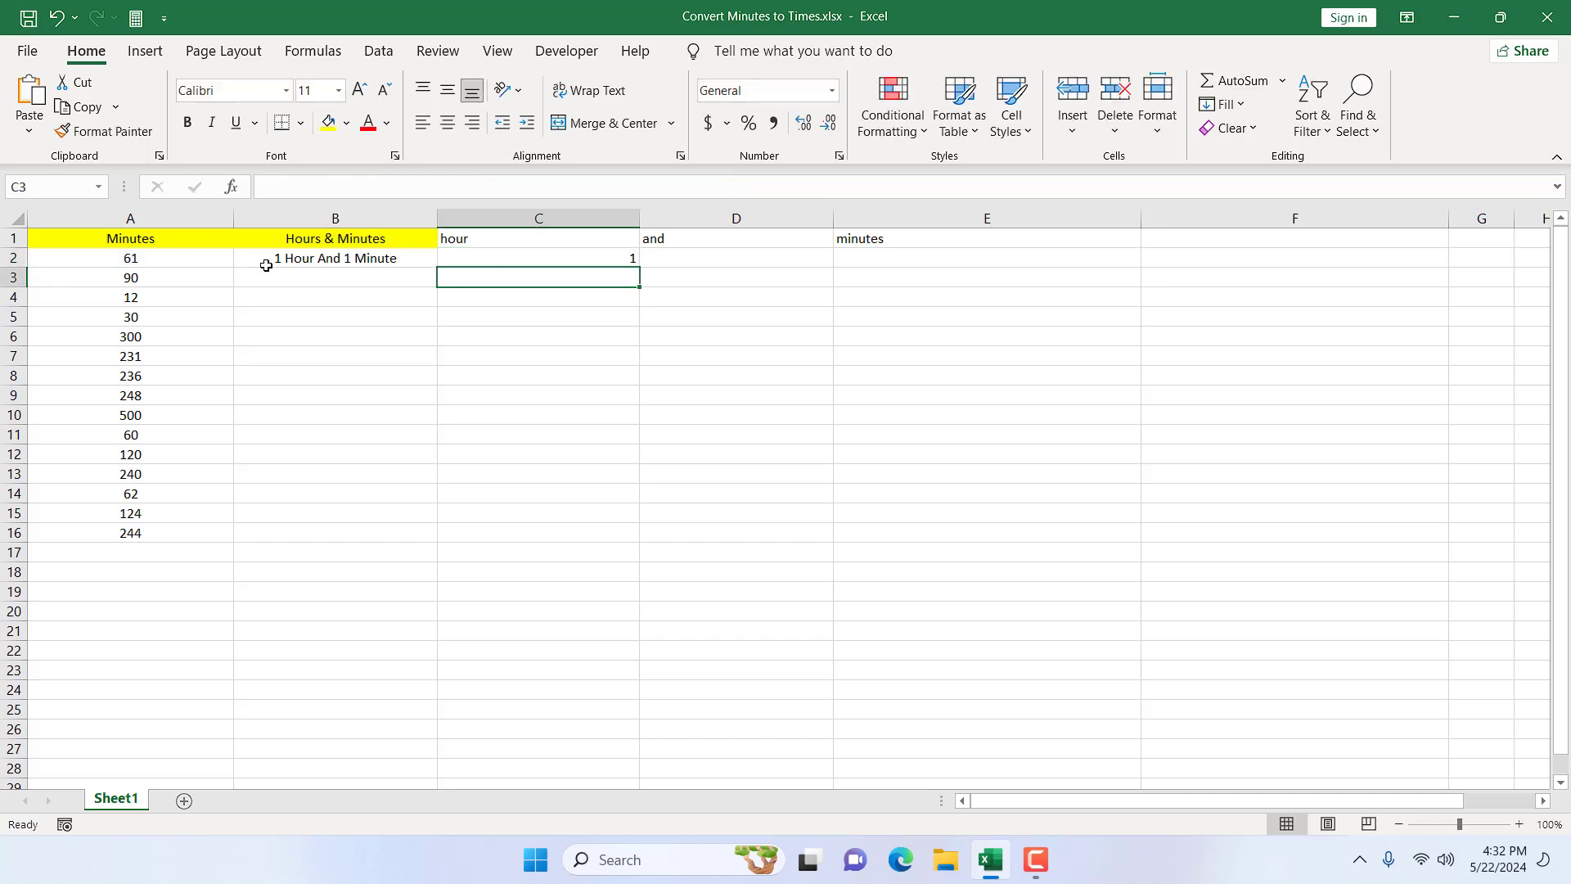
# Step: Test the C2 formula by entering 3 in A2, and restore A2 to 61
pyautogui.press('Up')
pyautogui.click(147, 263)
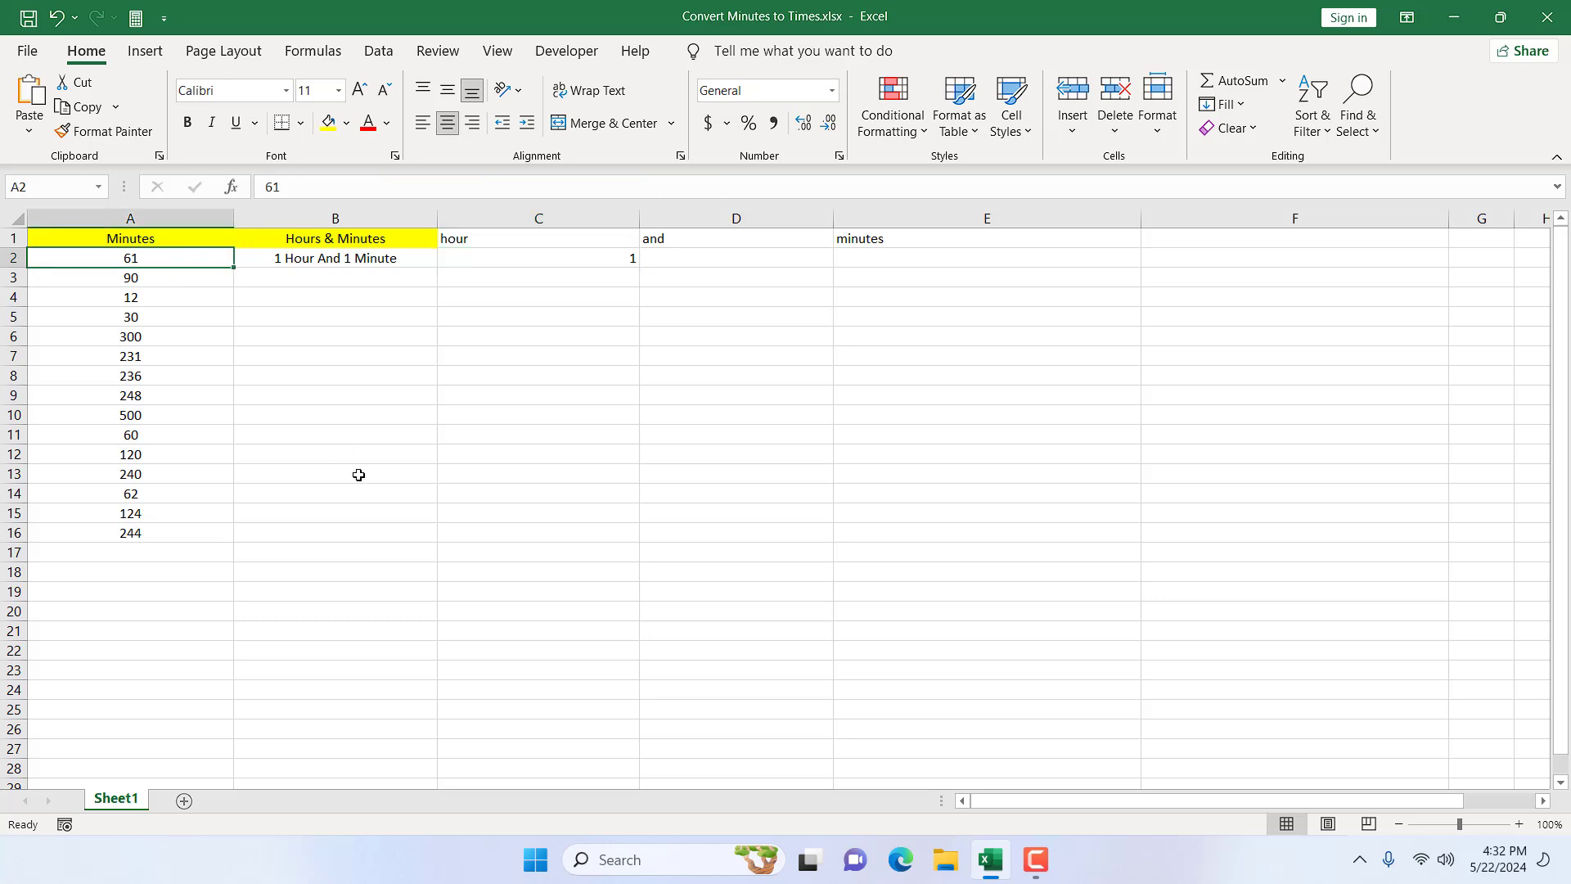
pyautogui.write('3')
pyautogui.press('Return')
pyautogui.click(528, 260)
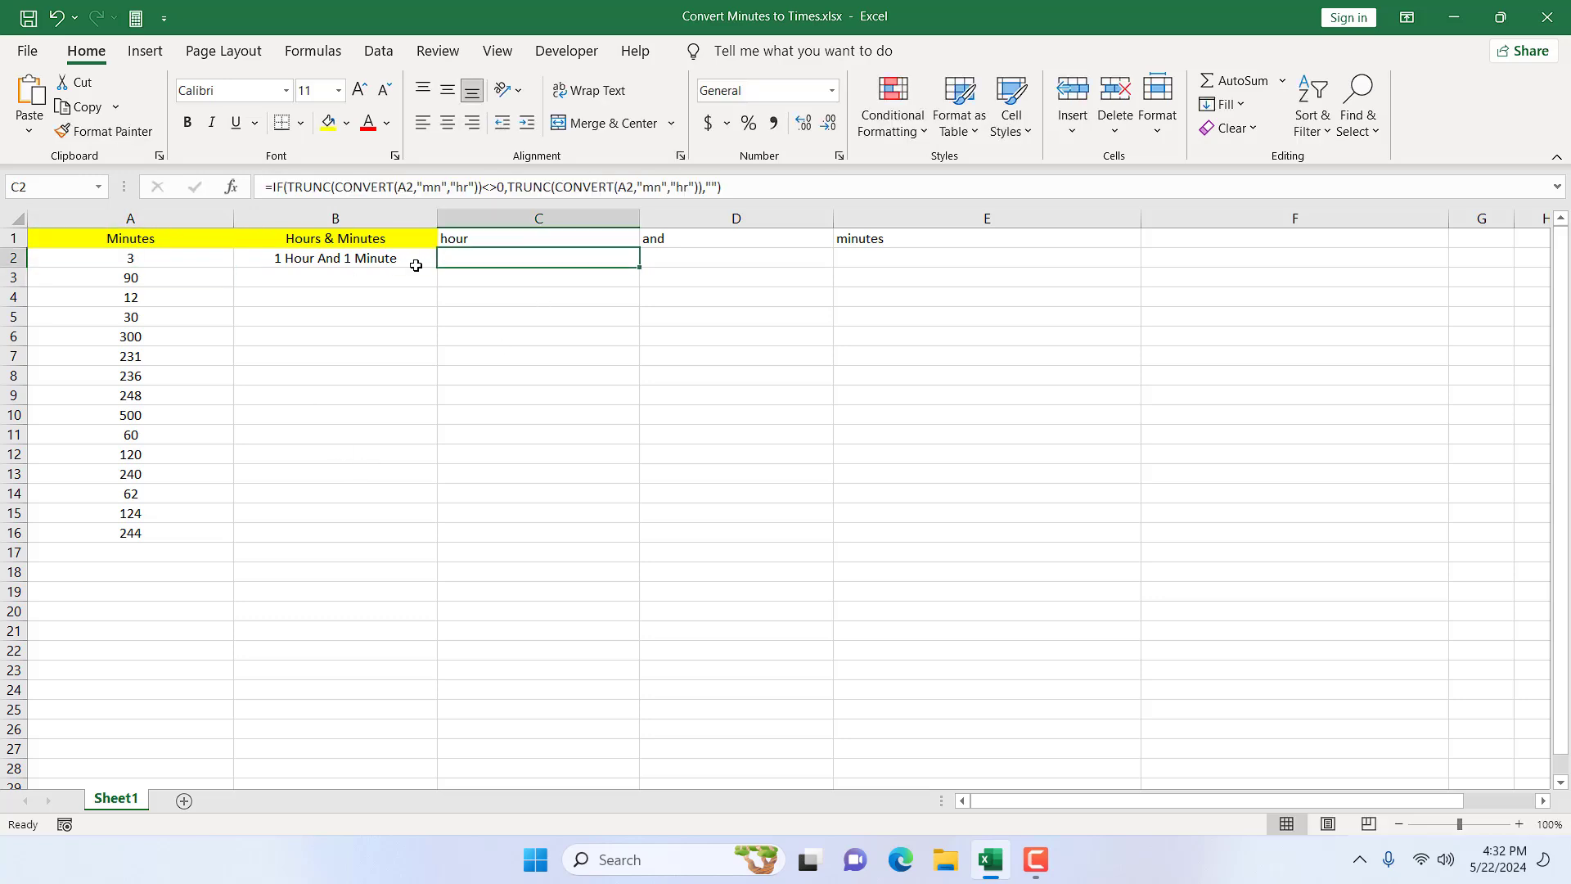
pyautogui.click(197, 259)
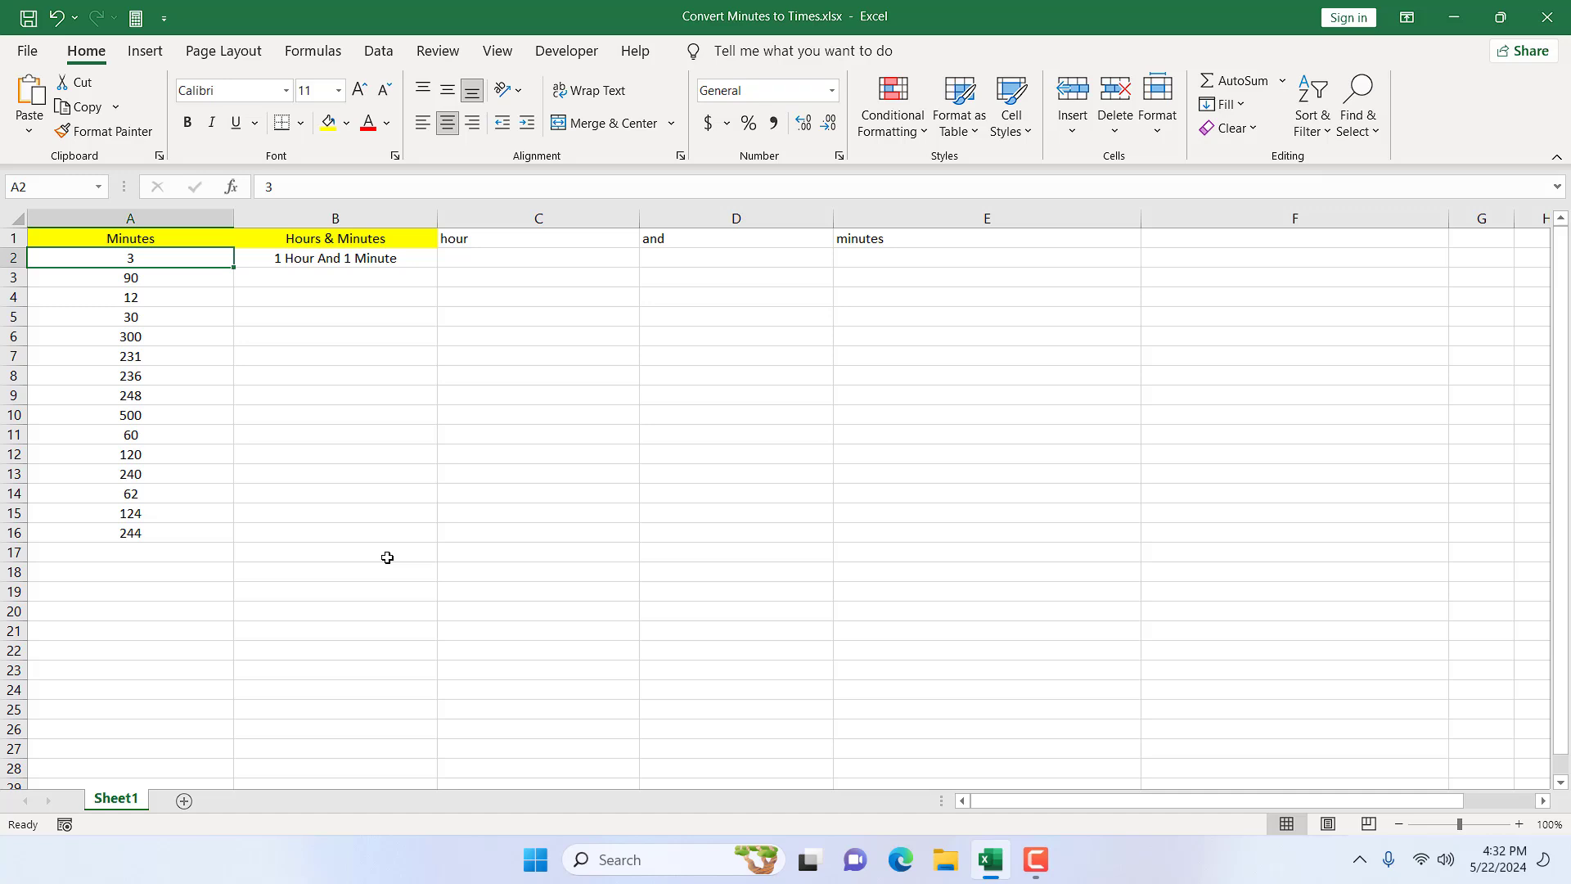
pyautogui.write('61')
pyautogui.press('Return')
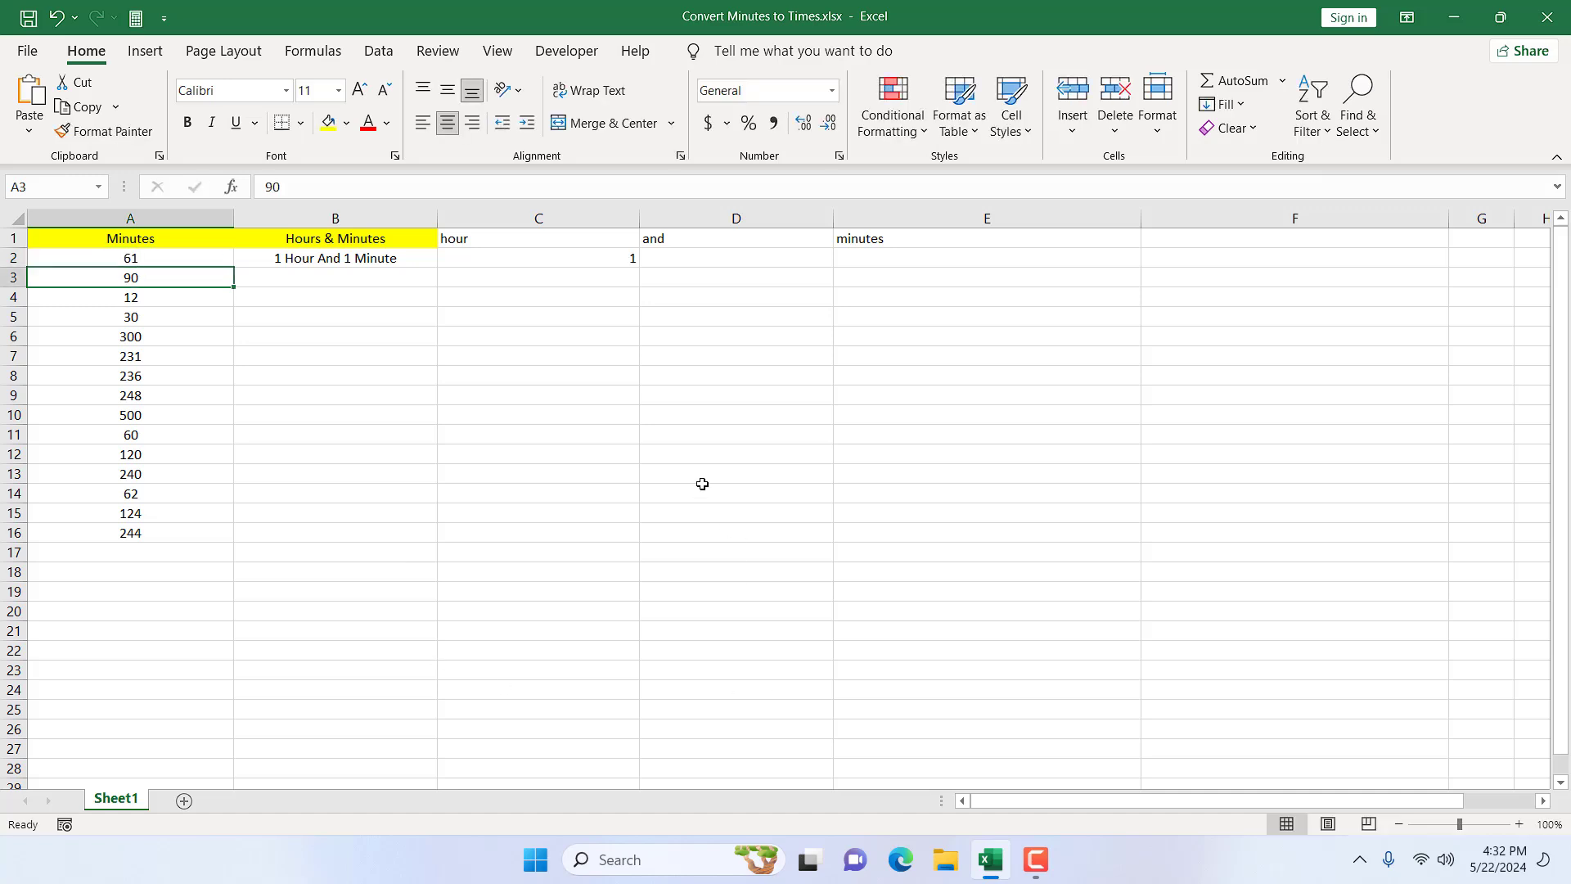
# Step: Append &" Hour" to the true value of the IF formula in C2
pyautogui.click(590, 256)
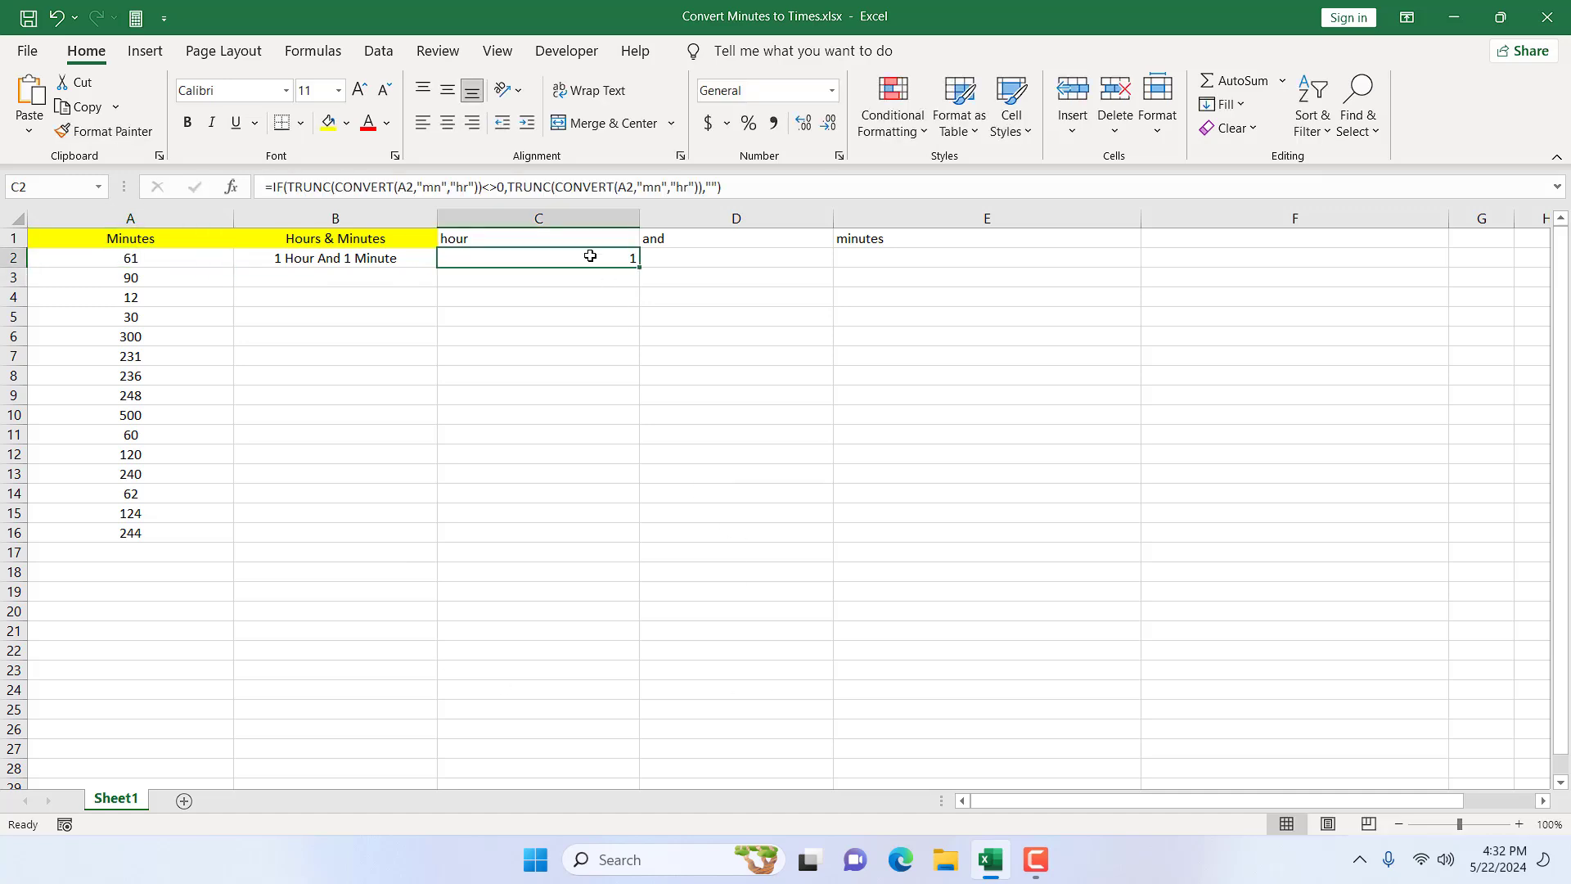
pyautogui.click(711, 186)
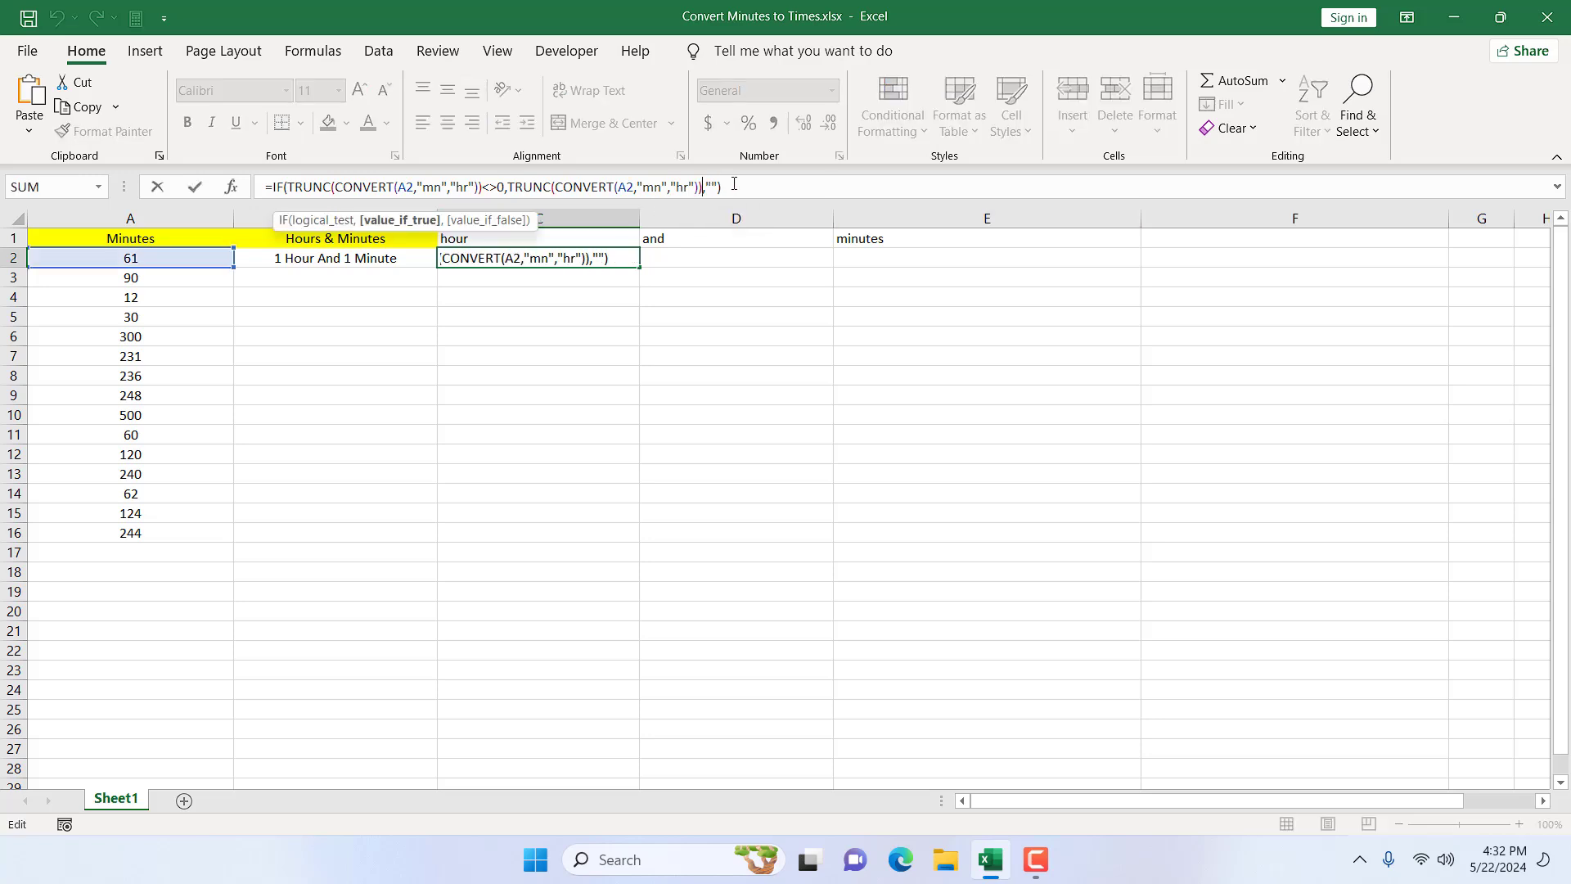
pyautogui.write('&" Hour"')
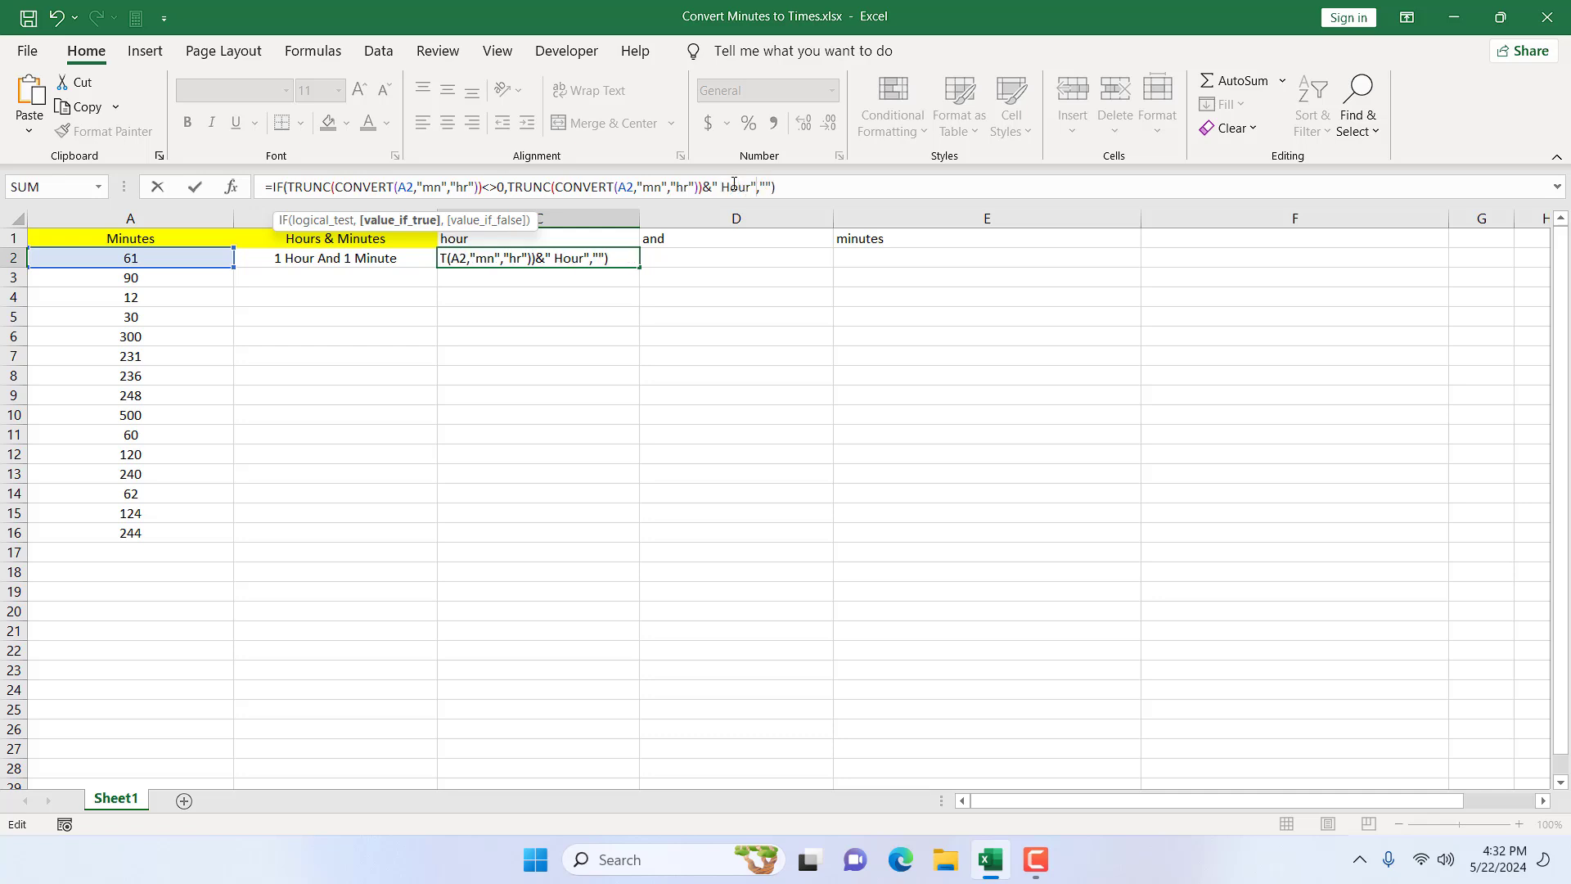
pyautogui.press('Return')
# Step: Test the hour text in C2 by entering 12 in A2, followed by 120
pyautogui.click(135, 258)
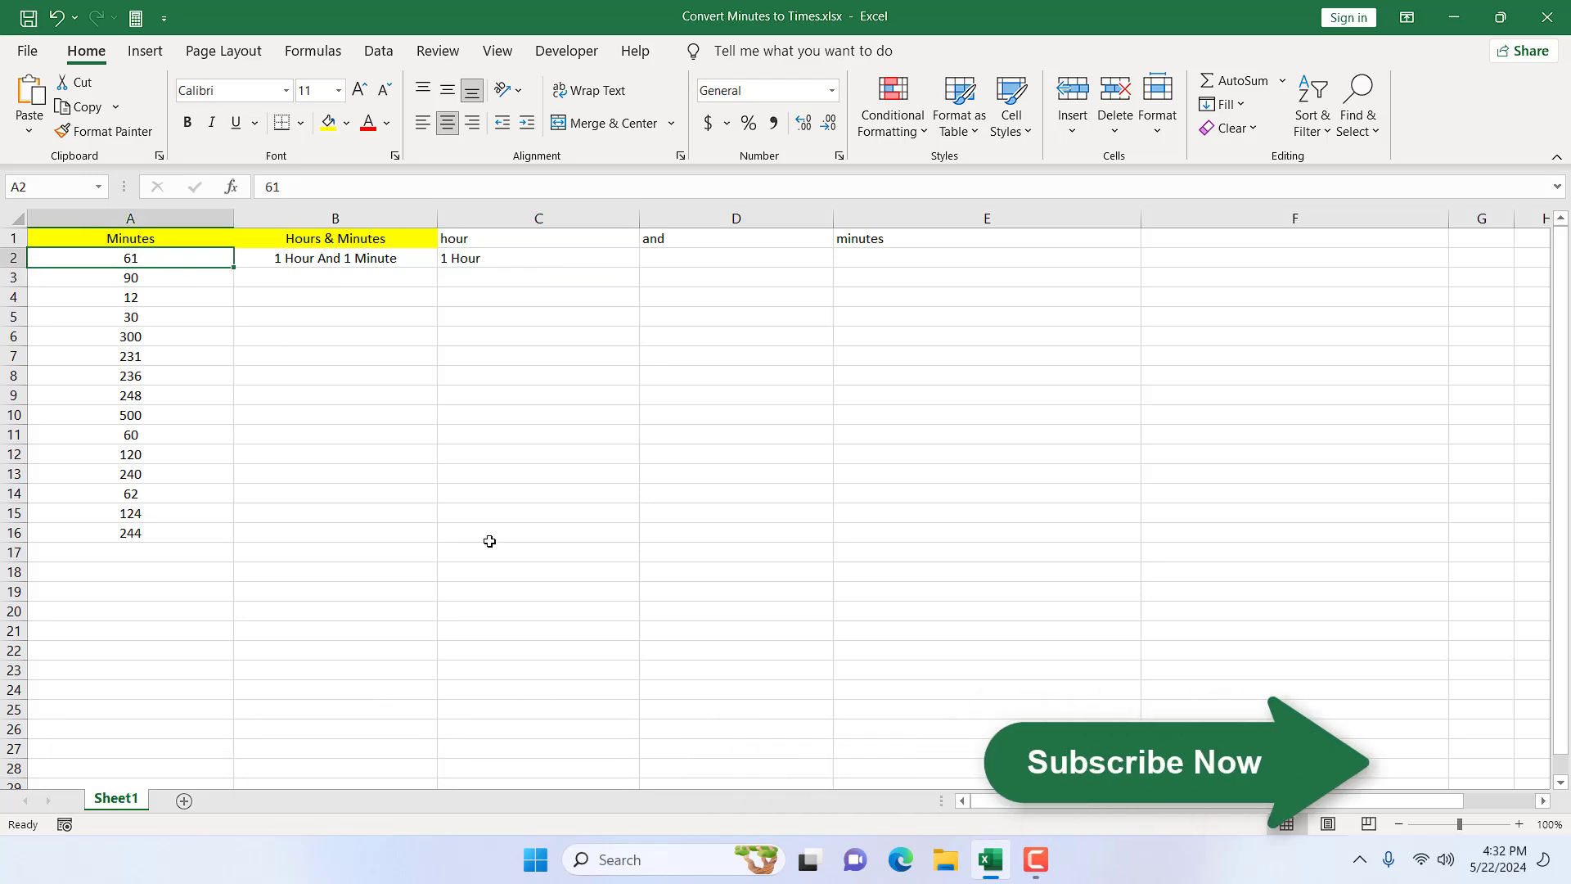
pyautogui.write('12')
pyautogui.press('Return')
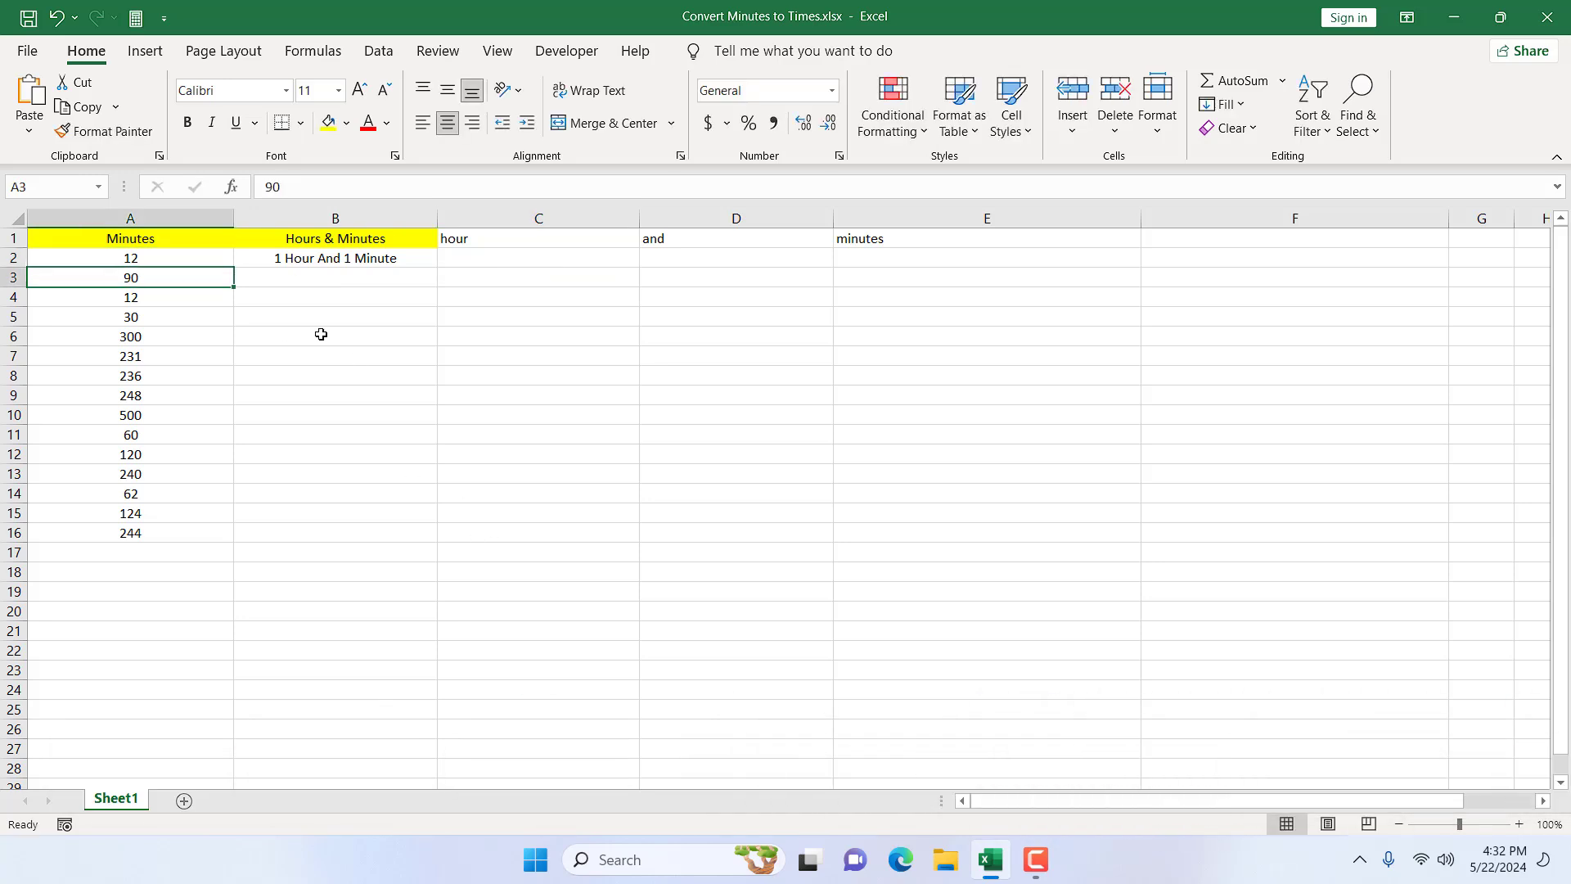
pyautogui.click(516, 260)
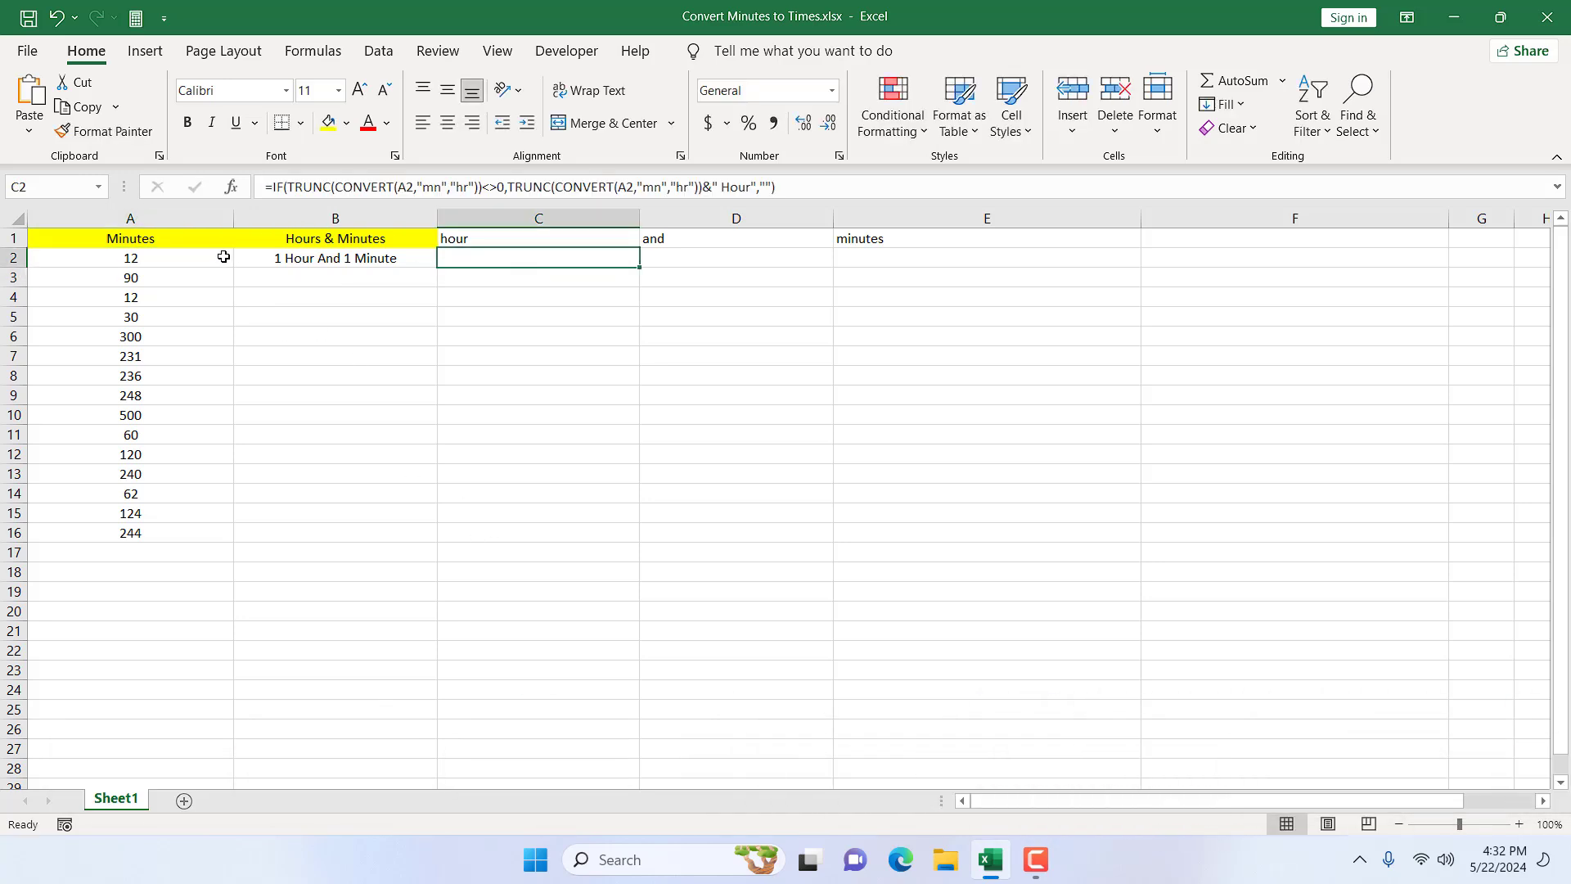
pyautogui.click(225, 257)
pyautogui.write('120')
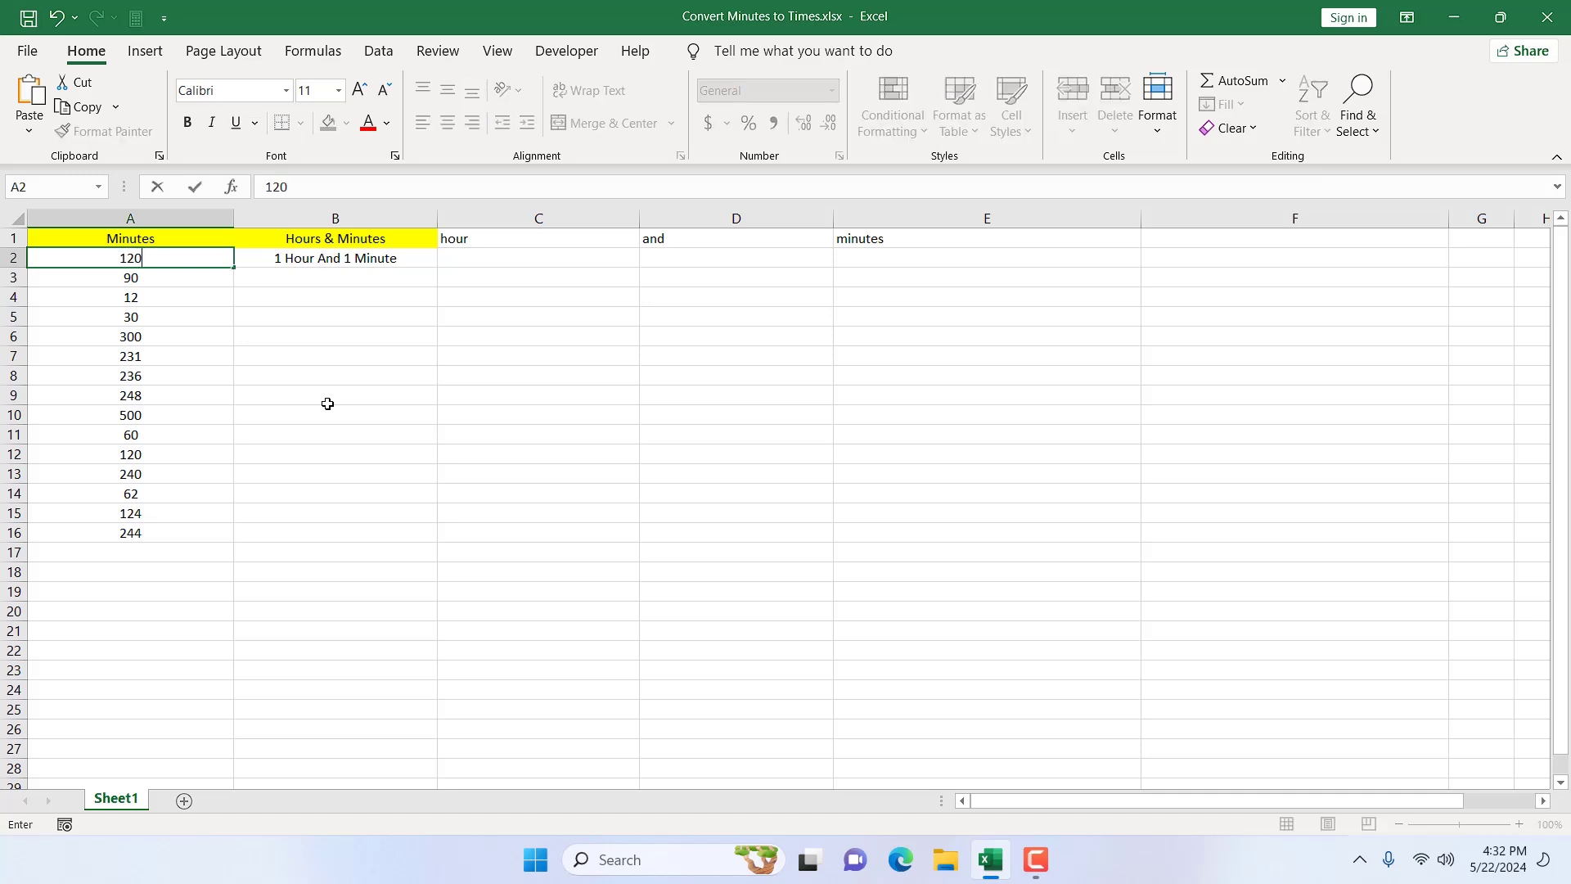
pyautogui.press('Return')
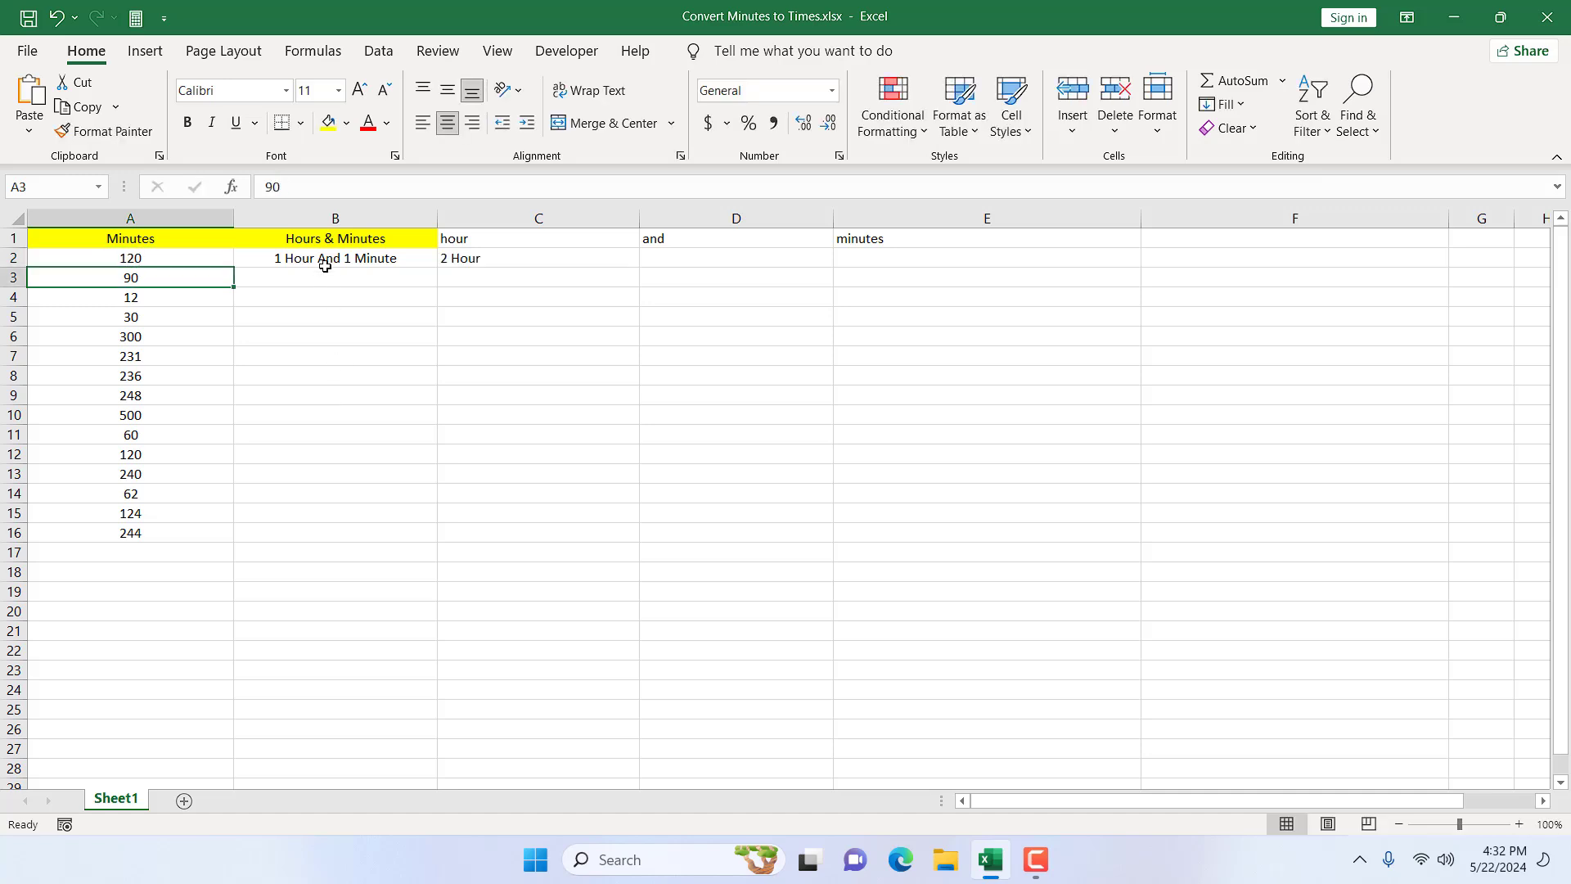
# Step: Append & and a second IF to the C2 formula, starting its test with a copy of TRUNC(CONVERT(A2,"mn","hr"))
pyautogui.click(482, 257)
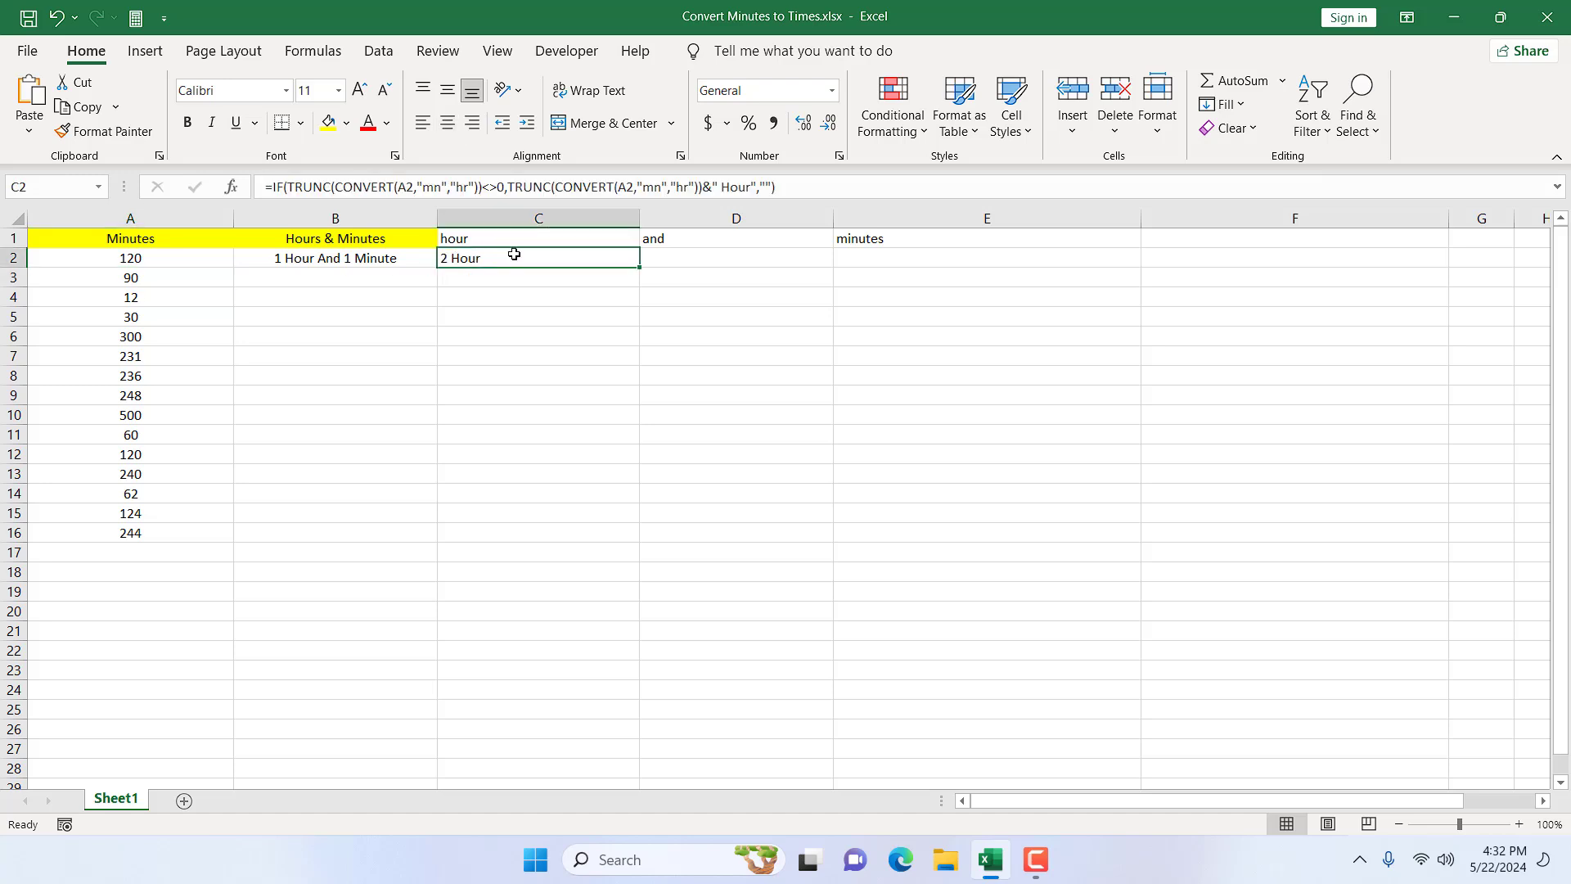
pyautogui.click(830, 187)
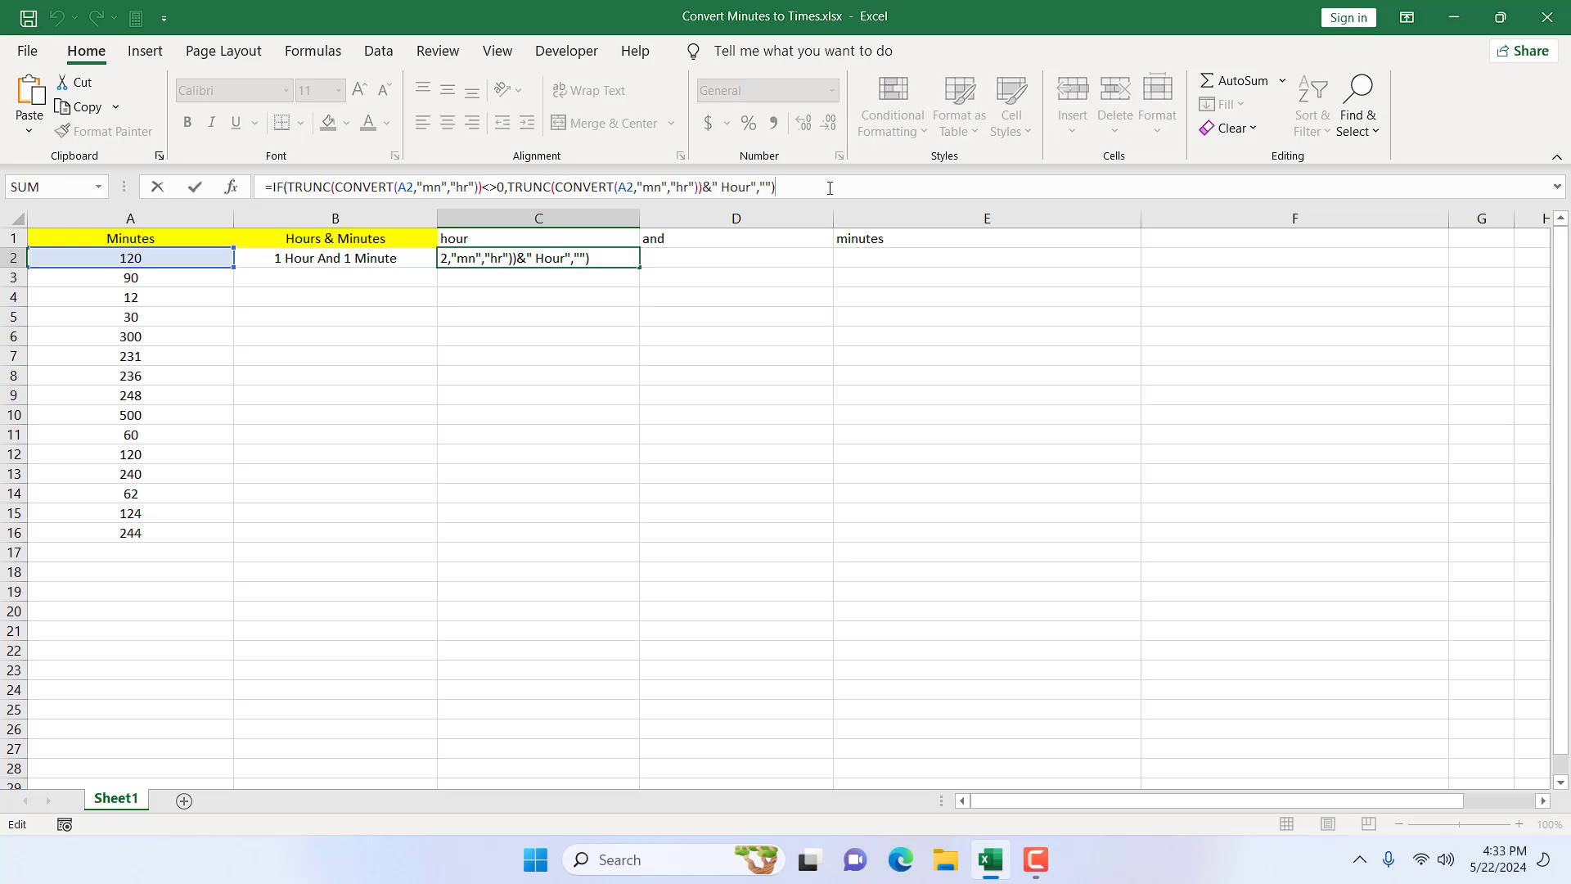
pyautogui.write('&')
pyautogui.moveTo(508, 188); pyautogui.dragTo(704, 182)
pyautogui.hotkey('ctrl', 'c')
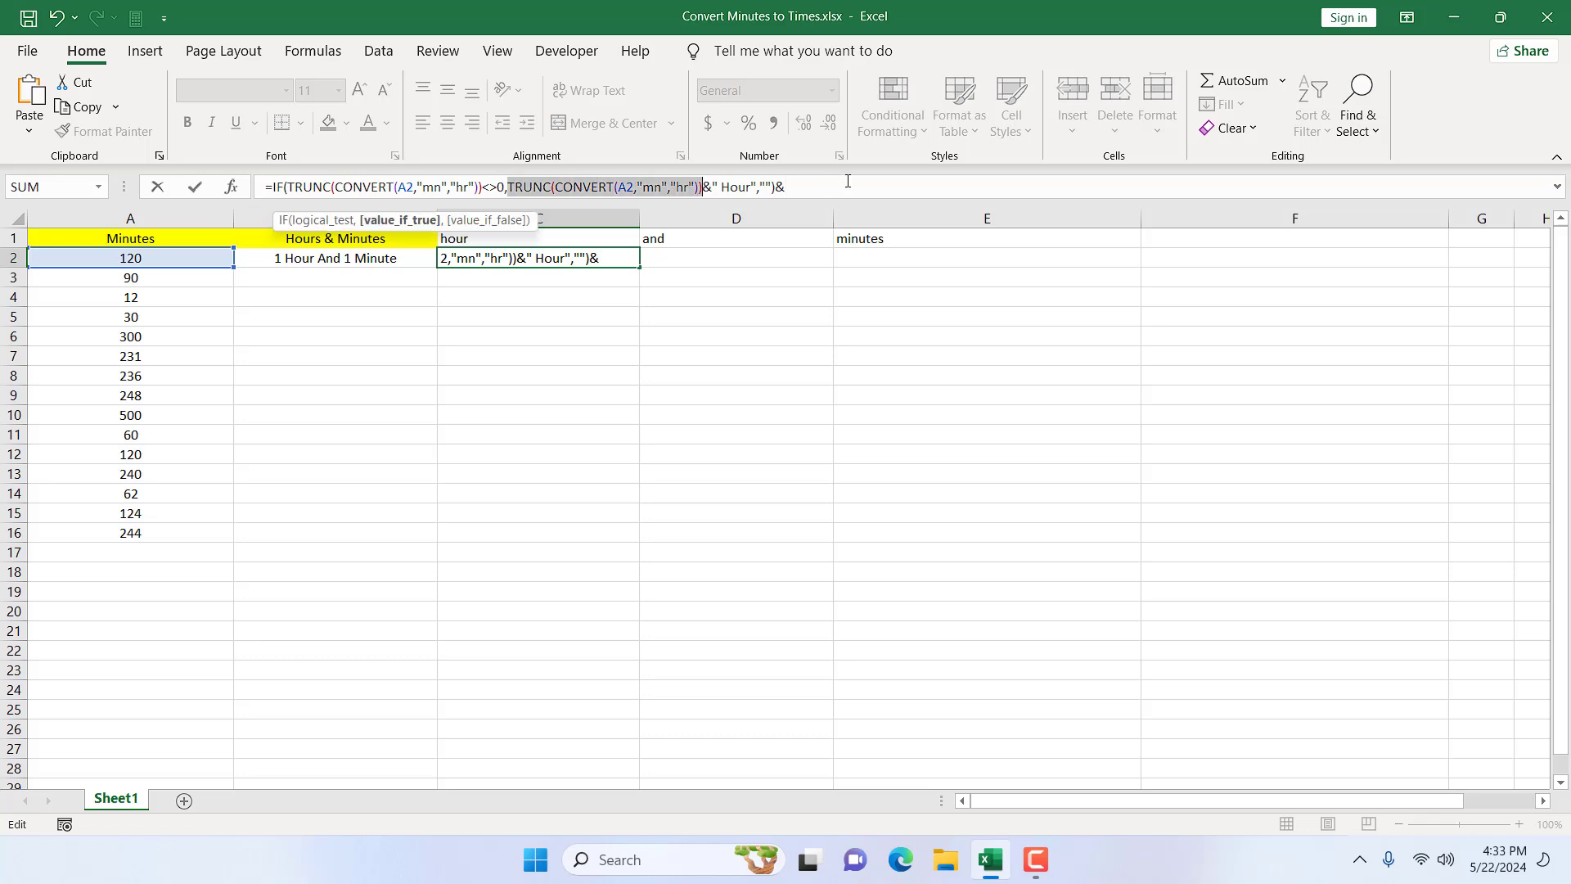
pyautogui.click(837, 184)
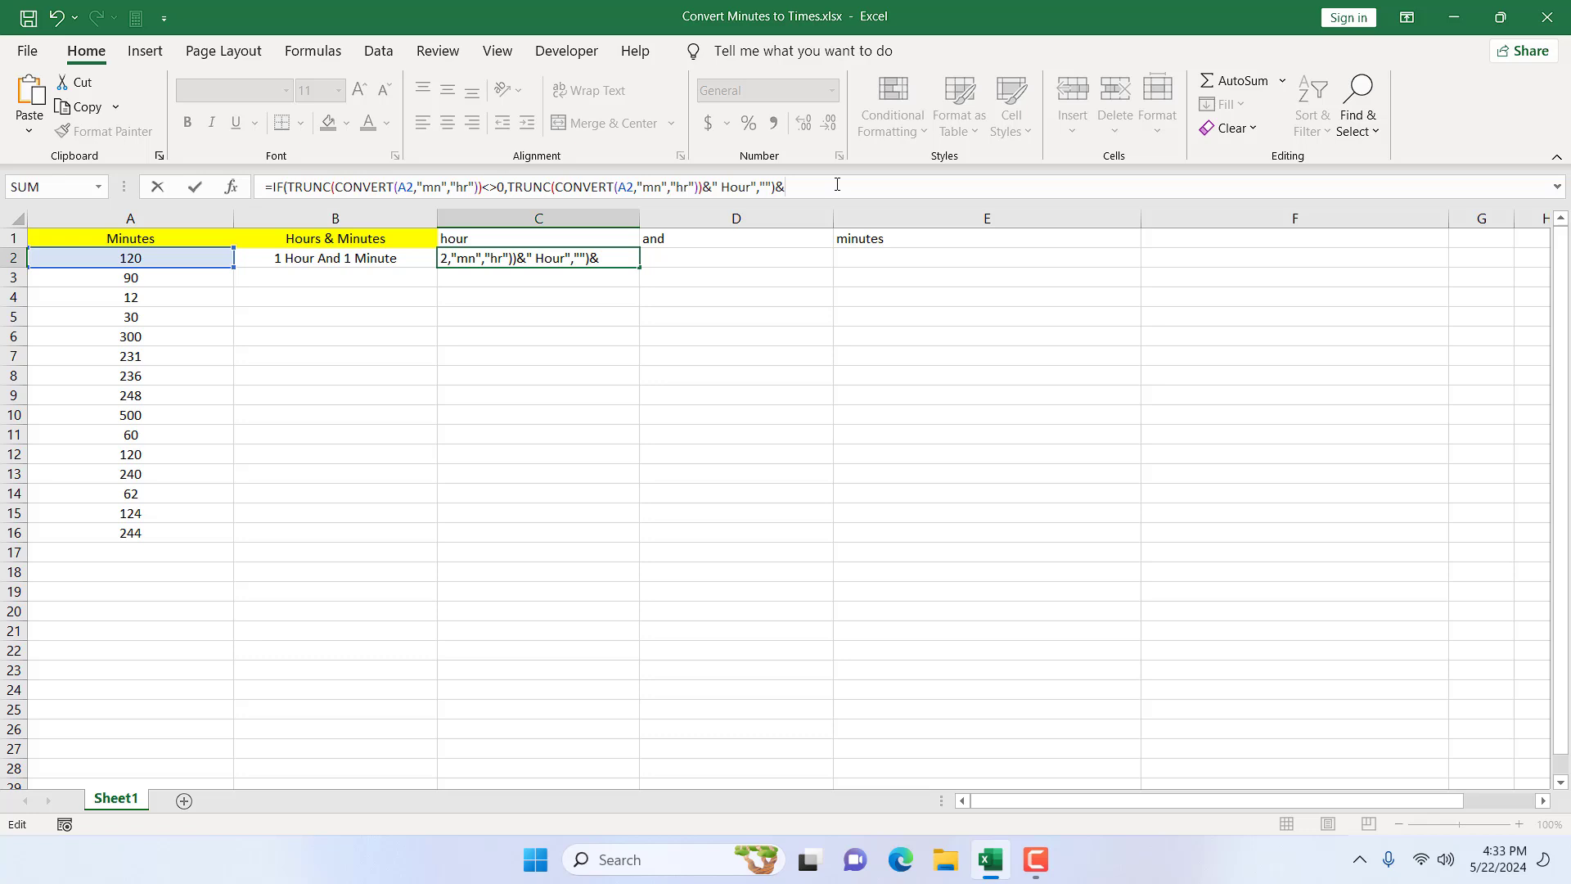
pyautogui.write('if')
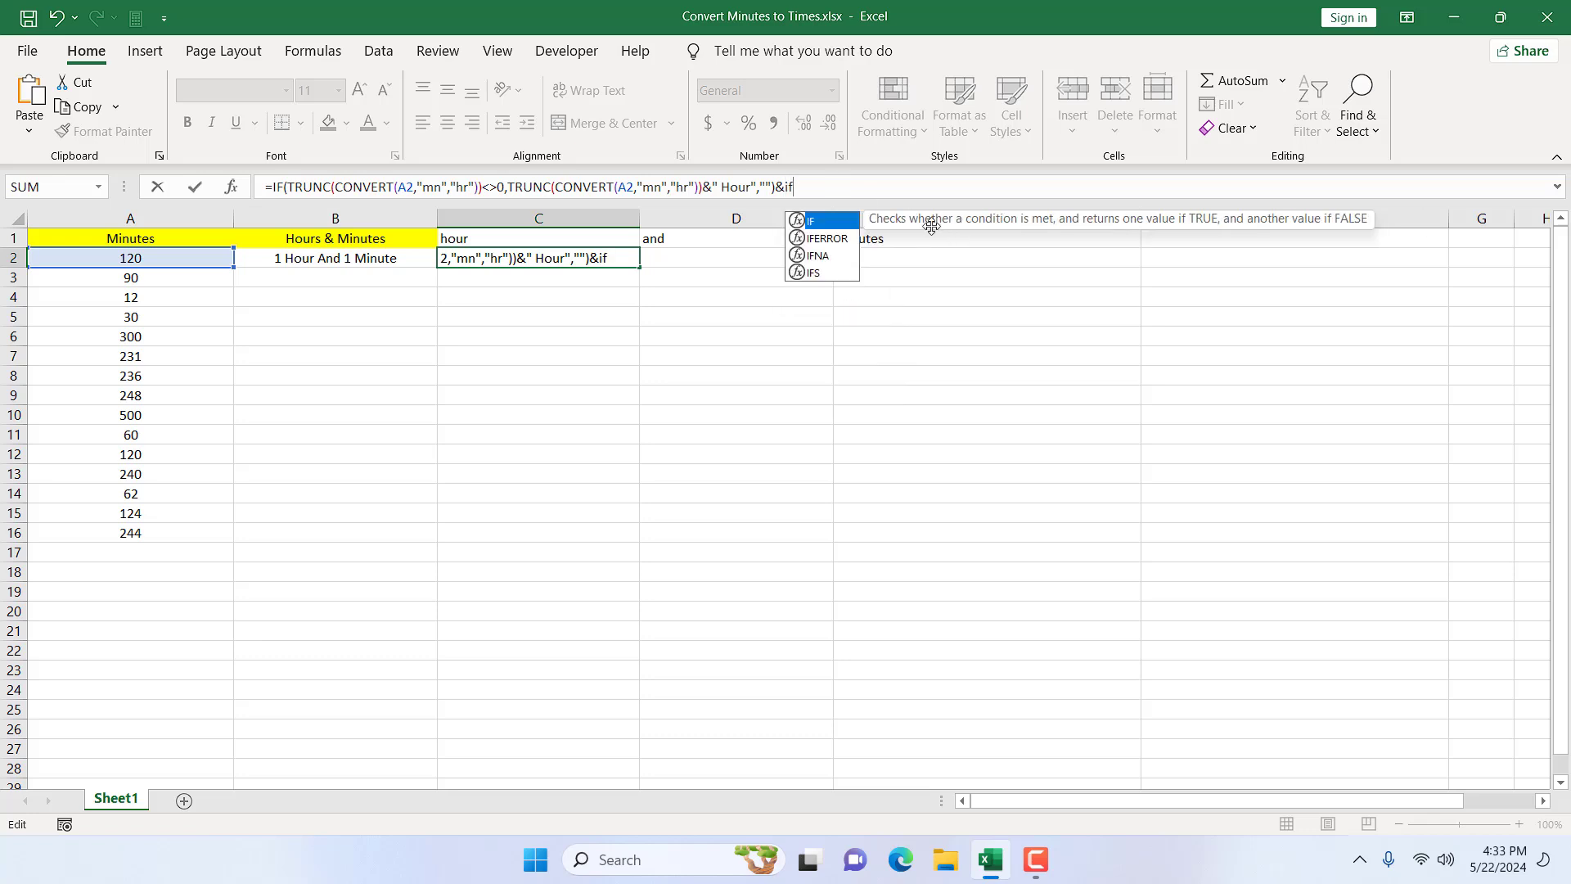
pyautogui.write('(')
pyautogui.hotkey('ctrl', 'v')
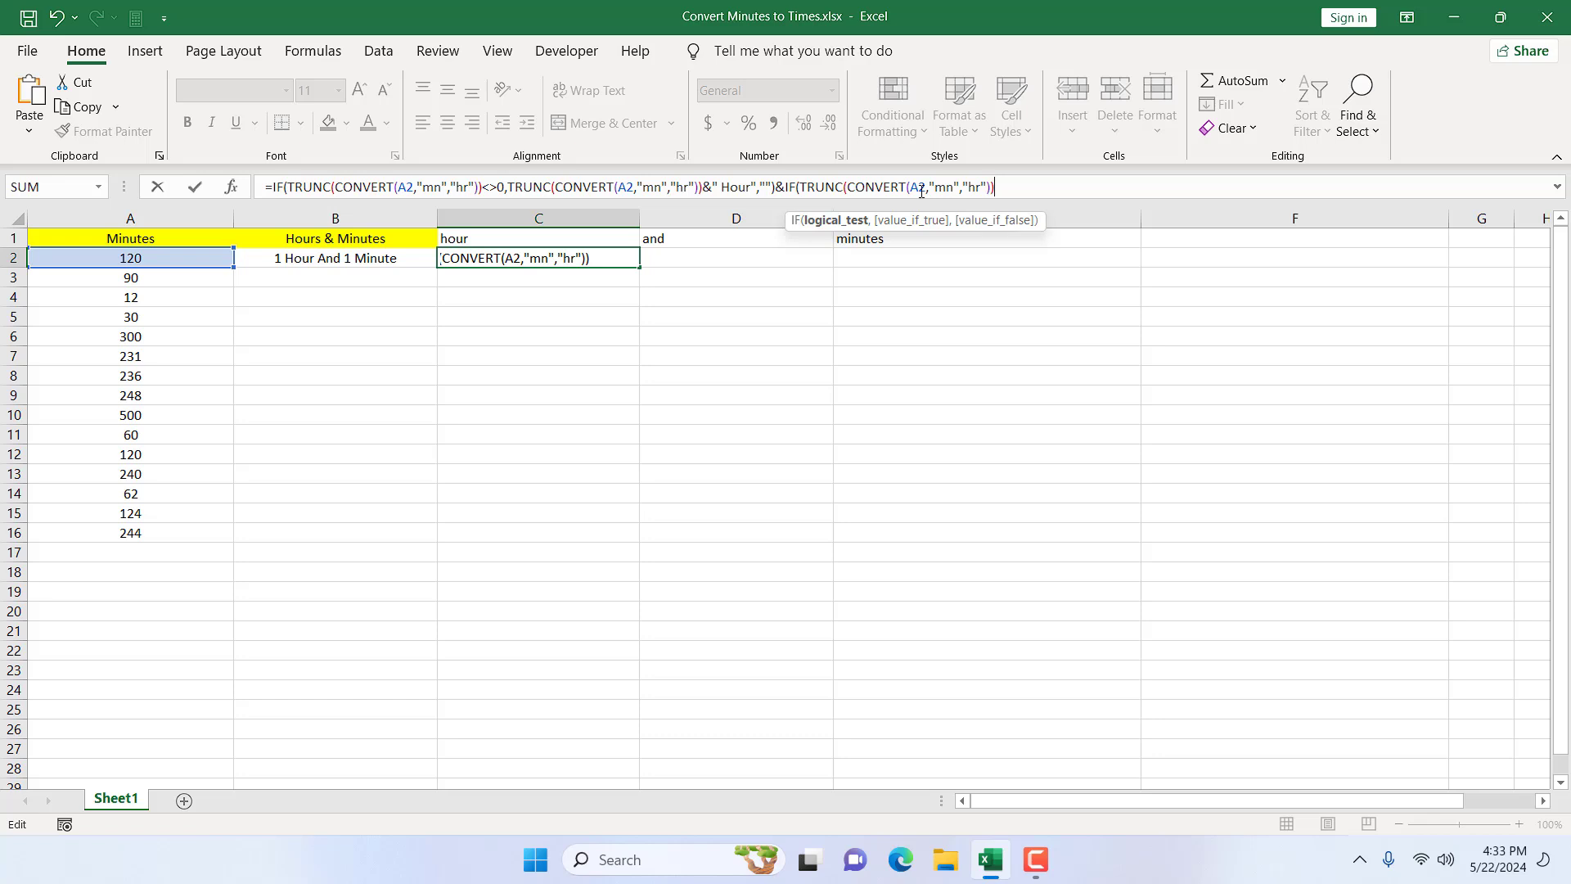
# Step: Complete the second IF in C2 with the condition >1, "s" as the true value and "" as the false value
pyautogui.write('>1,')
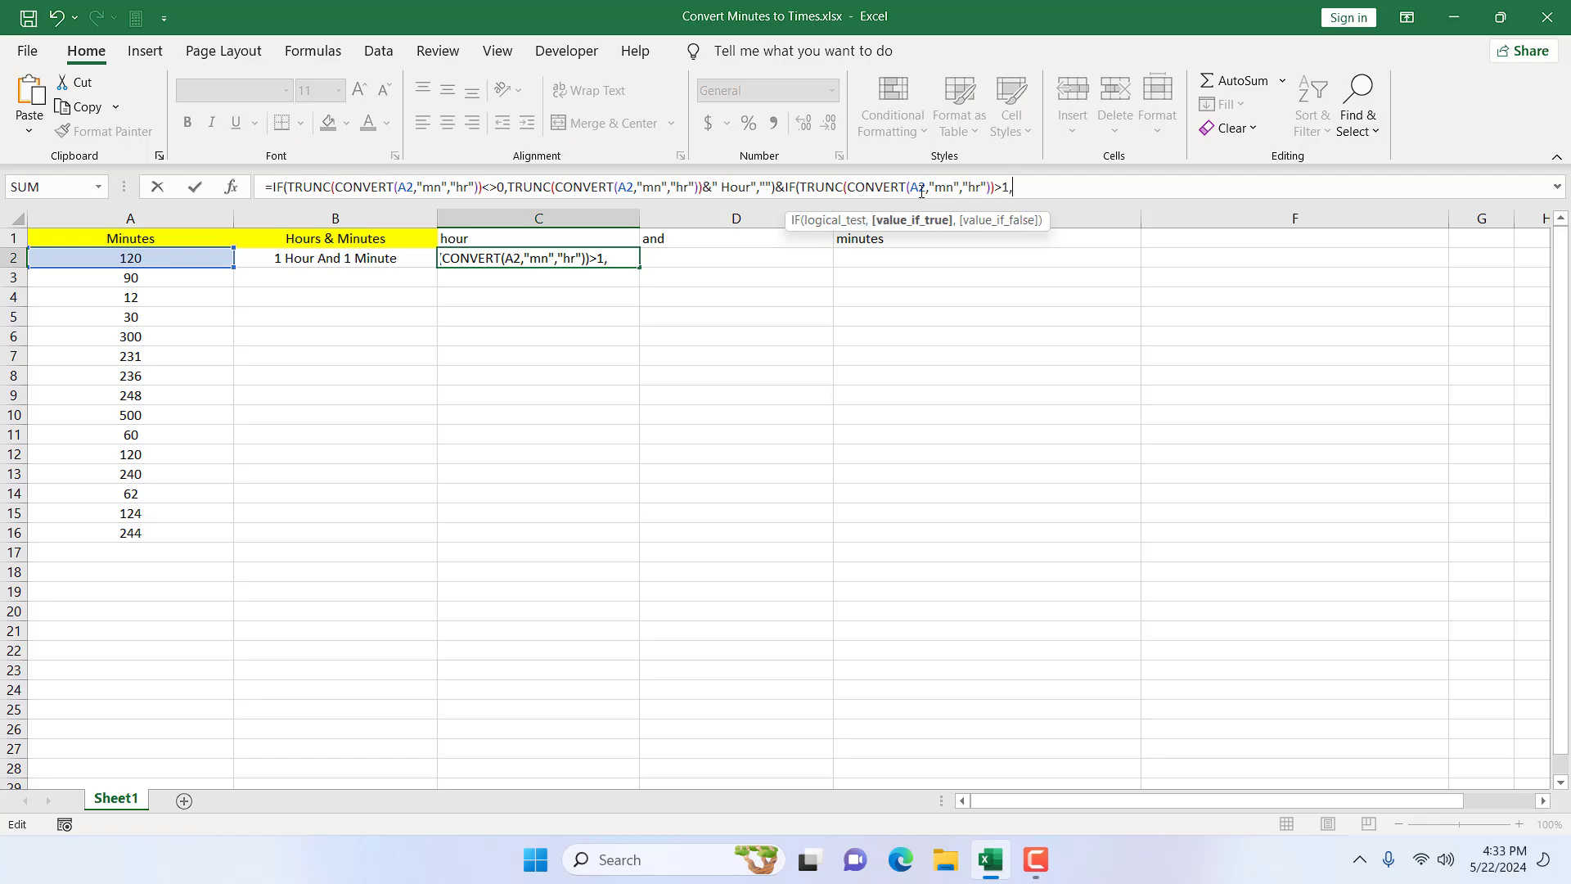
pyautogui.write('"s","')
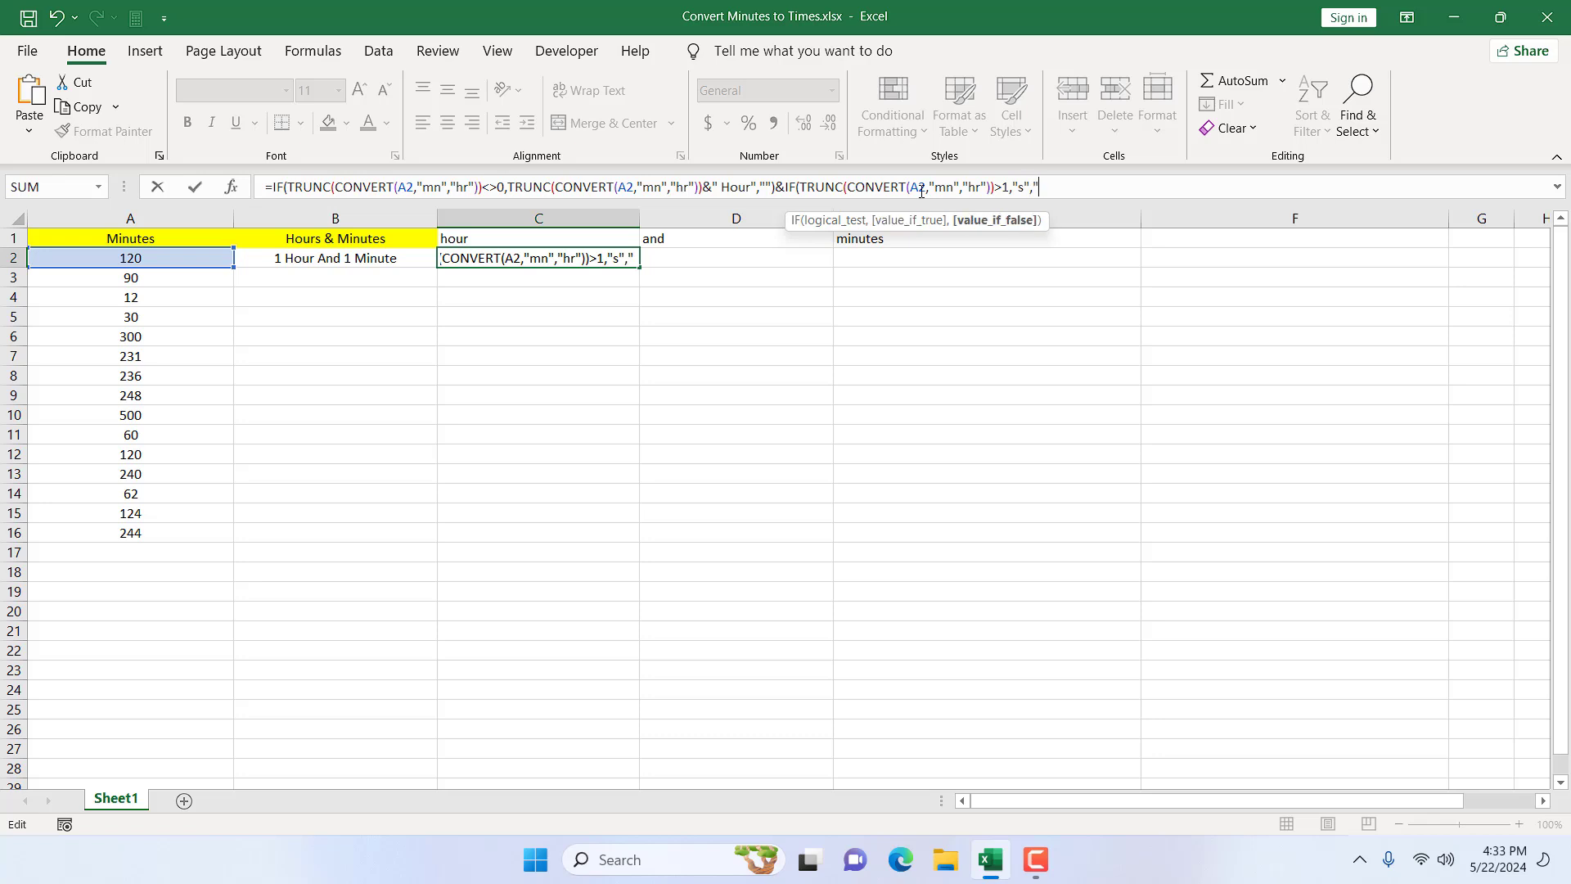
pyautogui.write('")')
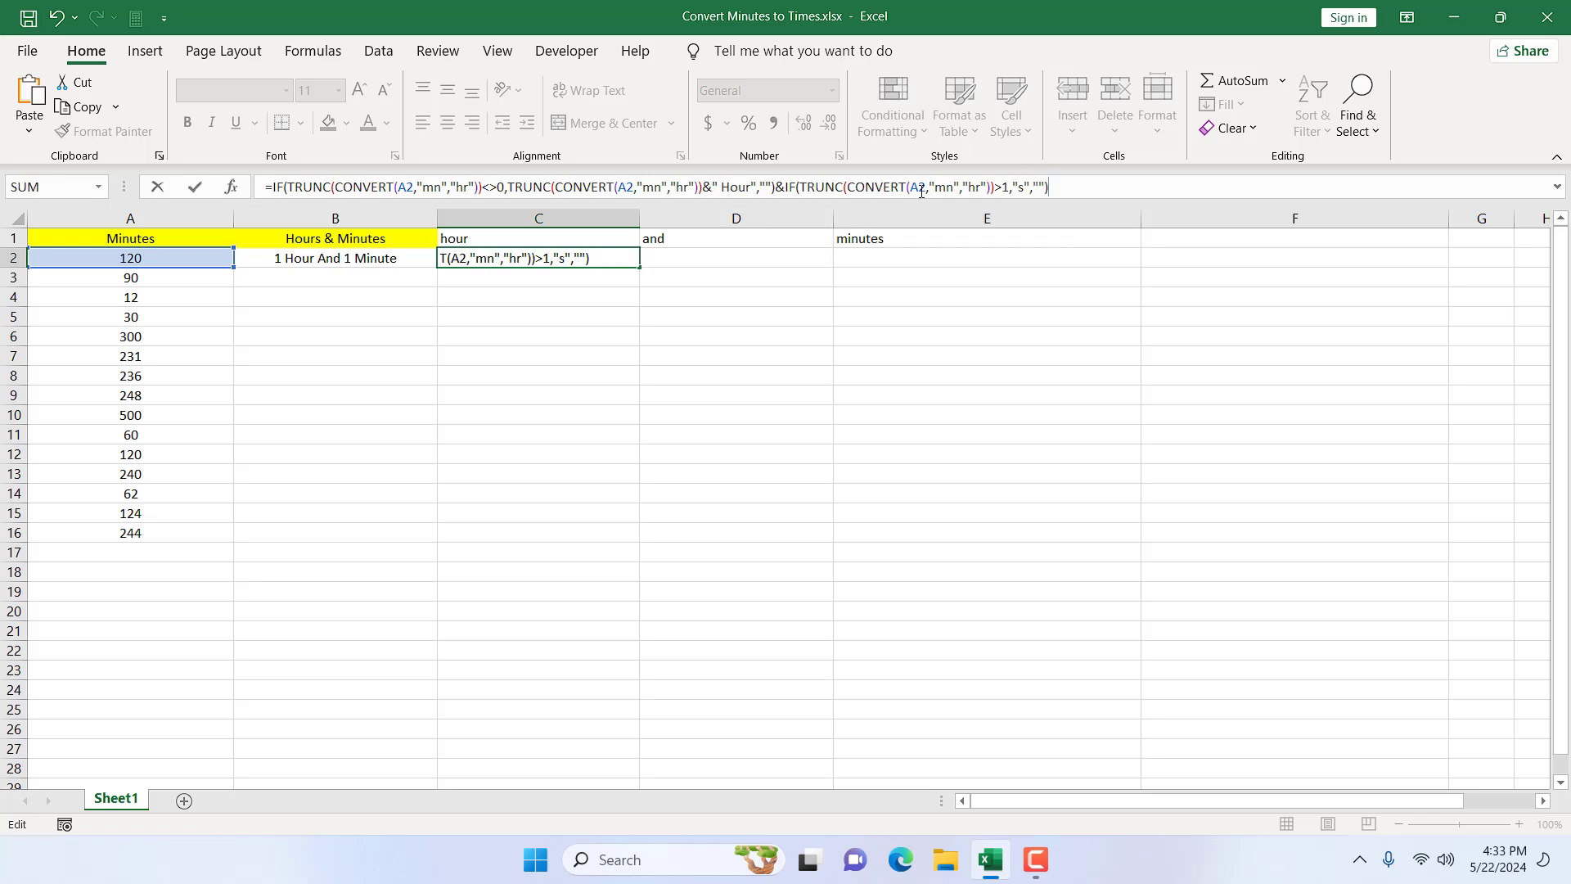
pyautogui.press('Return')
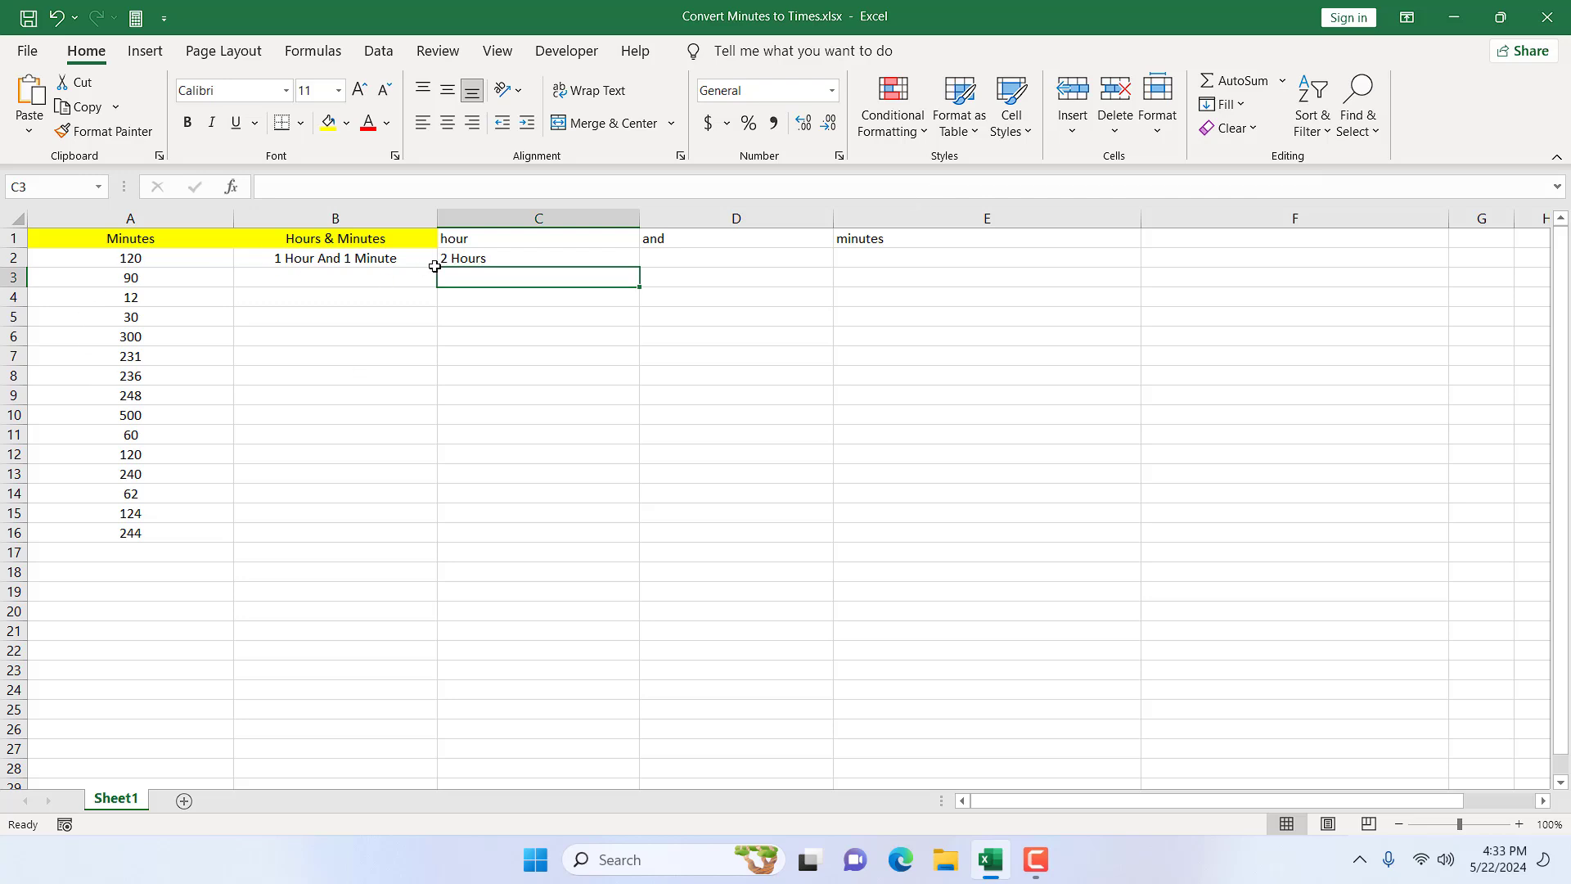
# Step: Test the plural hour text in C2 by entering 60 in A2, followed by 120
pyautogui.click(129, 257)
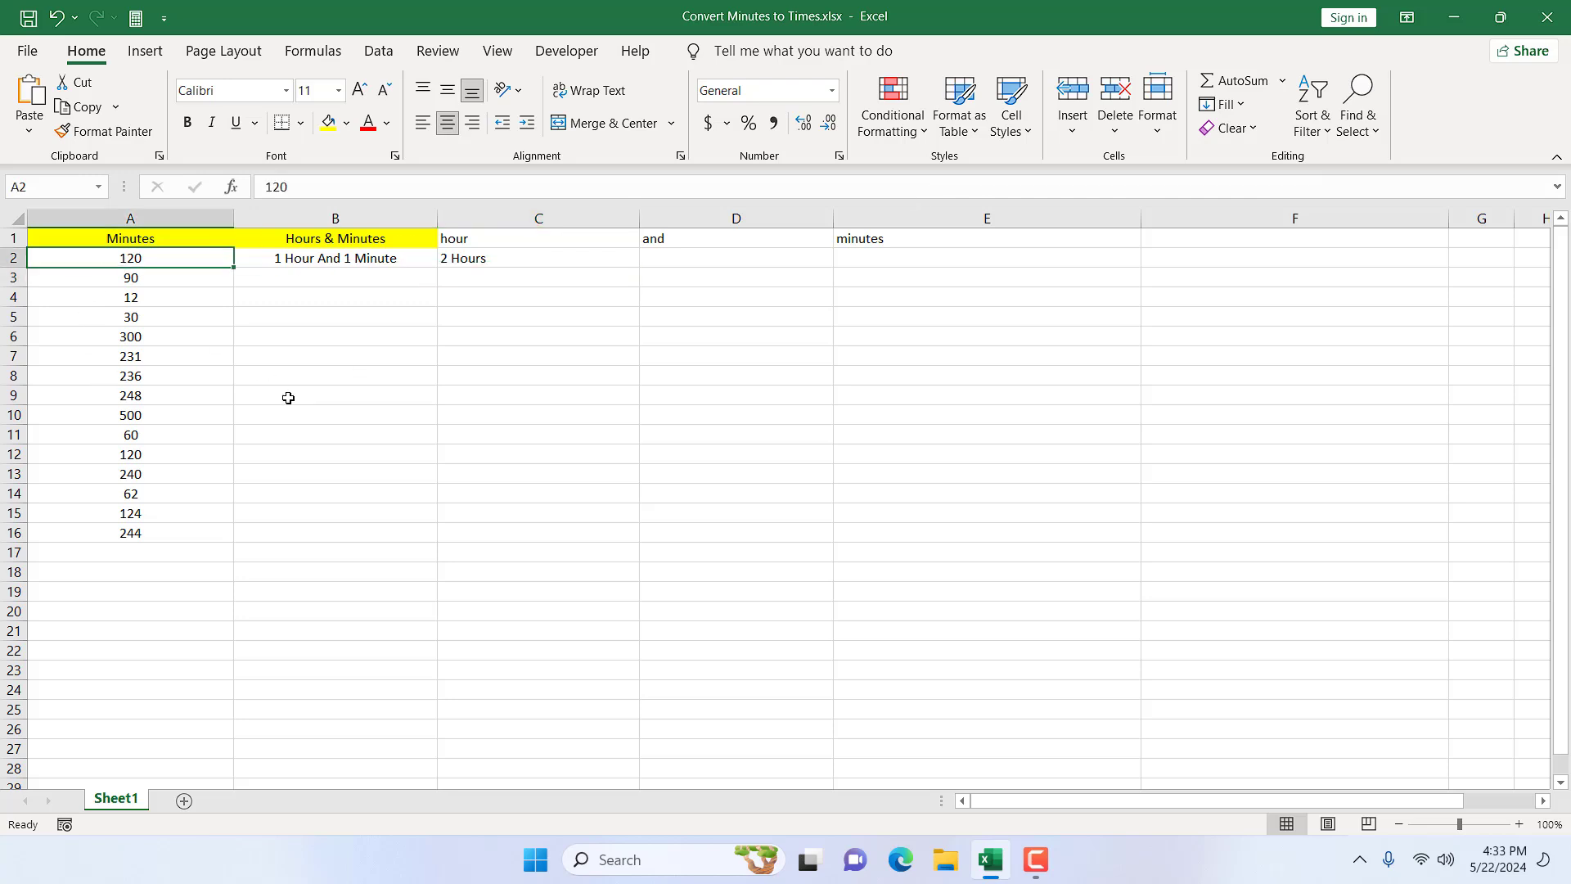
pyautogui.write('60')
pyautogui.press('Return')
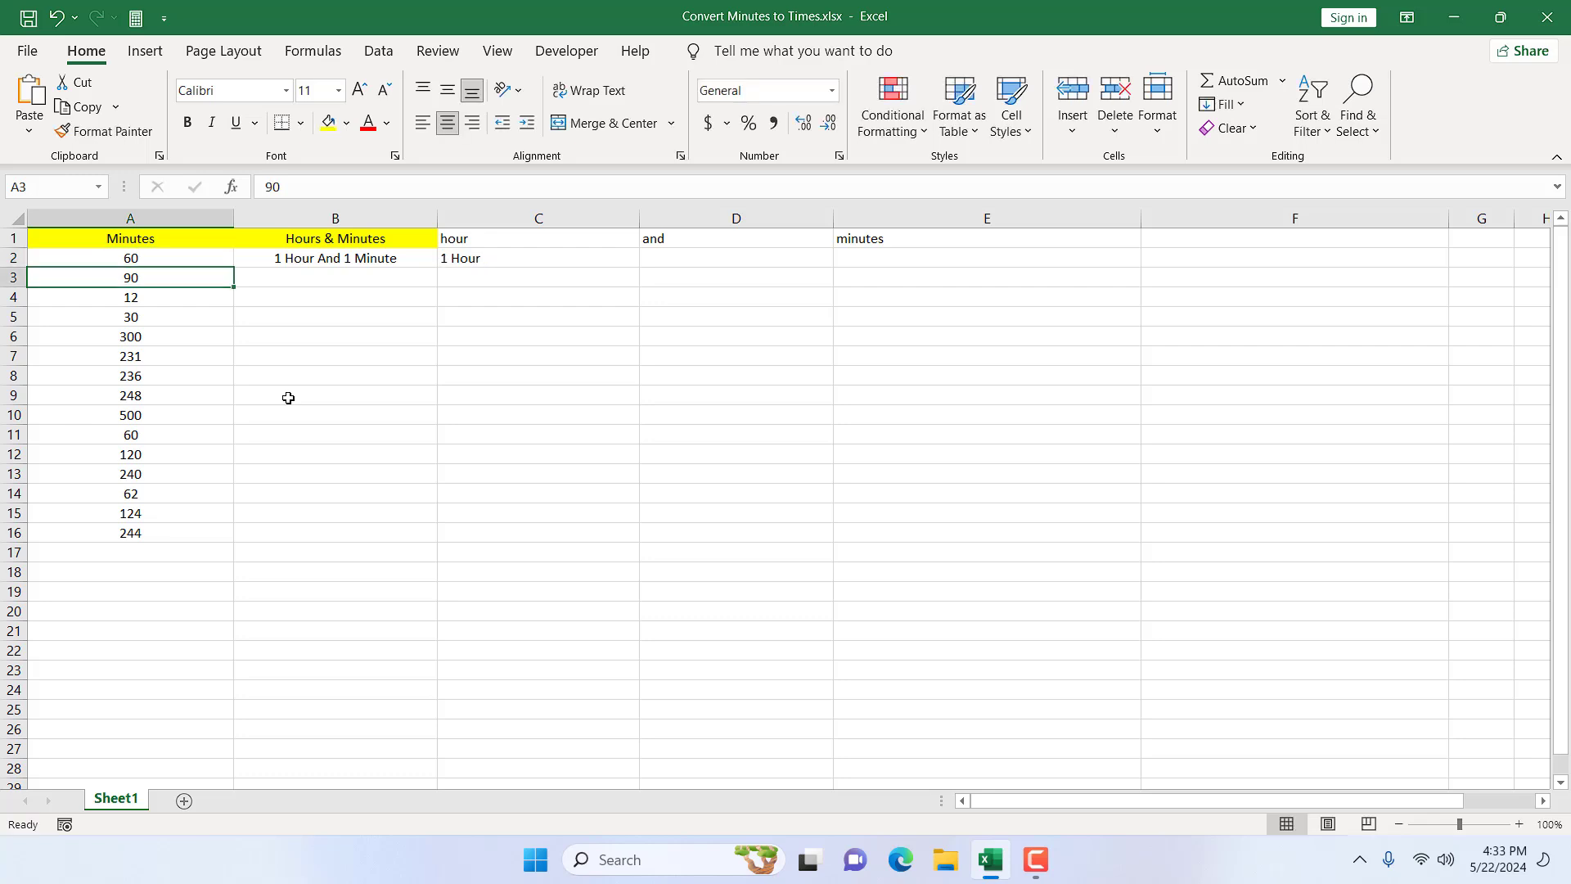
pyautogui.click(136, 258)
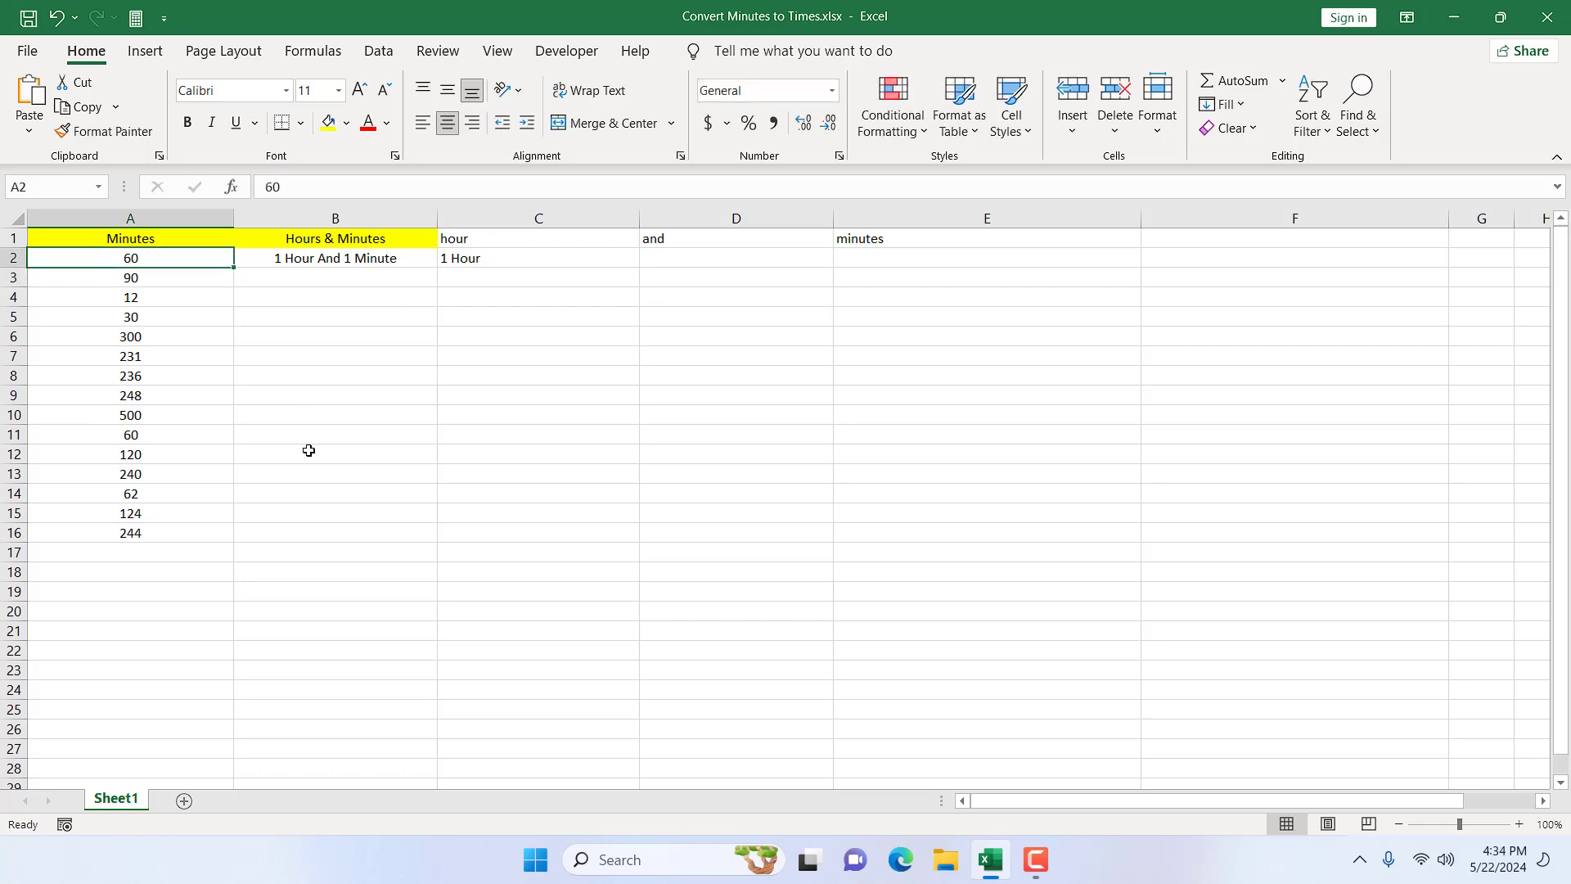
pyautogui.write('120')
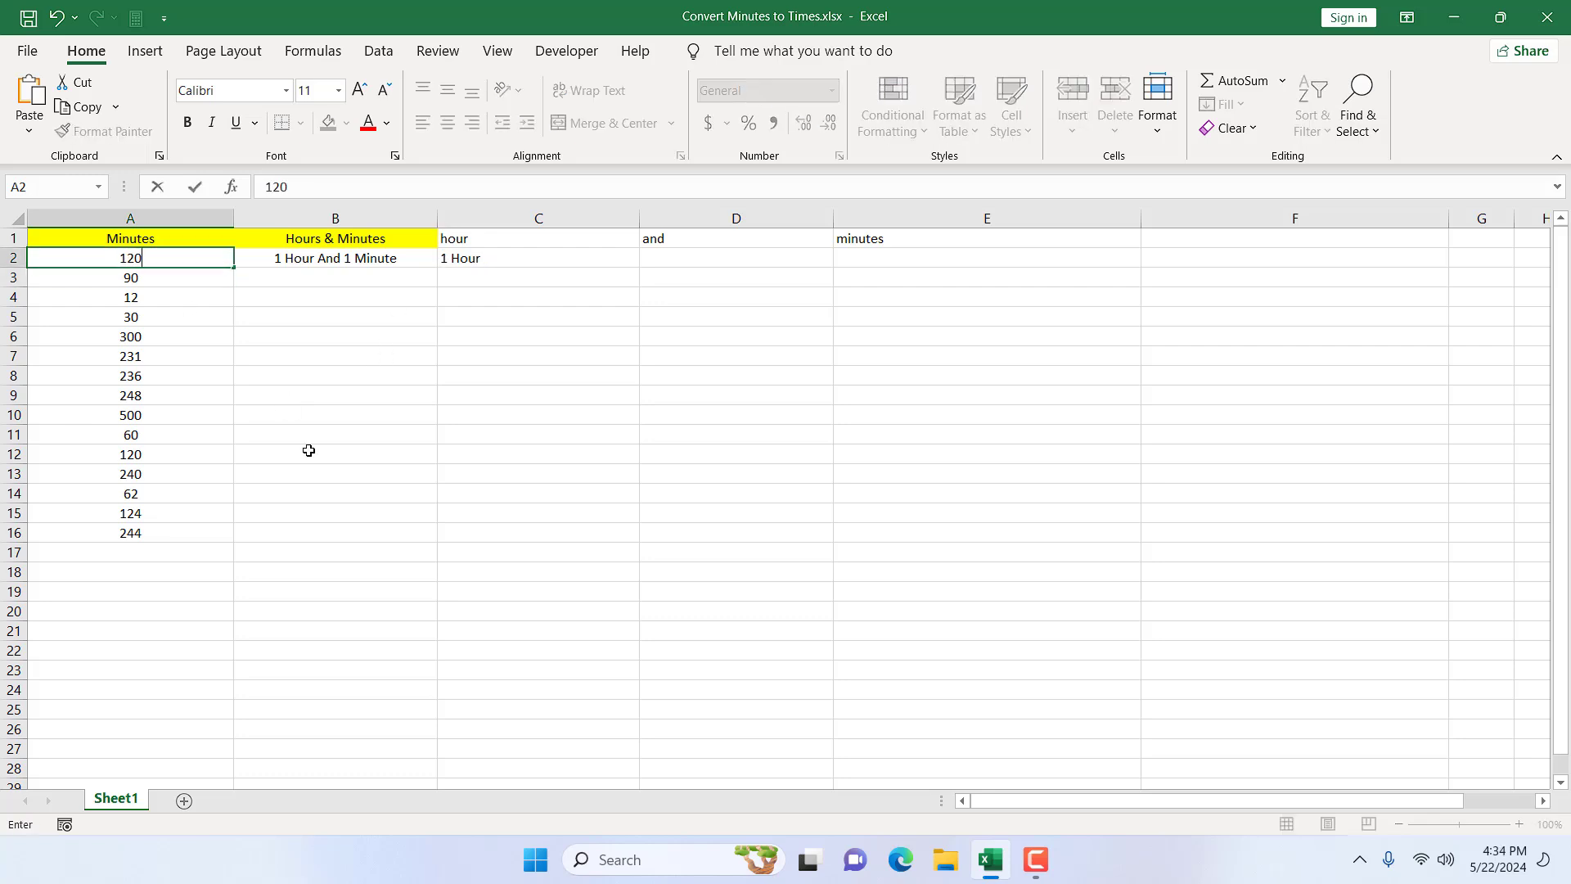
pyautogui.press('Return')
pyautogui.click(527, 256)
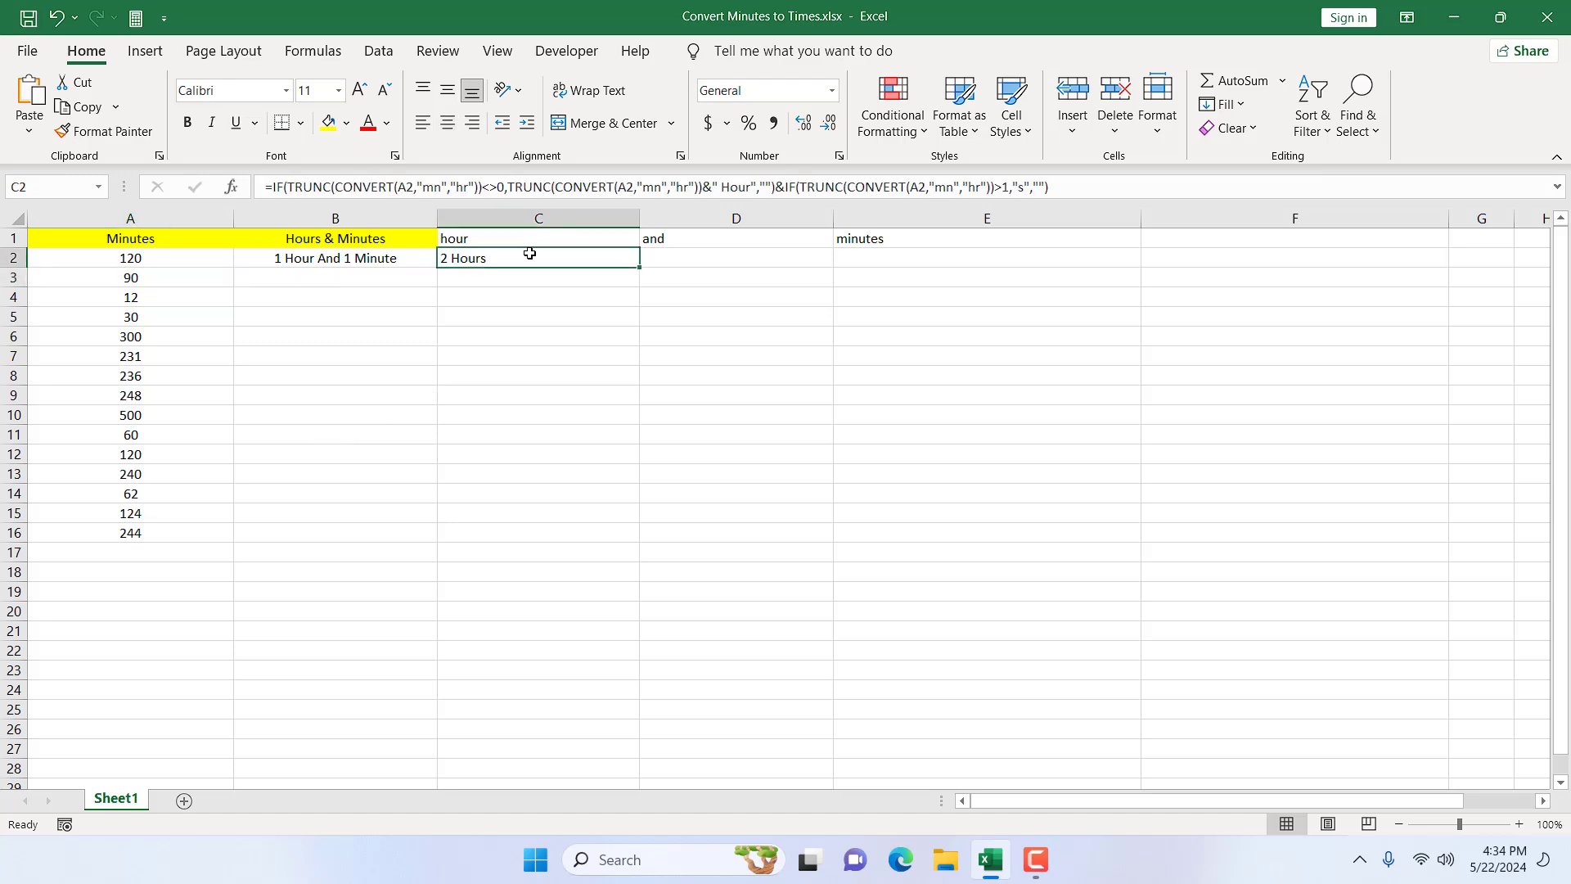
# Step: Enter =MOD(A2,60) in E2 under the minutes heading
pyautogui.click(867, 257)
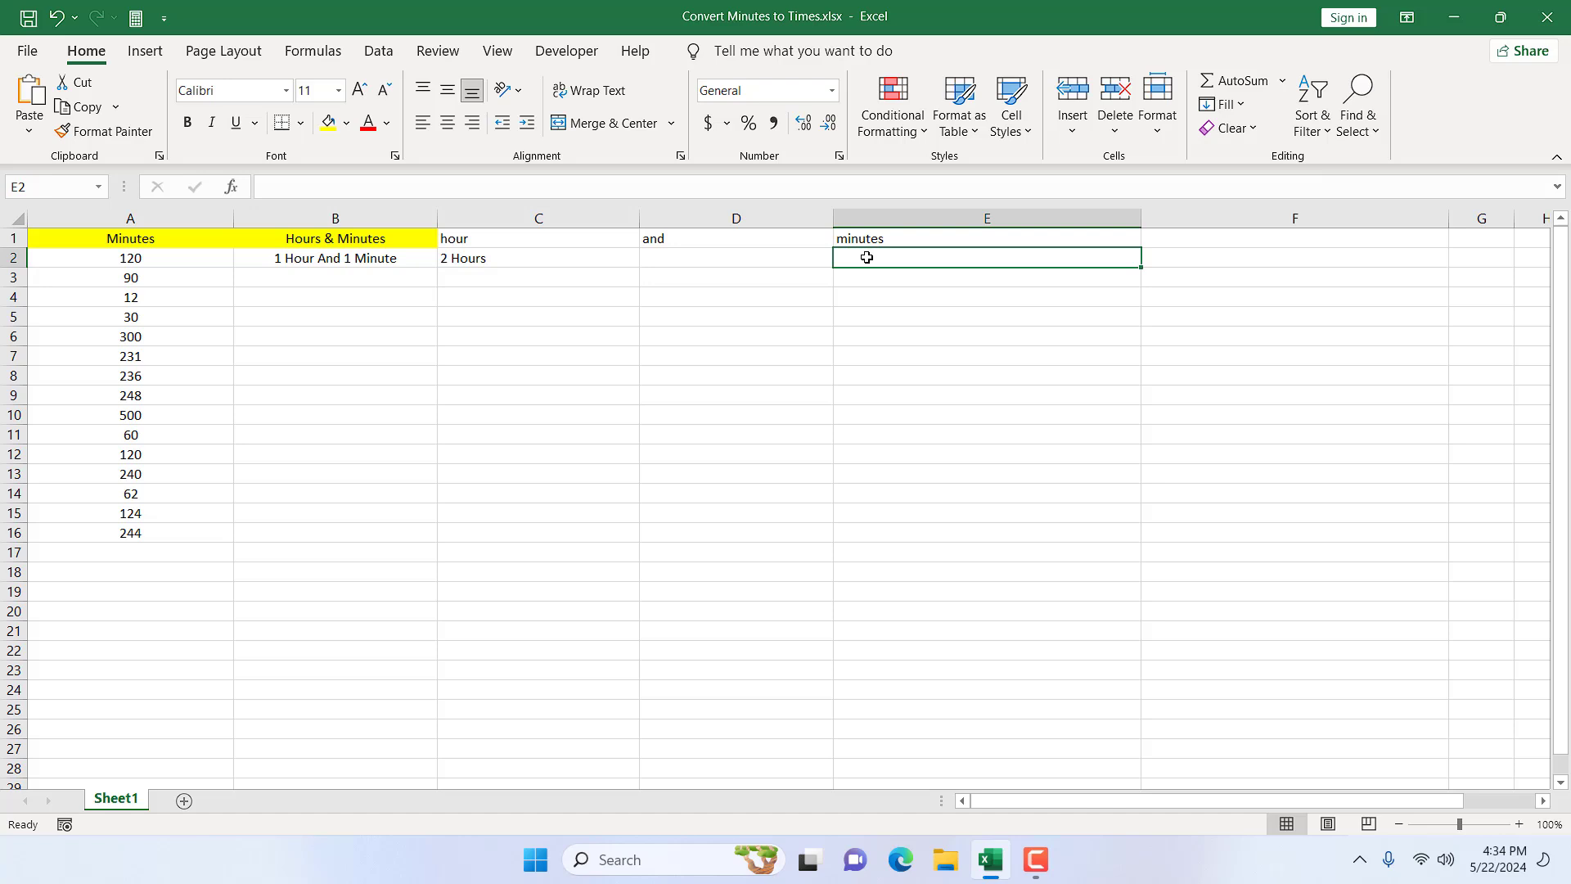
pyautogui.write('=')
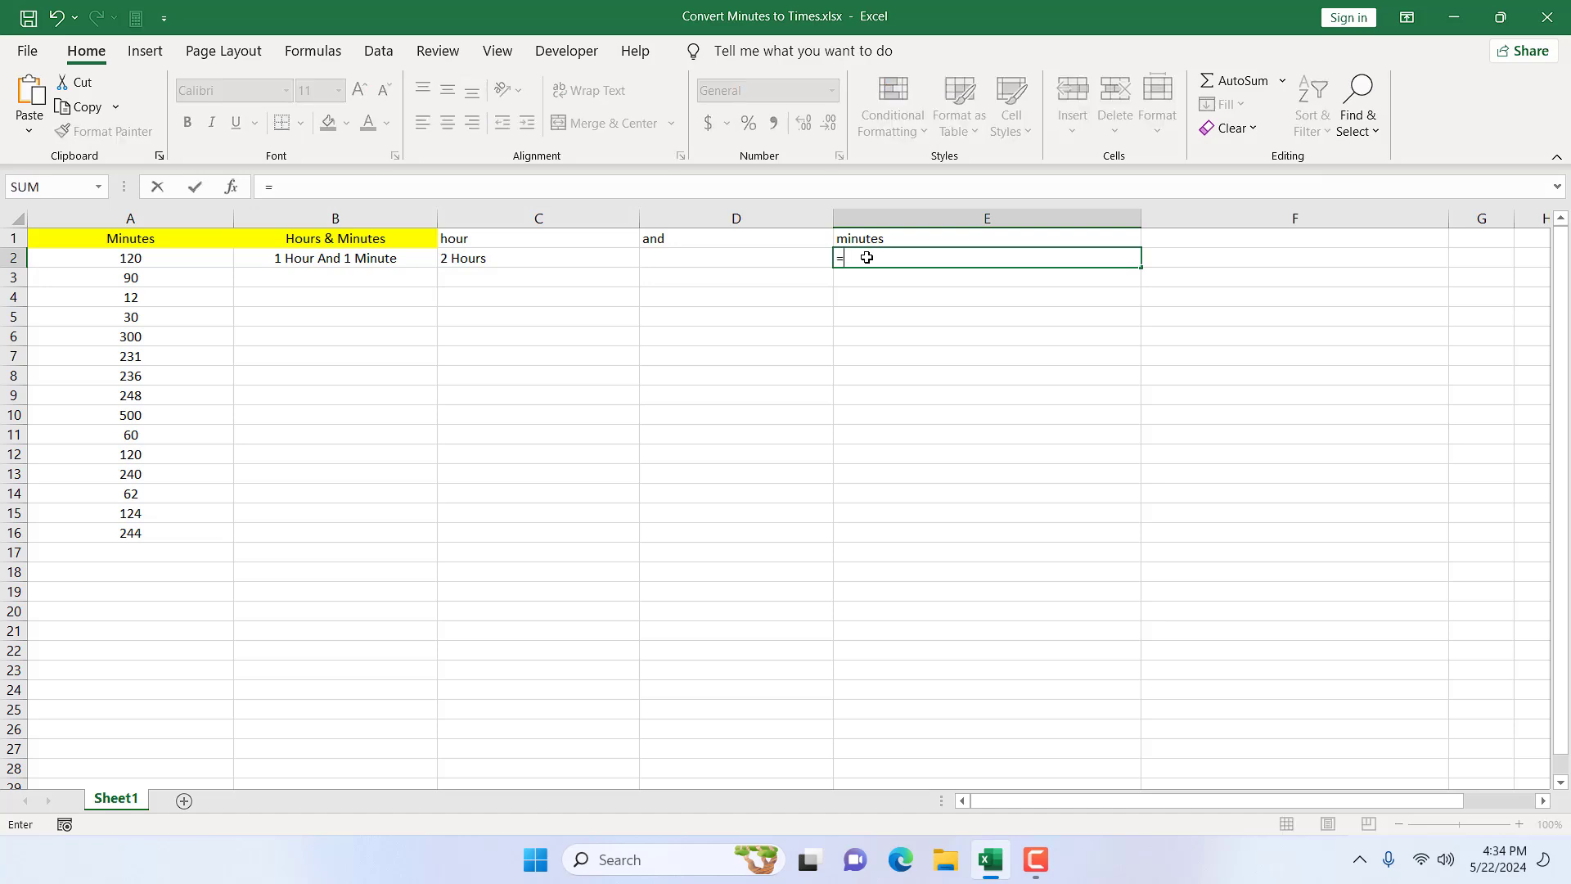
pyautogui.write('mo')
pyautogui.press('Tab')
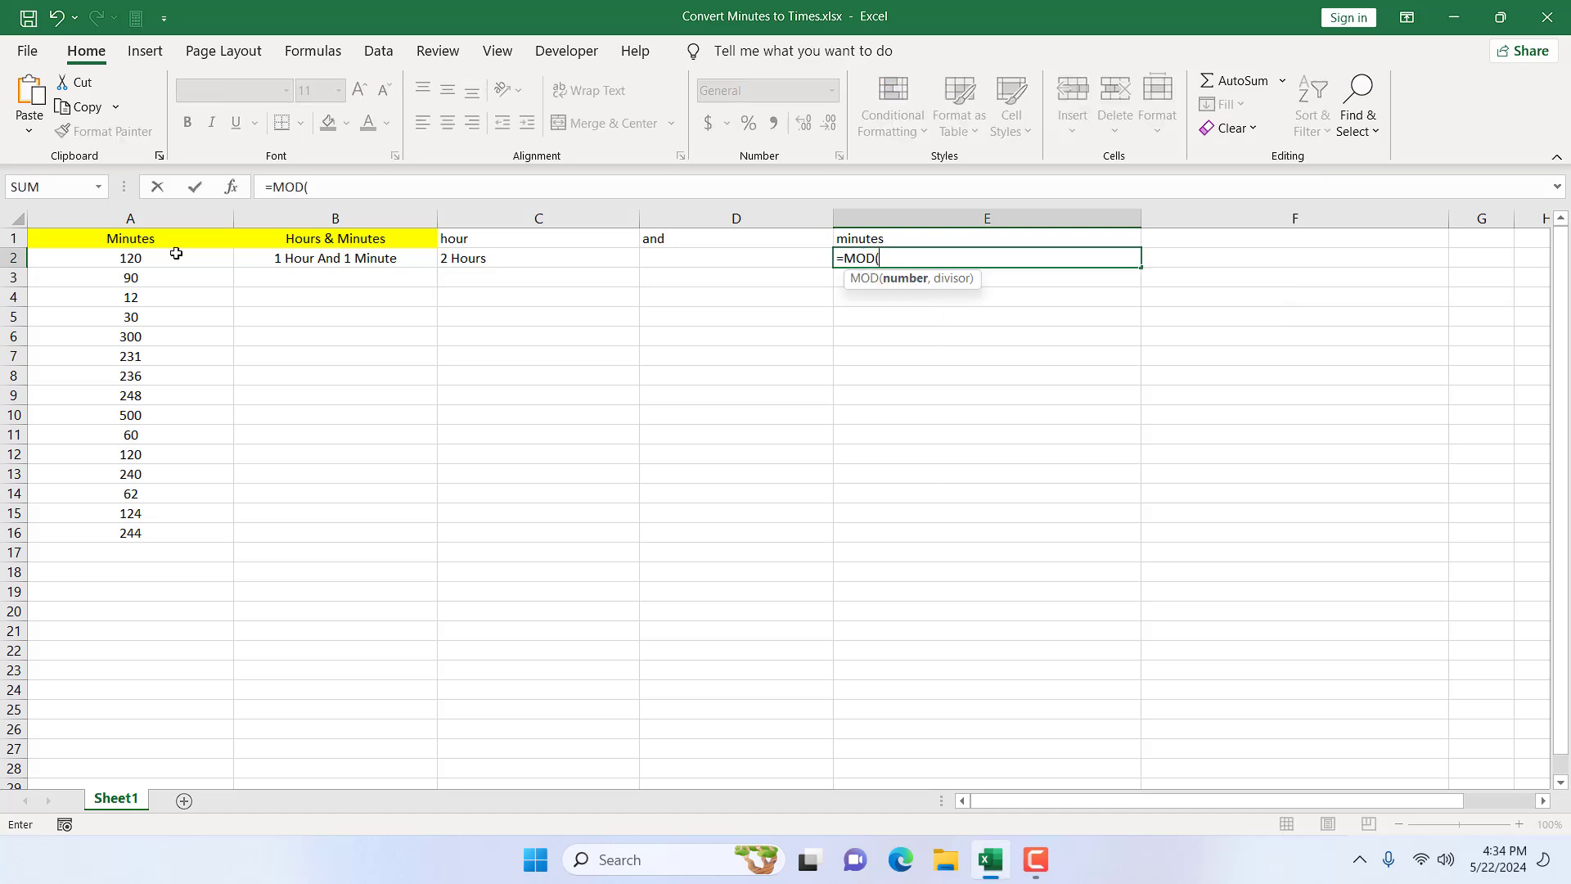
pyautogui.click(176, 255)
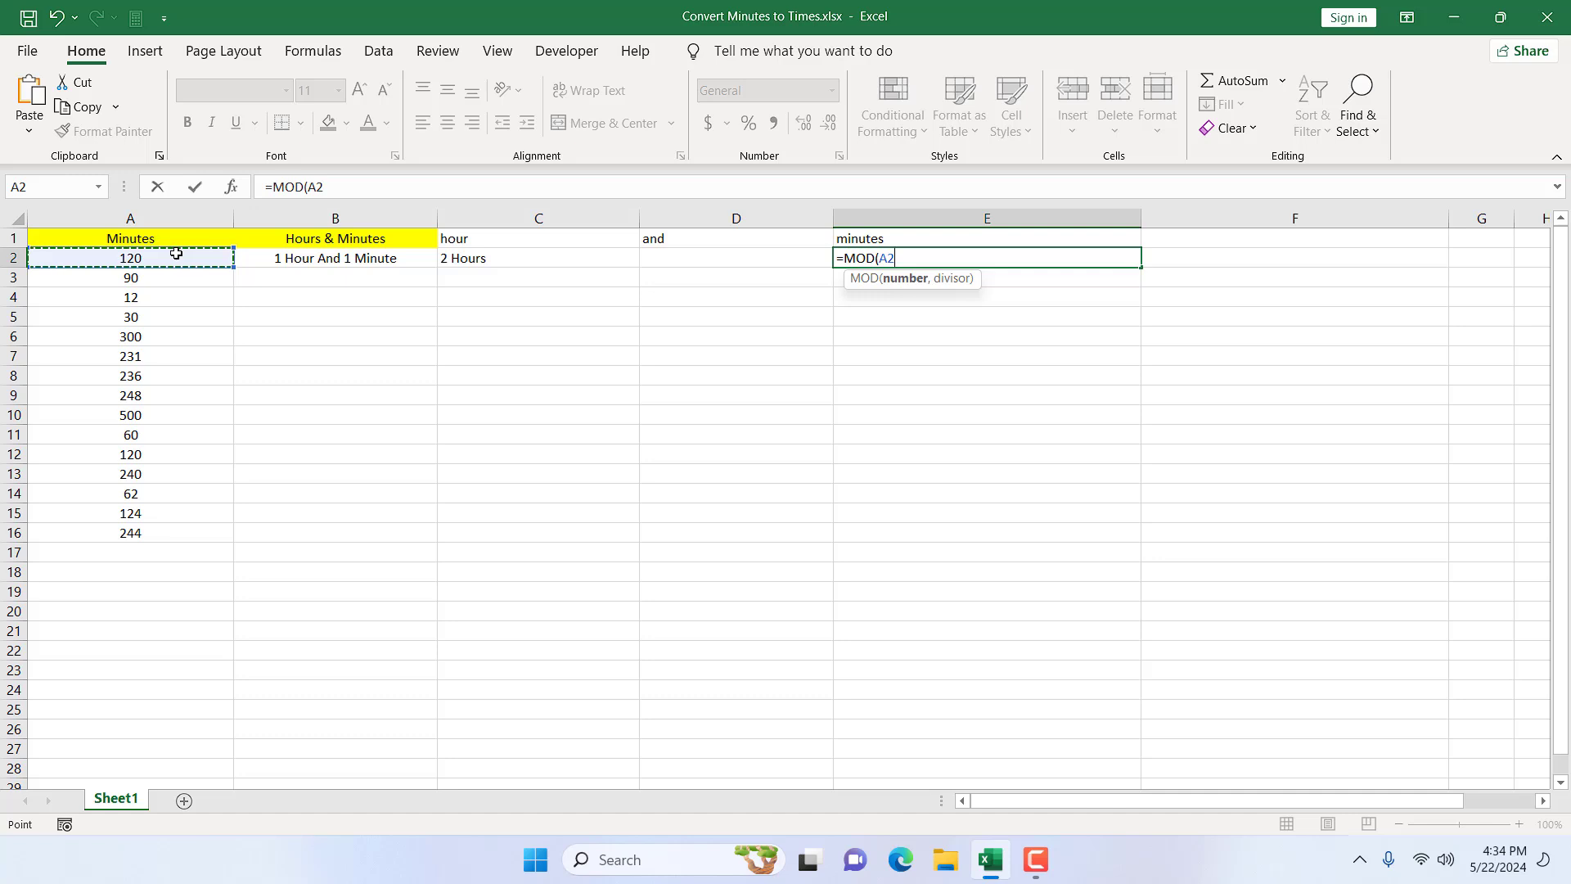
pyautogui.write(',')
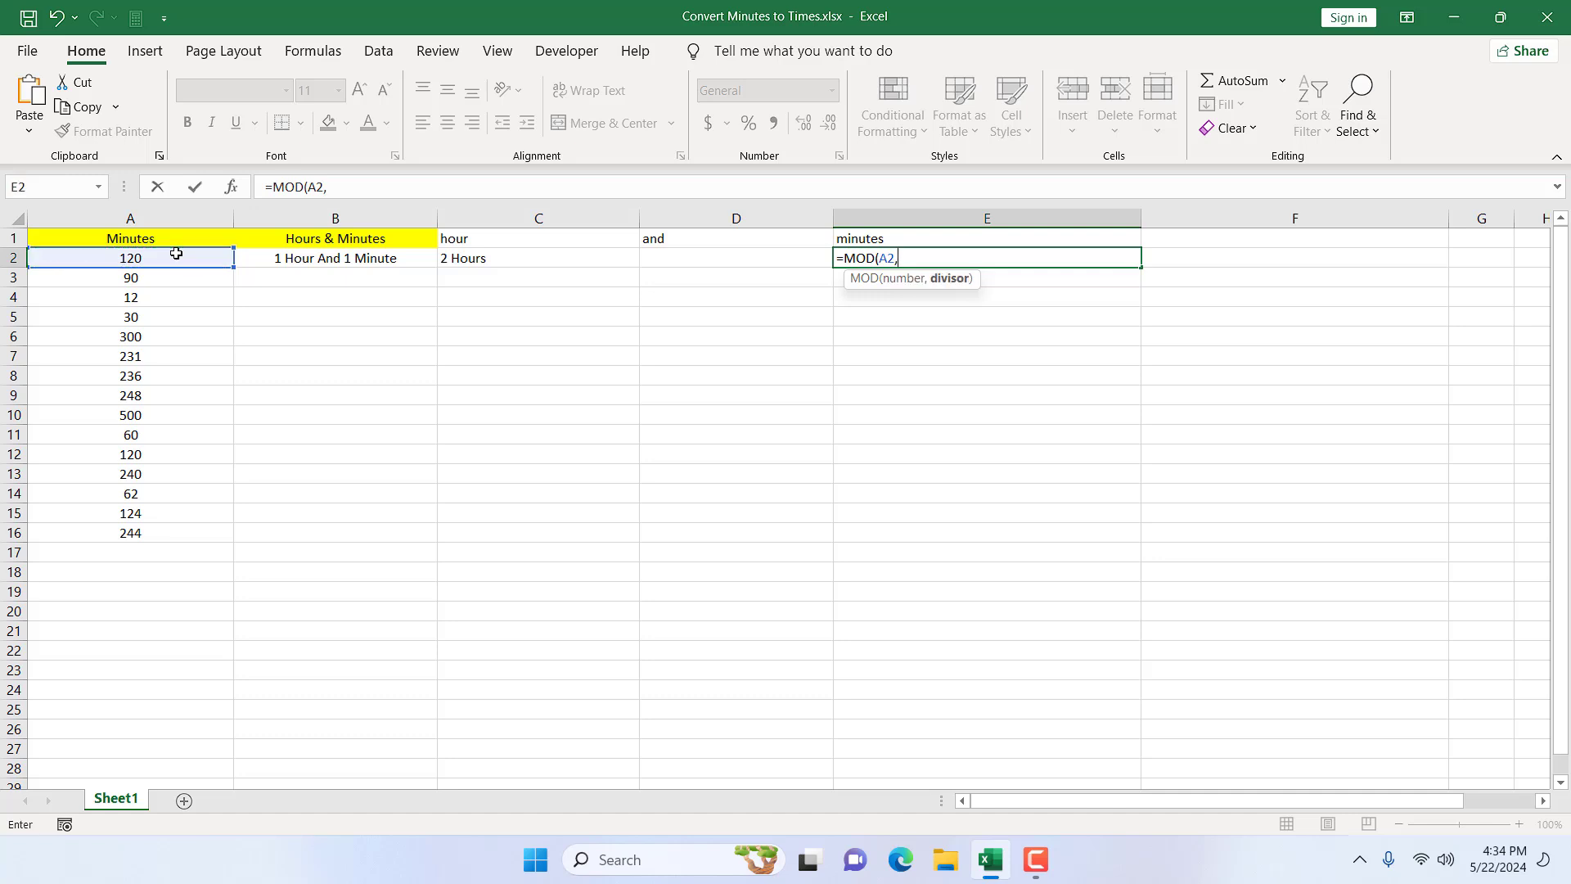
pyautogui.write('60')
pyautogui.write(')')
pyautogui.press('Return')
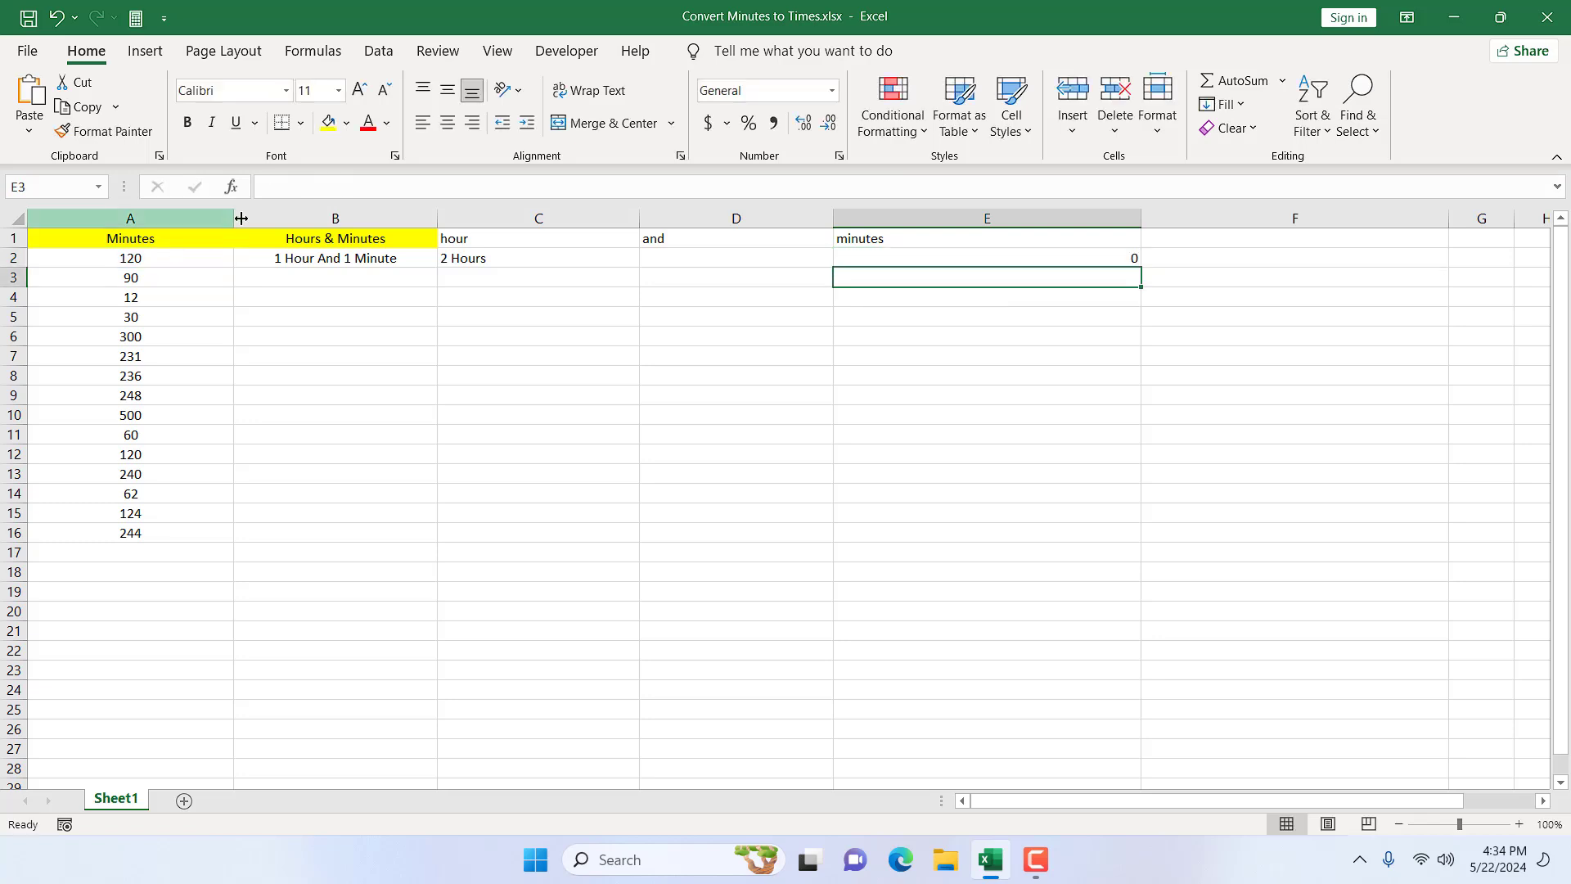
# Step: Set A2 to 61 and check the formulas in C2 and E2
pyautogui.click(131, 260)
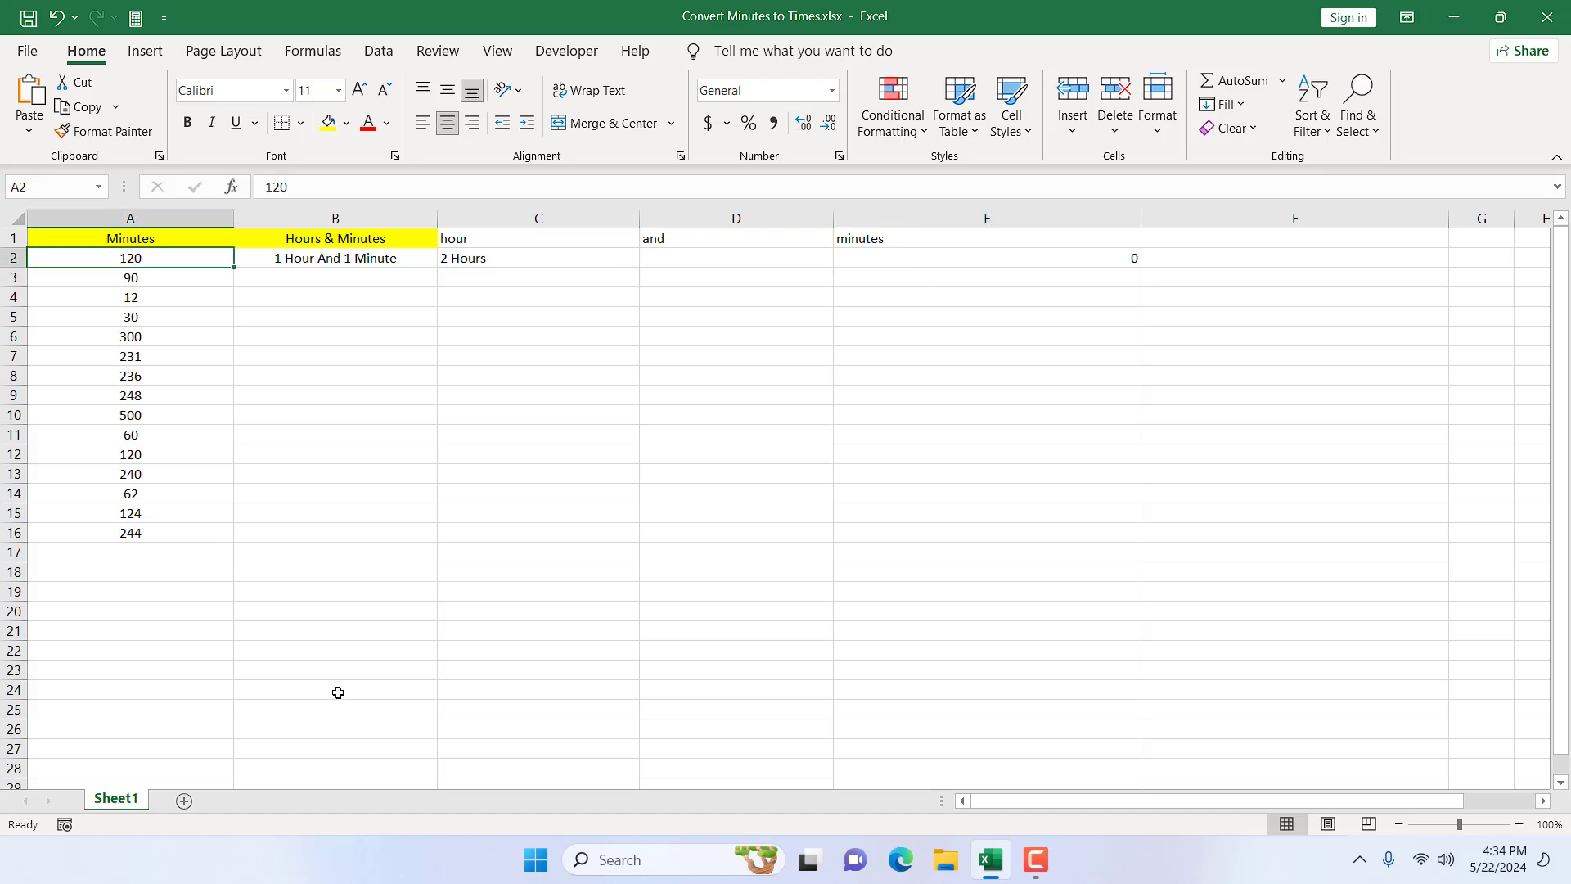
pyautogui.write('61')
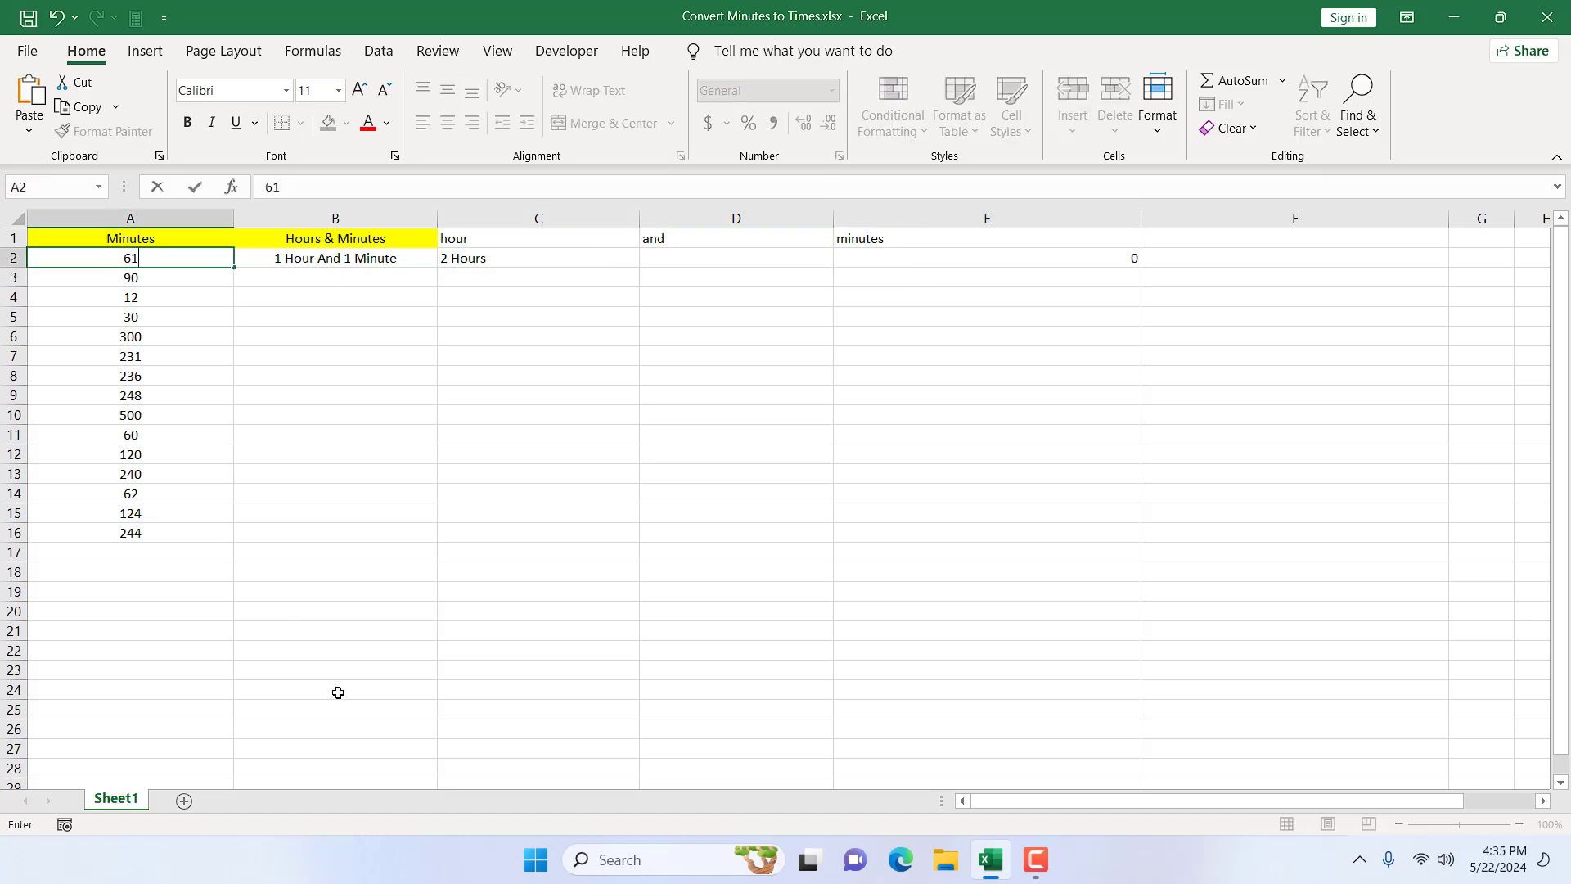
pyautogui.press('Return')
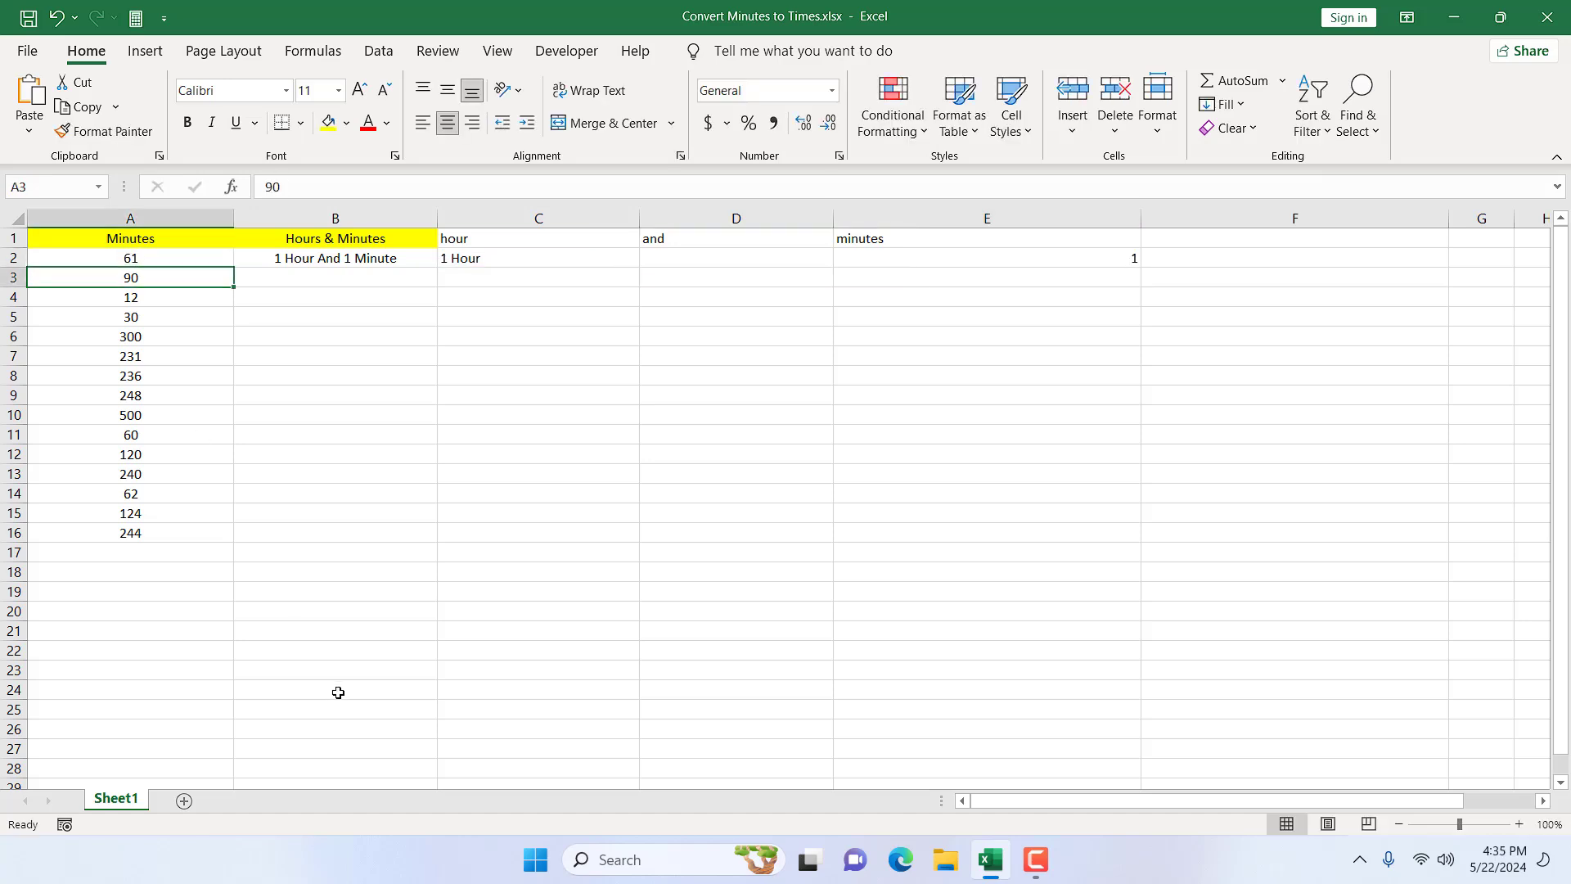
pyautogui.click(606, 256)
pyautogui.click(944, 255)
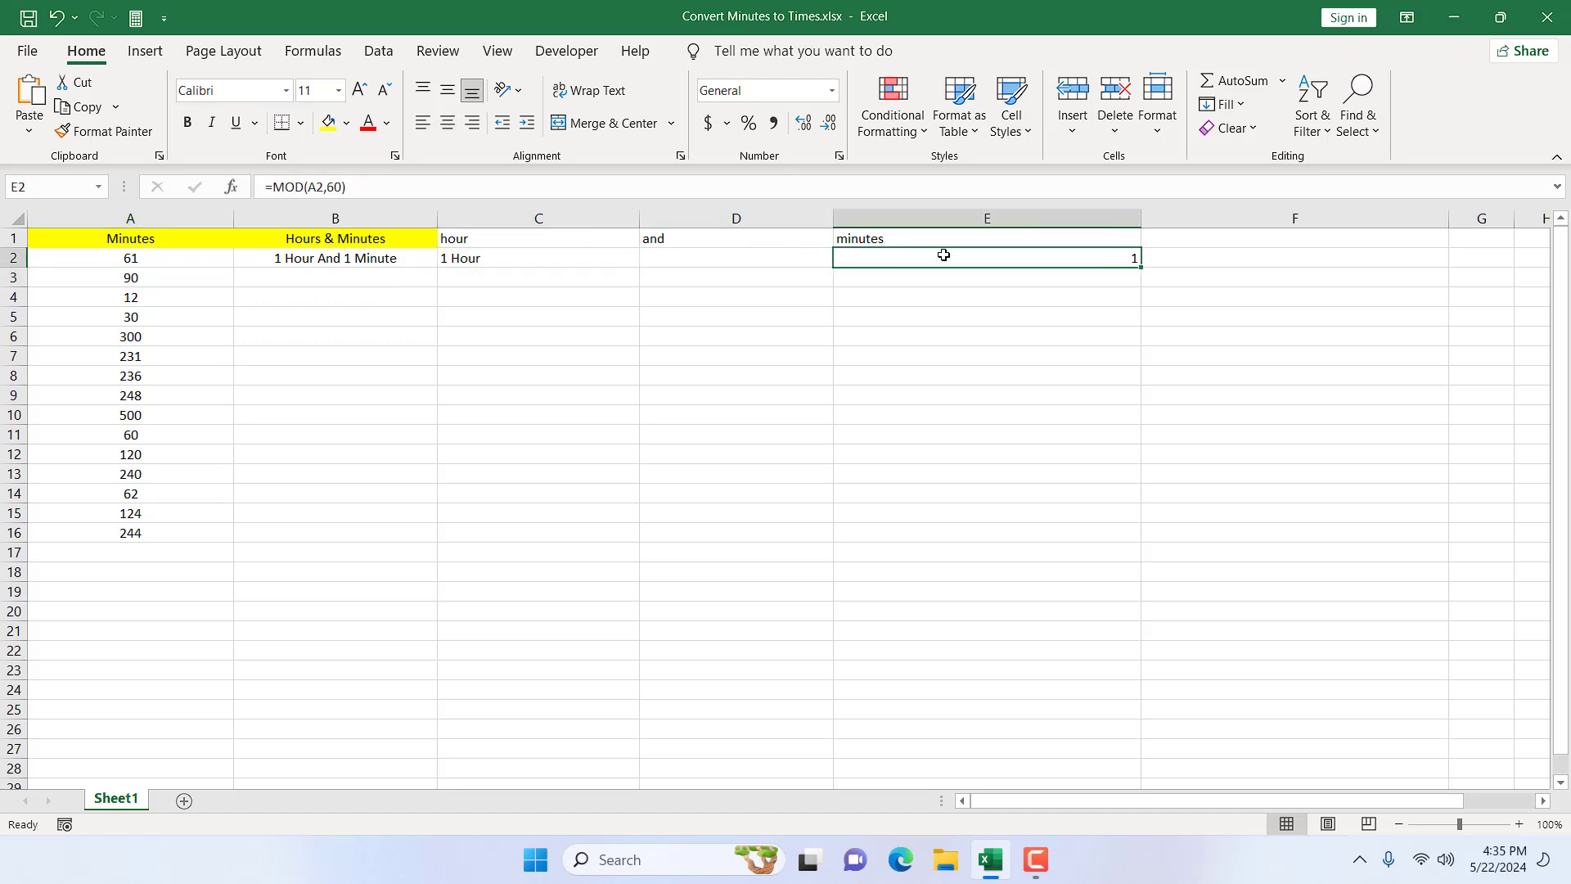
pyautogui.click(468, 260)
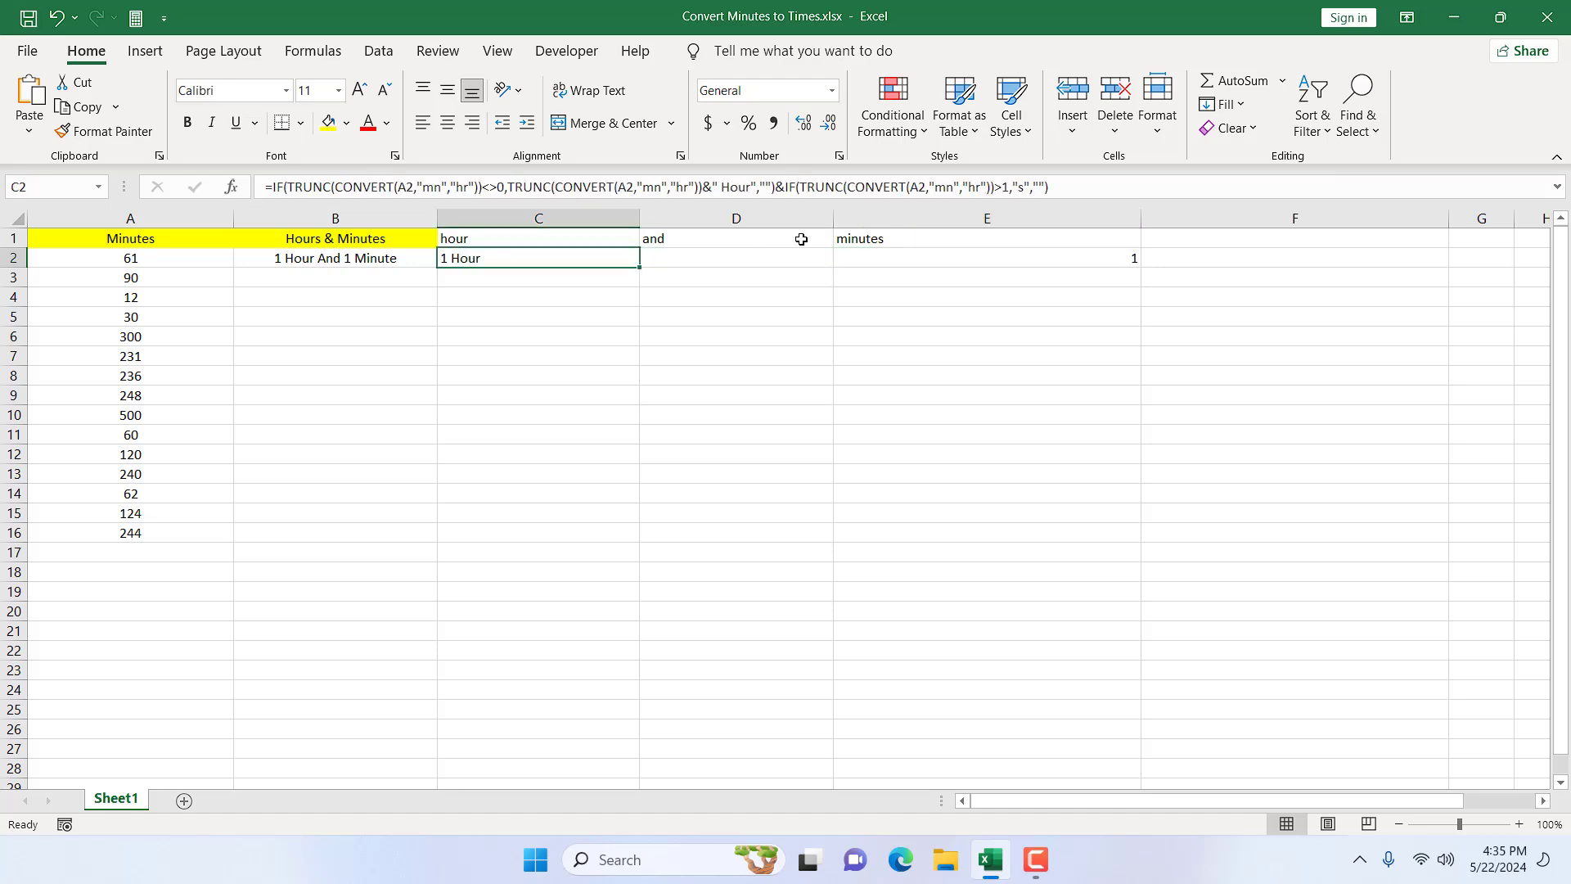
# Step: Wrap the E2 formula in an IF that tests MOD(A2,60)<>0, with a copy of MOD(A2,60) as the true value
pyautogui.click(921, 258)
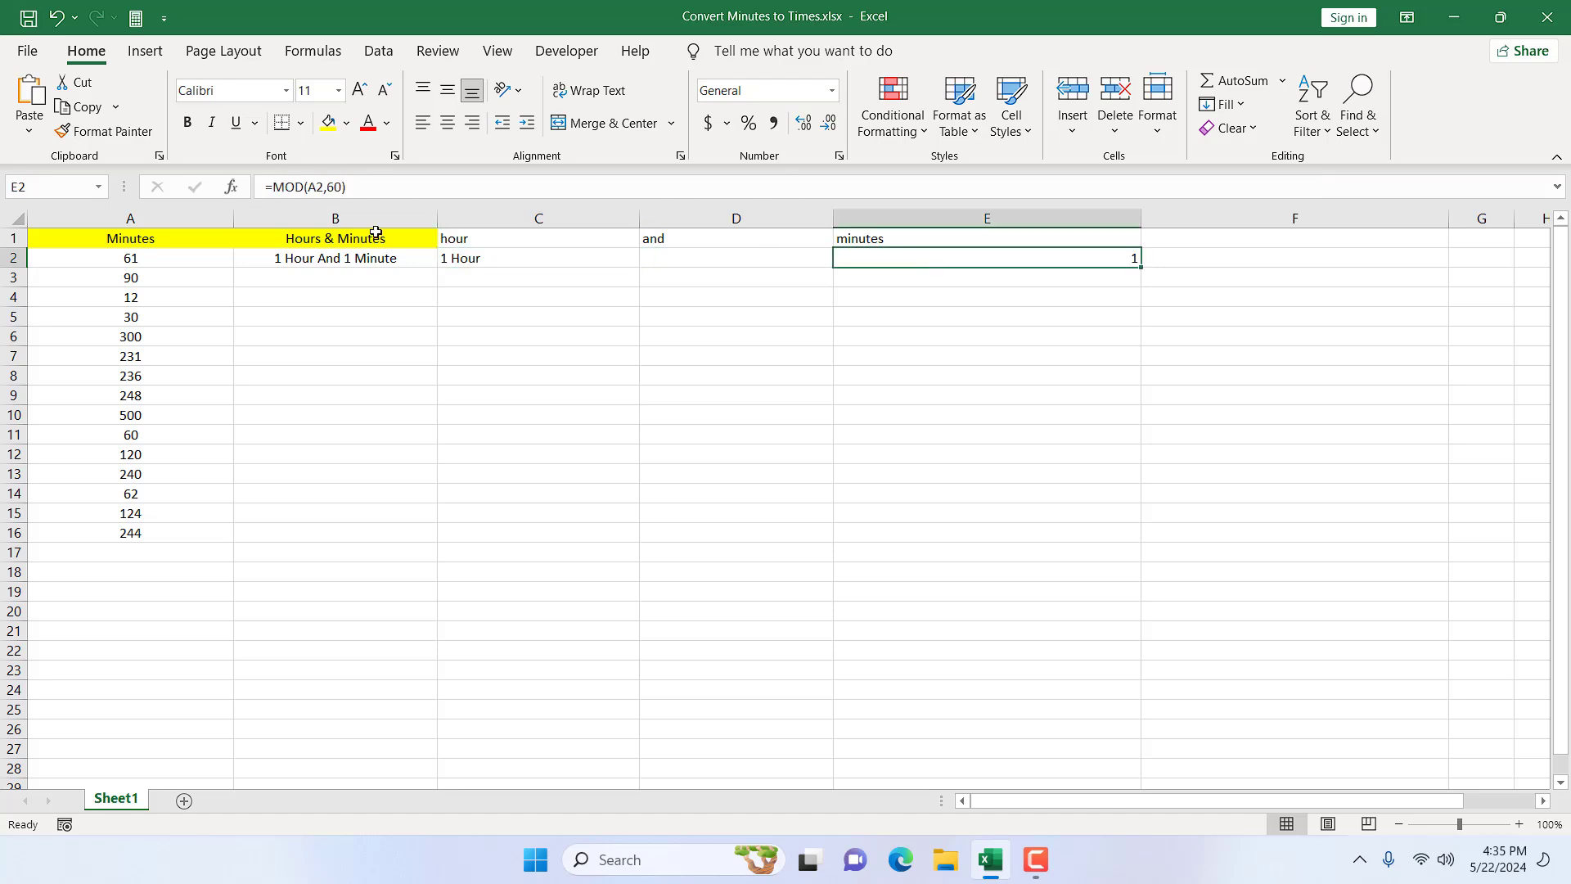
pyautogui.moveTo(345, 187); pyautogui.dragTo(276, 189)
pyautogui.hotkey('ctrl', 'c')
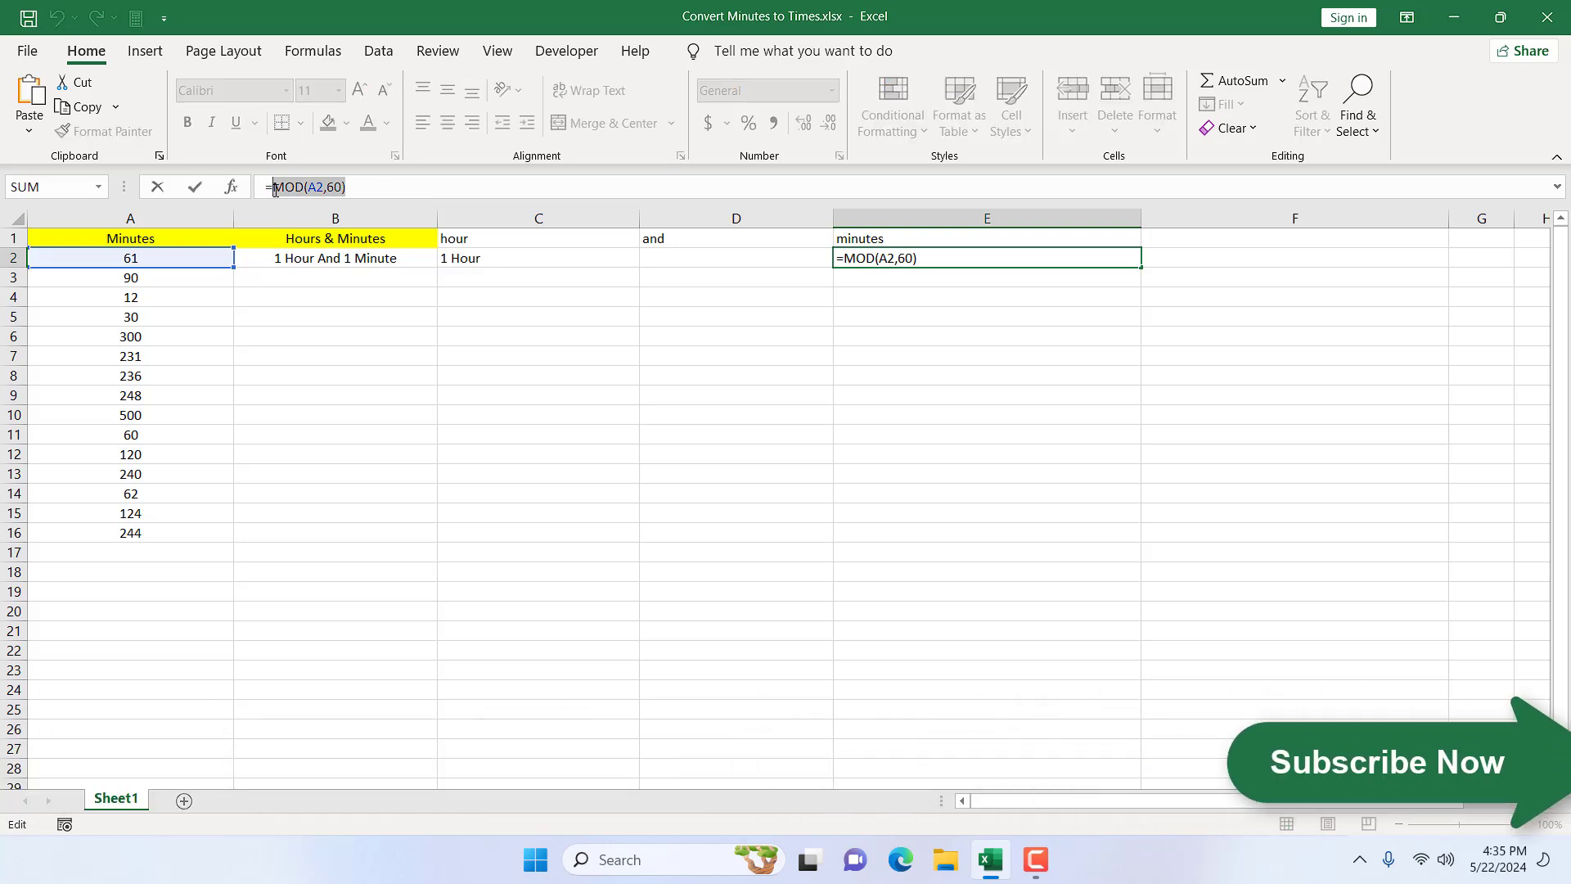
pyautogui.press('Return')
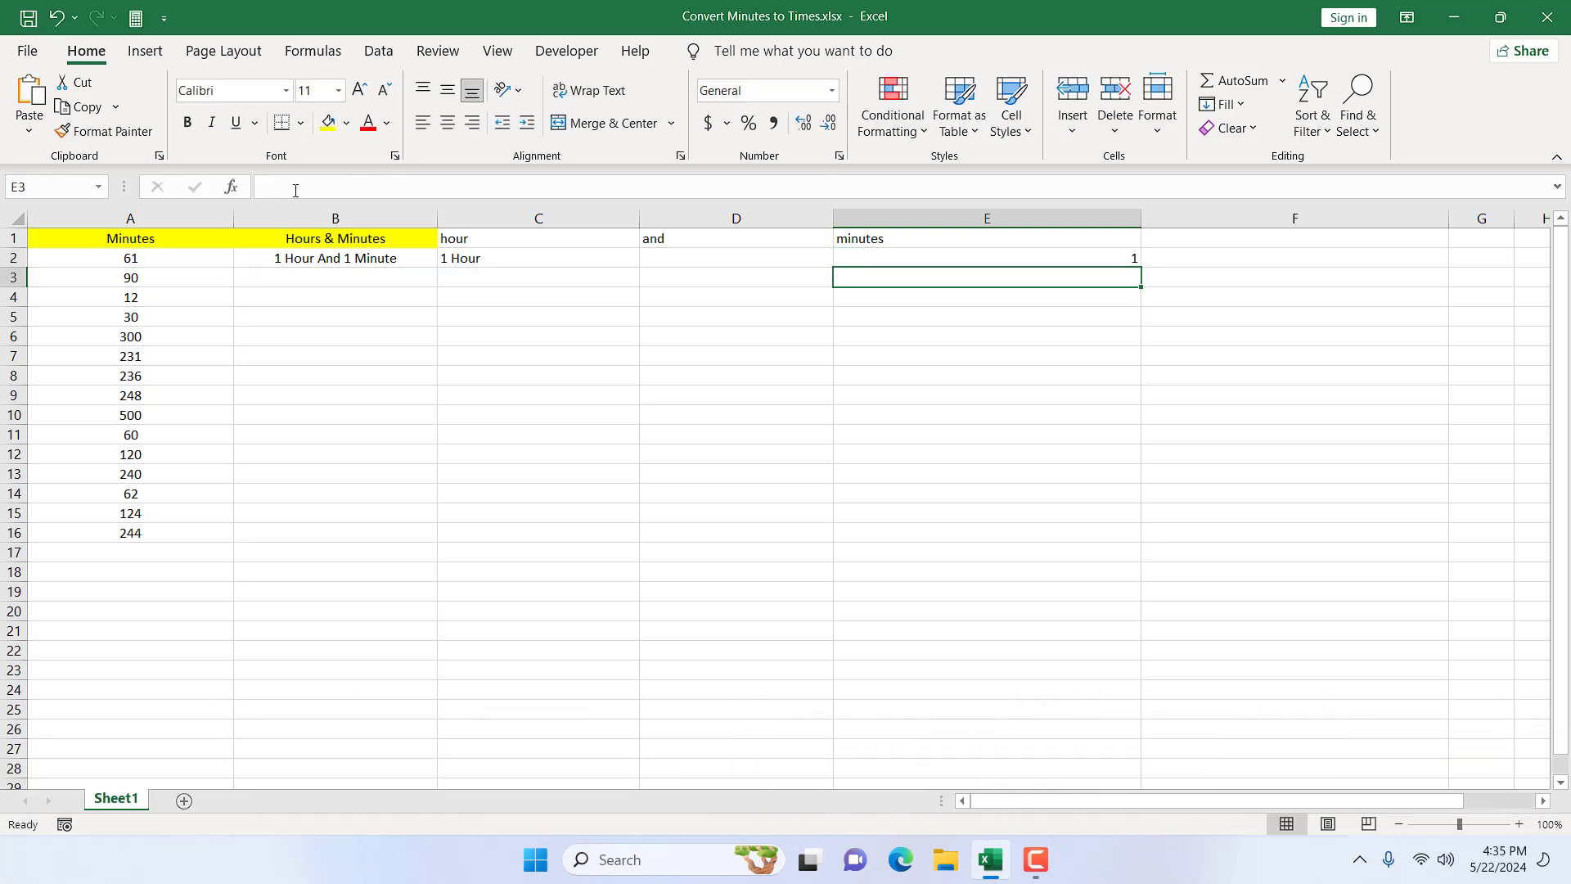
pyautogui.click(854, 257)
pyautogui.click(270, 186)
pyautogui.write('IF(MOD(A2,60),')
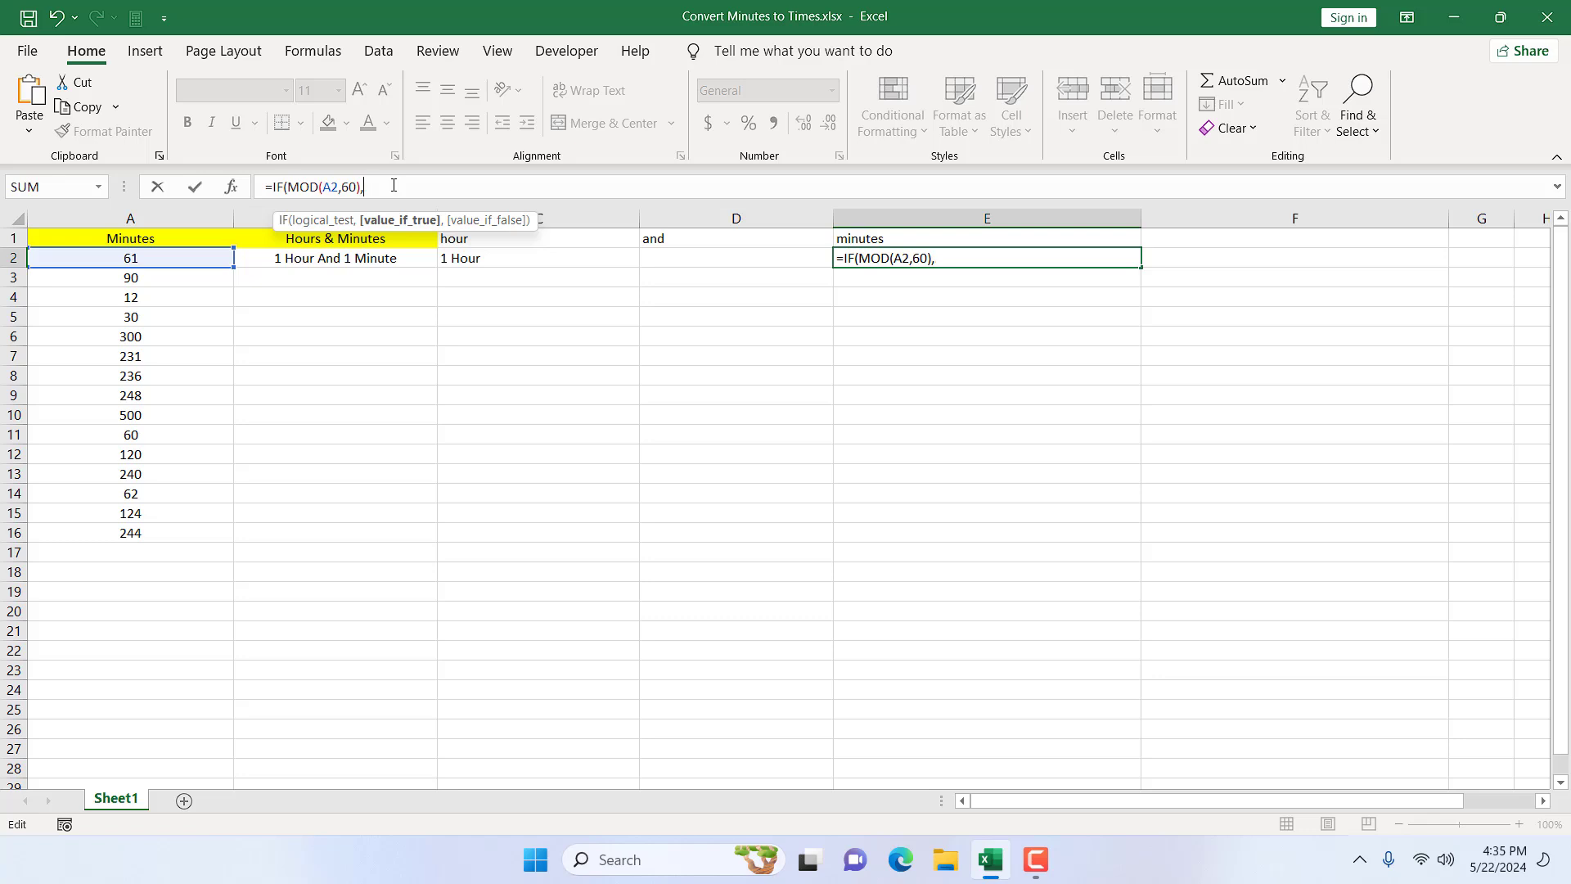
pyautogui.press('BackSpace')
pyautogui.write('<>0,')
pyautogui.hotkey('ctrl', 'v')
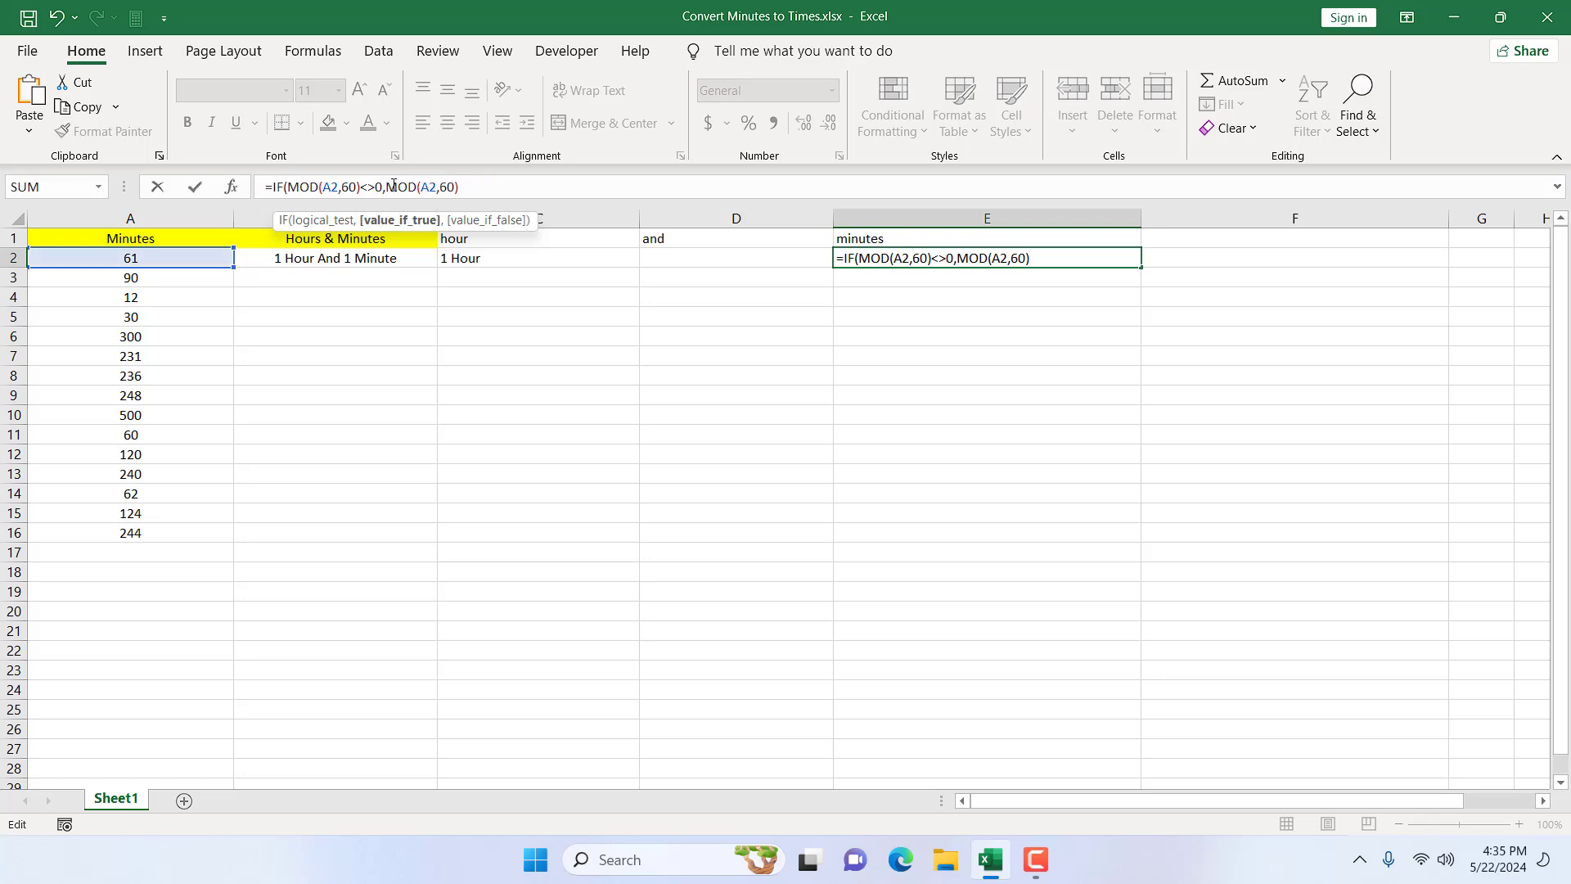
# Step: Append &" Minute" to the true value of the IF in E2 and complete it with "" as the false value
pyautogui.write('&" Minute",')
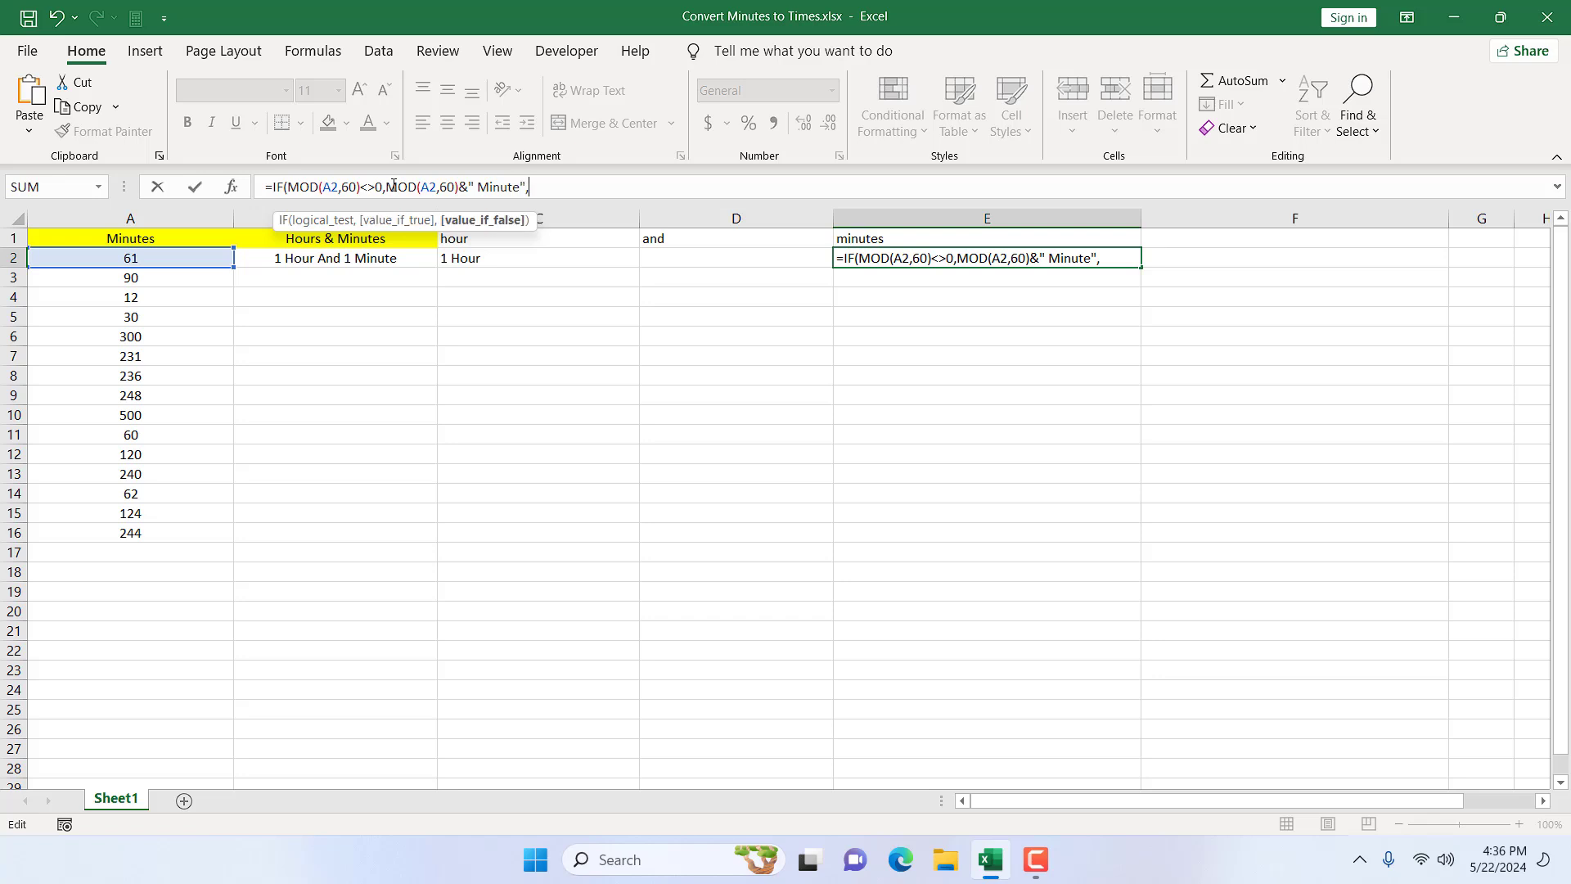
pyautogui.write('"")')
pyautogui.press('Return')
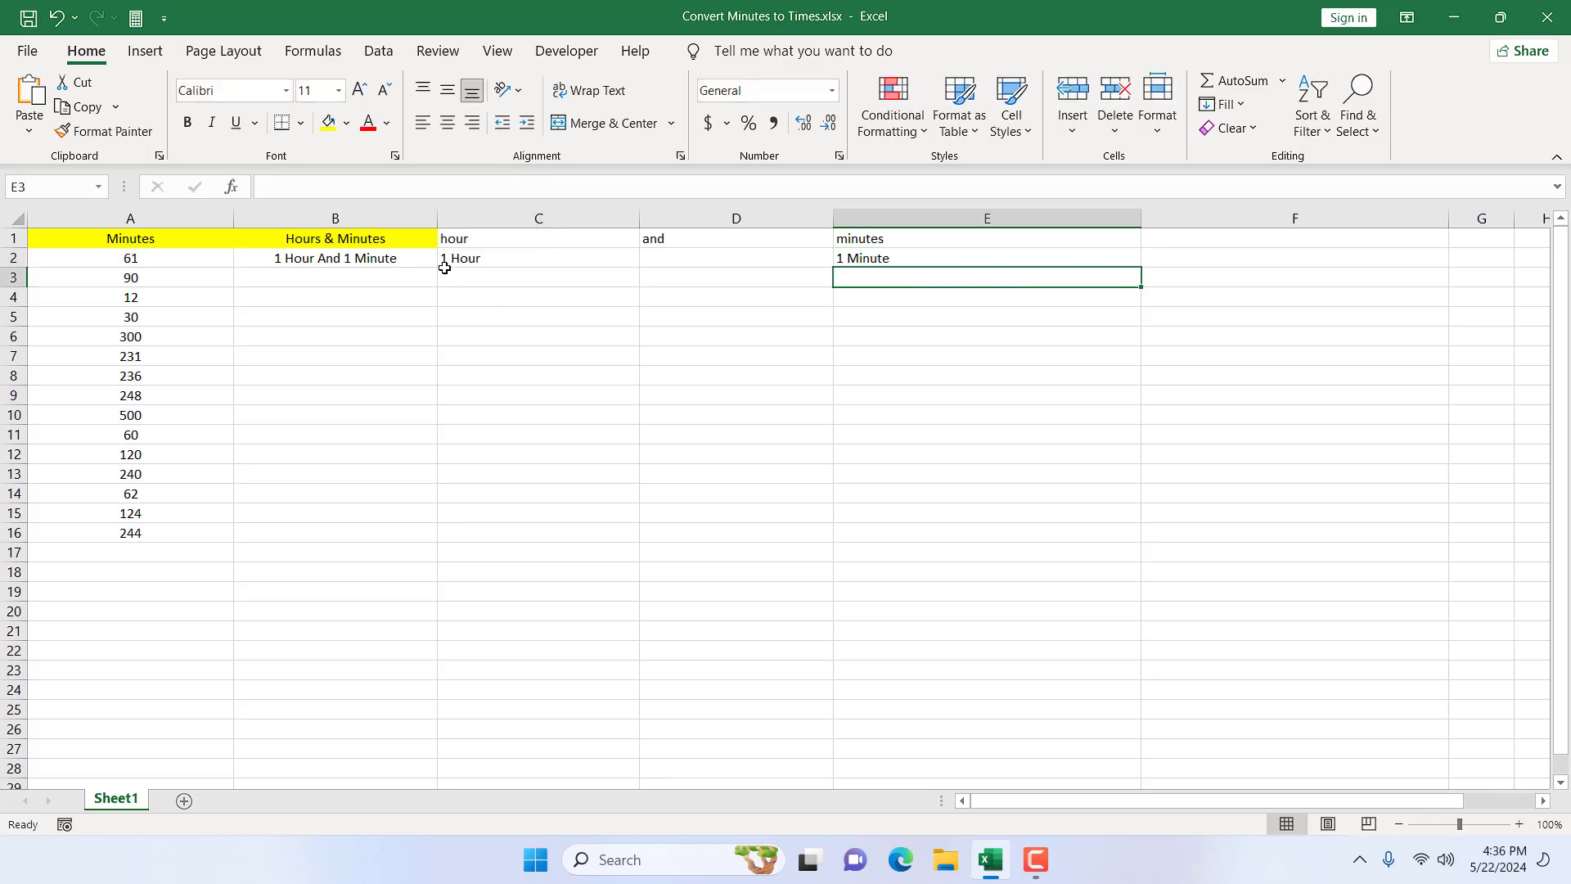
# Step: Compare the minutes in A2 with the sample text in B2 and the hour text in C2
pyautogui.click(143, 257)
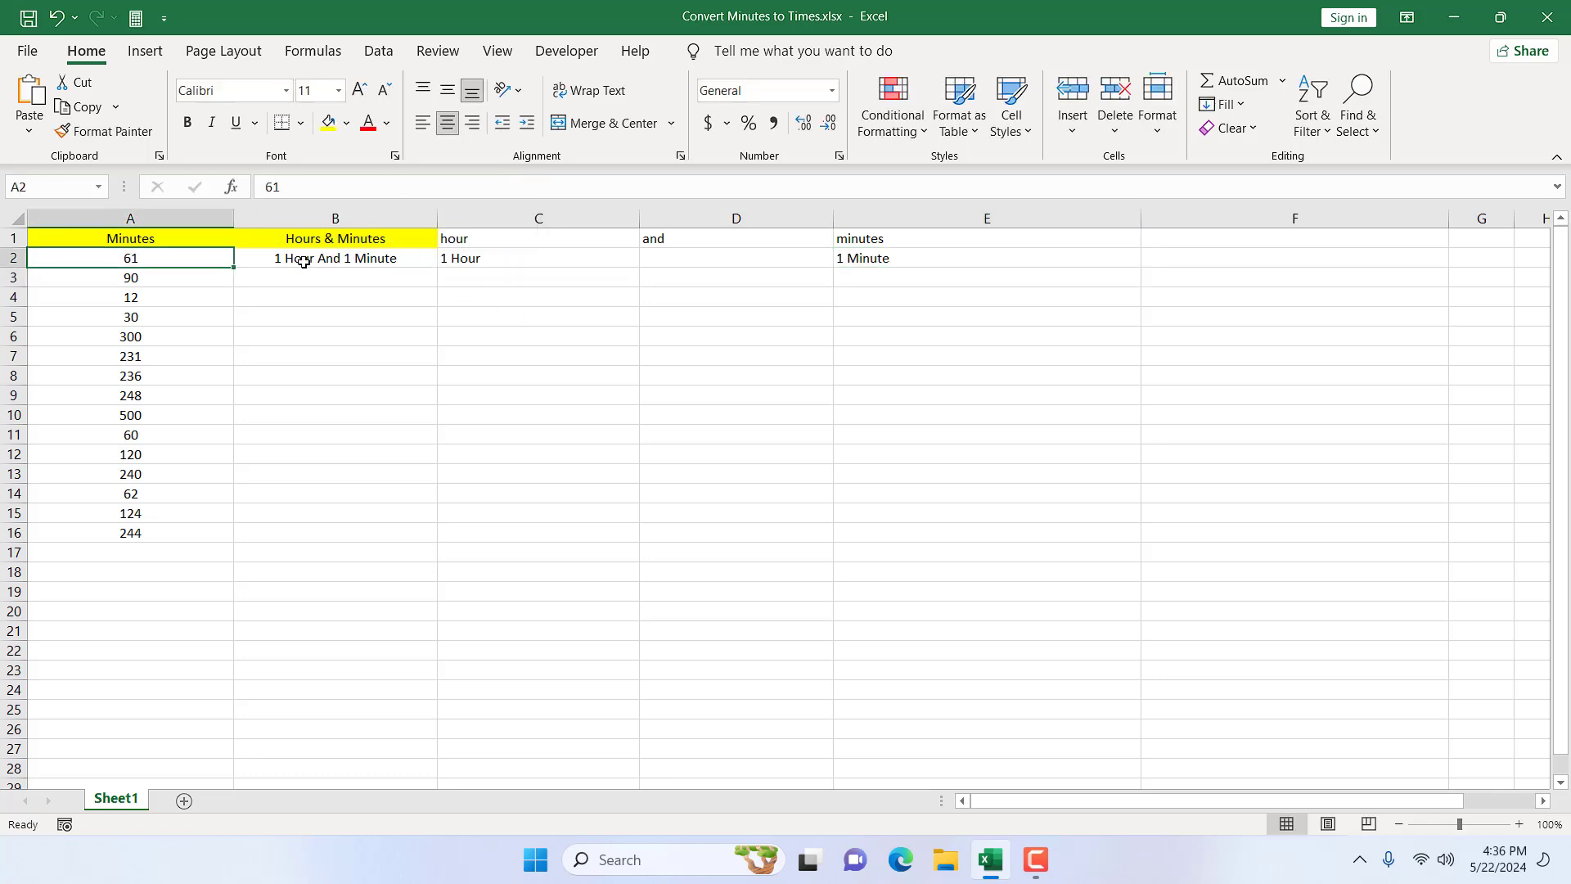
pyautogui.click(300, 259)
pyautogui.click(533, 259)
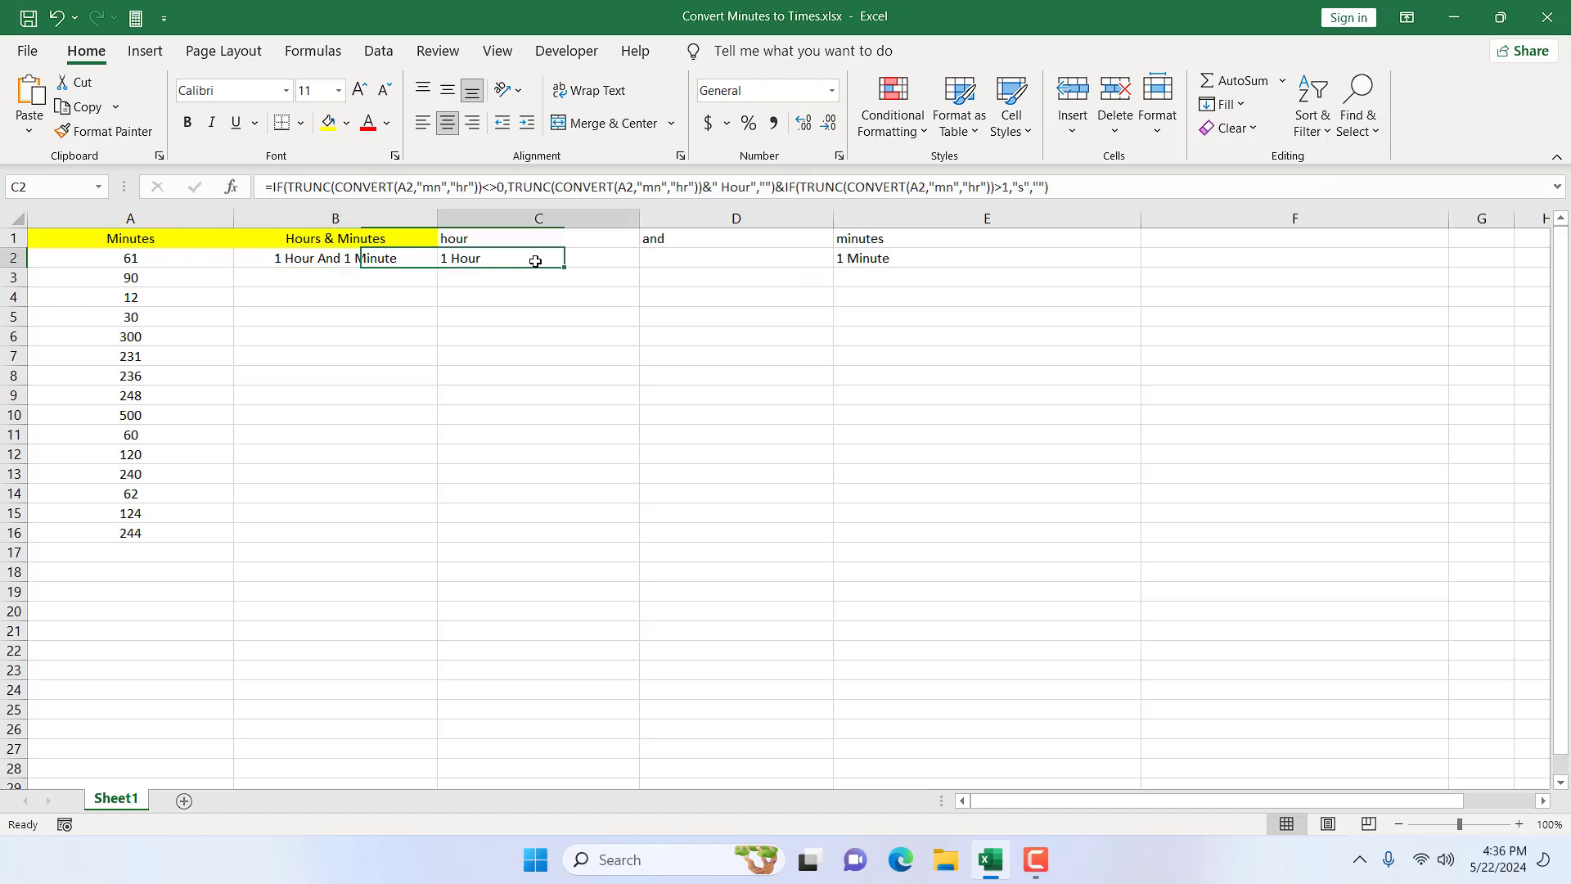
# Step: Check the minutes formula in E2 and set the minutes in A2 to 65
pyautogui.click(941, 260)
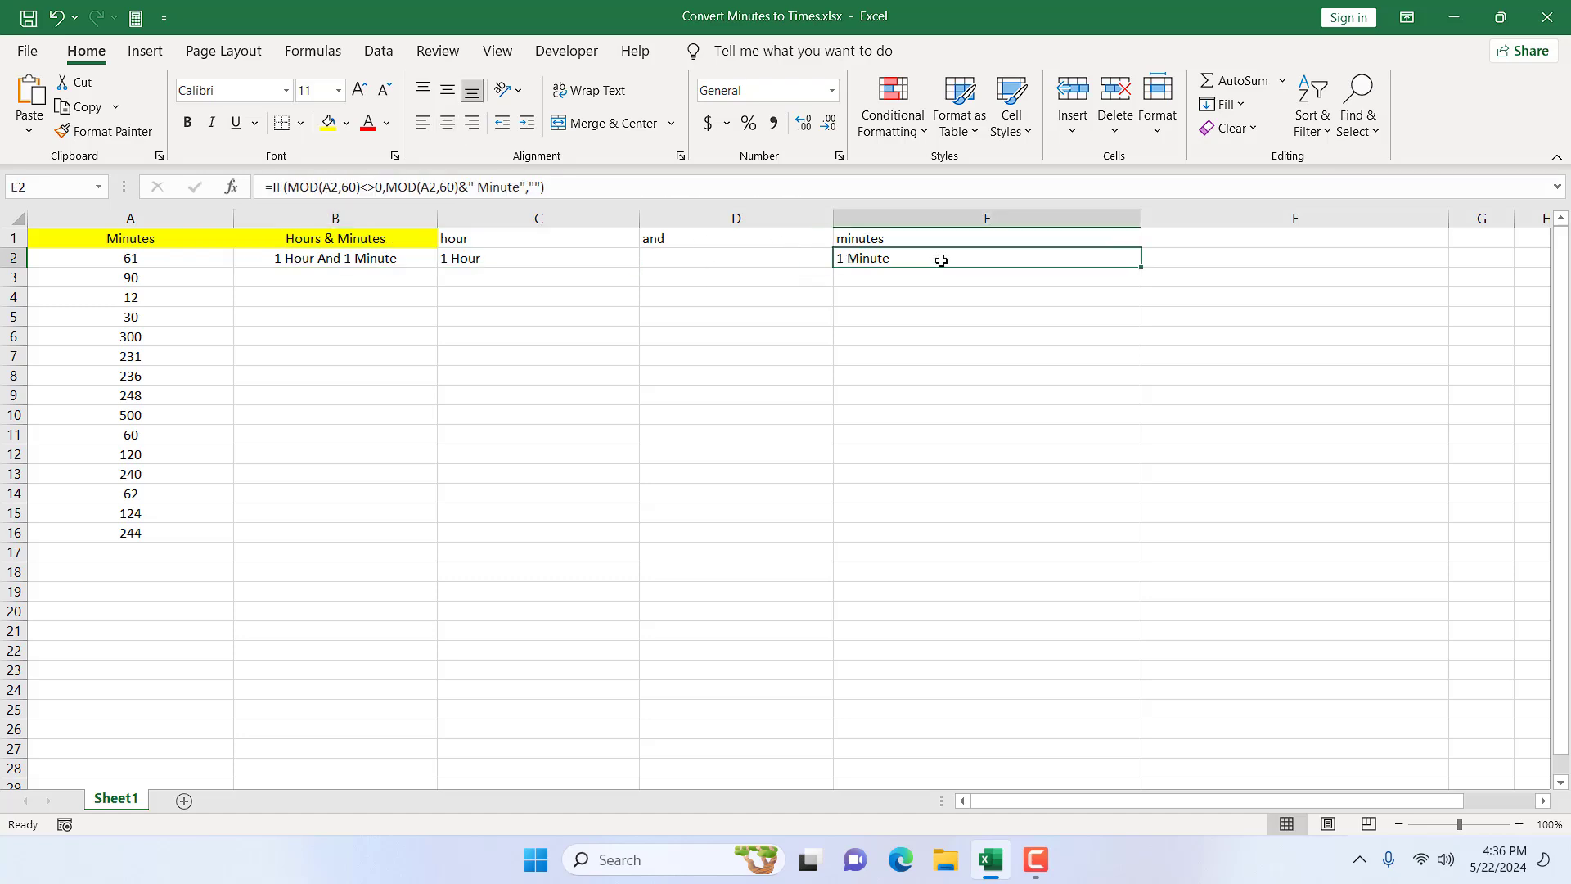
pyautogui.click(185, 265)
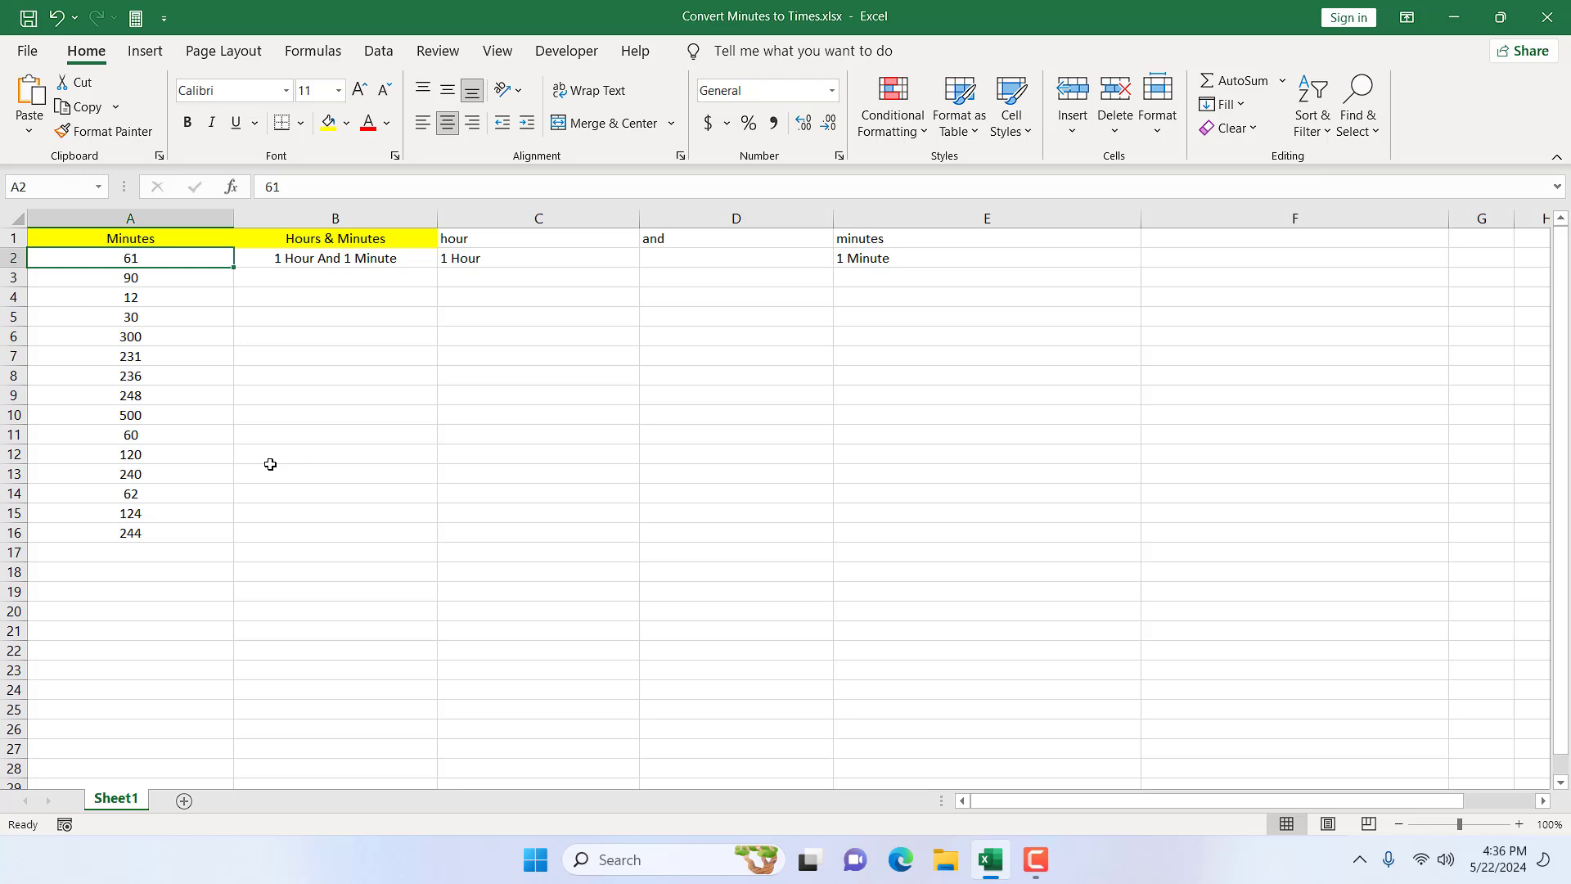
pyautogui.write('65')
pyautogui.press('Return')
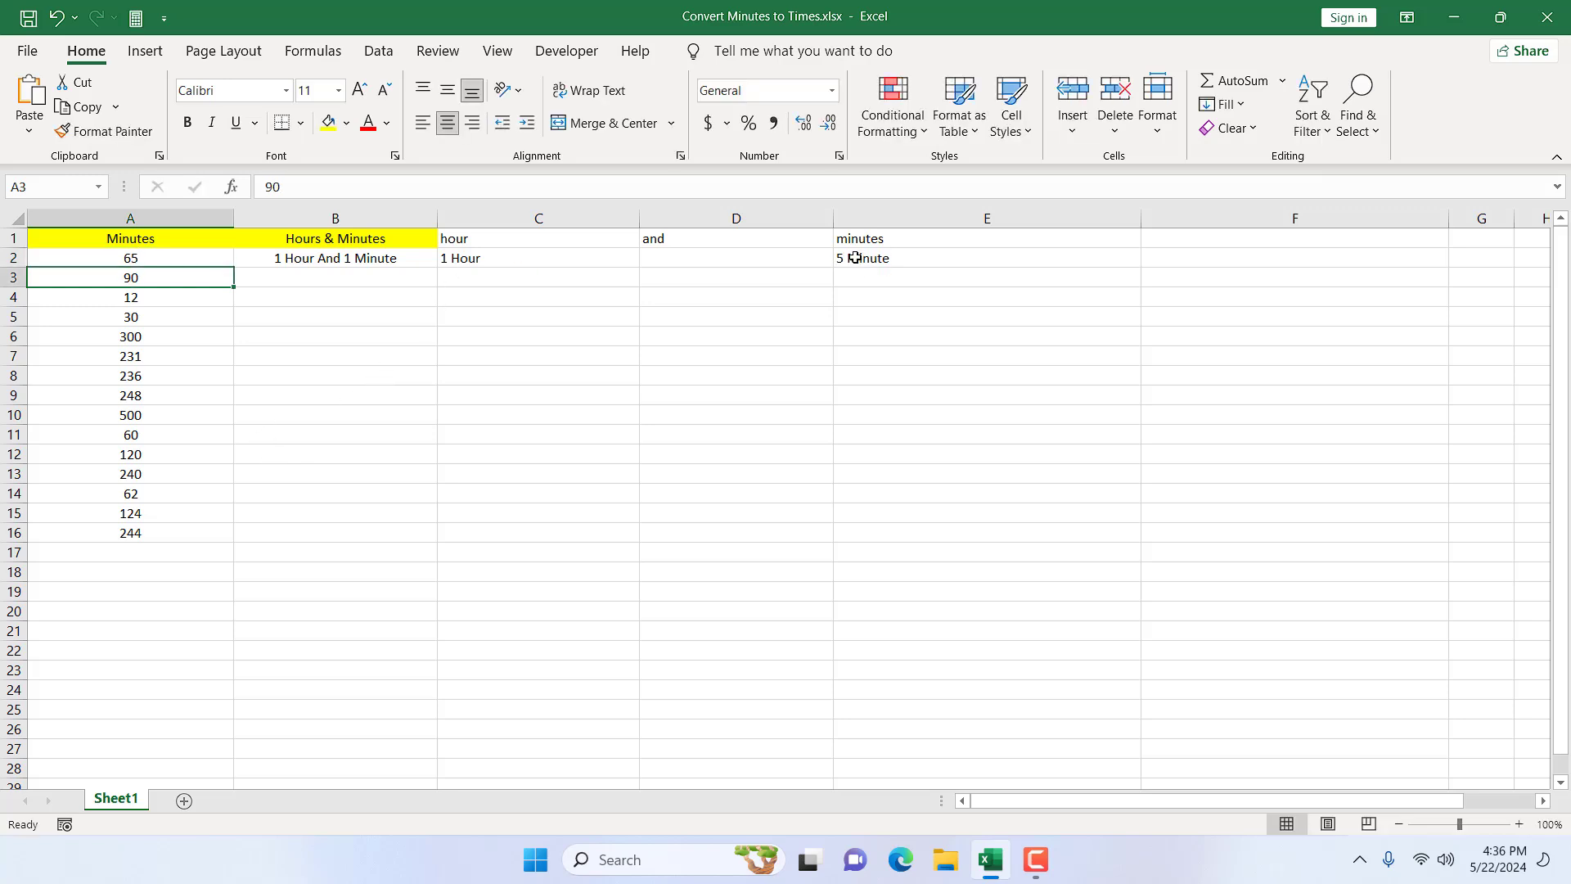
# Step: Append &IF(MOD(A2,60)>1,"s","") to the end of the minutes formula in E2
pyautogui.click(896, 258)
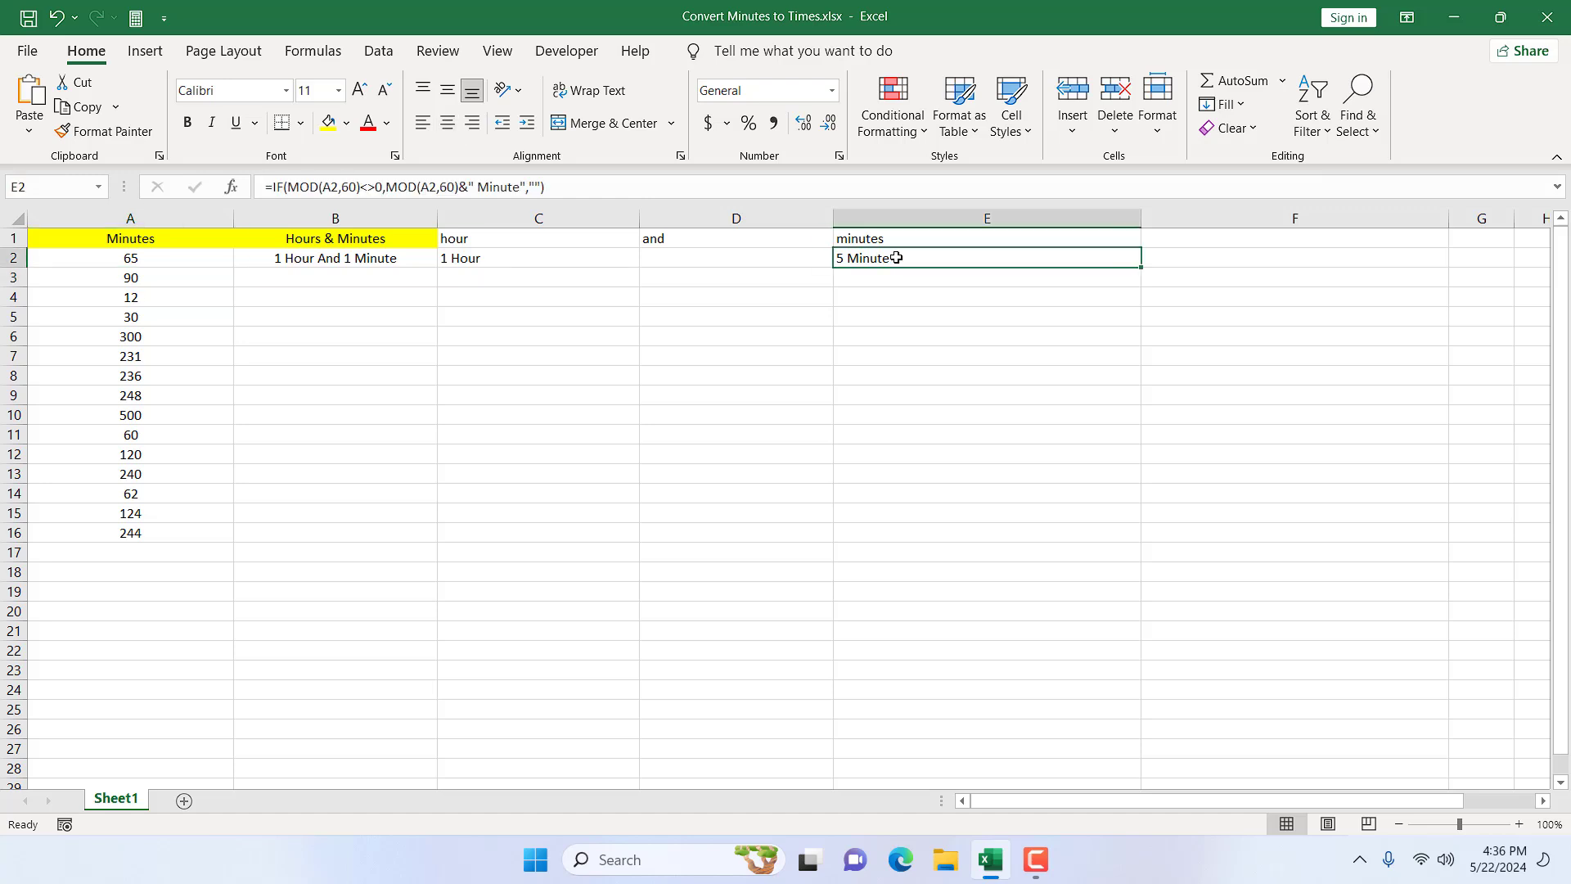
pyautogui.click(618, 185)
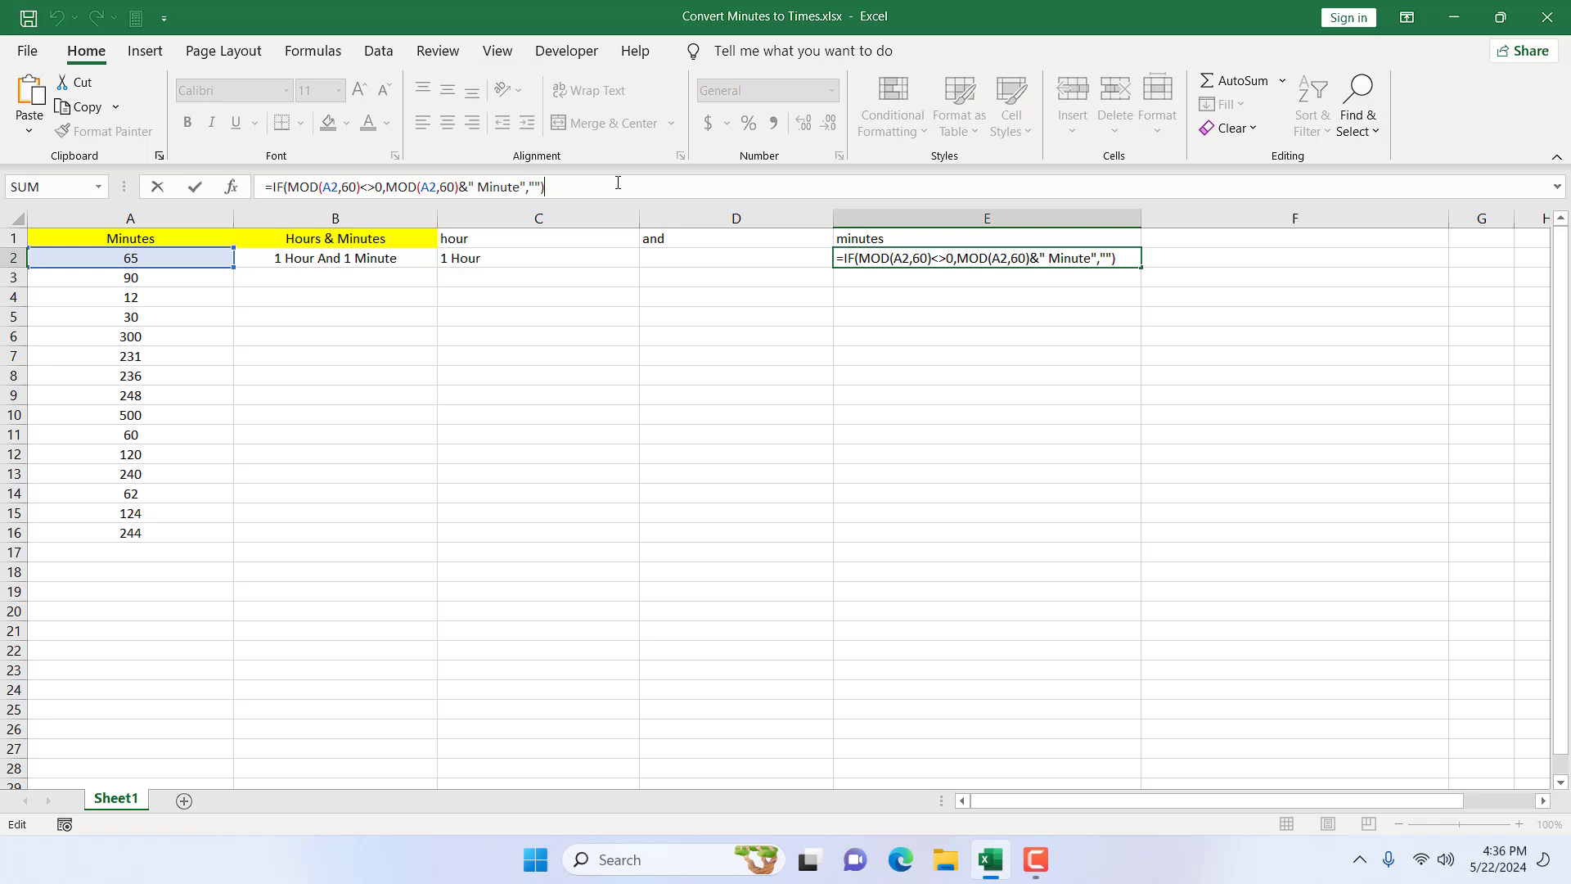
pyautogui.write('&')
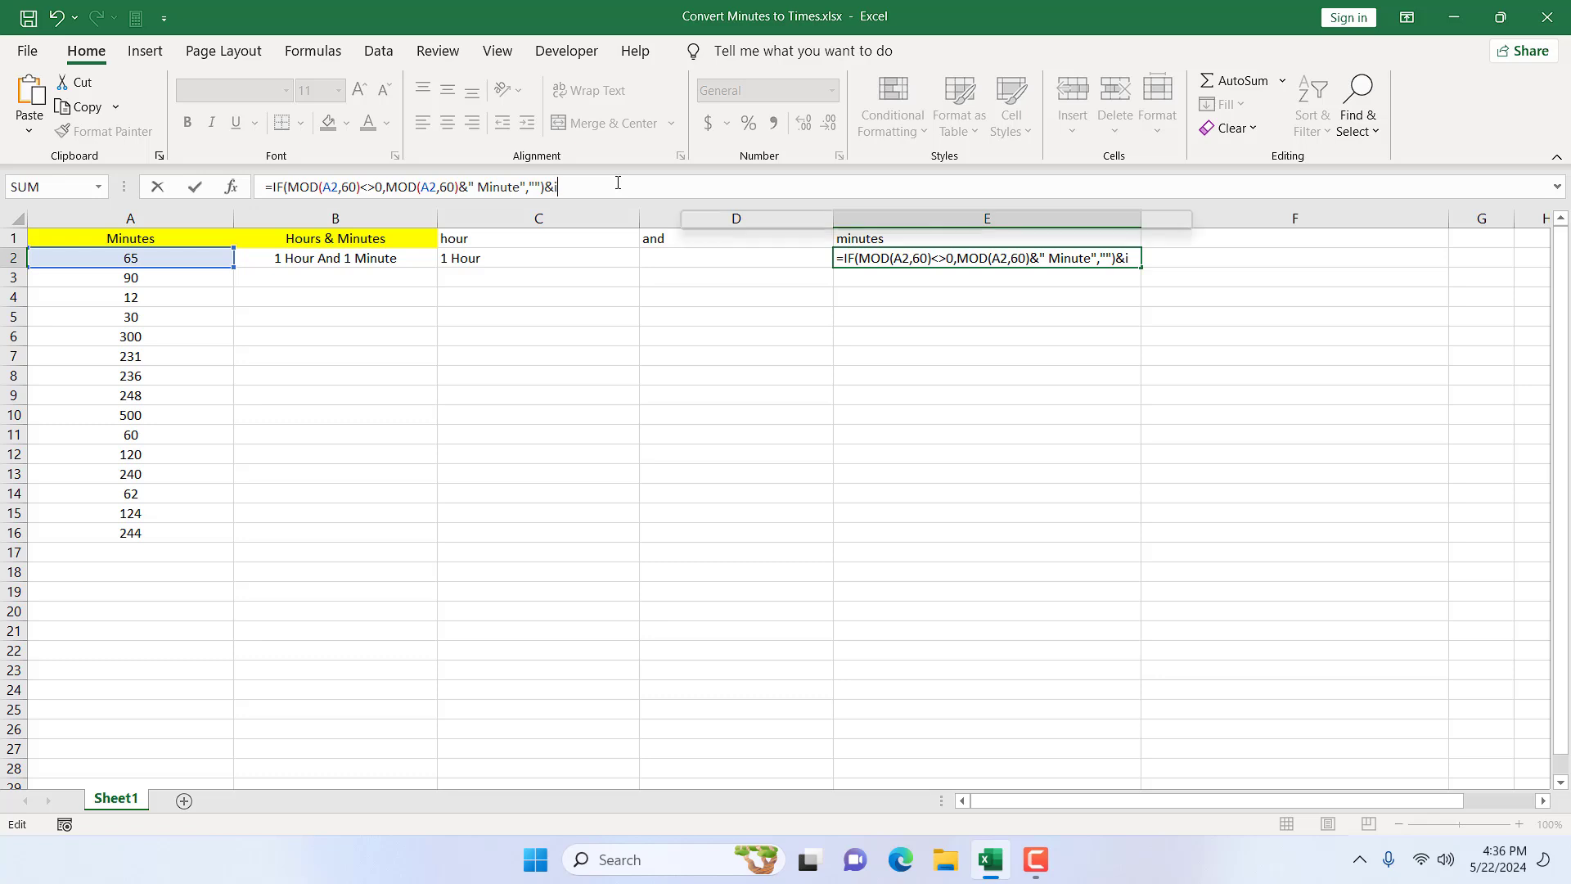
pyautogui.write('IF(MOD(A2,60)')
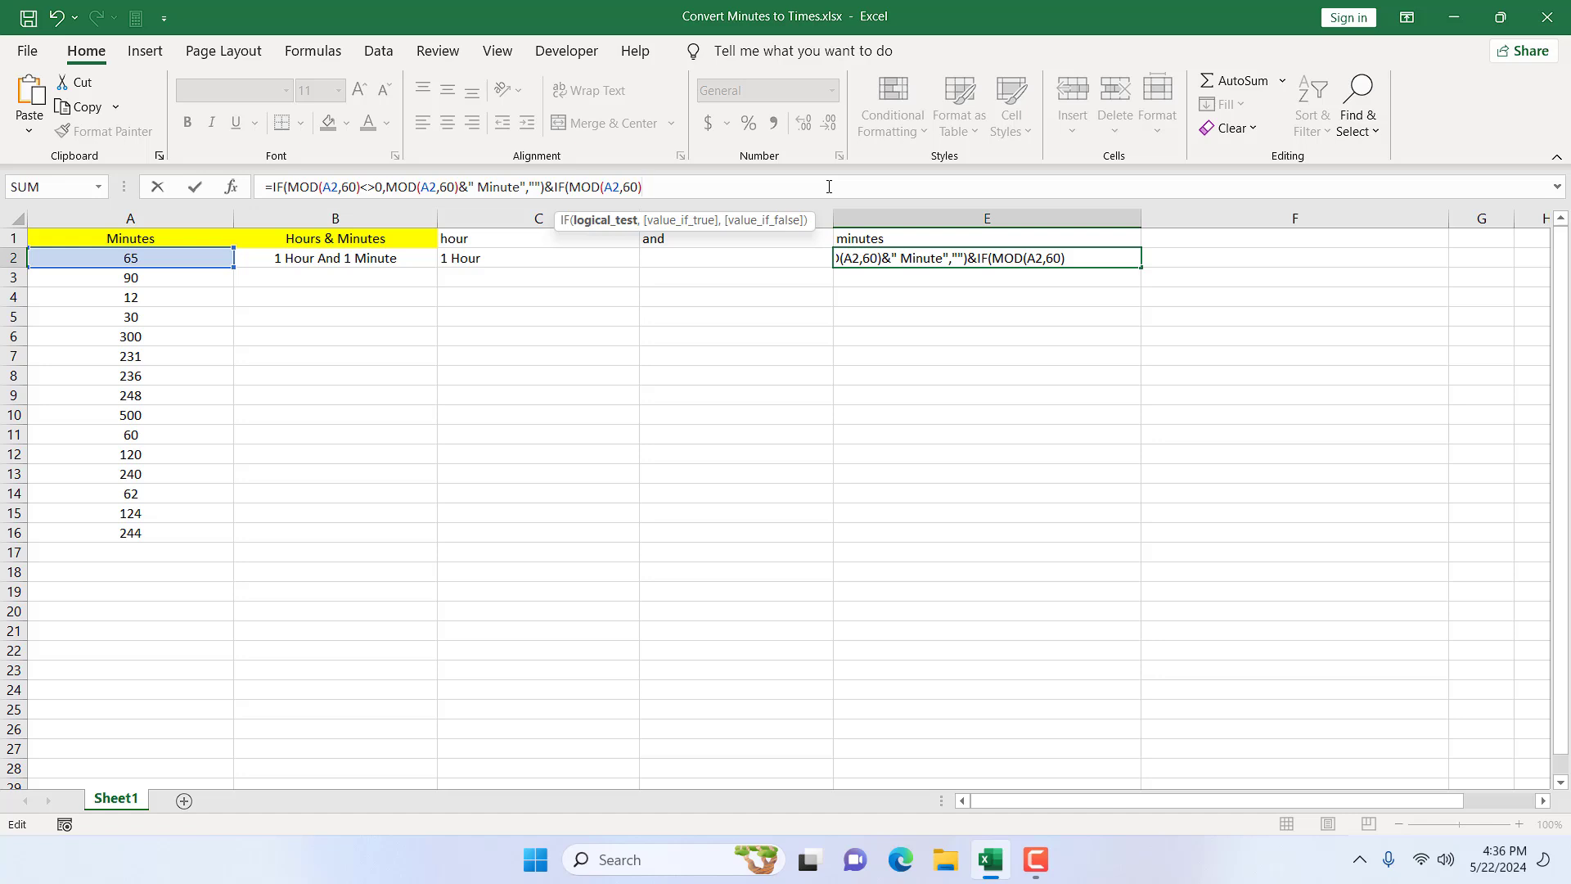
pyautogui.write('>1,')
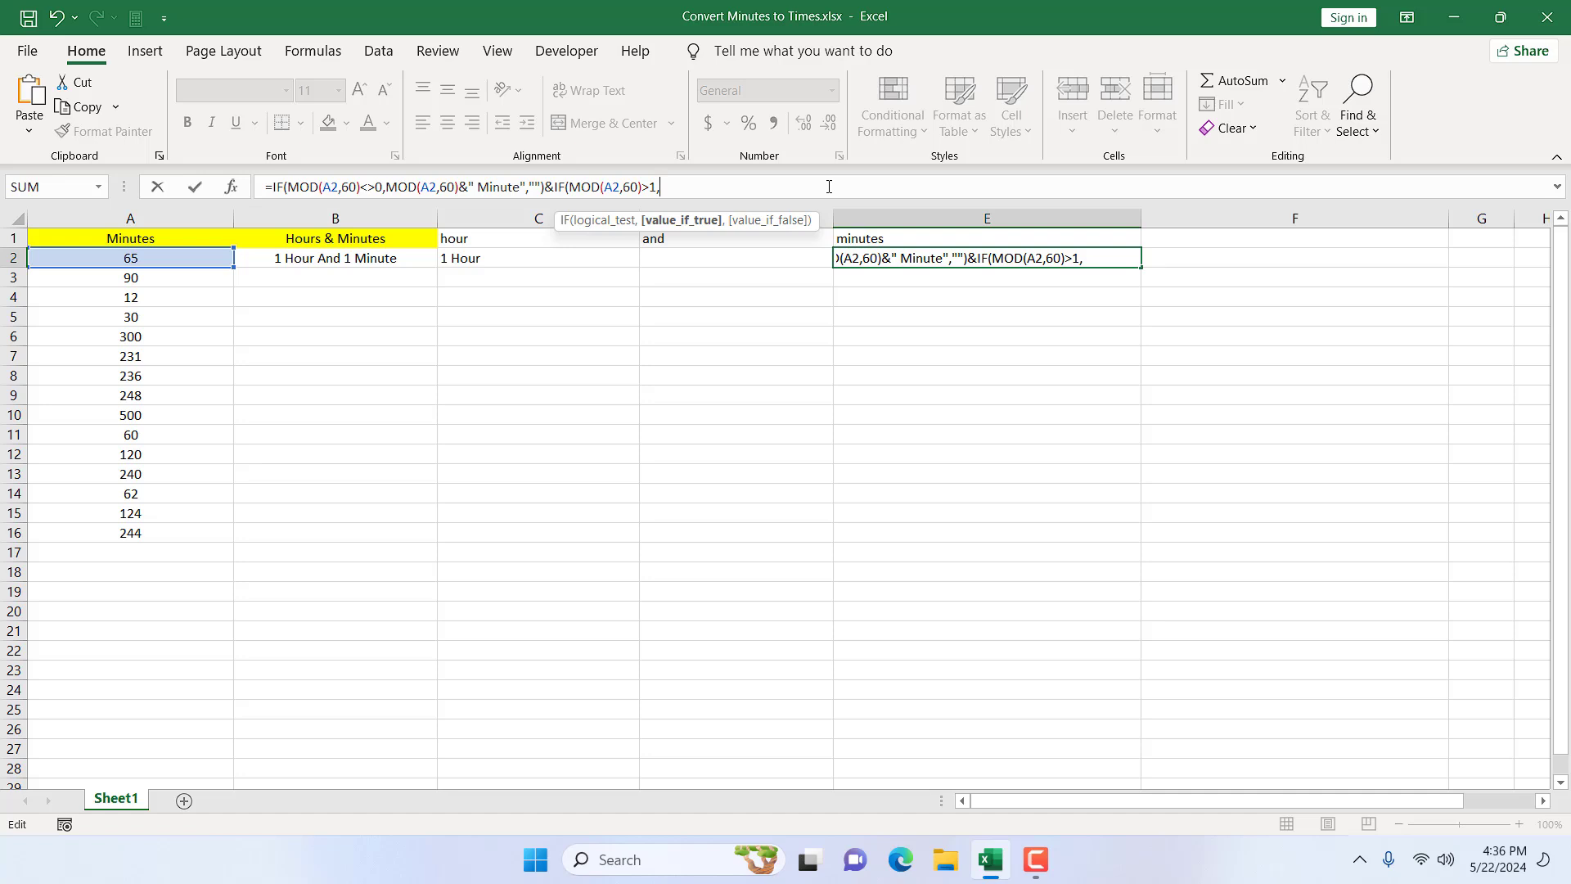
pyautogui.write('"s')
pyautogui.write('",')
pyautogui.write('""')
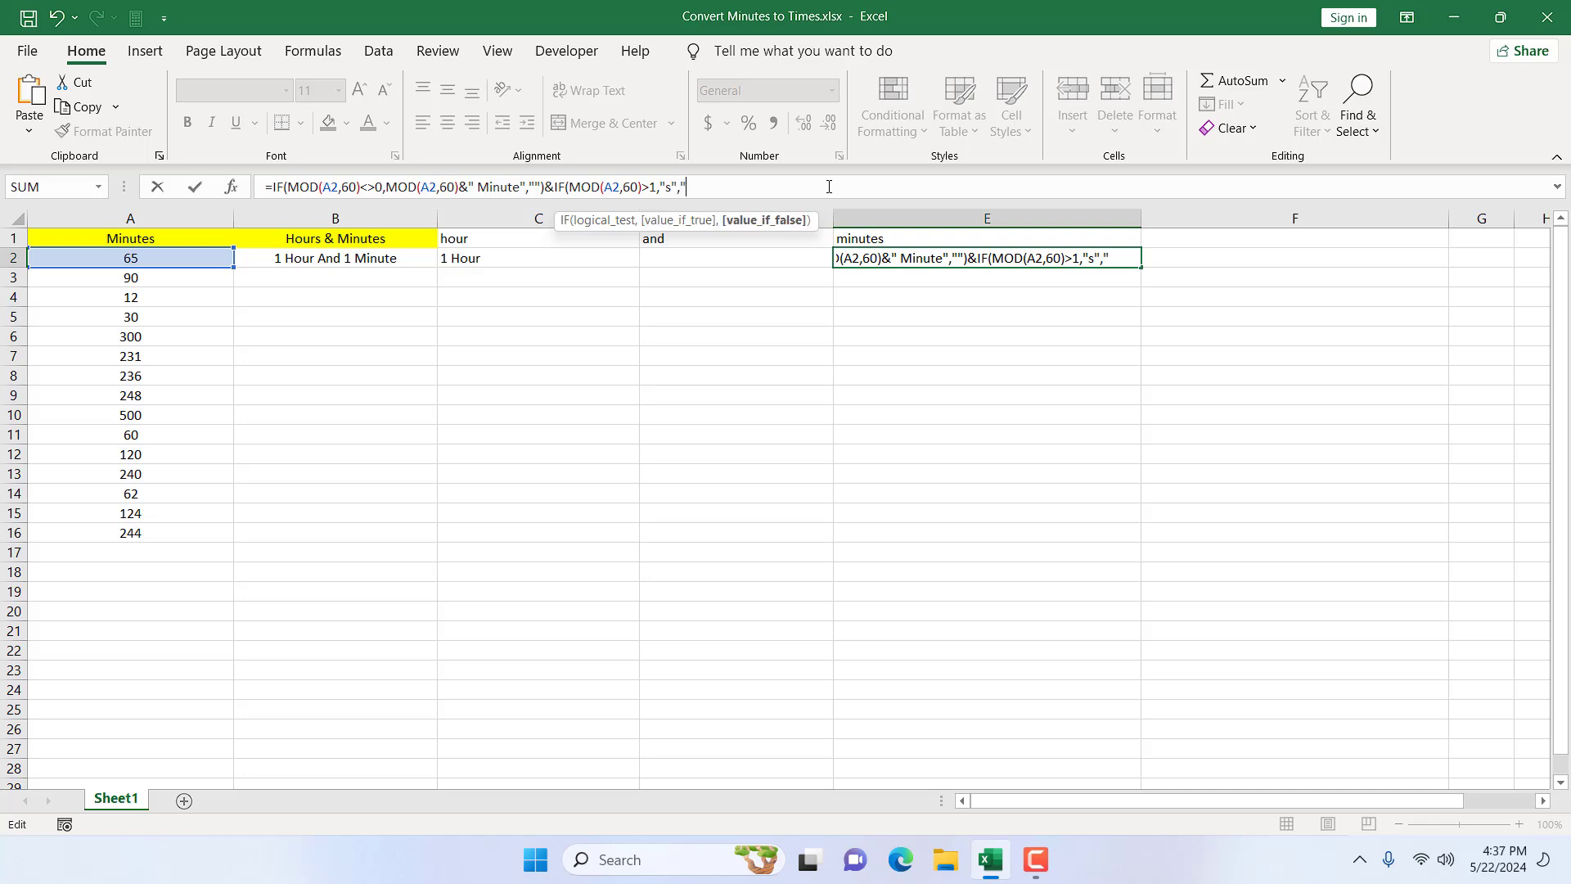
pyautogui.write(')')
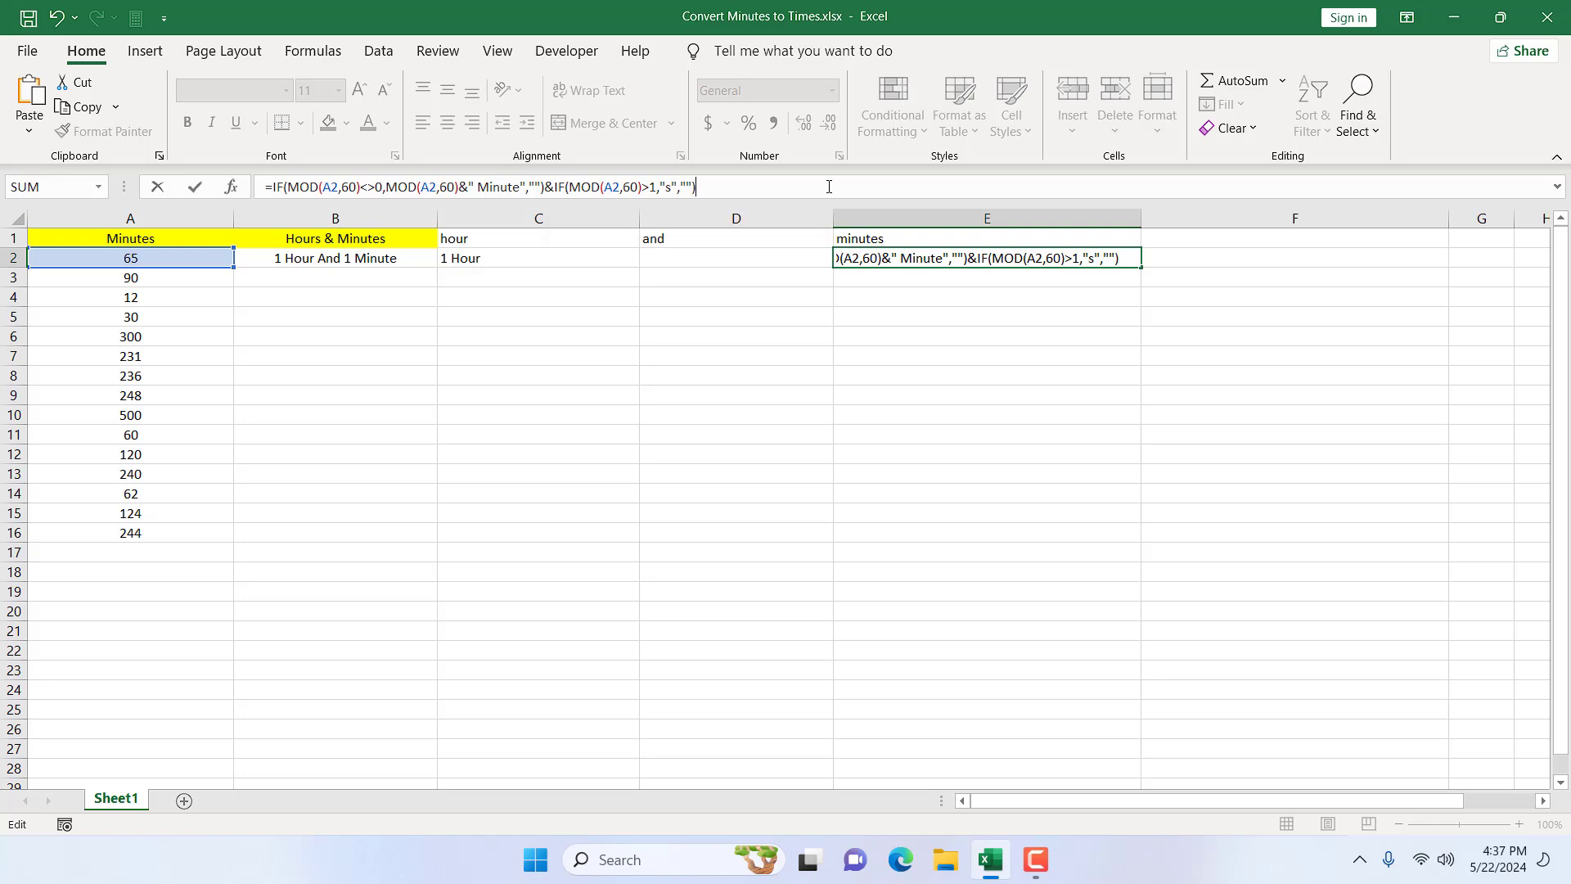
pyautogui.press('Return')
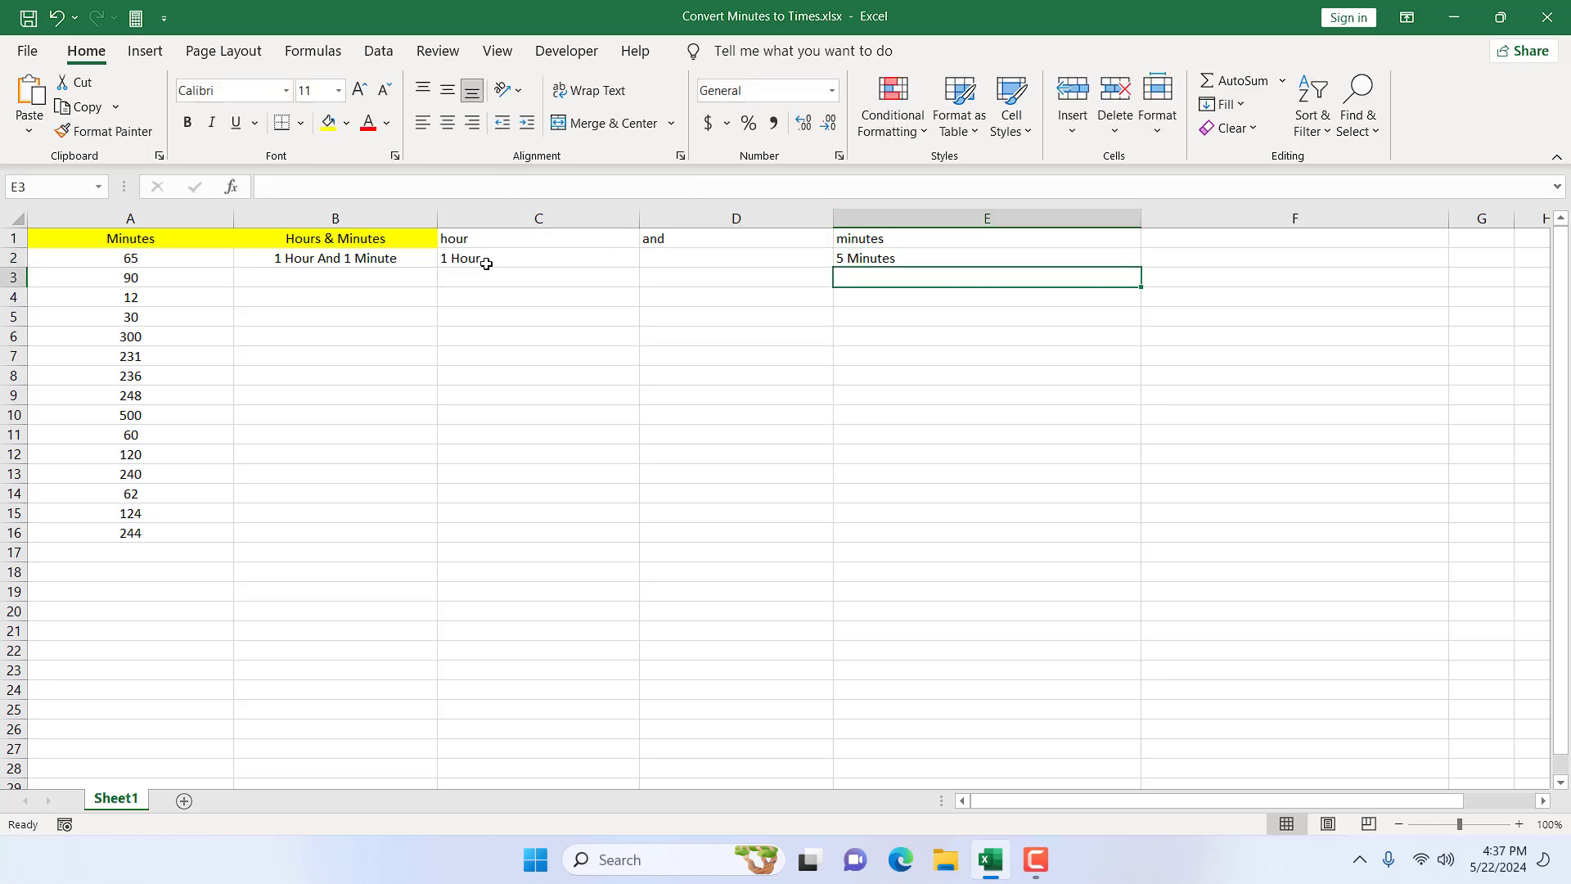
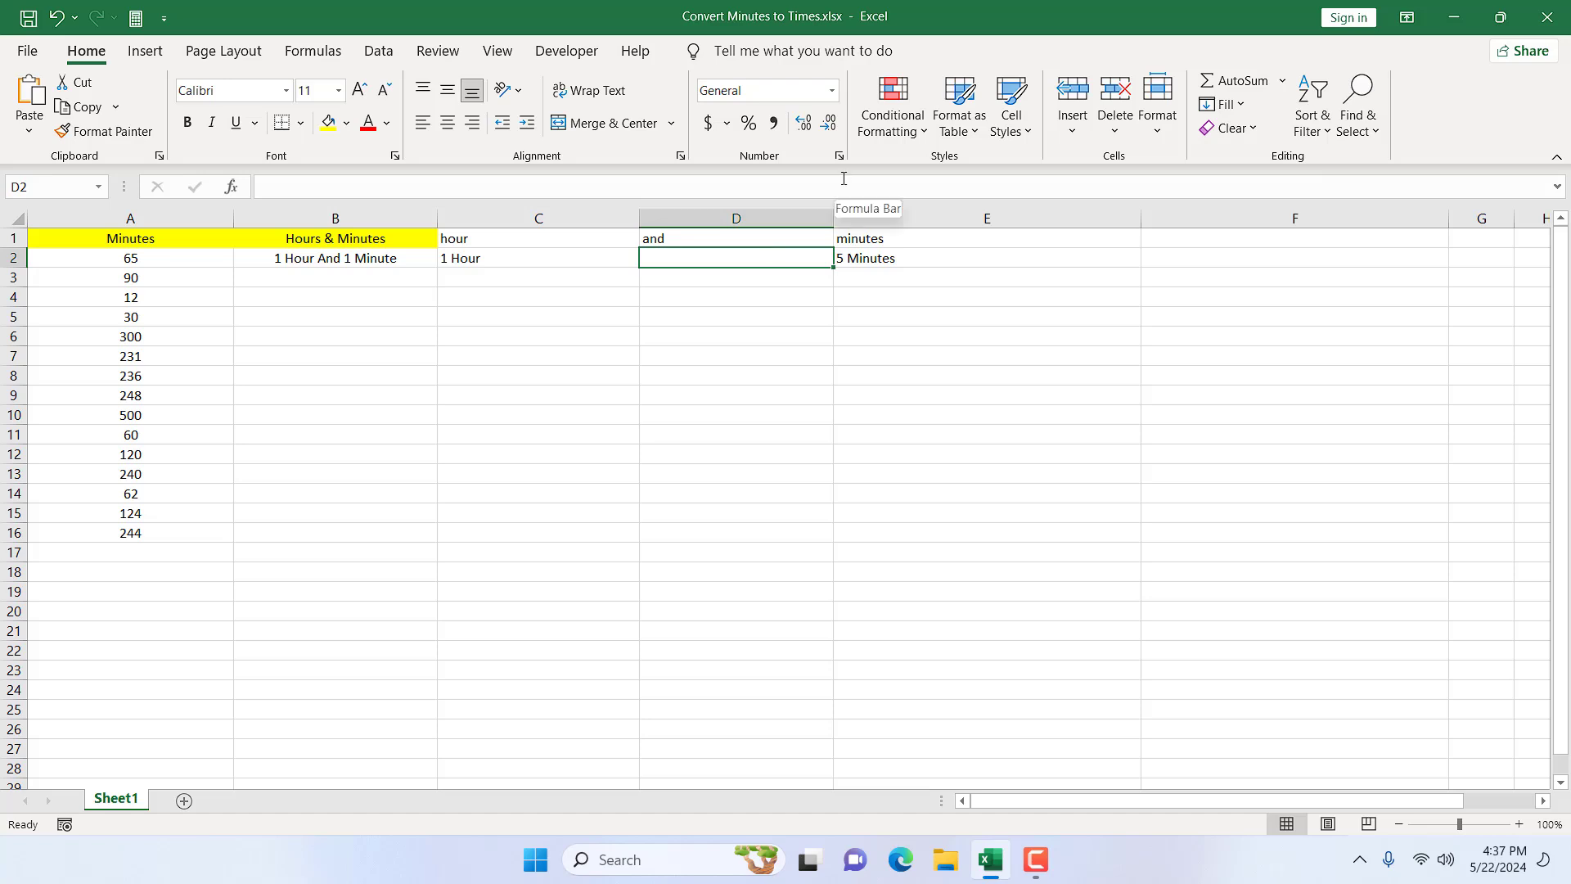
# Step: Start a formula in D2 under the "and" heading with the nested functions =IF(AND(TRUNC(CONVERT(
pyautogui.write('=')
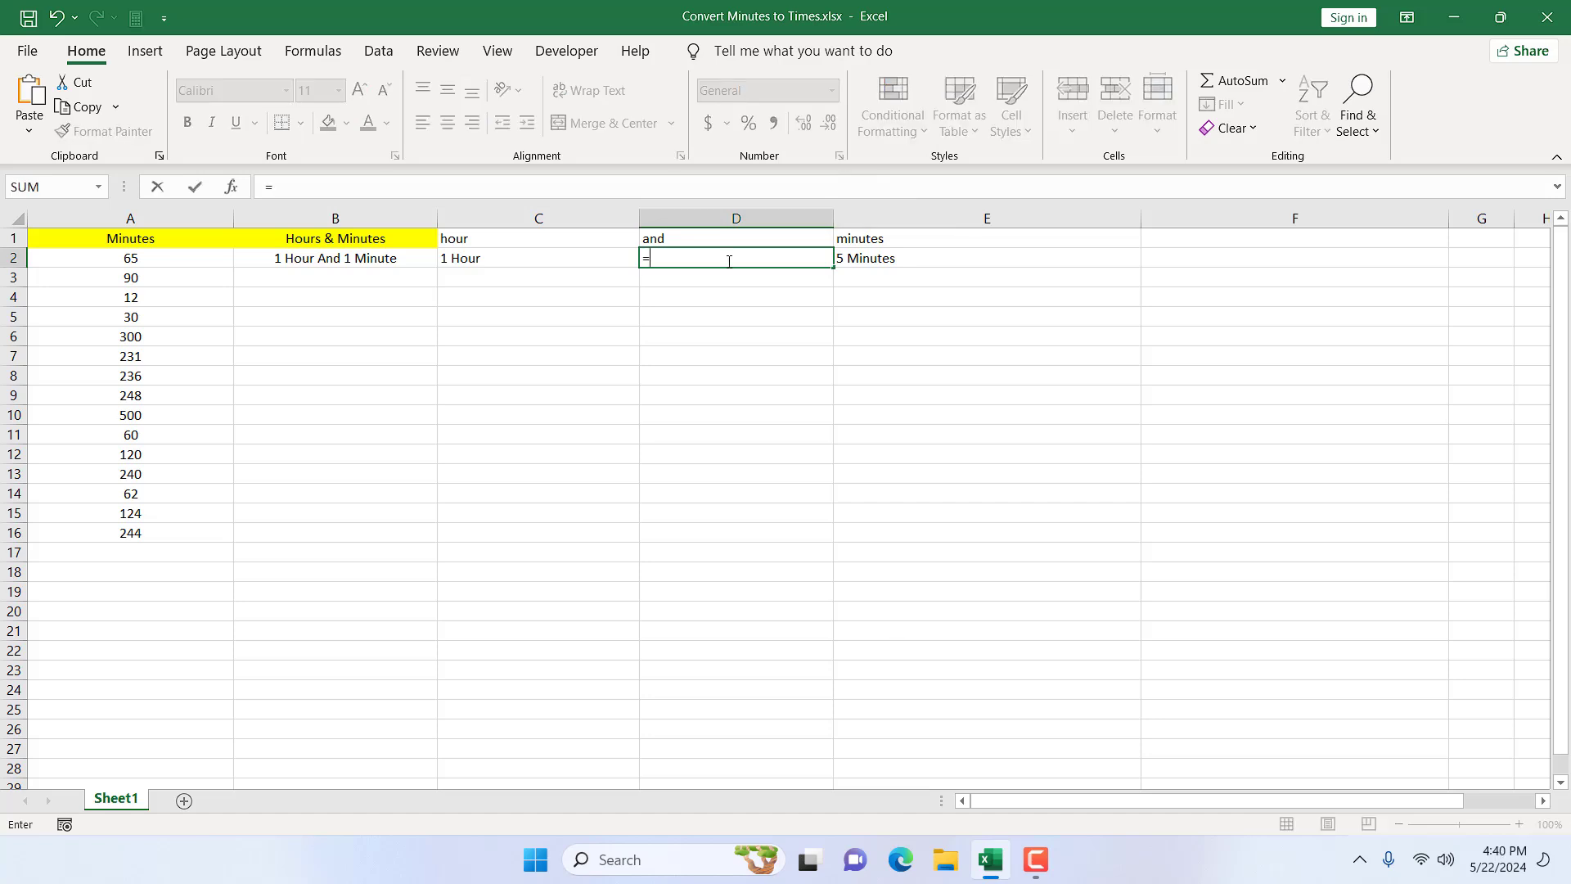
pyautogui.write('IF(')
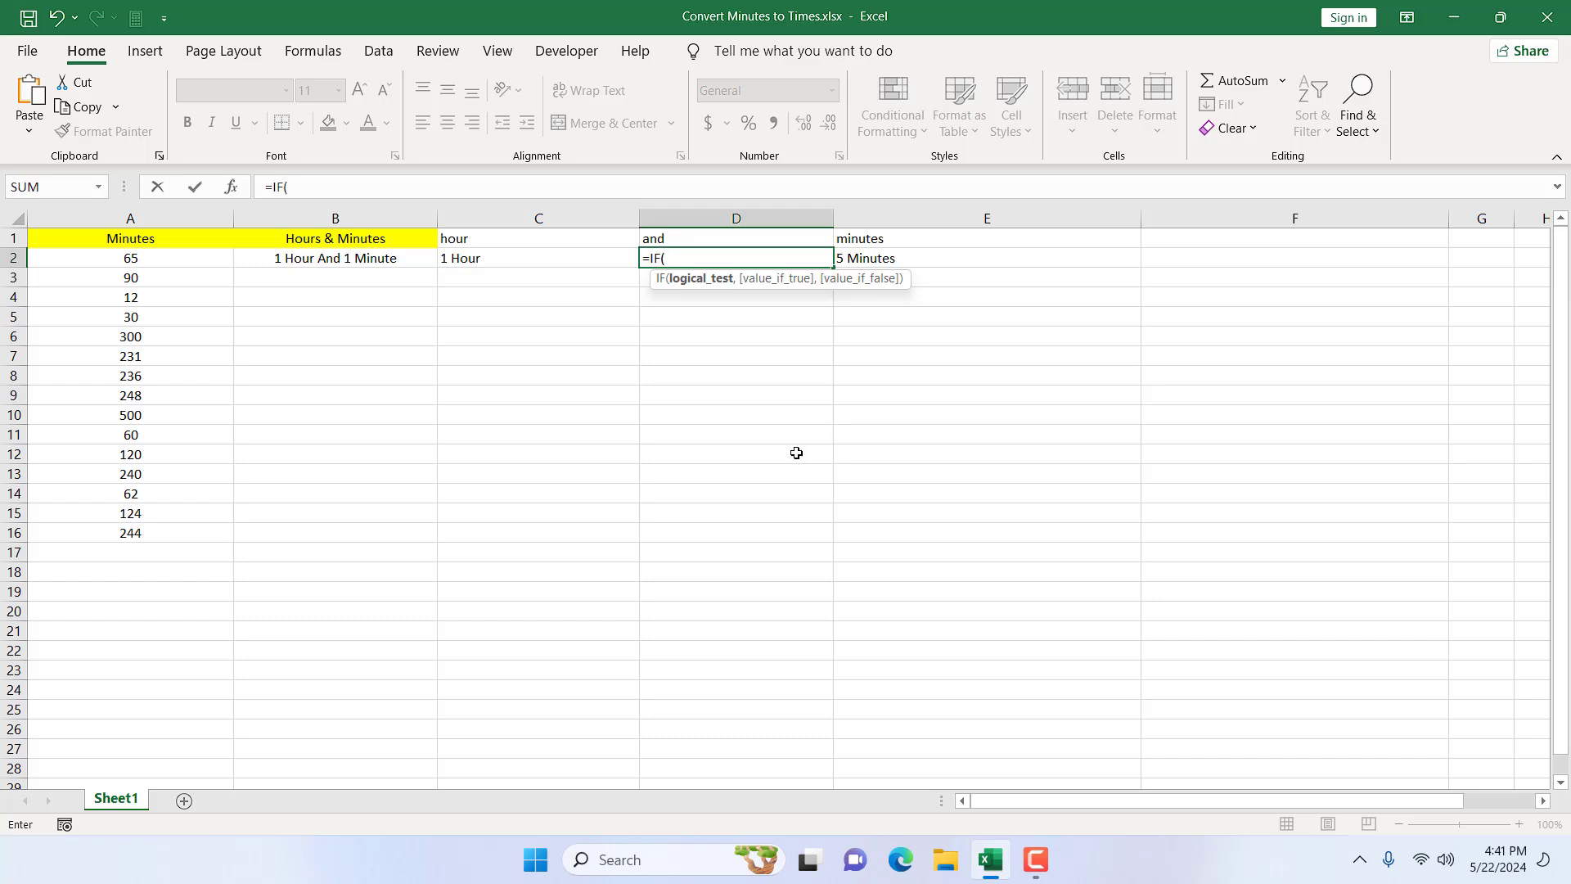
pyautogui.write('AND(')
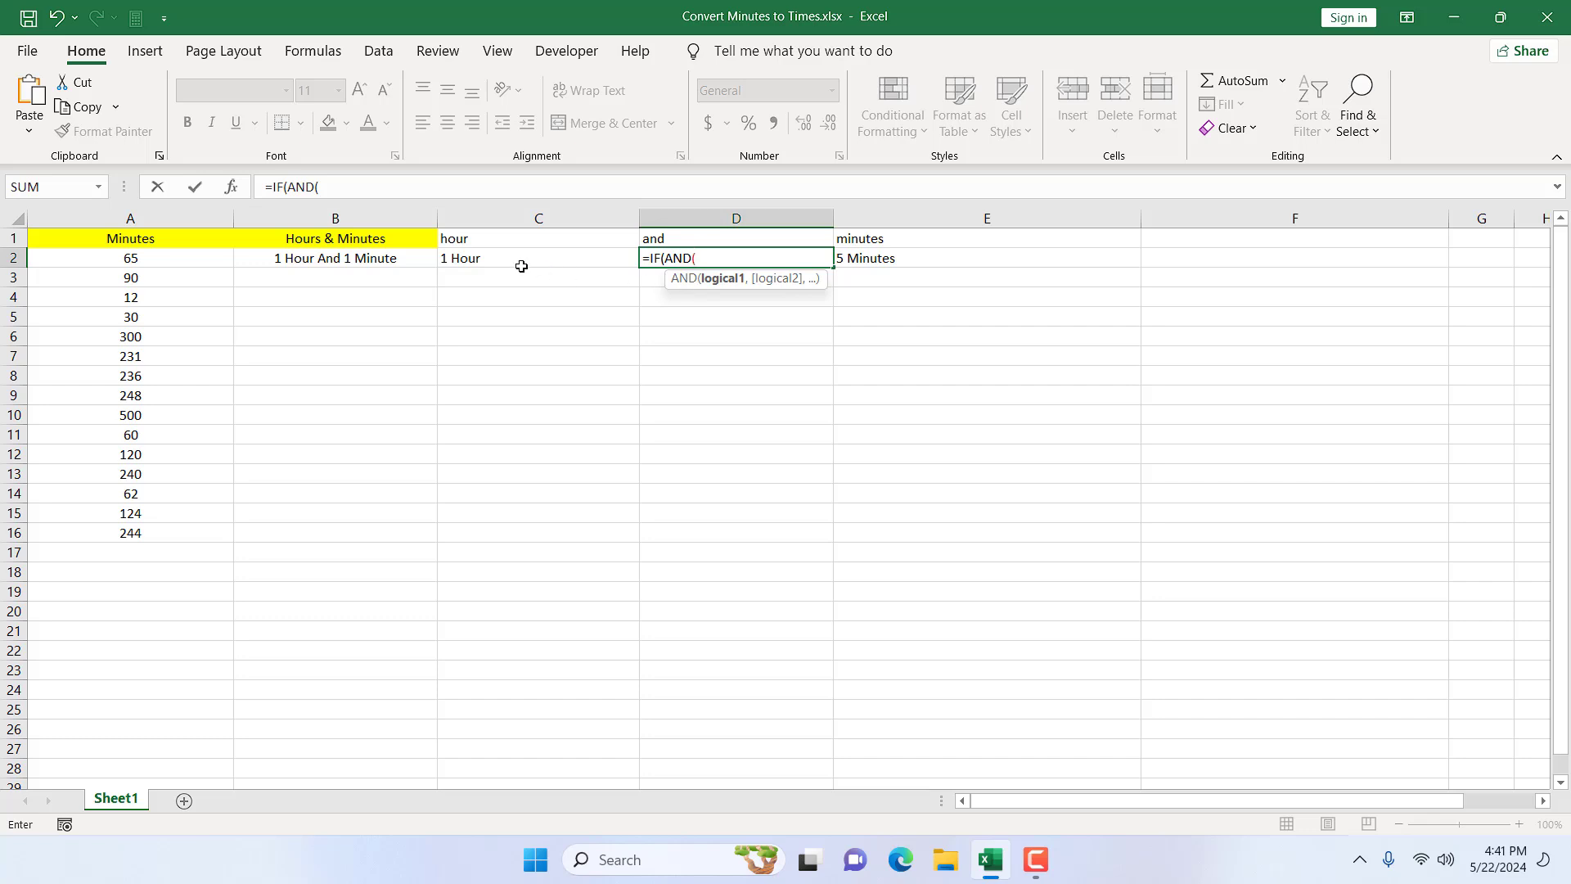
pyautogui.write('TRU')
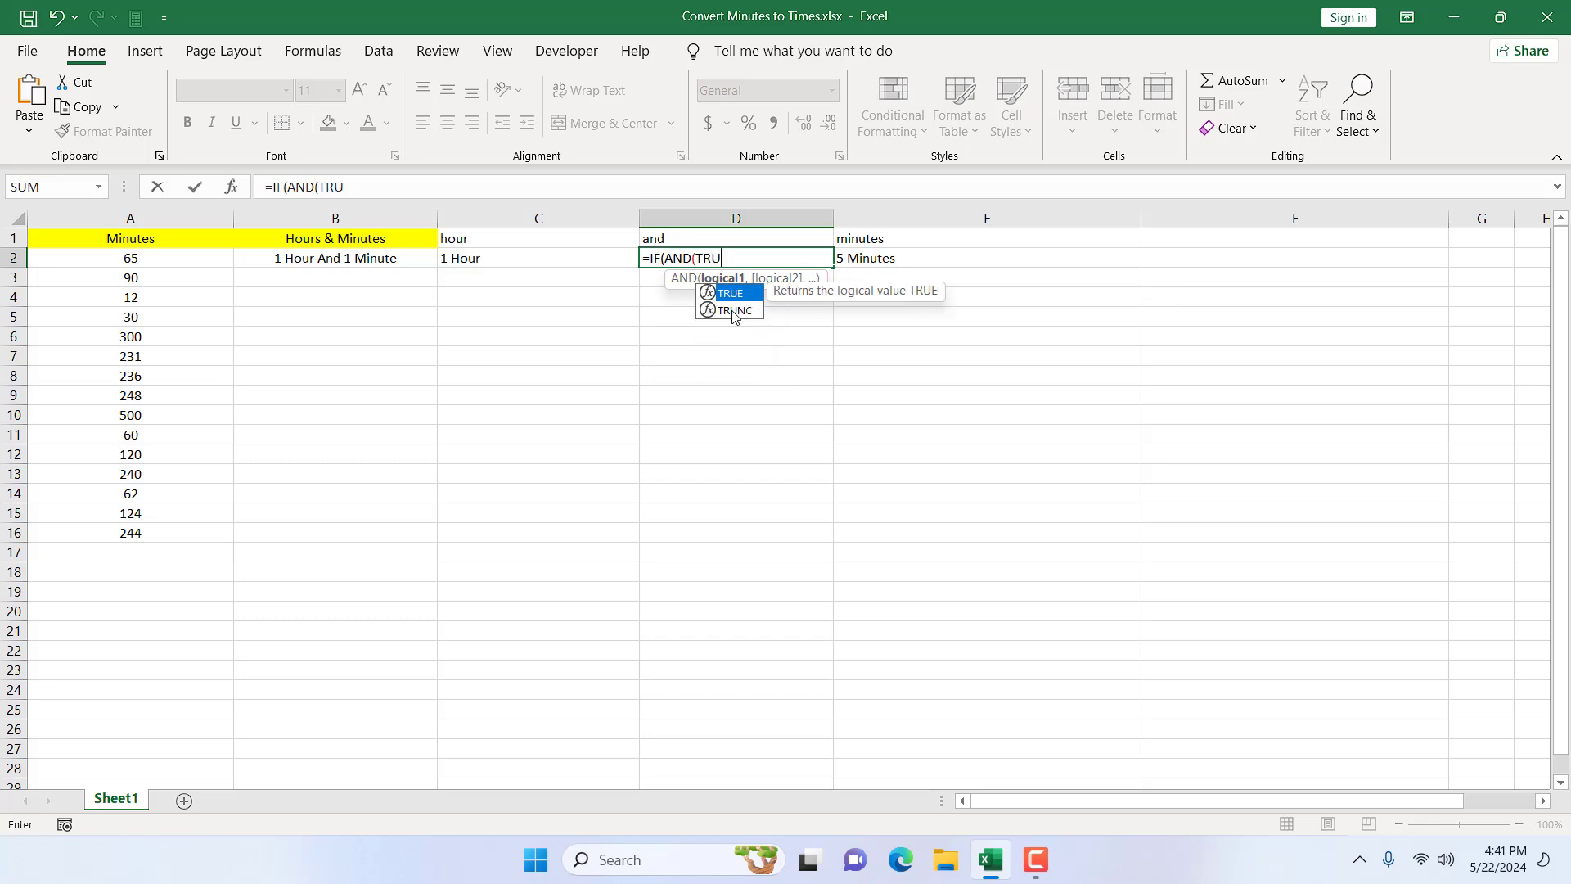
pyautogui.doubleClick(731, 310)
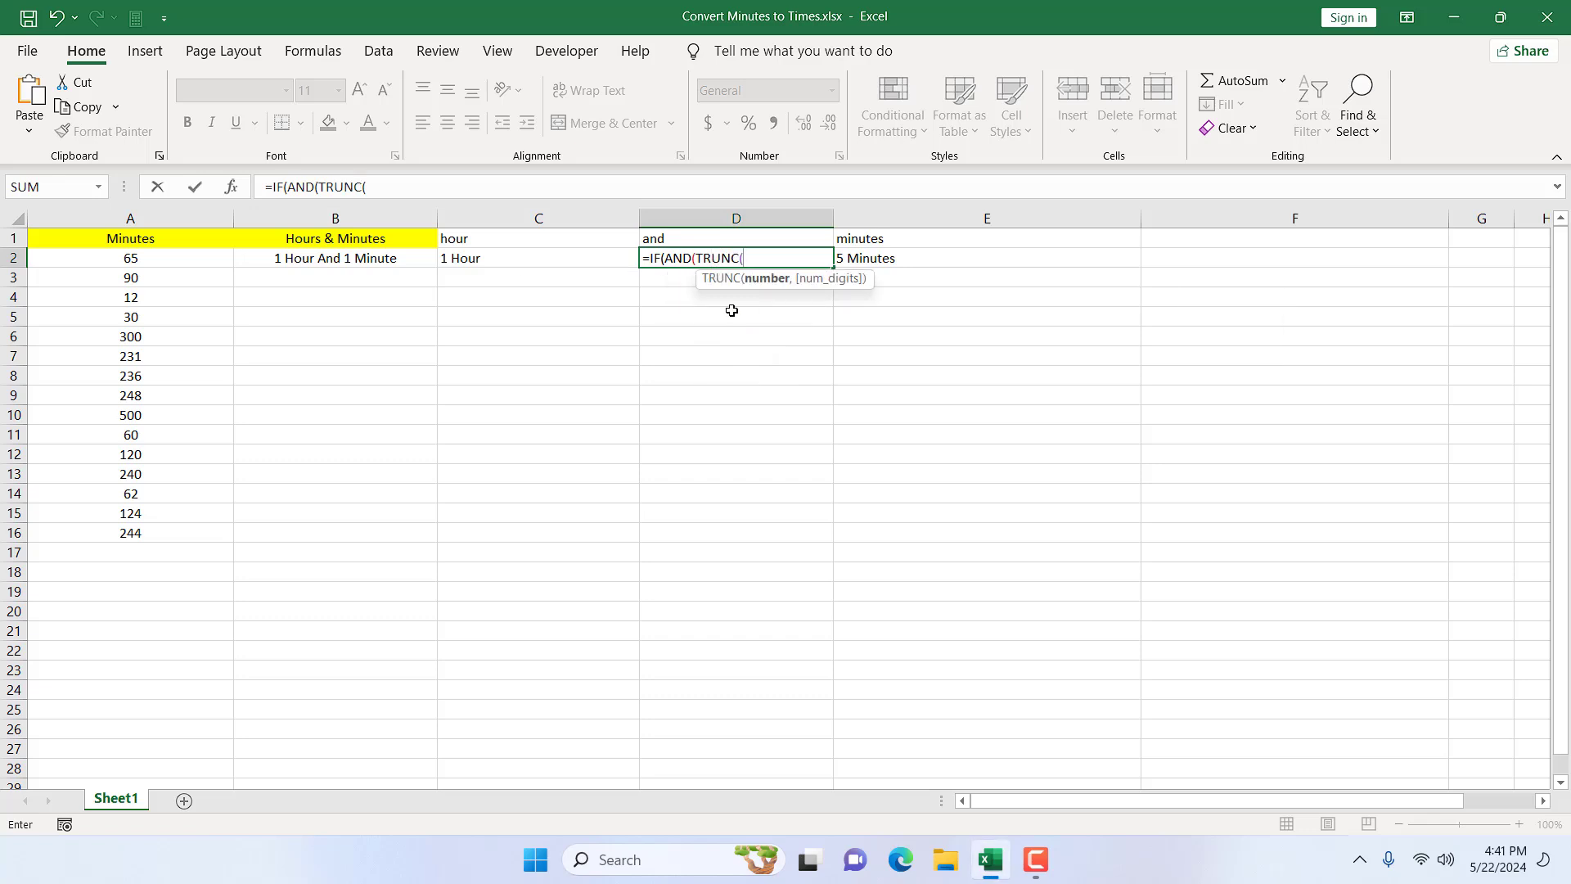
pyautogui.write('cONVE')
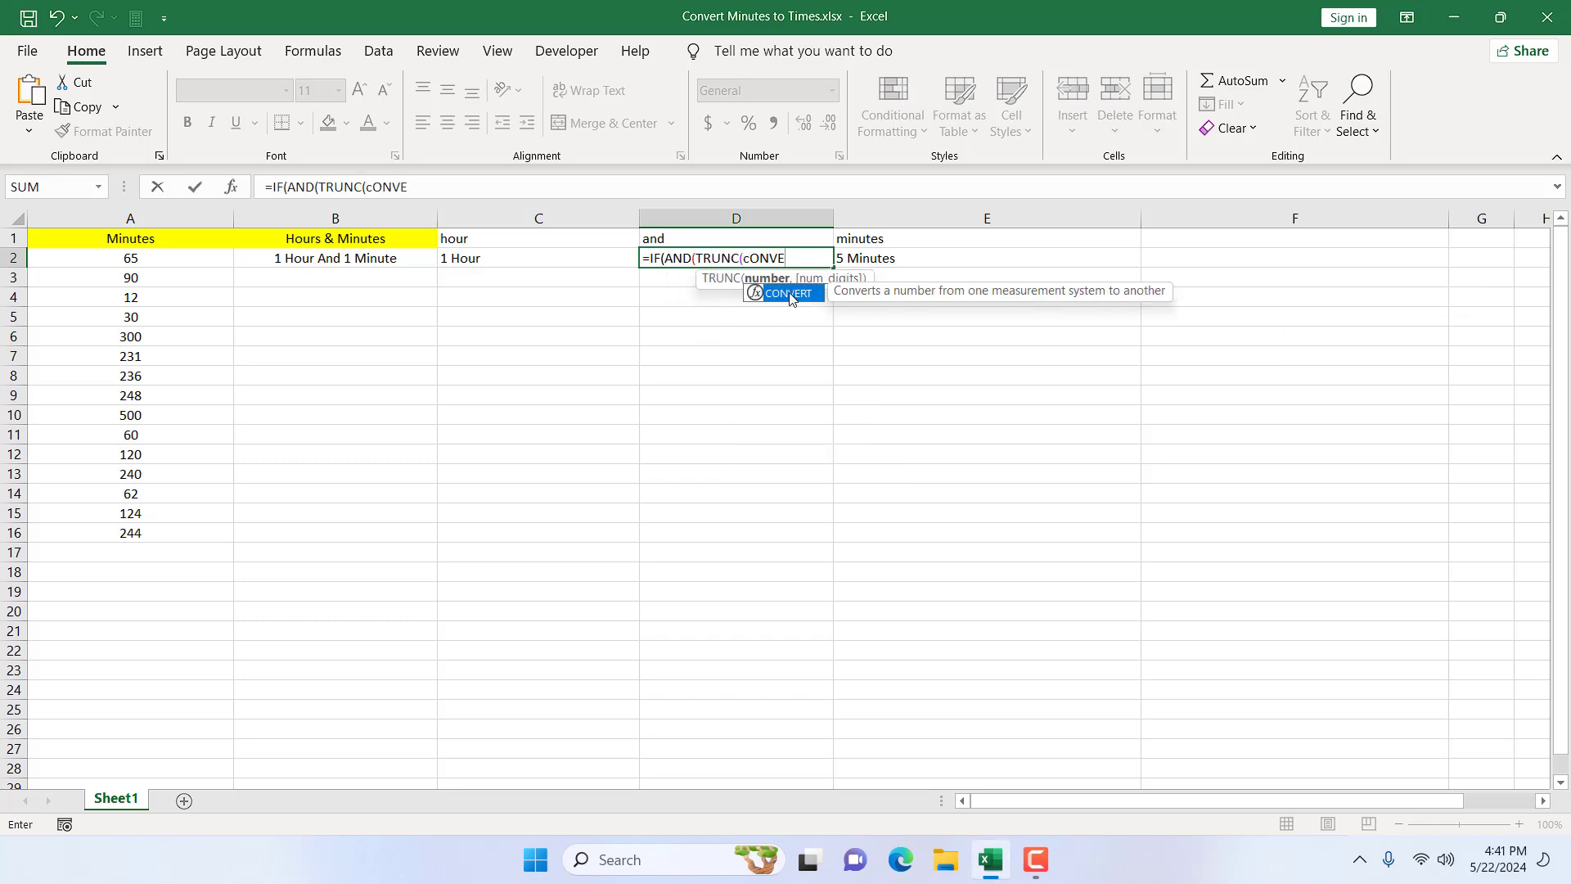
pyautogui.doubleClick(791, 295)
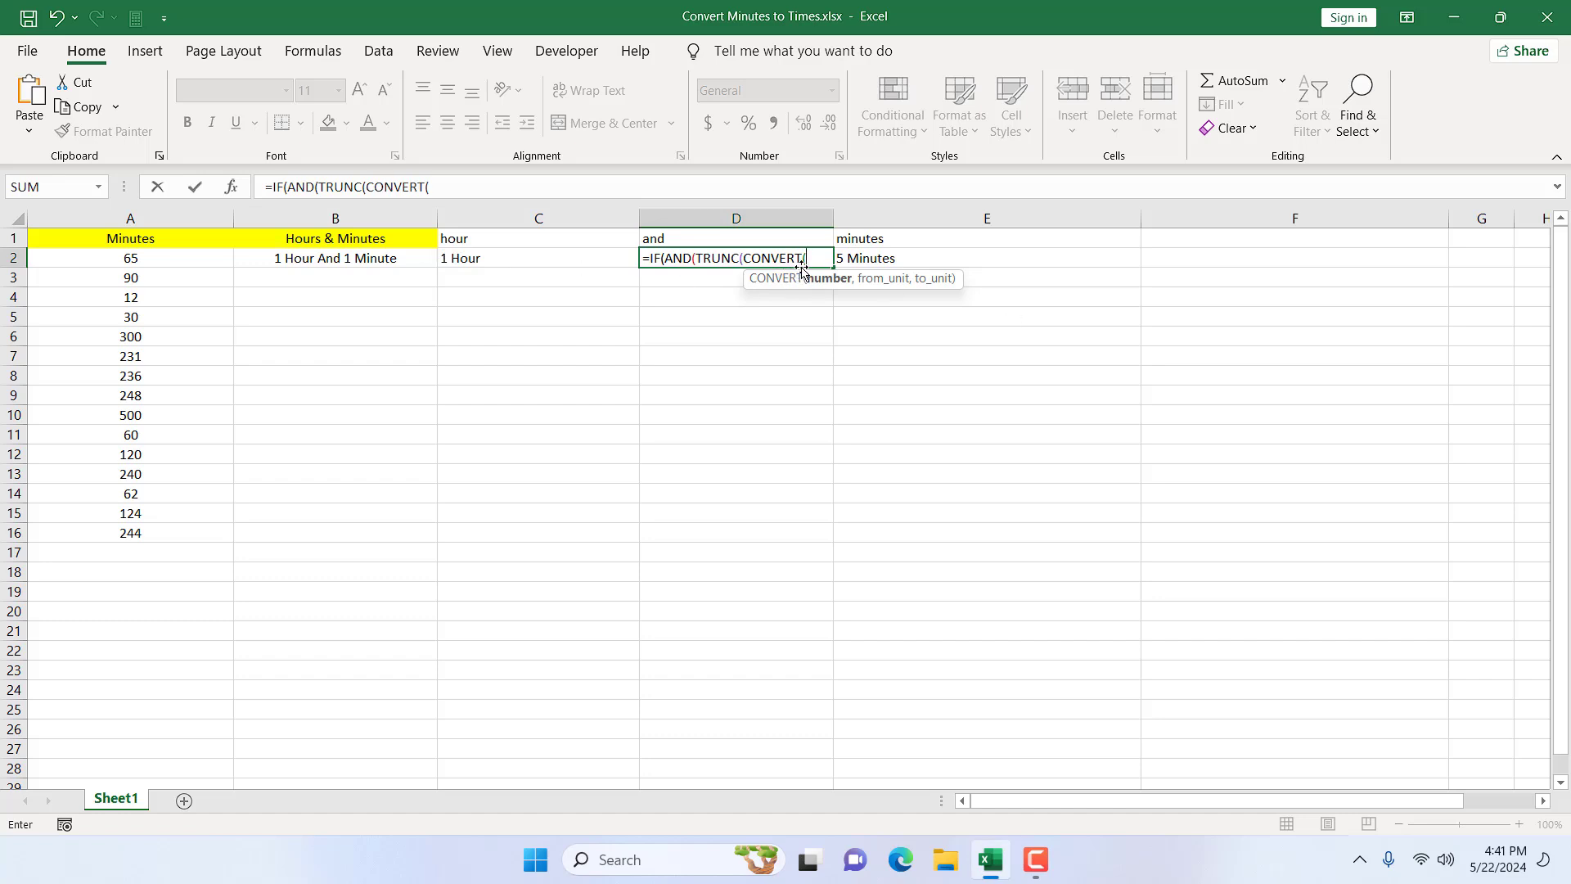
# Step: Complete the first AND condition in D2 as TRUNC(CONVERT(A2,"mn","hr"))<>0
pyautogui.click(159, 258)
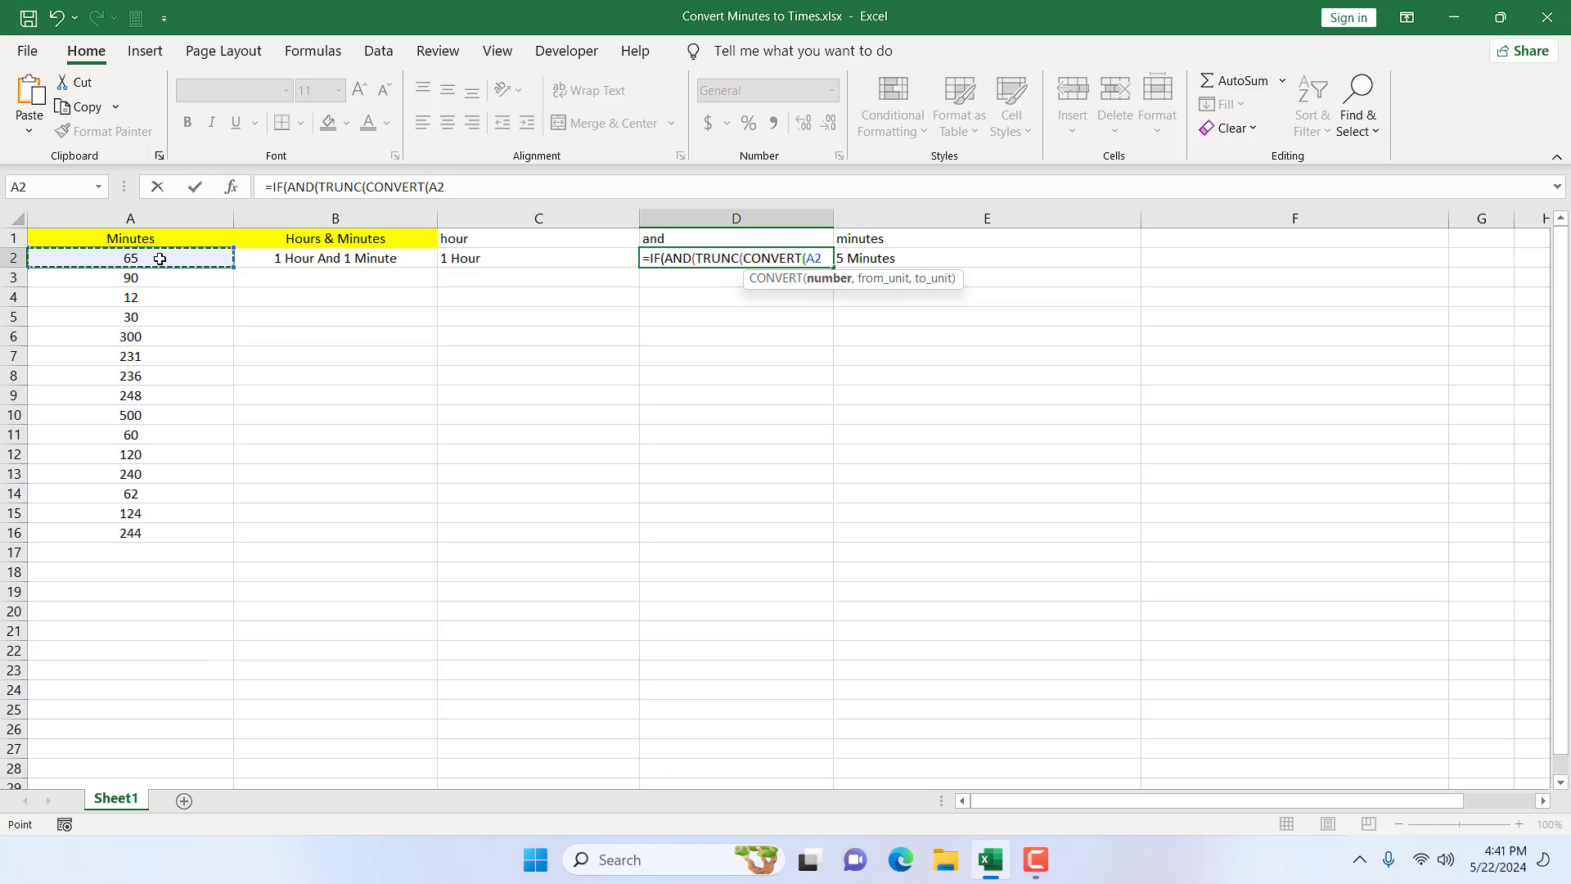
pyautogui.write(',"')
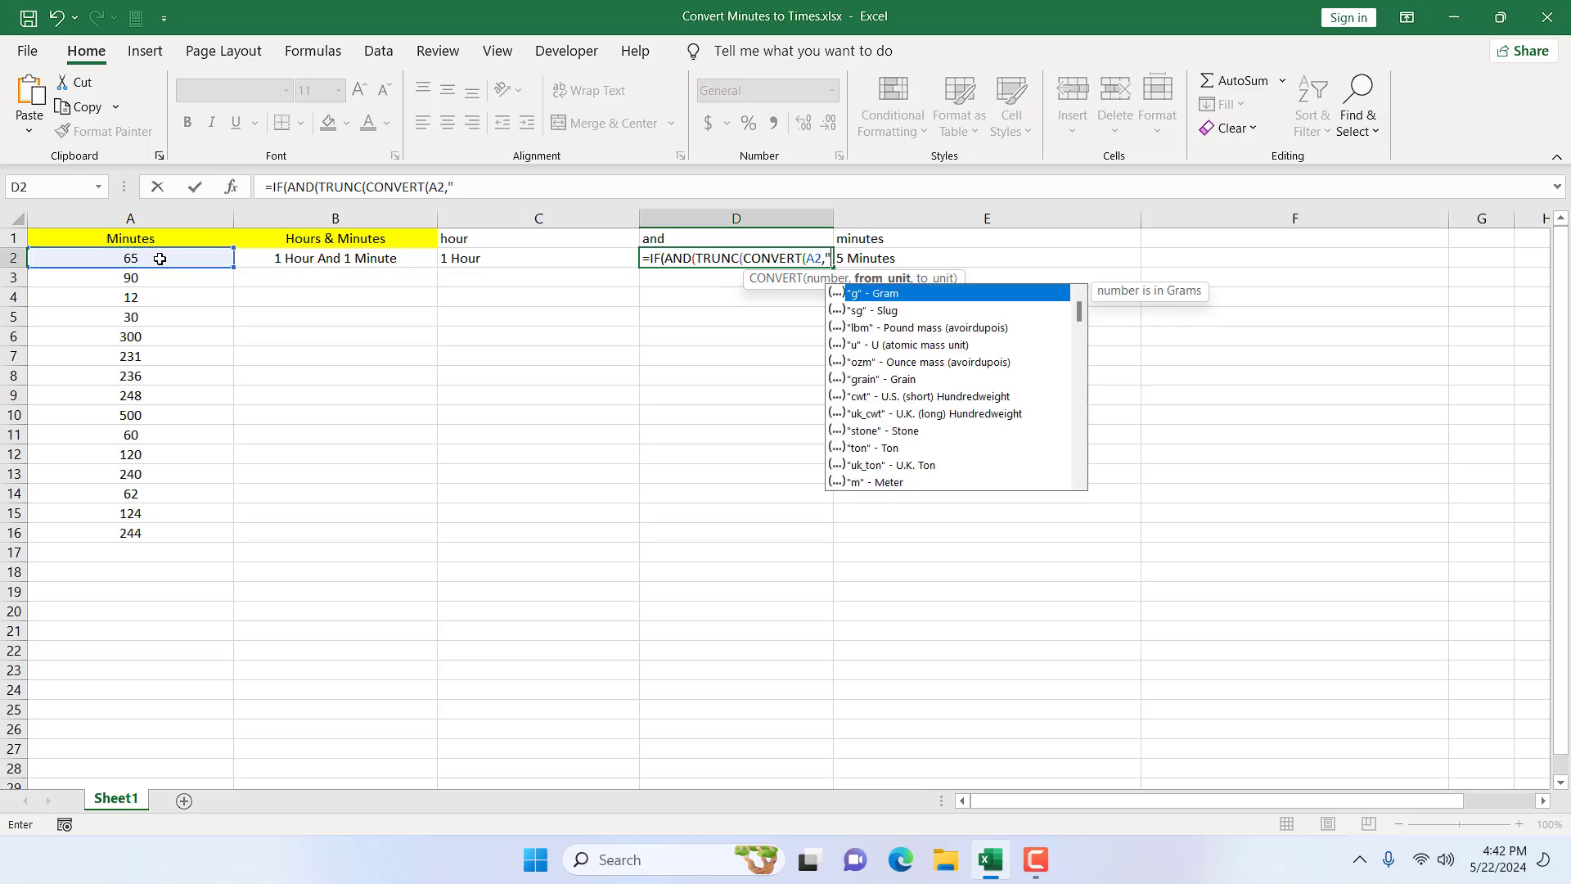
pyautogui.write('mn",')
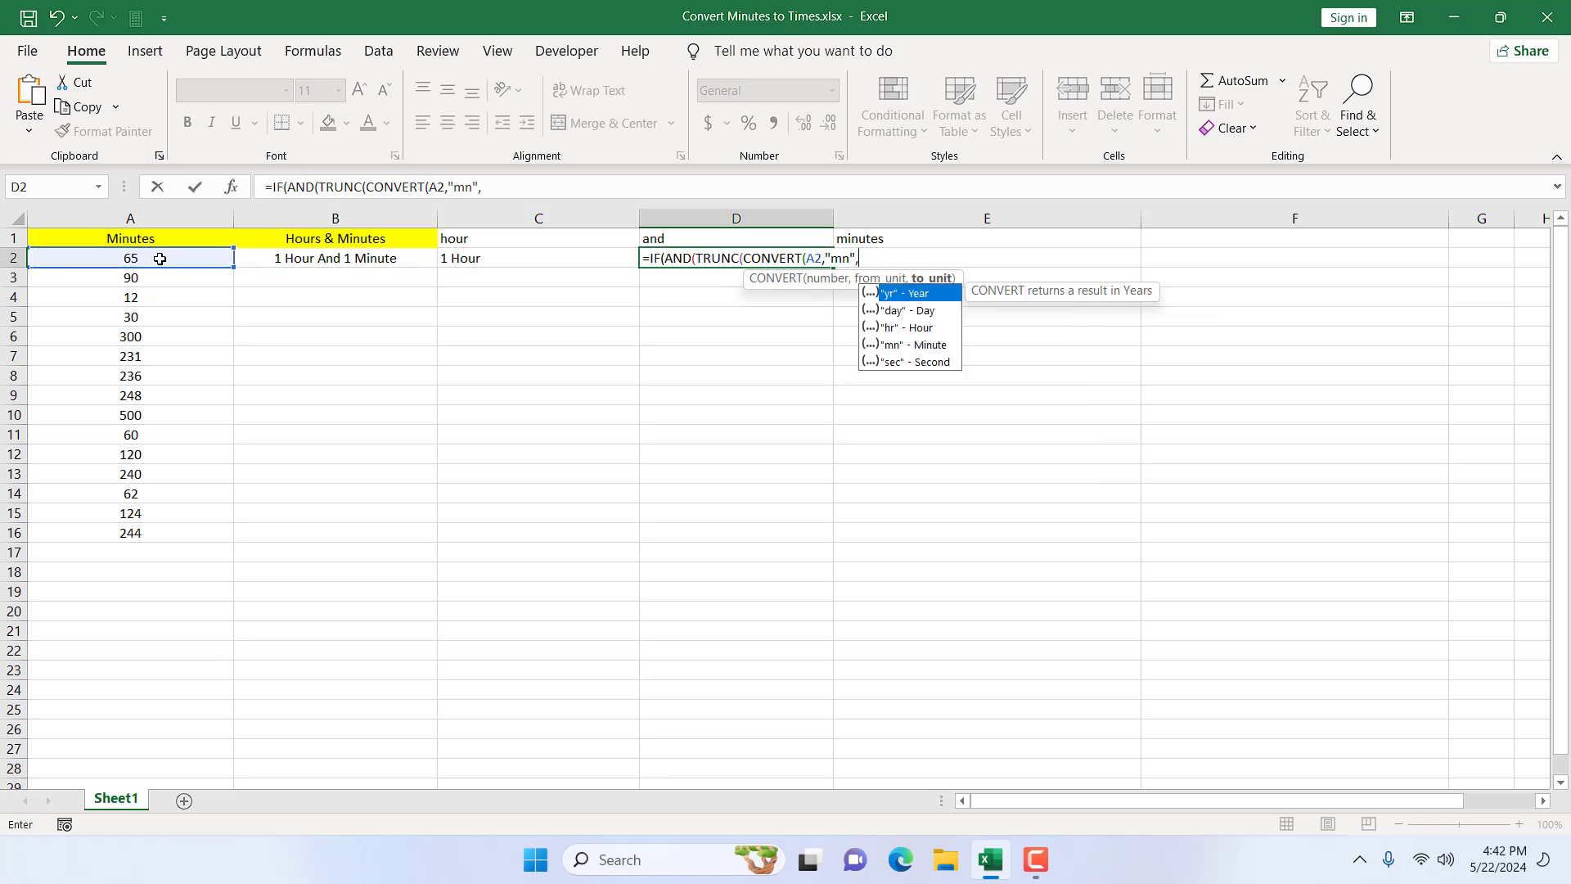
pyautogui.click(898, 330)
pyautogui.doubleClick(897, 330)
pyautogui.write(')')
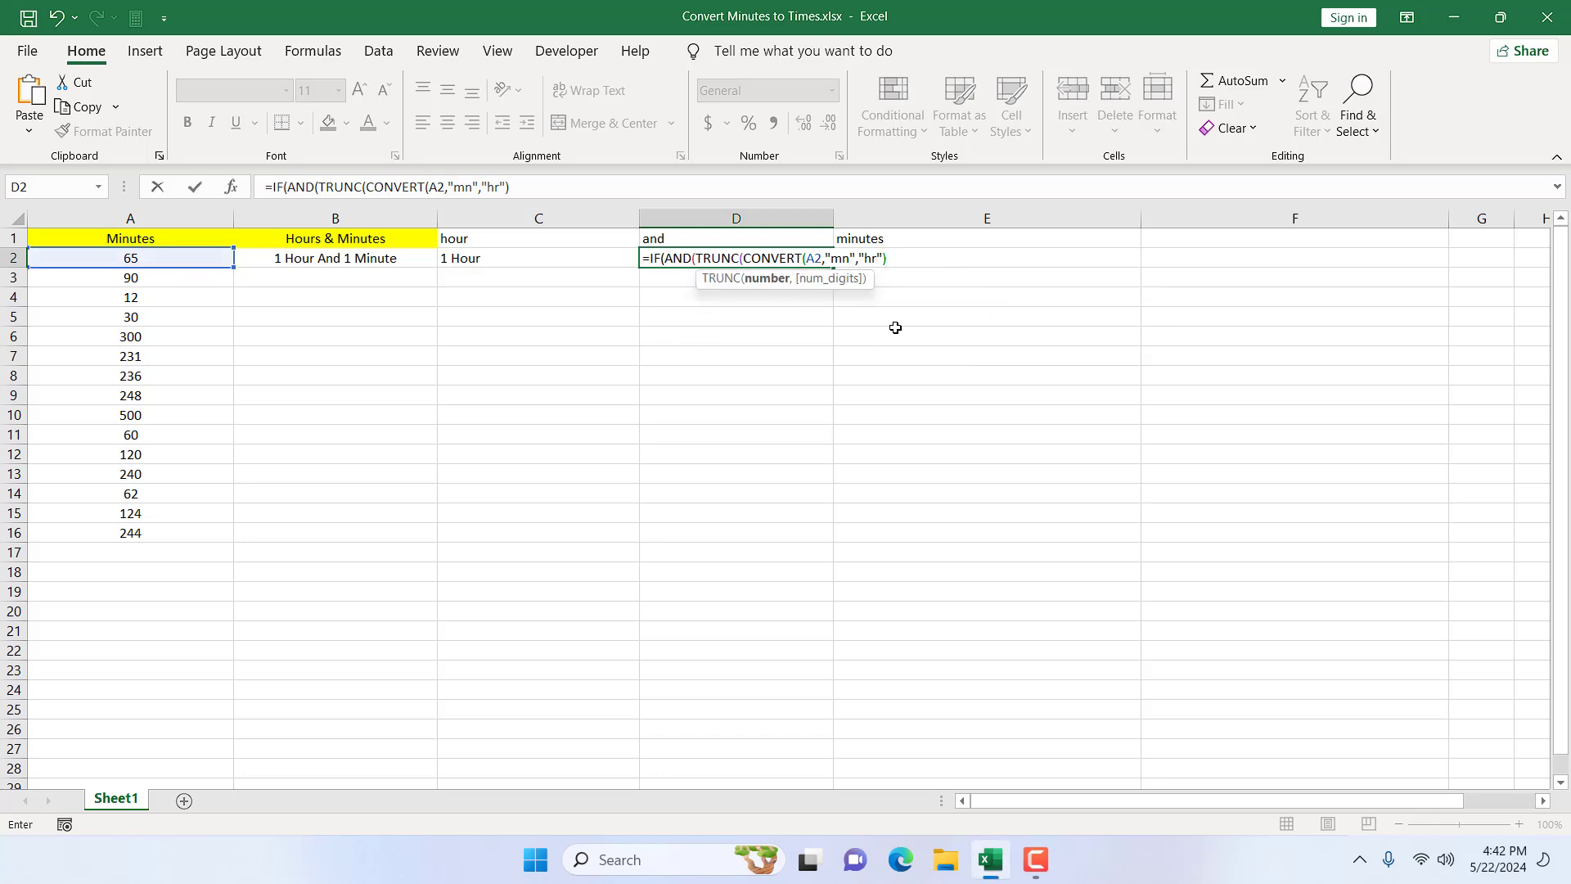
pyautogui.write(')')
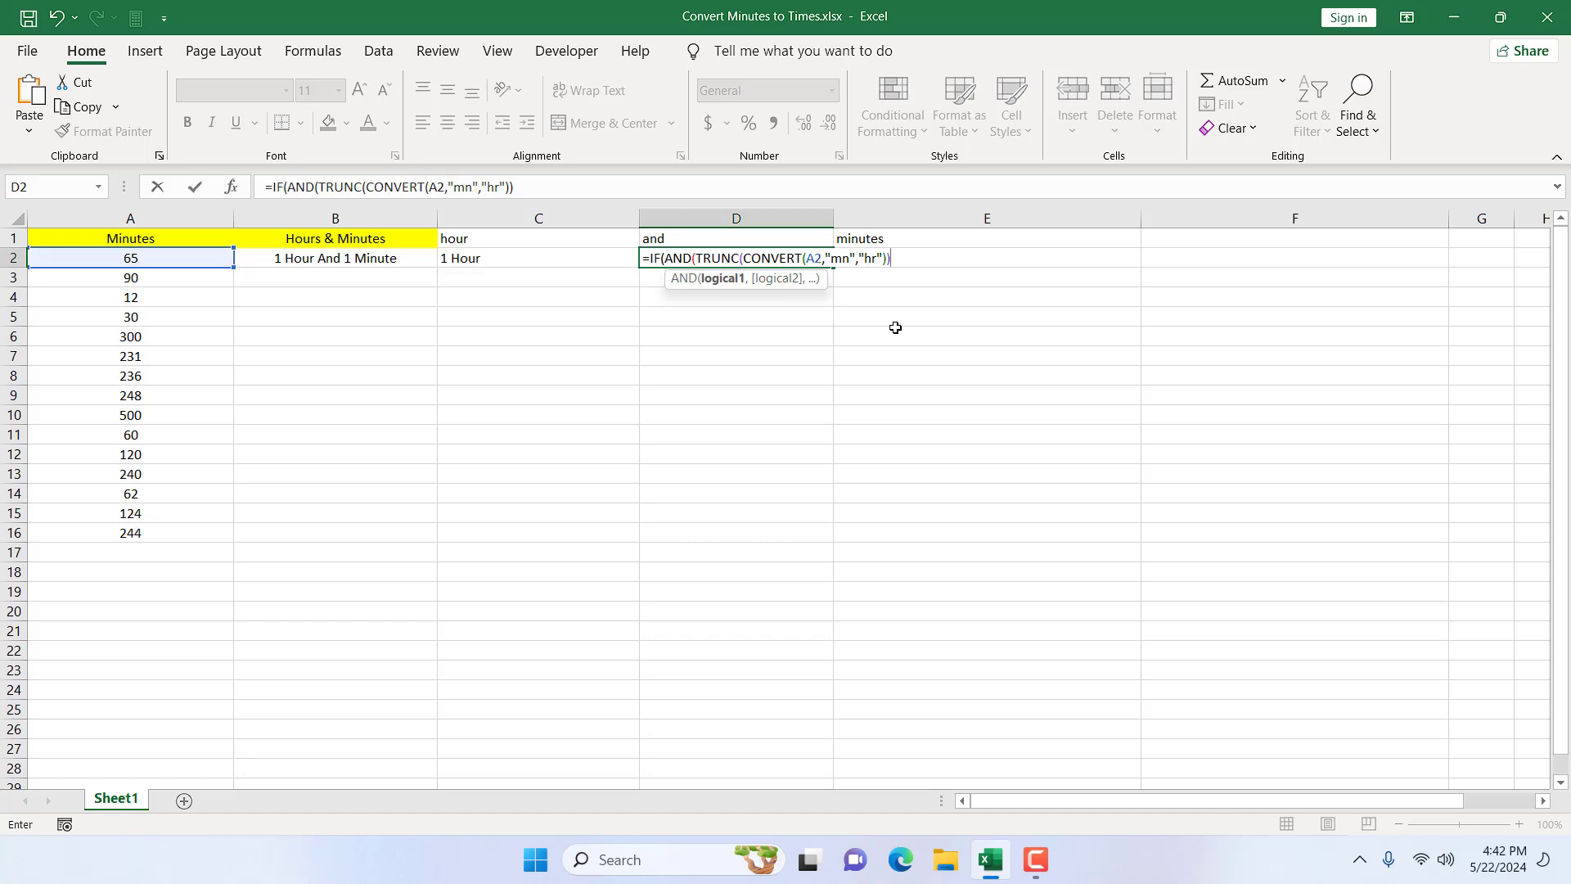
pyautogui.write('<>0,')
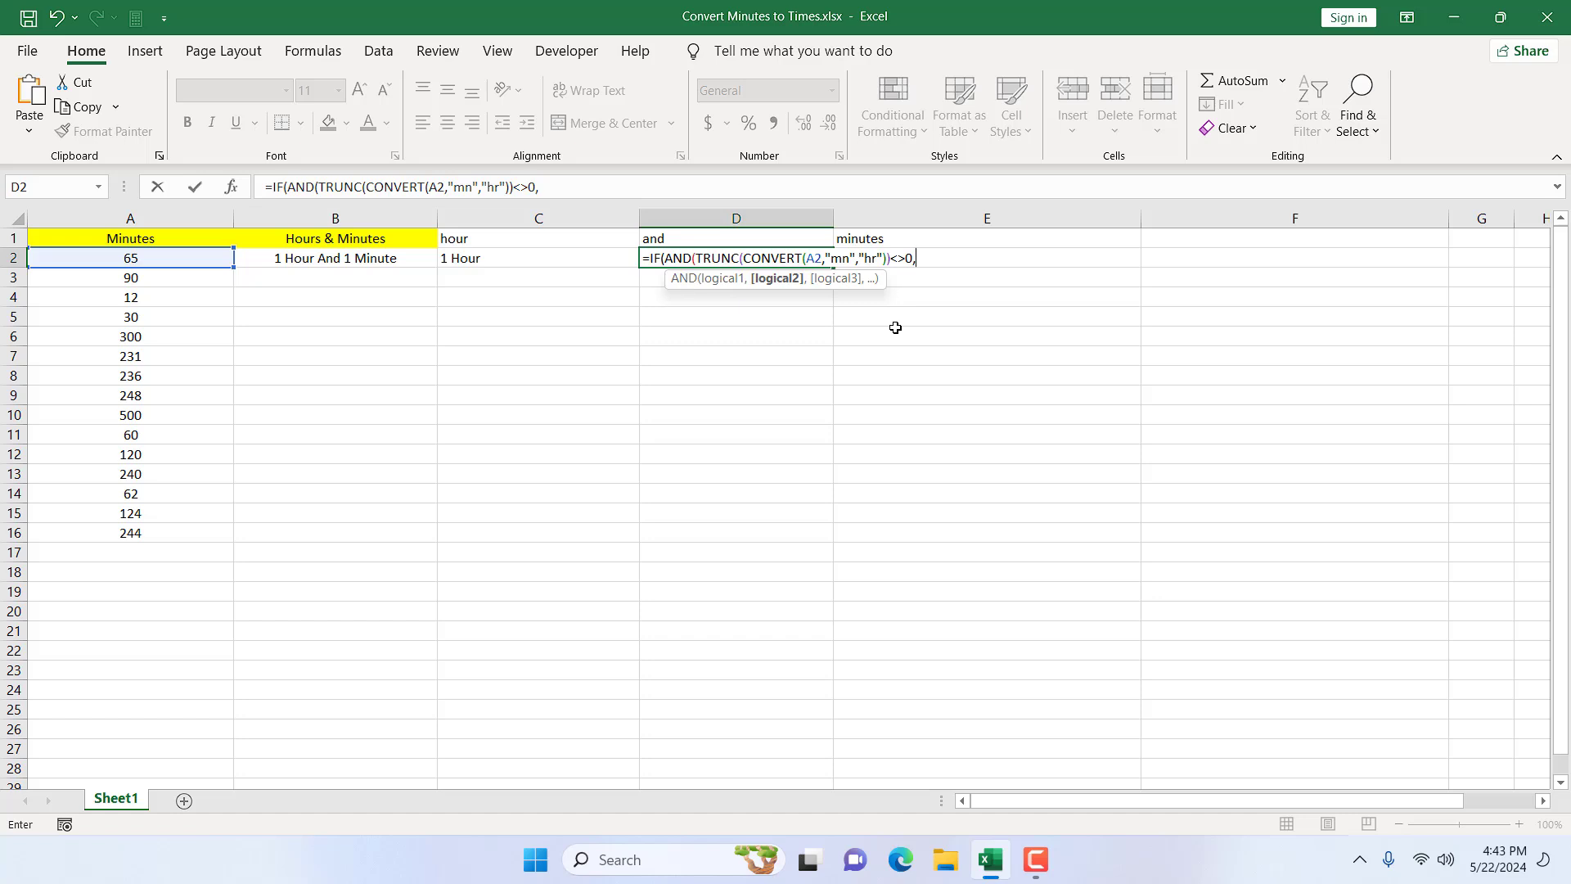
# Step: Add MOD(A2,60)<>0 as the second condition in the D2 formula and close the AND function
pyautogui.write('MOD(')
pyautogui.click(184, 253)
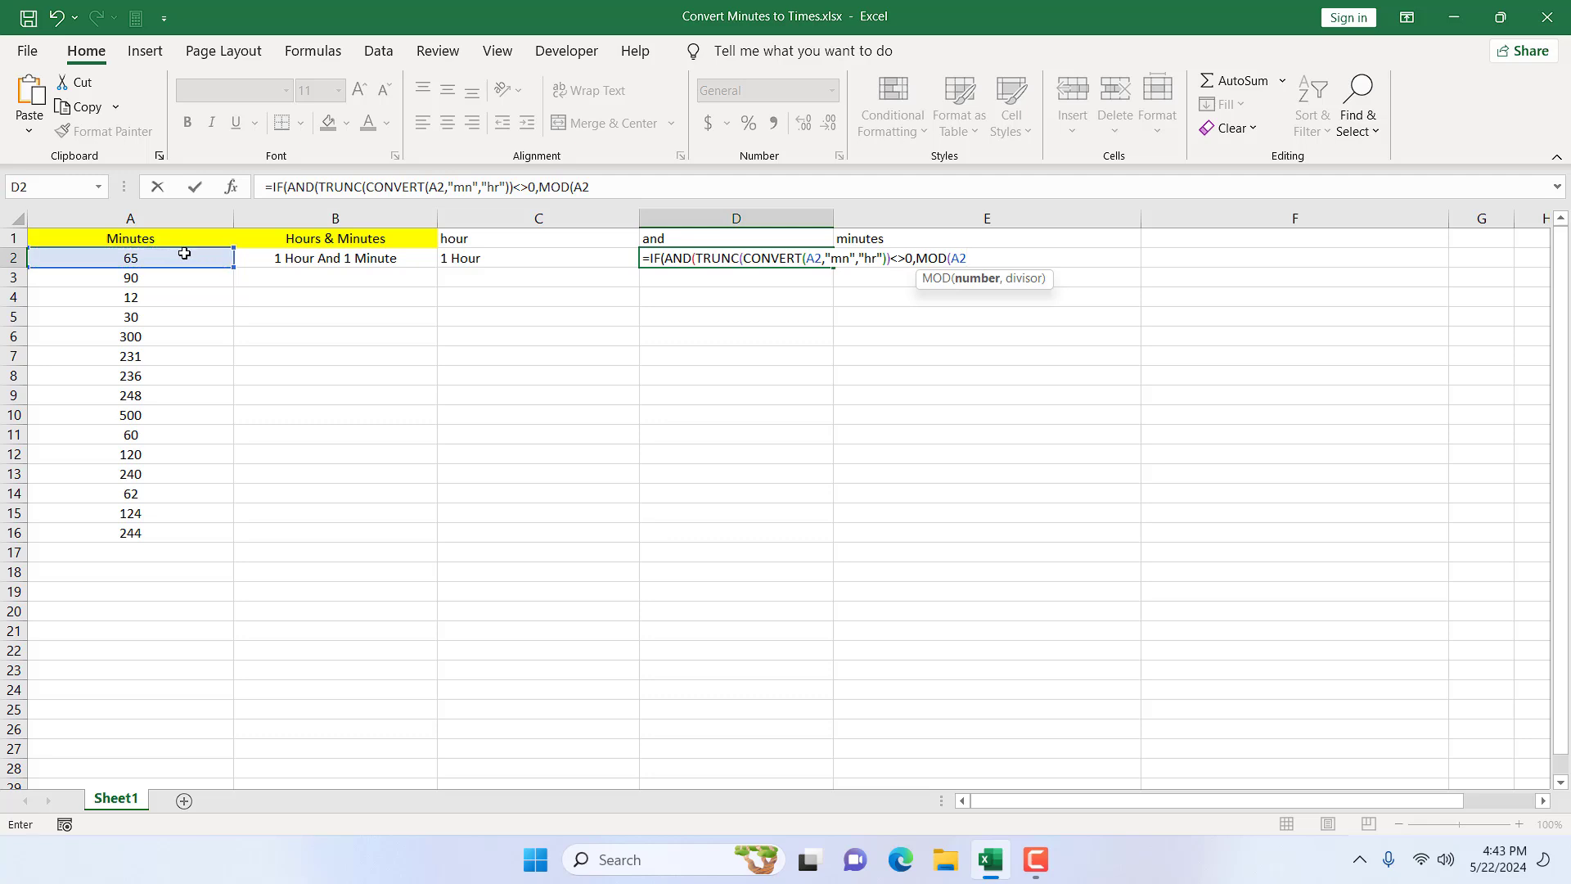
pyautogui.write(',60)<>')
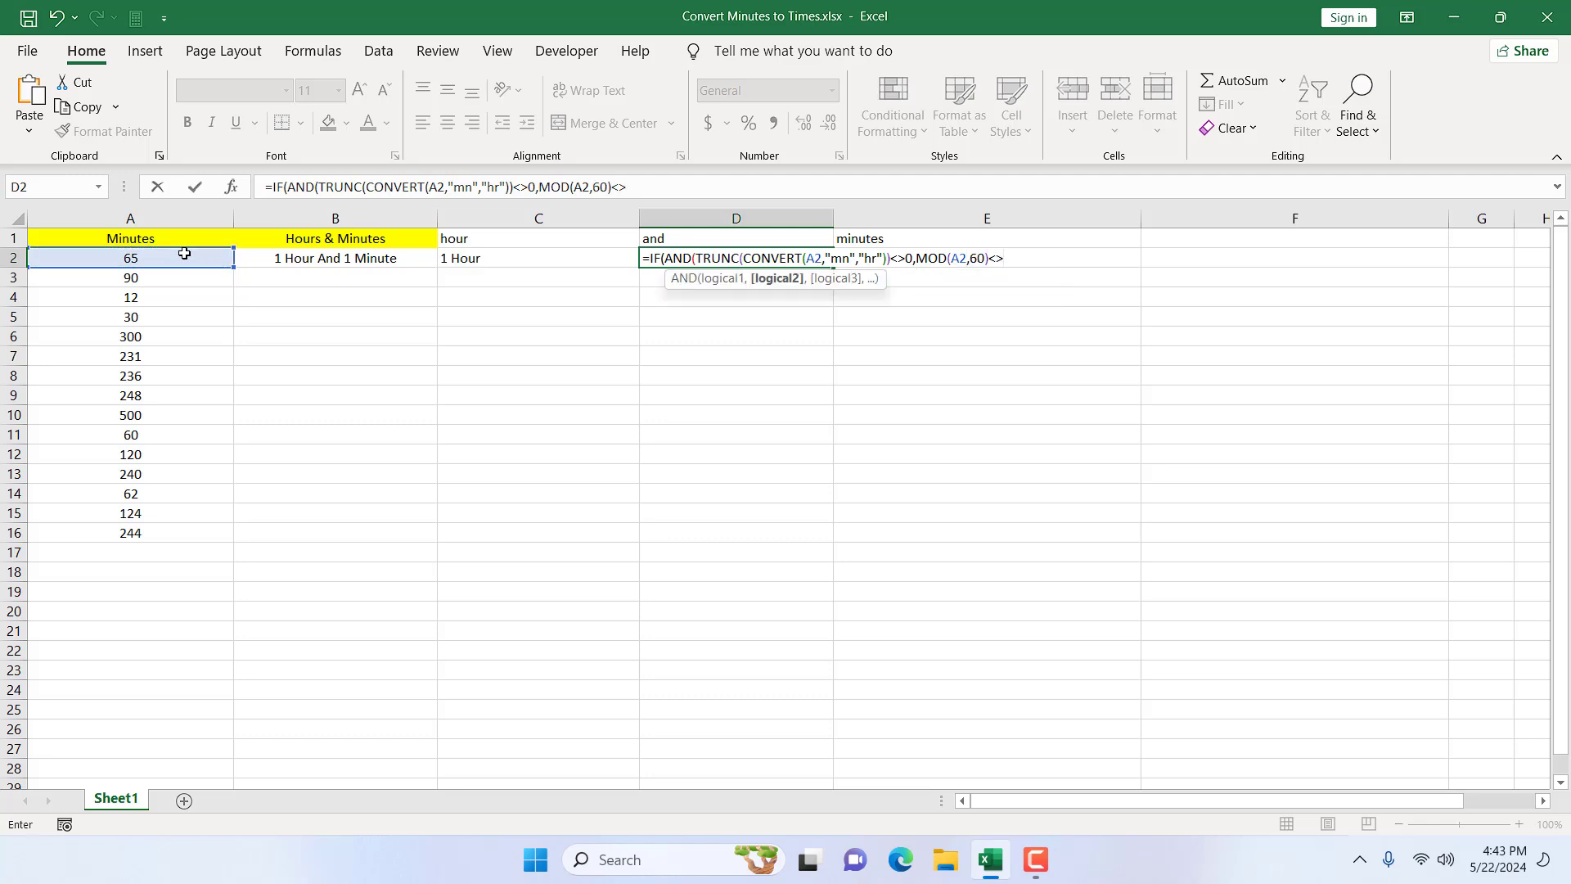
pyautogui.write('0)')
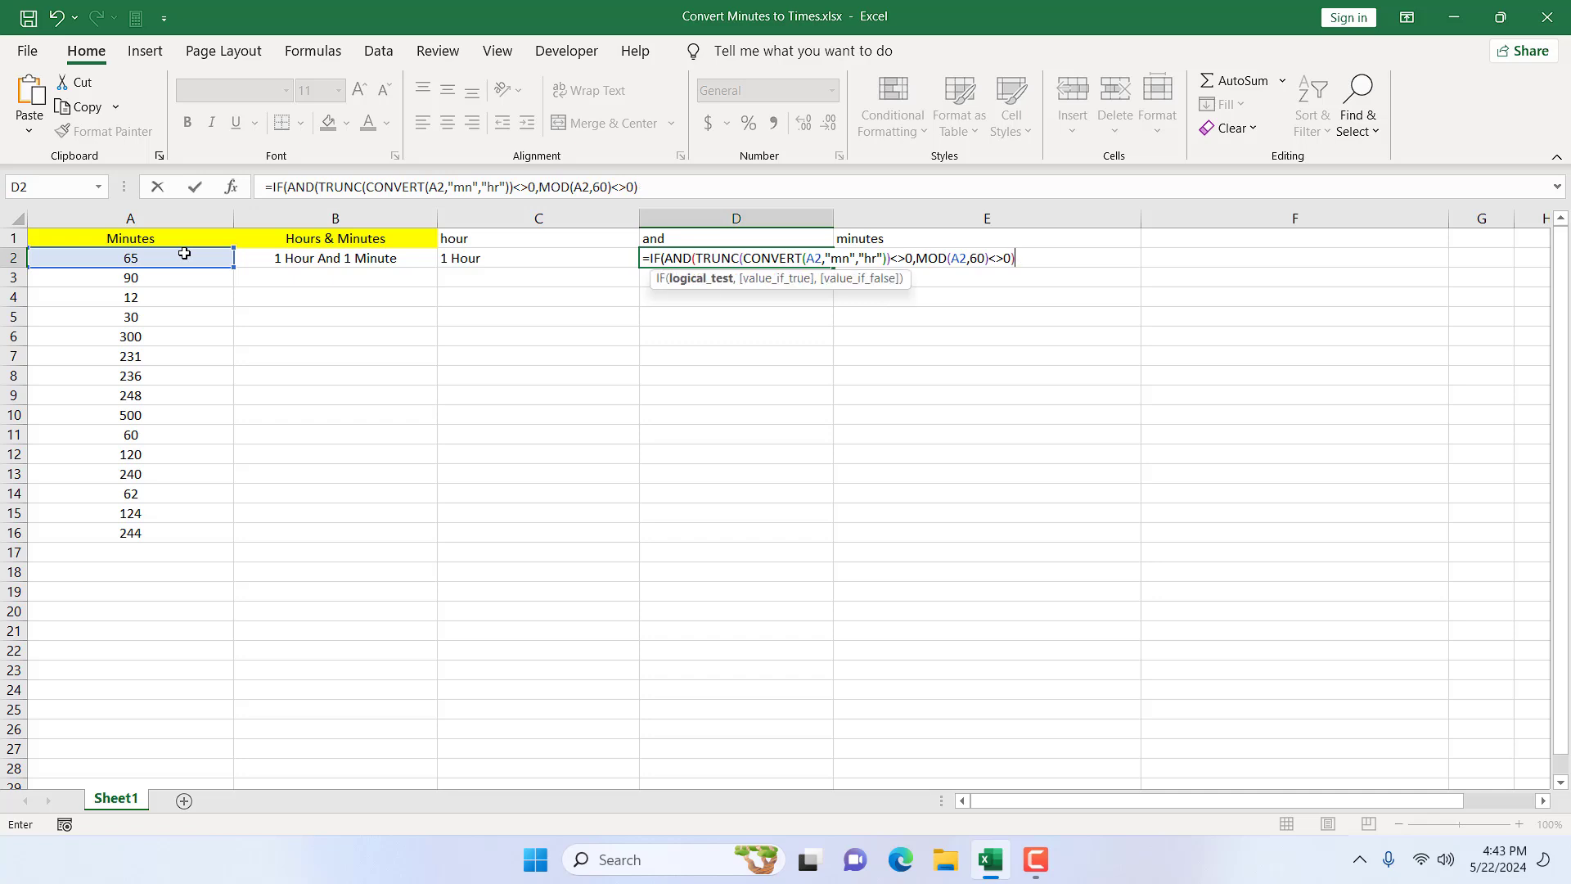
# Step: Finish the IF in D2 with " And " as the true value and "" as the false value
pyautogui.write(',')
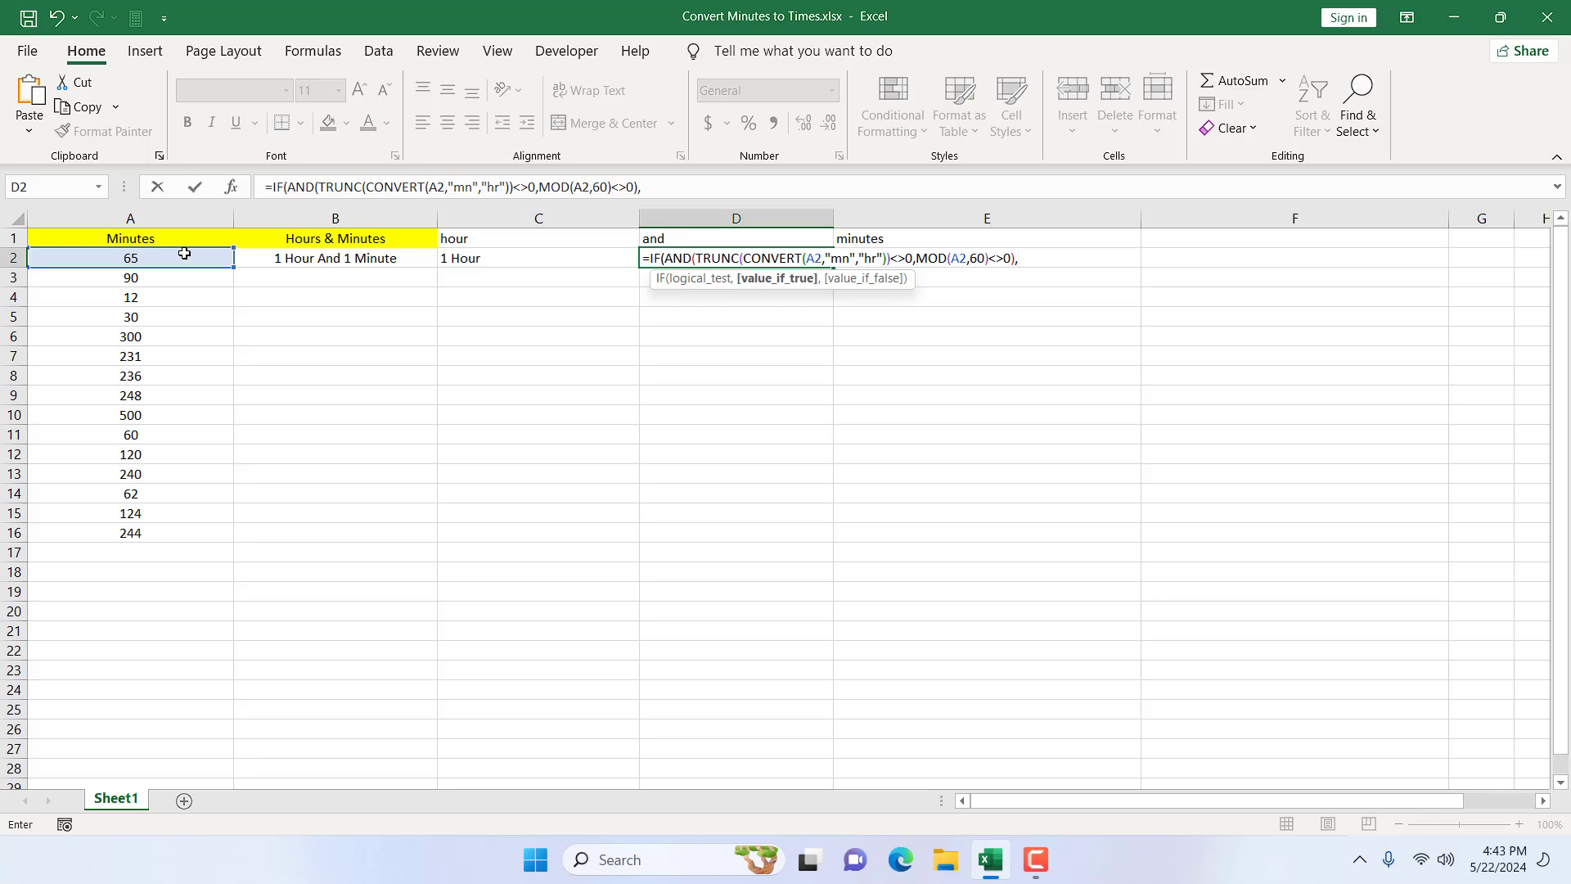
pyautogui.write('" And ",')
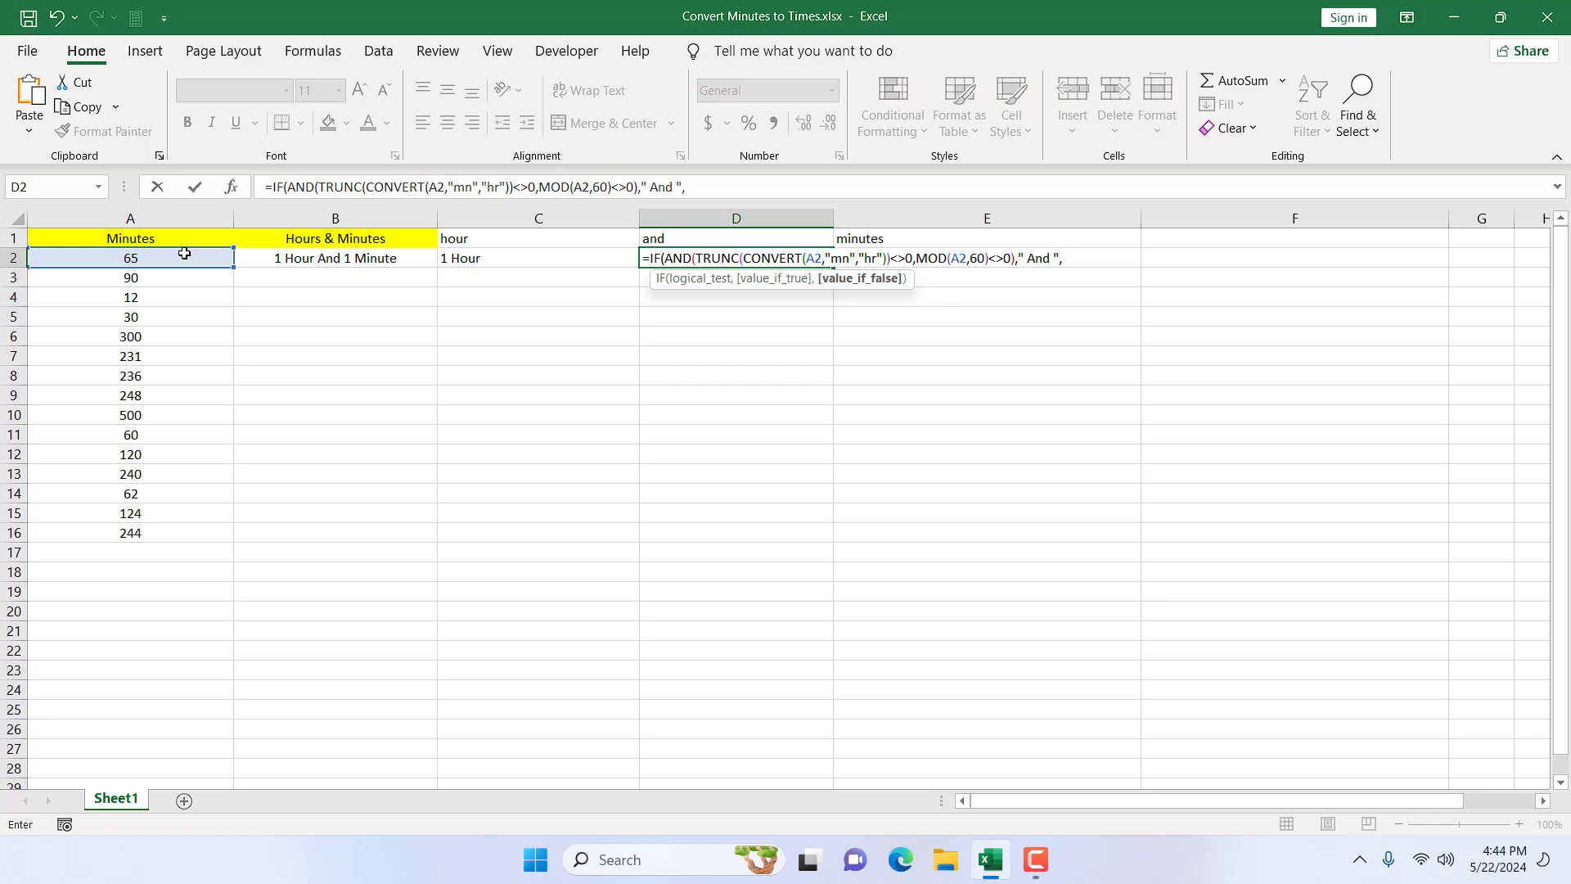
pyautogui.write('"")')
pyautogui.press('Return')
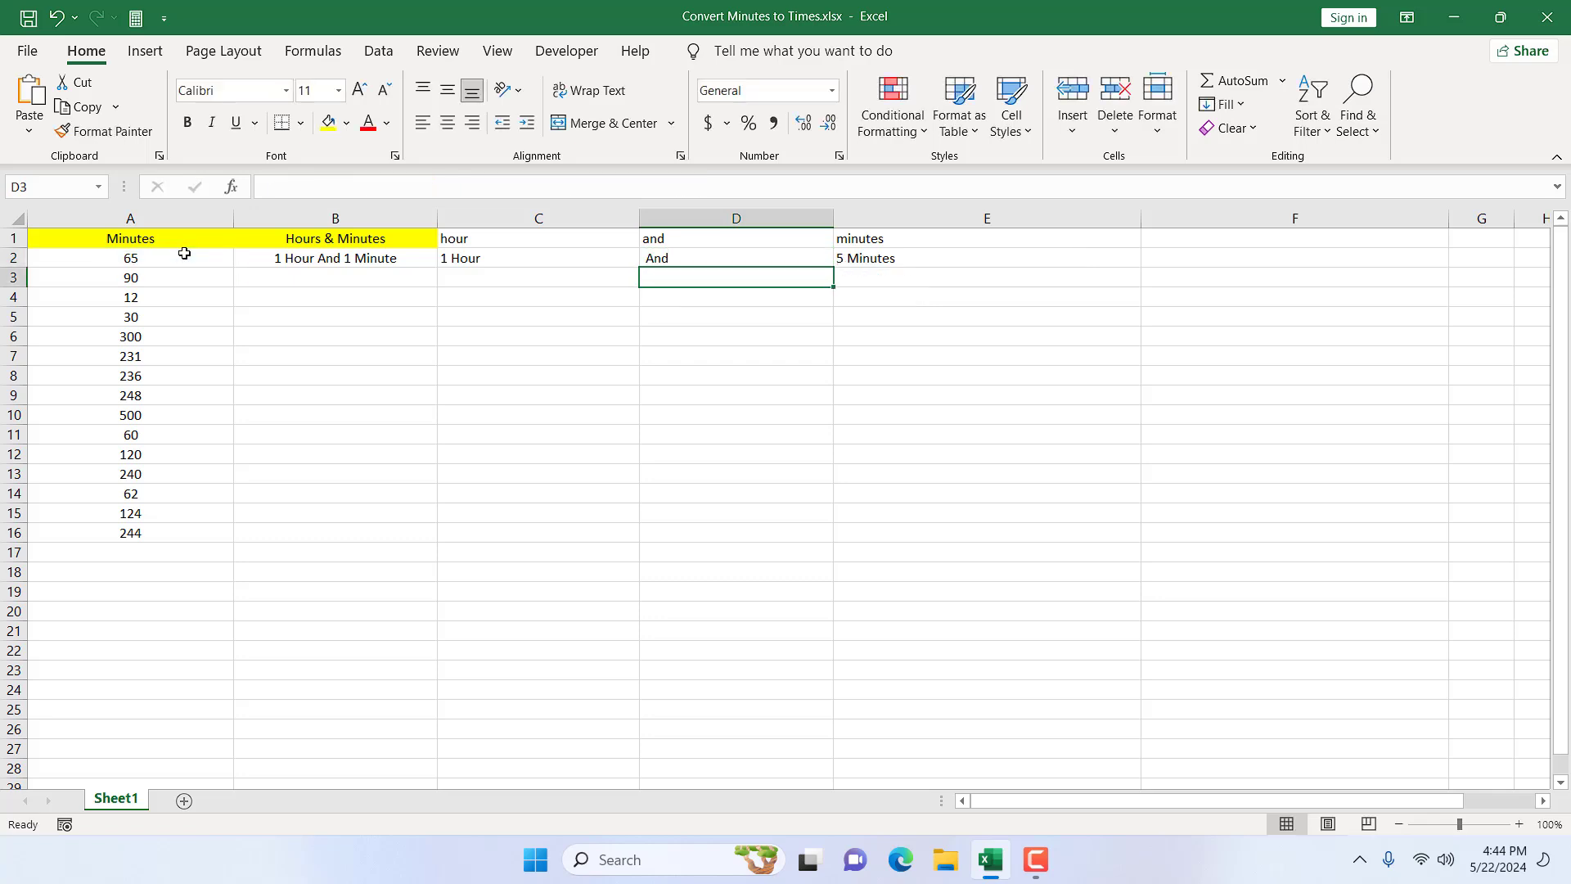
# Step: Clear the sample text from B2 and set the minutes in A2 to 120
pyautogui.click(289, 259)
pyautogui.press('Delete')
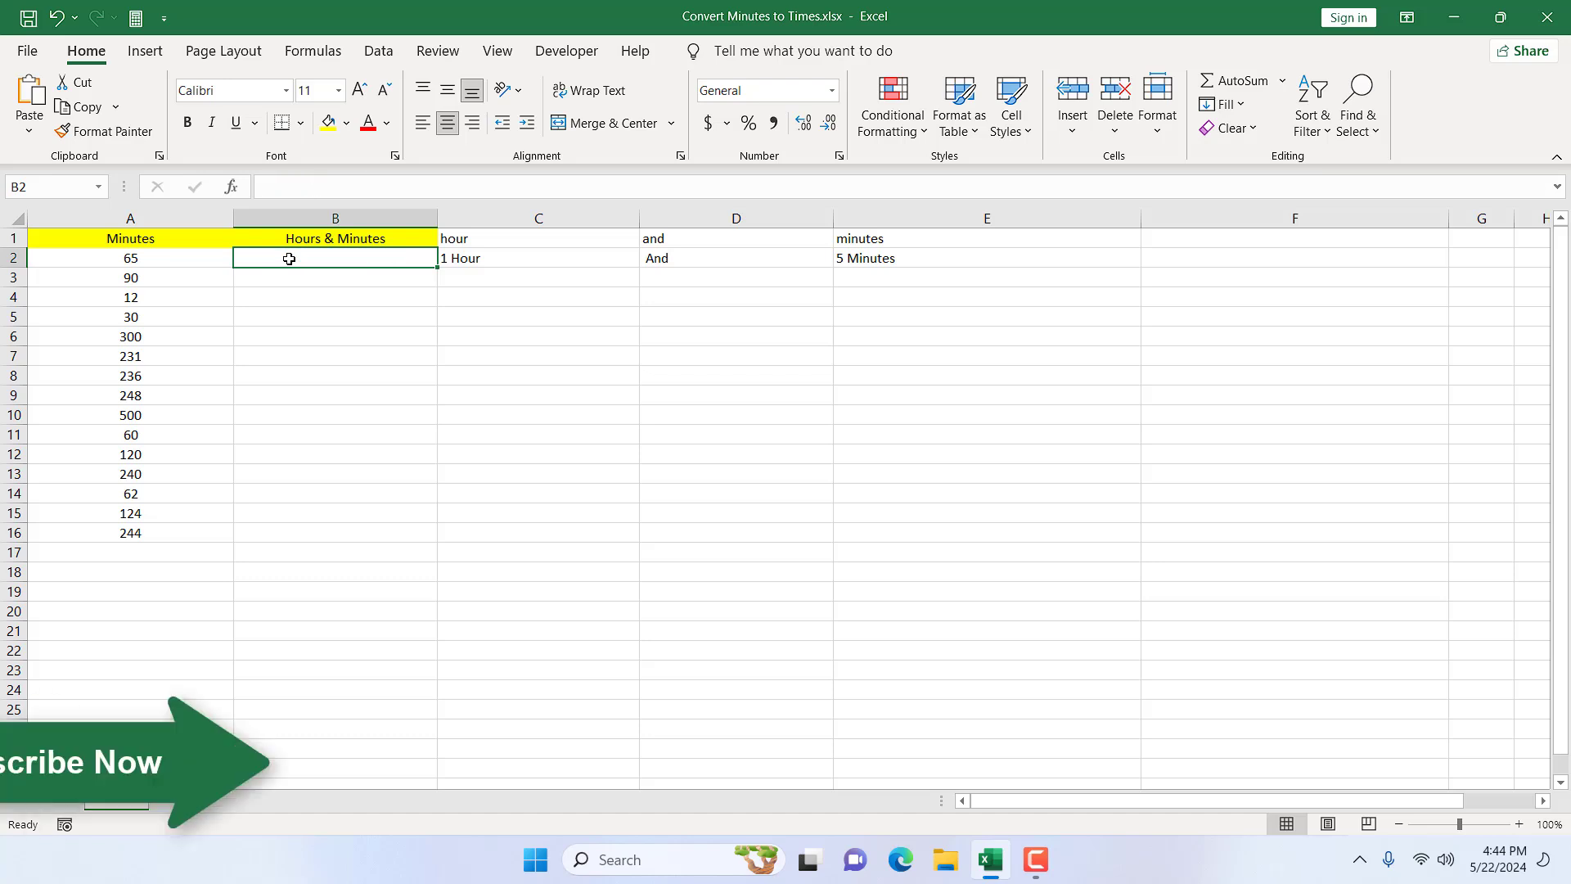
pyautogui.click(200, 256)
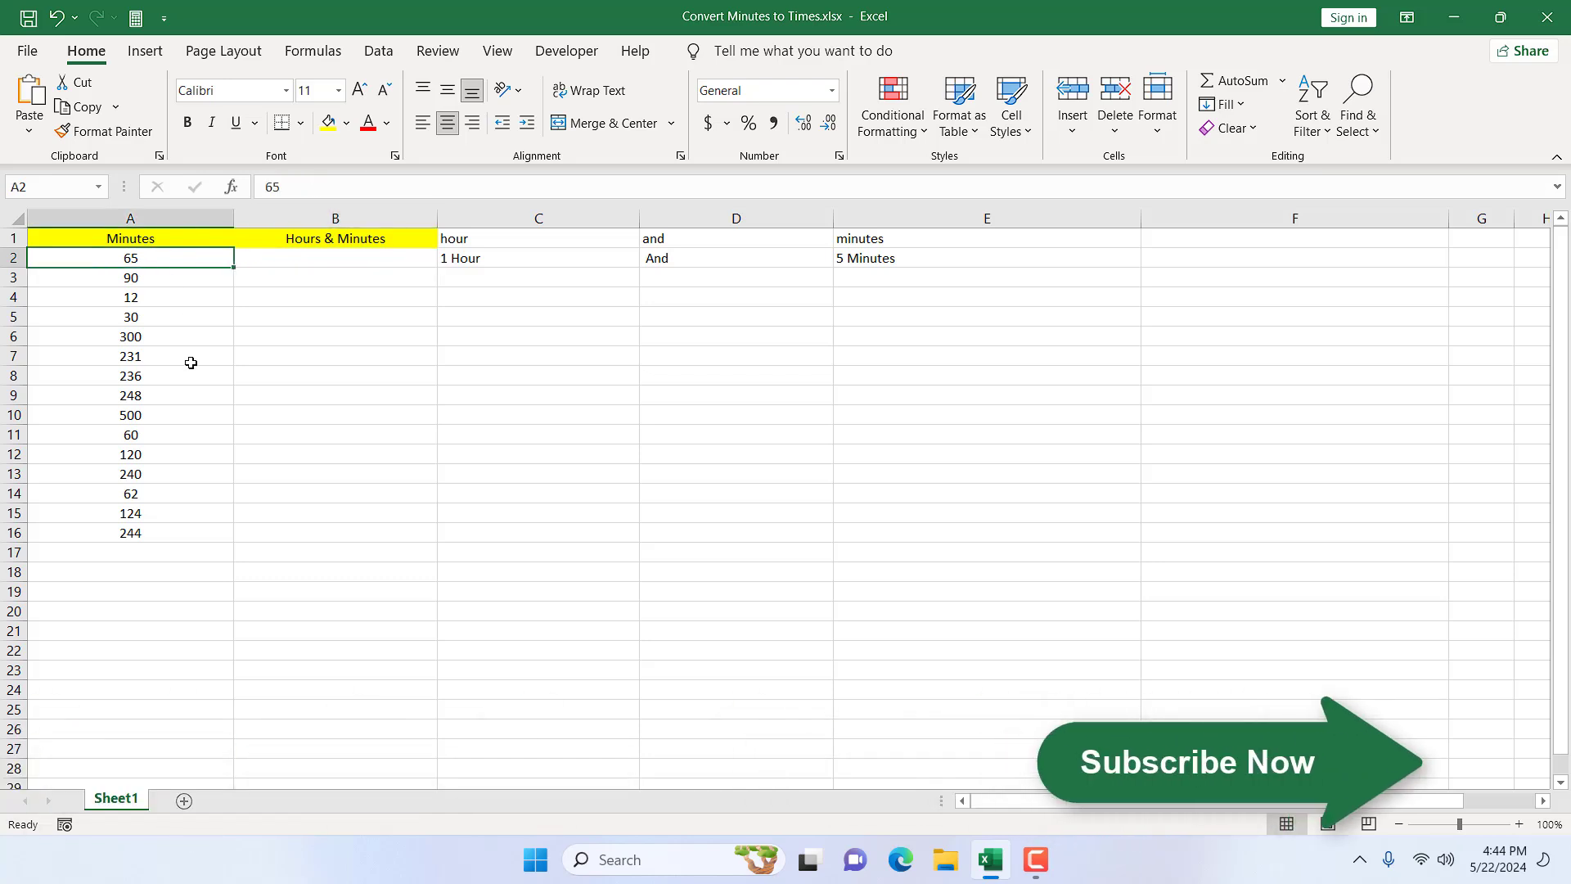
pyautogui.write('120')
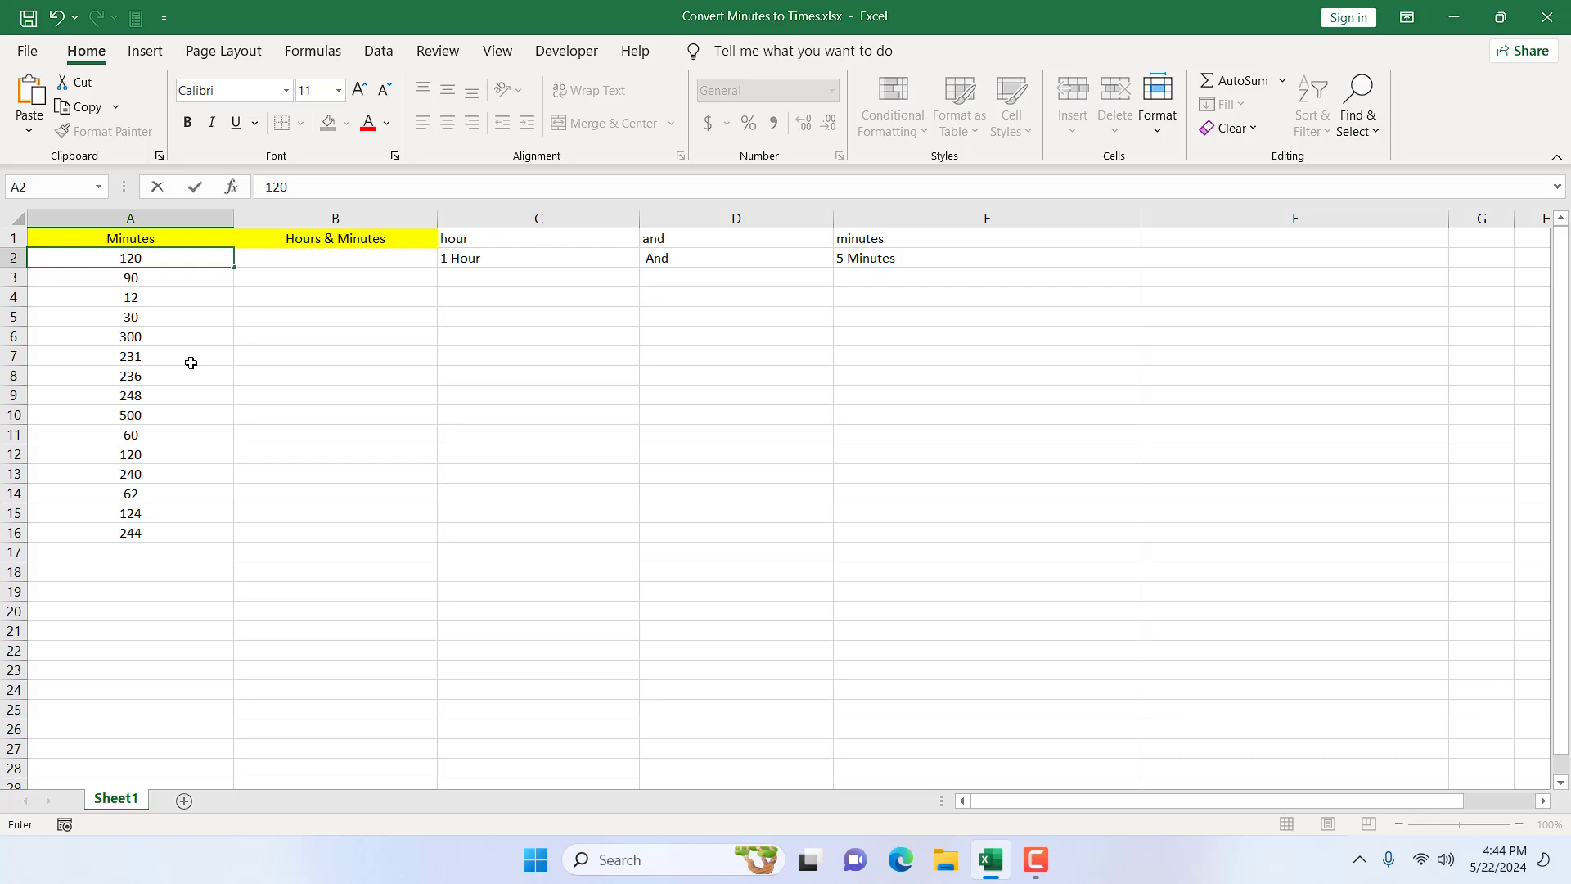
pyautogui.press('Return')
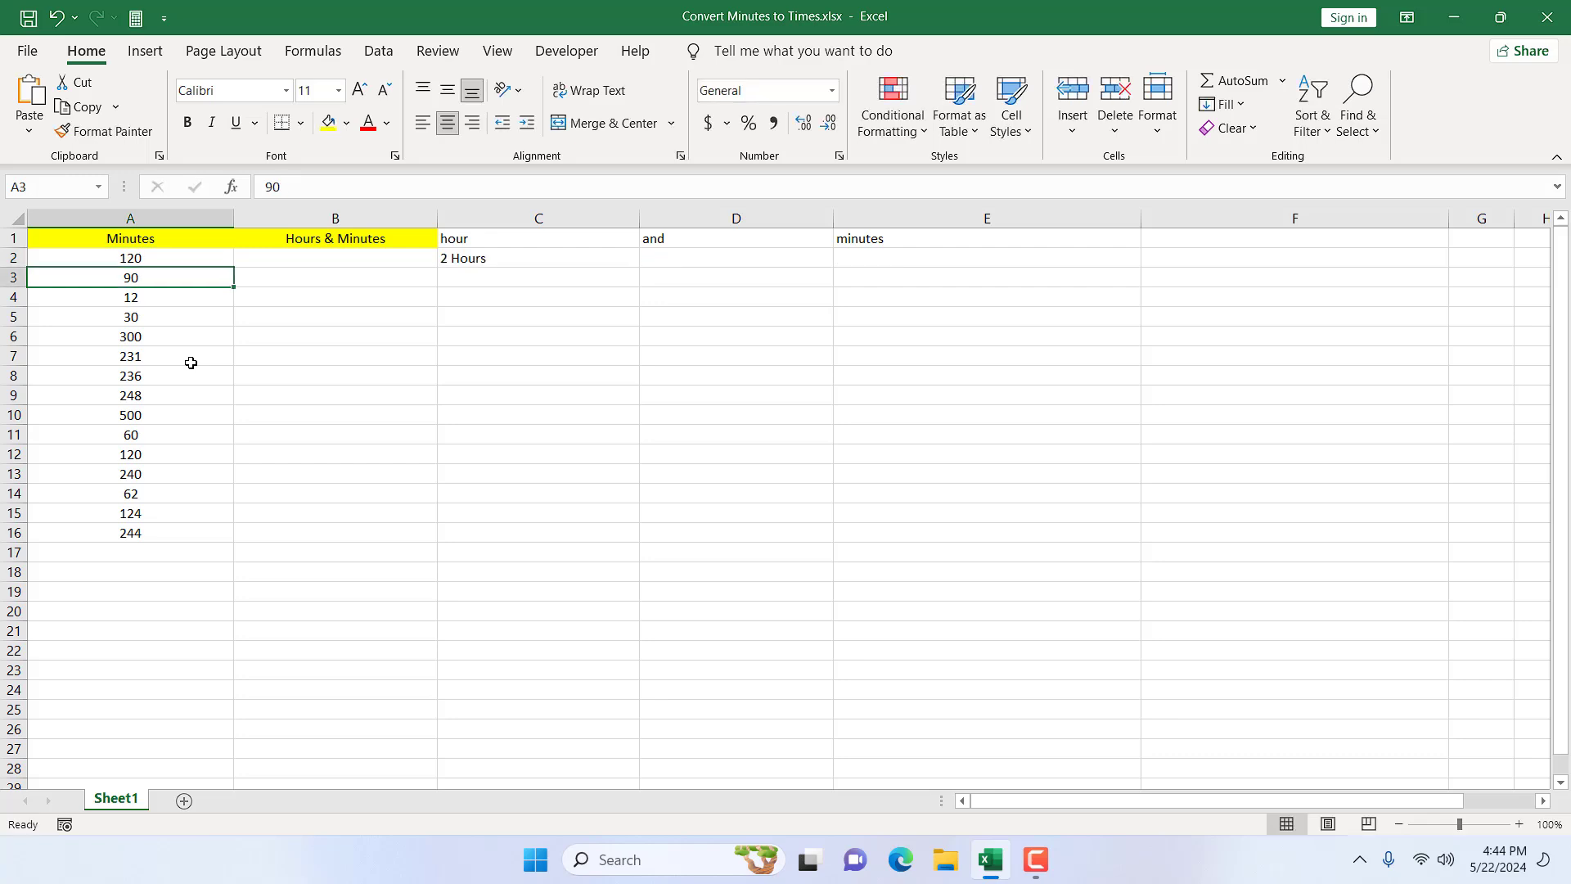
# Step: Check the and and minutes formulas in D2 and E2, and set the minutes in A2 to 60
pyautogui.click(708, 261)
pyautogui.click(860, 256)
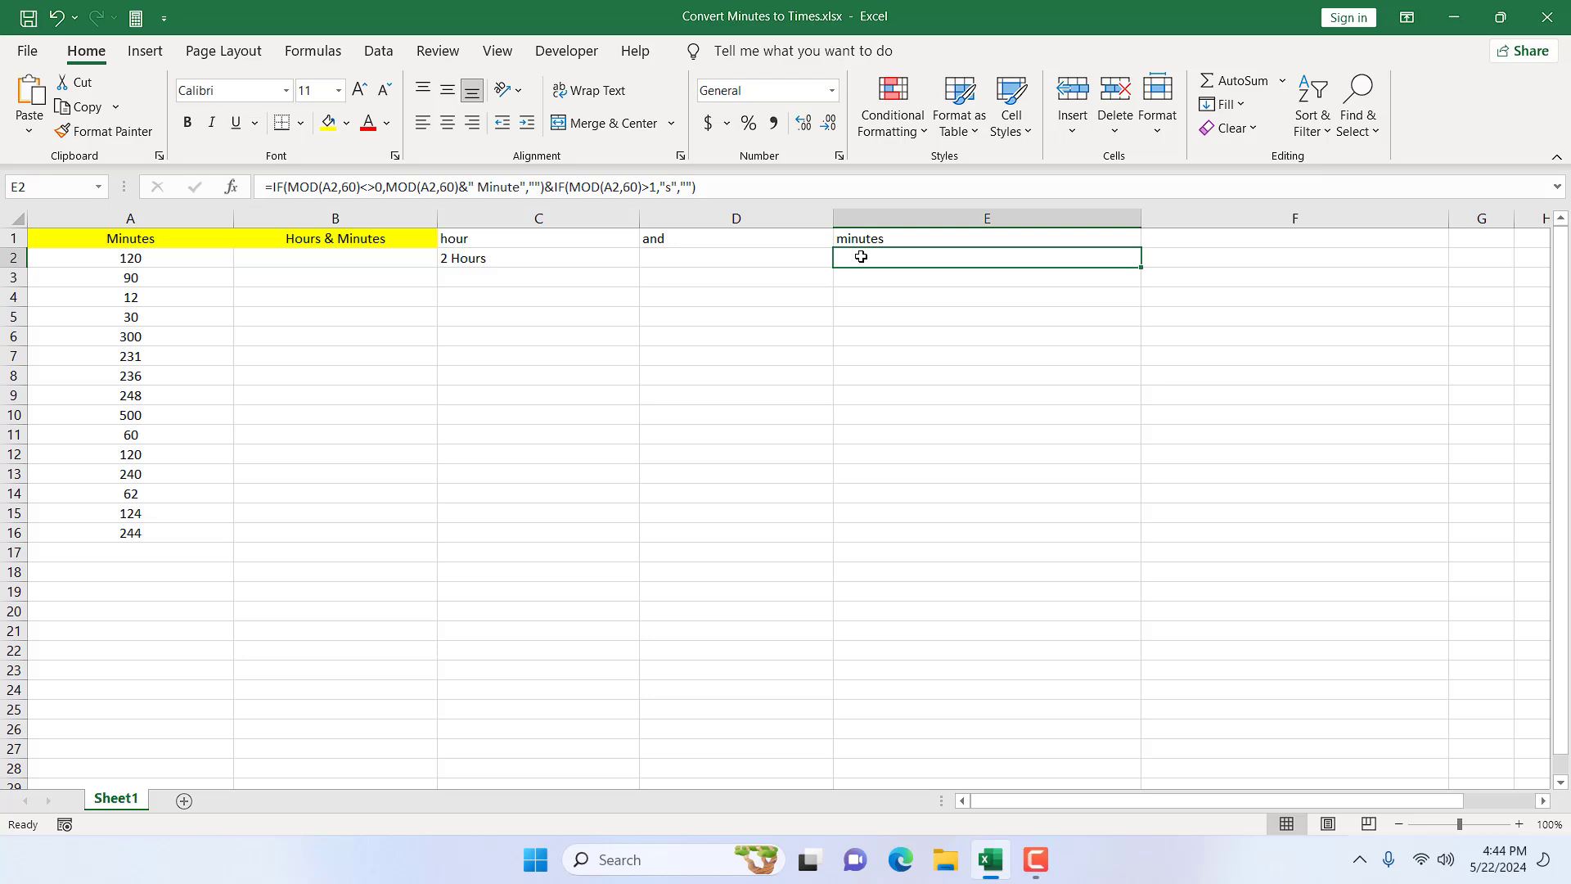
pyautogui.click(130, 253)
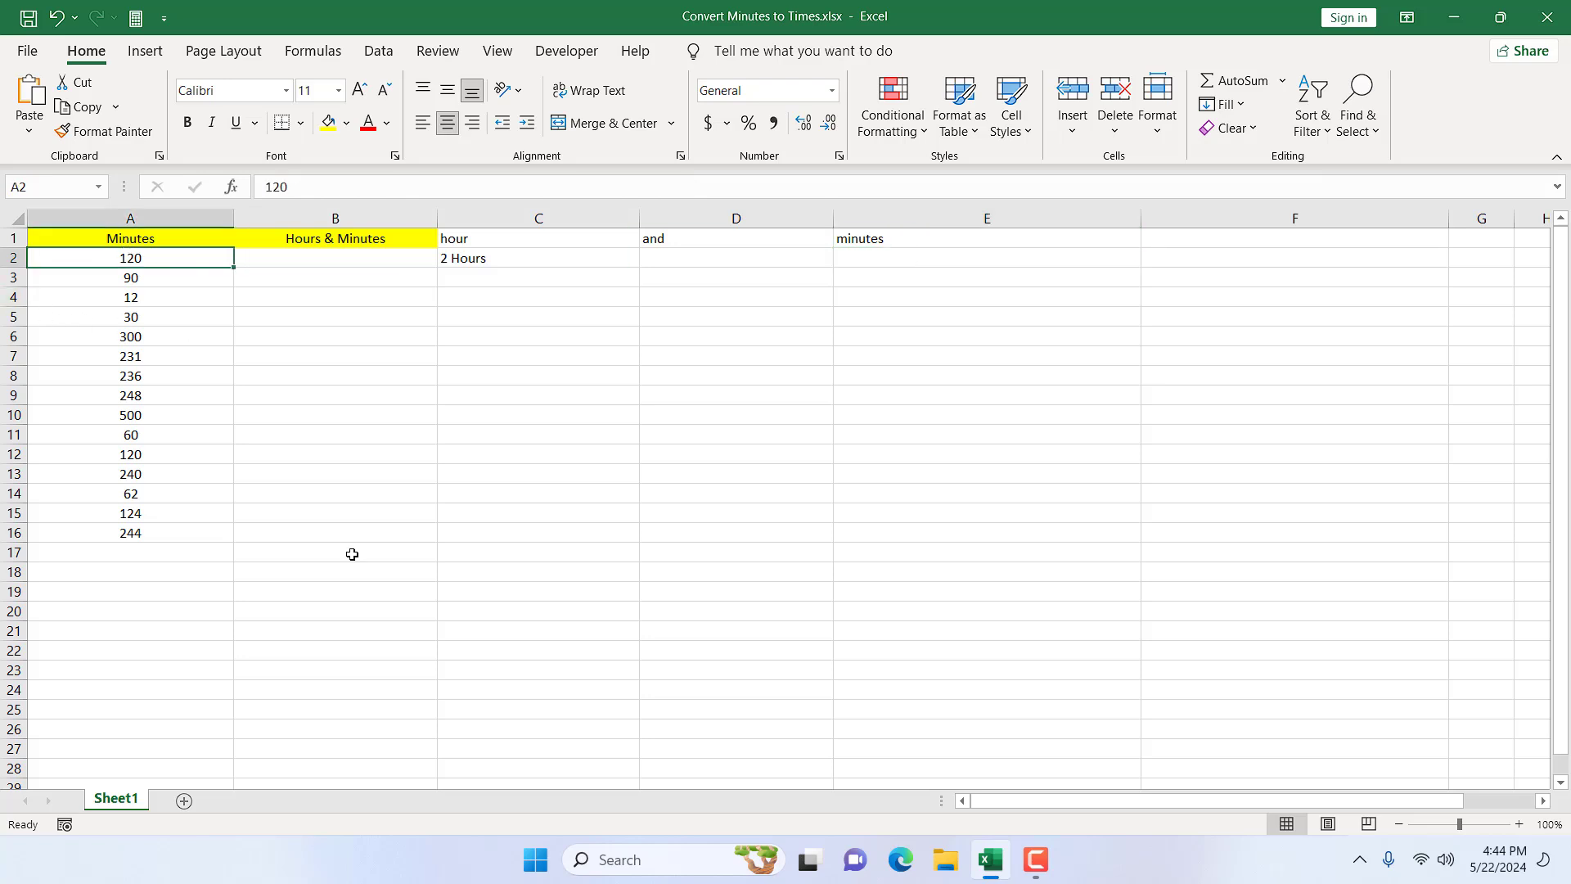
pyautogui.write('60')
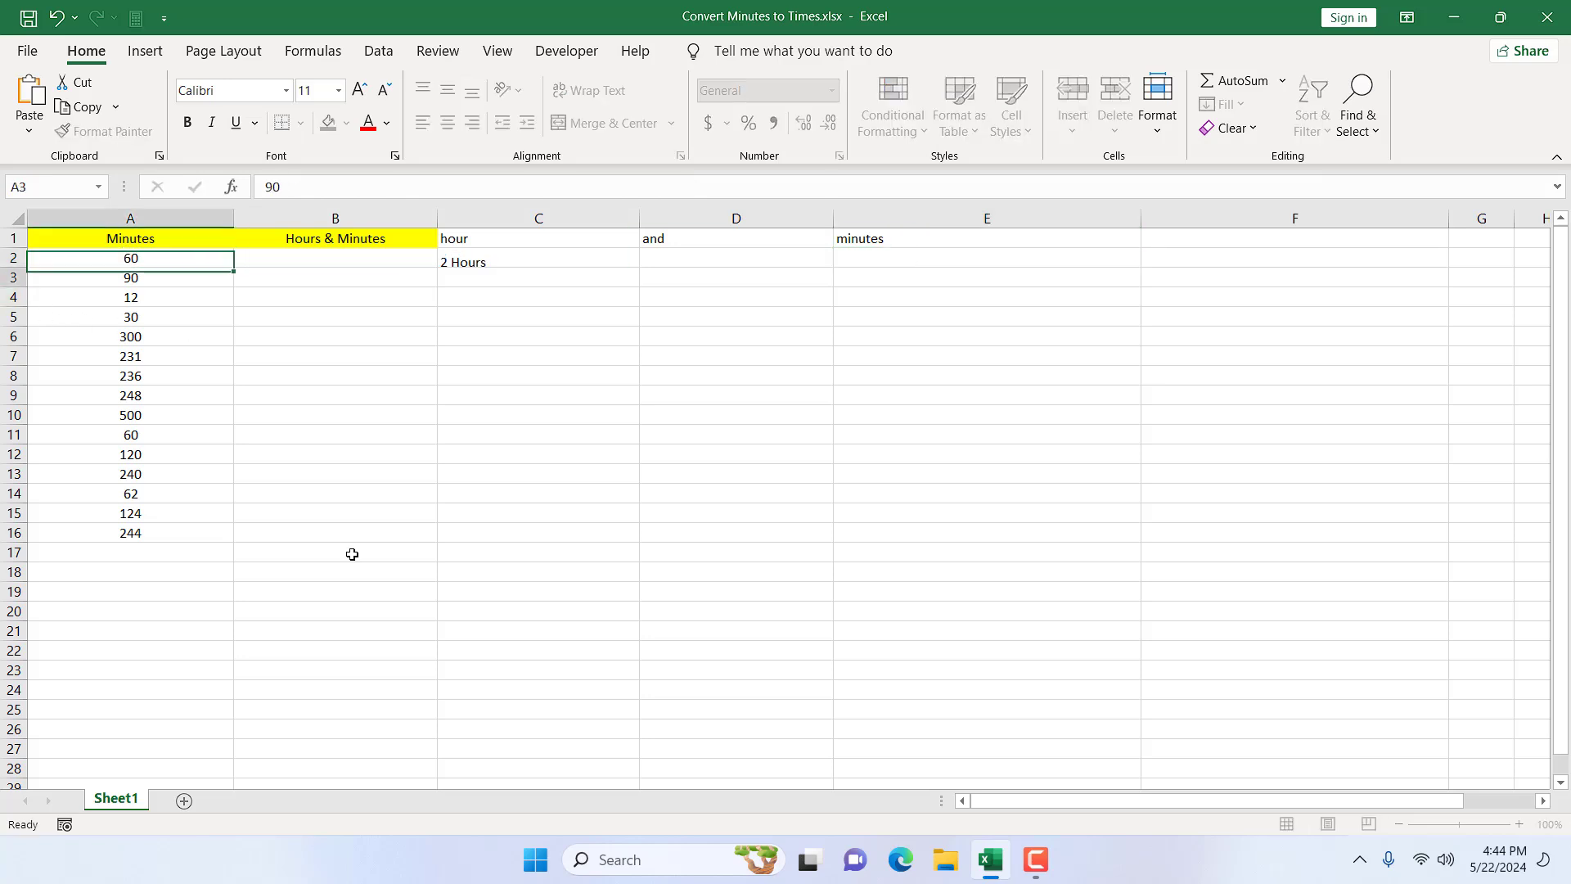
pyautogui.press('Return')
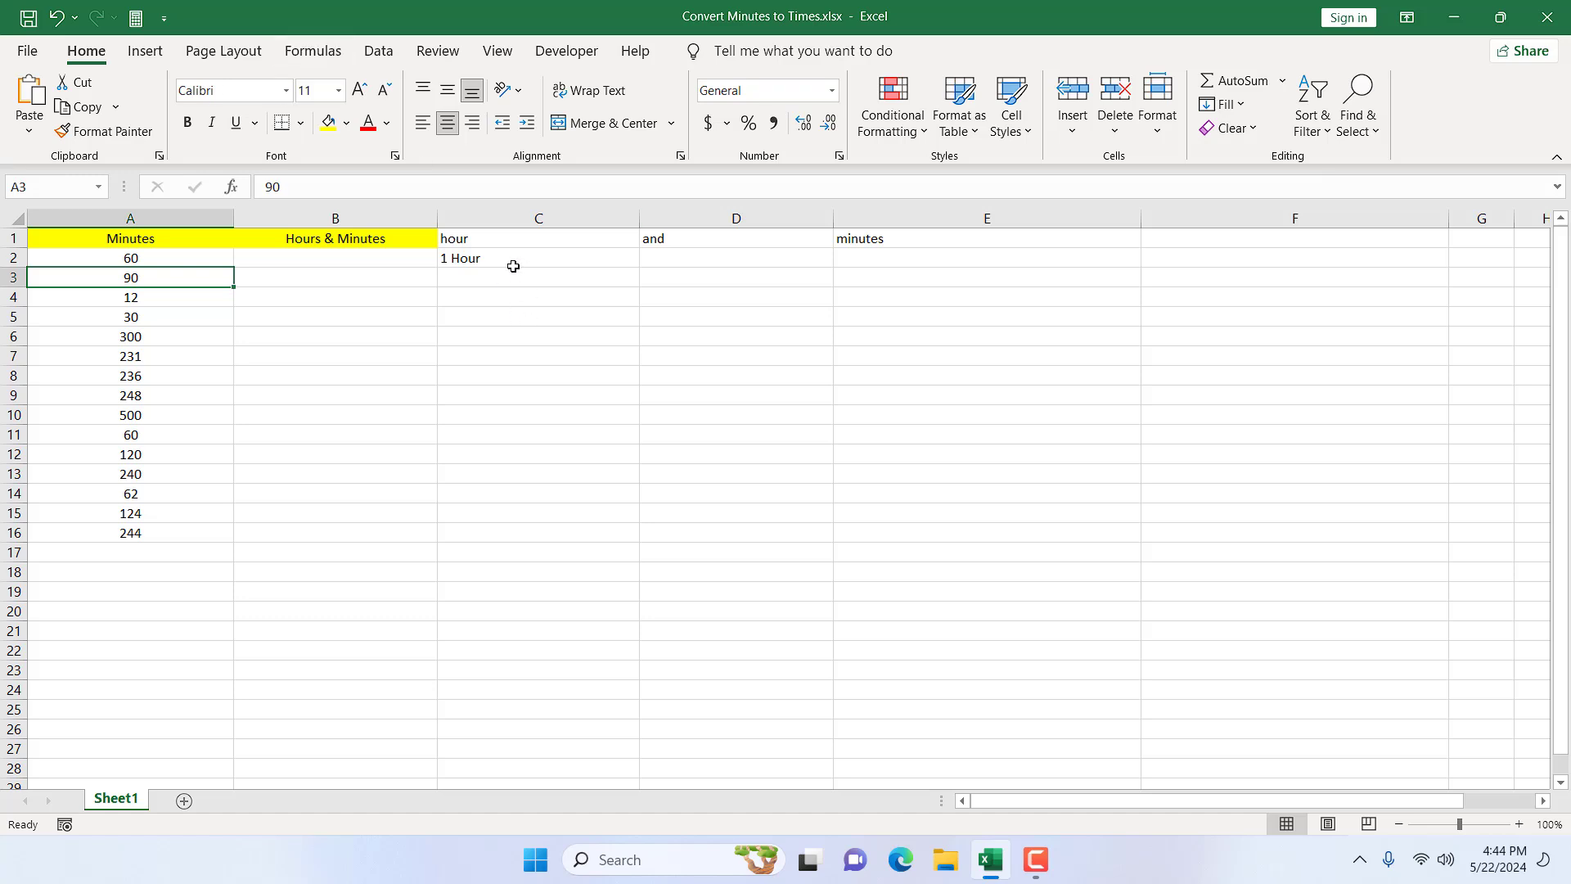
# Step: Test the helper formulas with 61 minutes in A2, and set that cell to 62
pyautogui.click(183, 256)
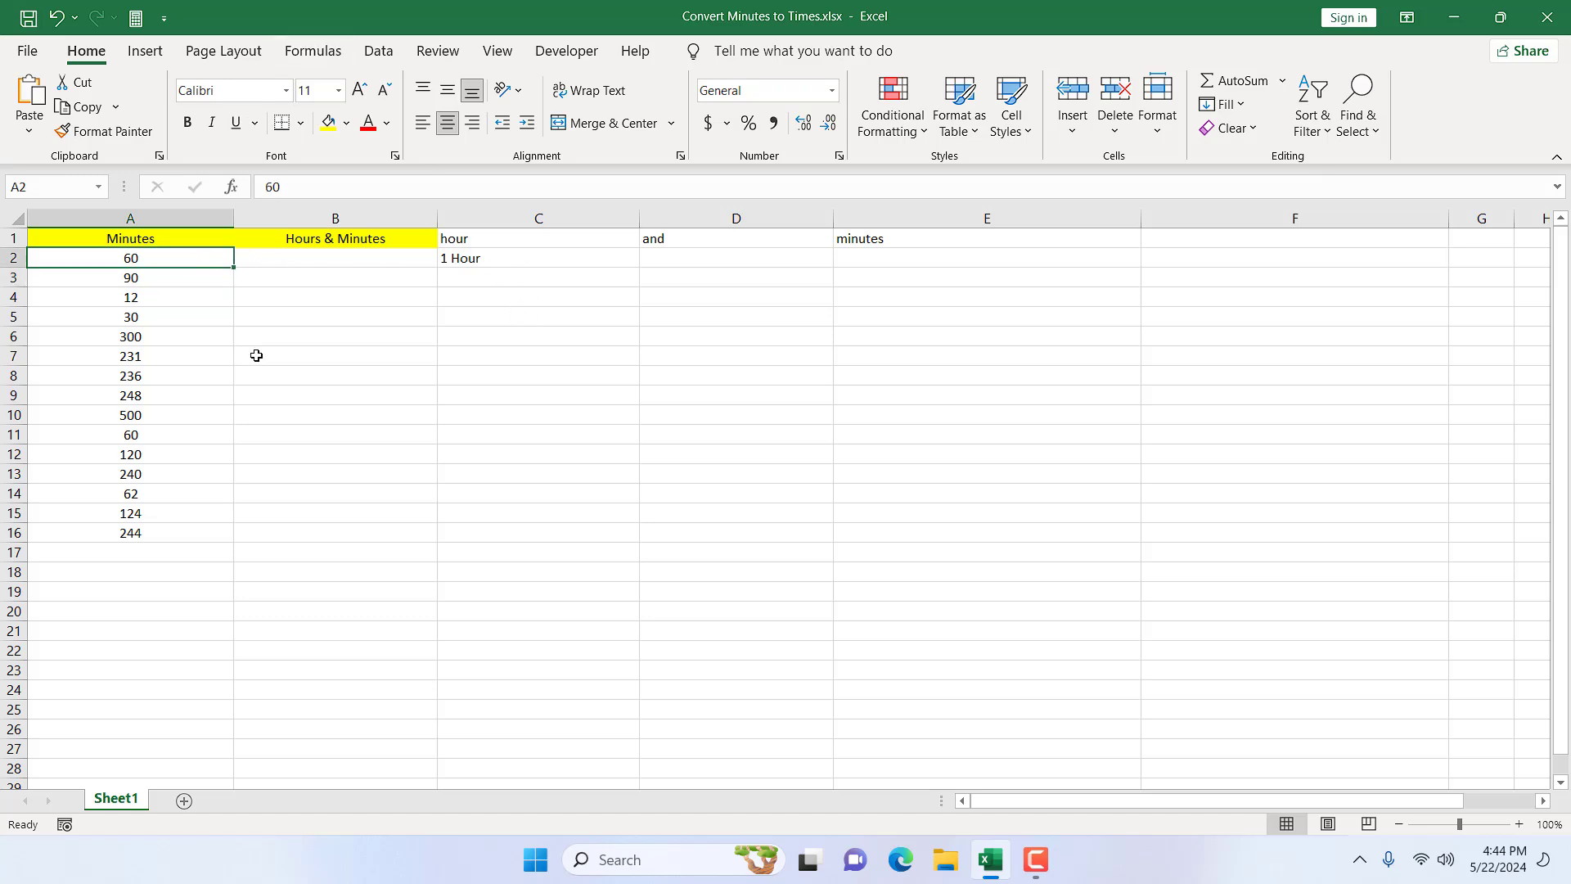
pyautogui.write('61')
pyautogui.hotkey('ctrl', 'Return')
pyautogui.write('62')
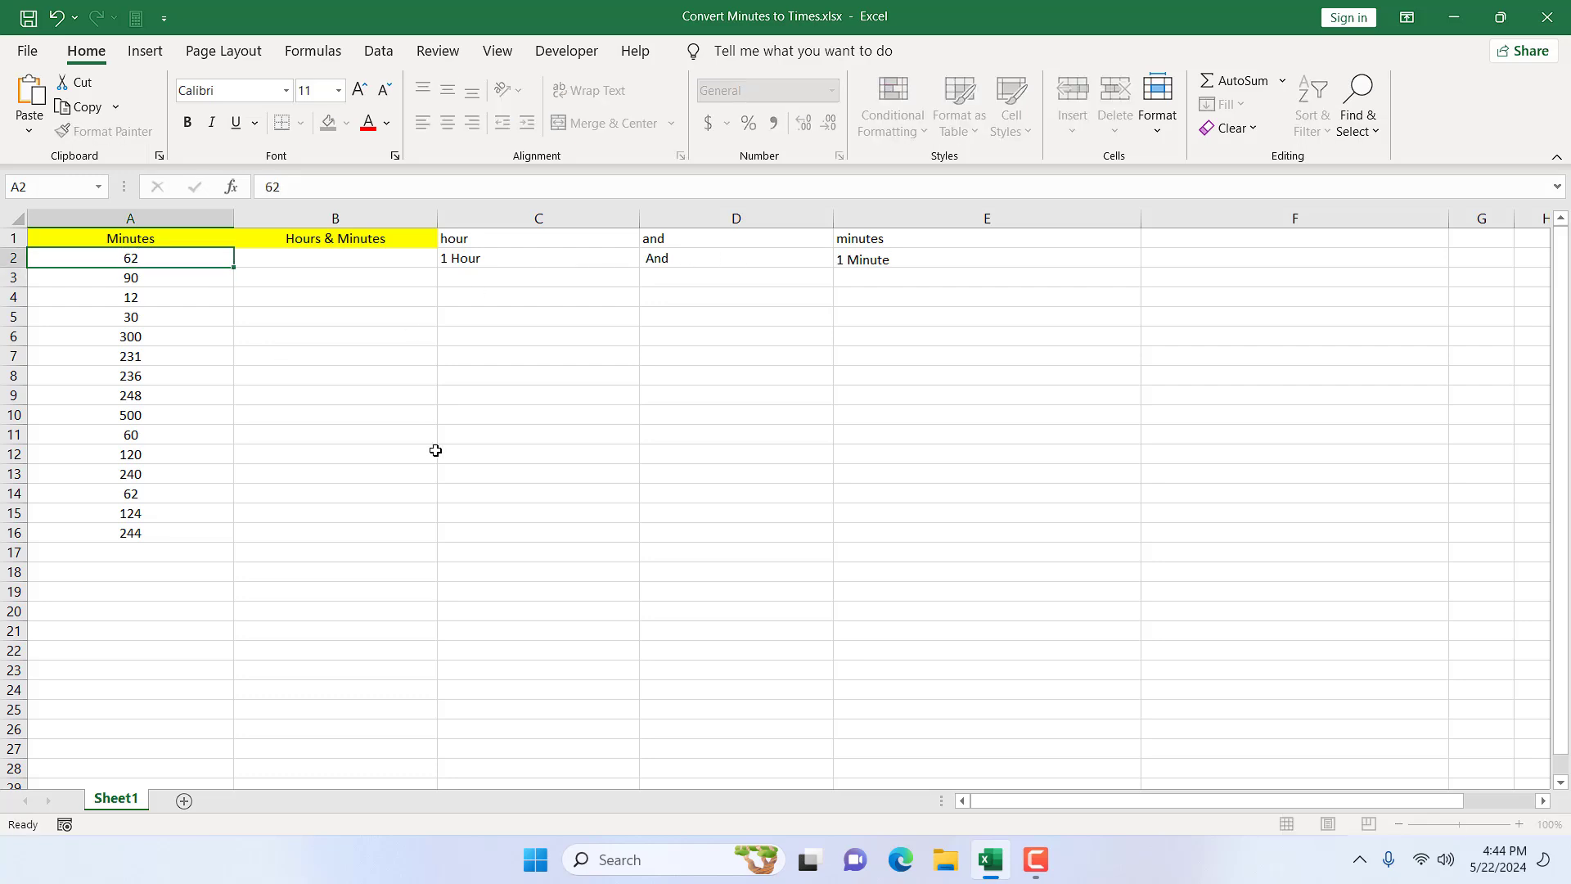
pyautogui.press('Return')
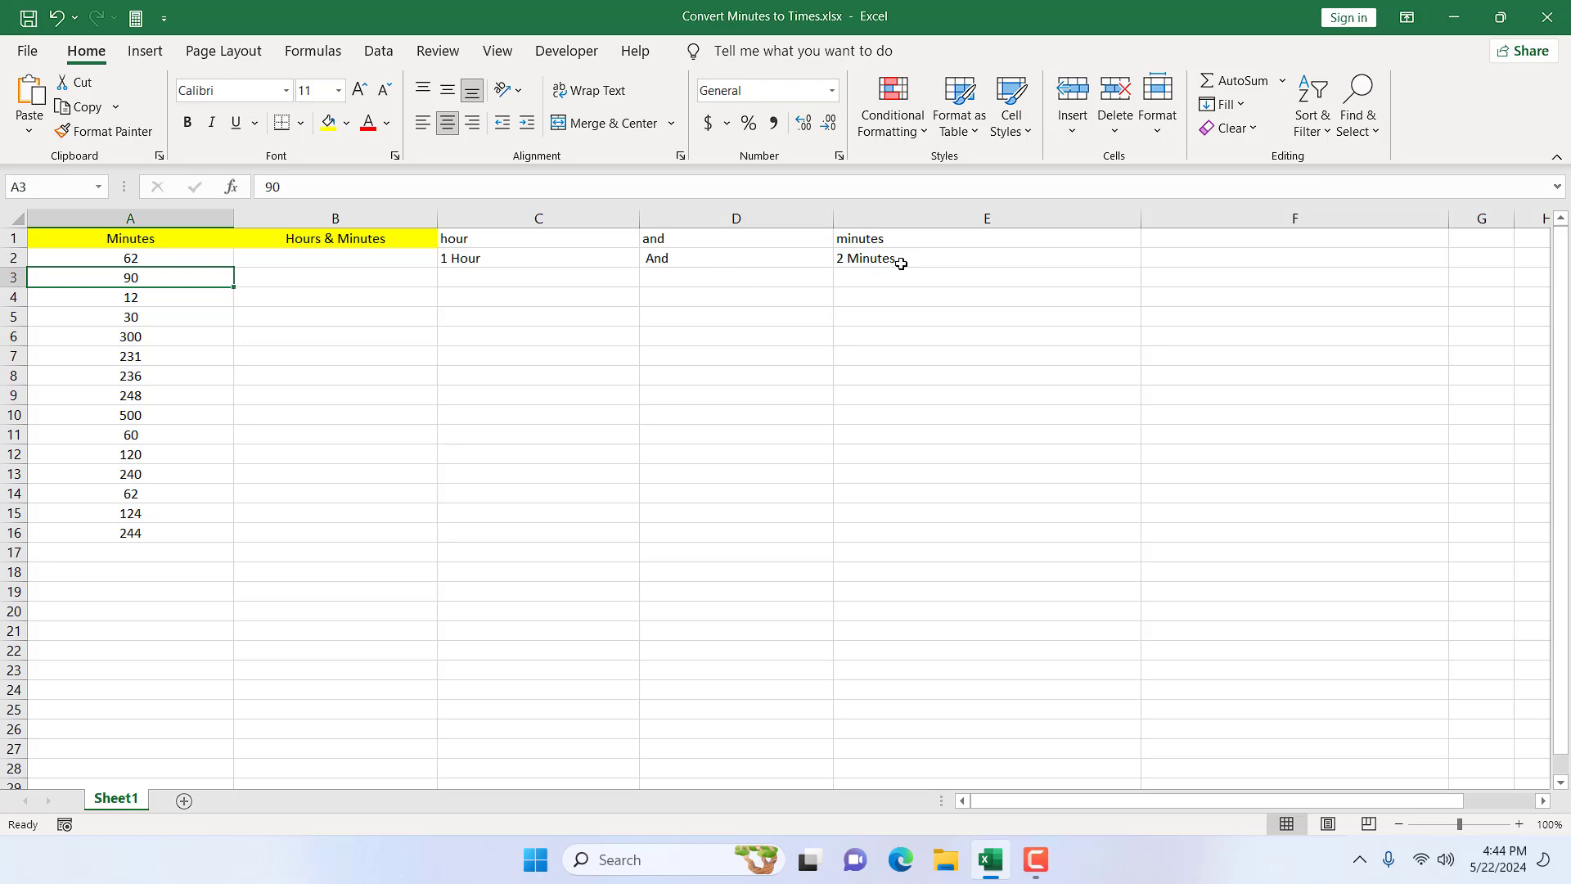
# Step: Copy the full hour formula text from C2 and paste it into B2 with its A2 references intact
pyautogui.click(537, 258)
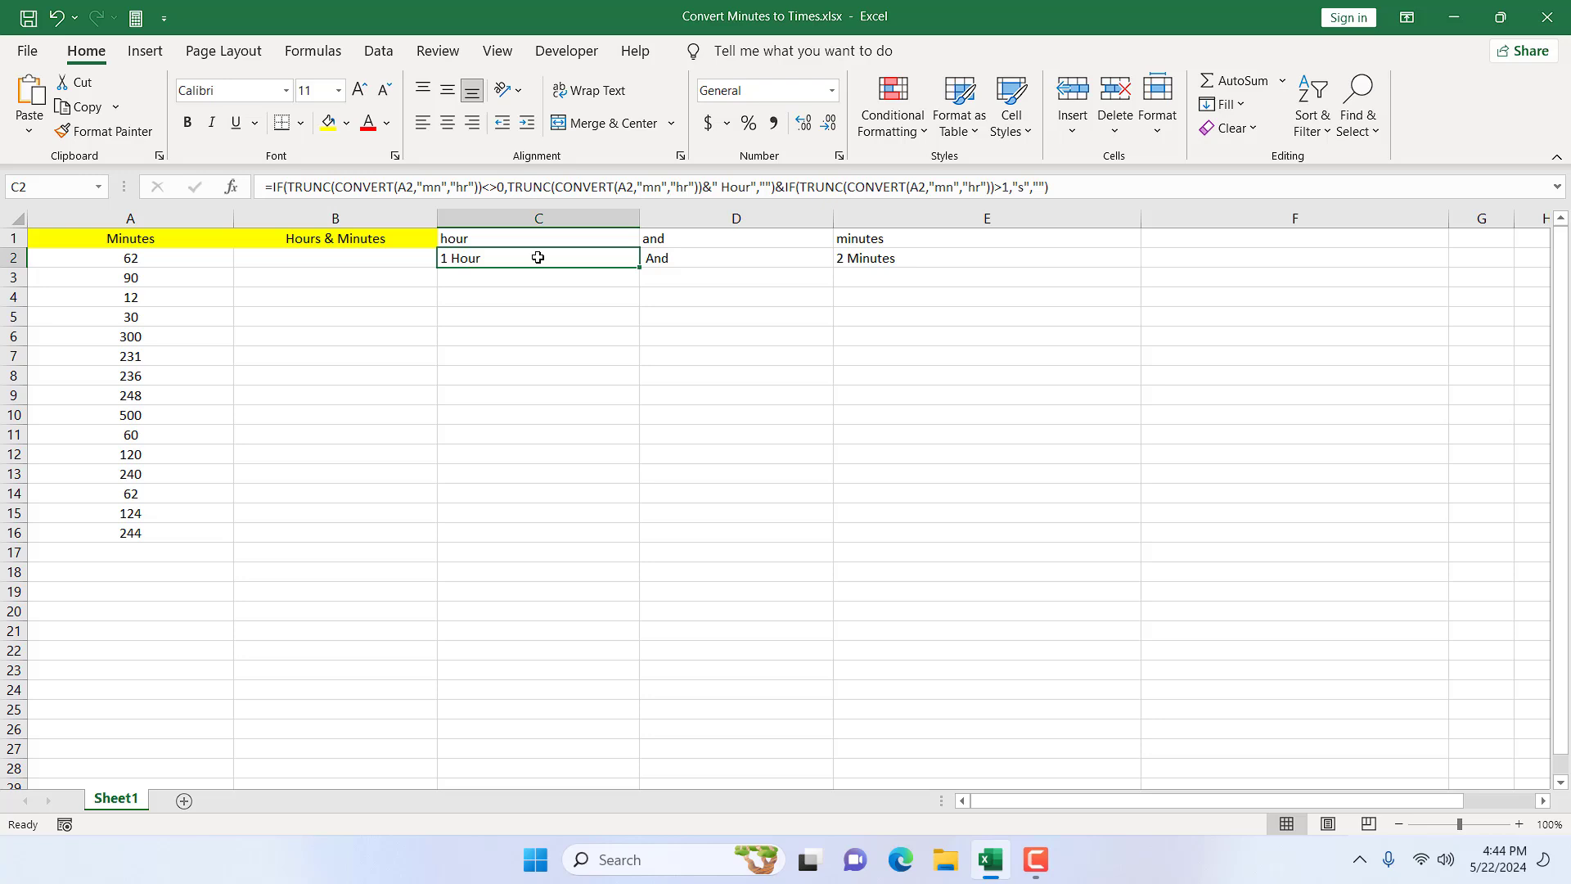
pyautogui.moveTo(1048, 186); pyautogui.dragTo(223, 166)
pyautogui.hotkey('ctrl', 'c')
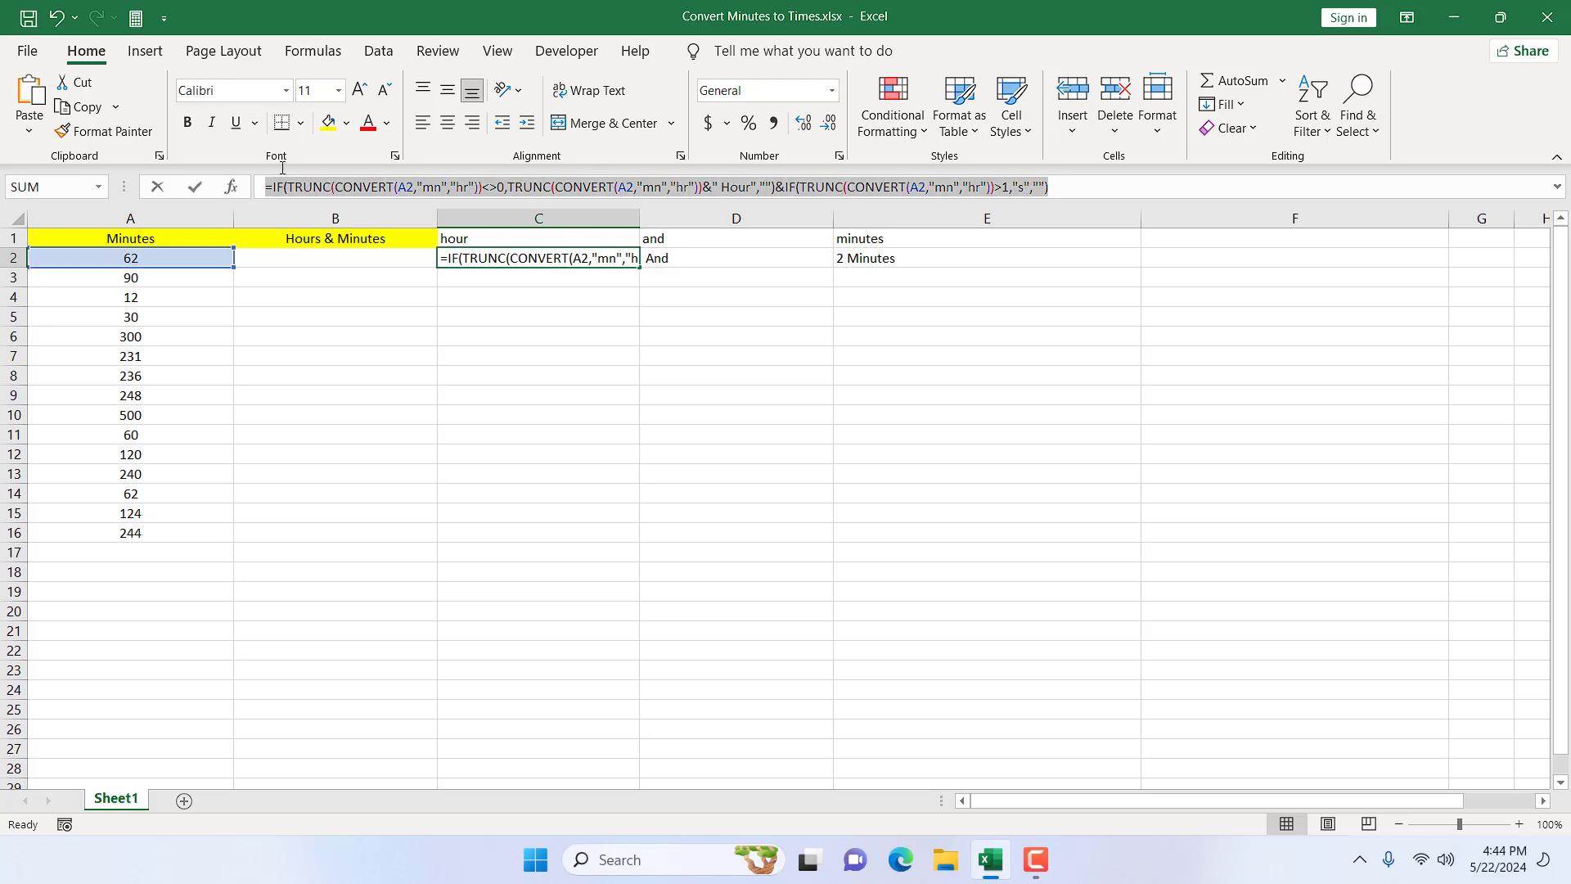
pyautogui.press('Return')
pyautogui.press('Up')
pyautogui.press('Left')
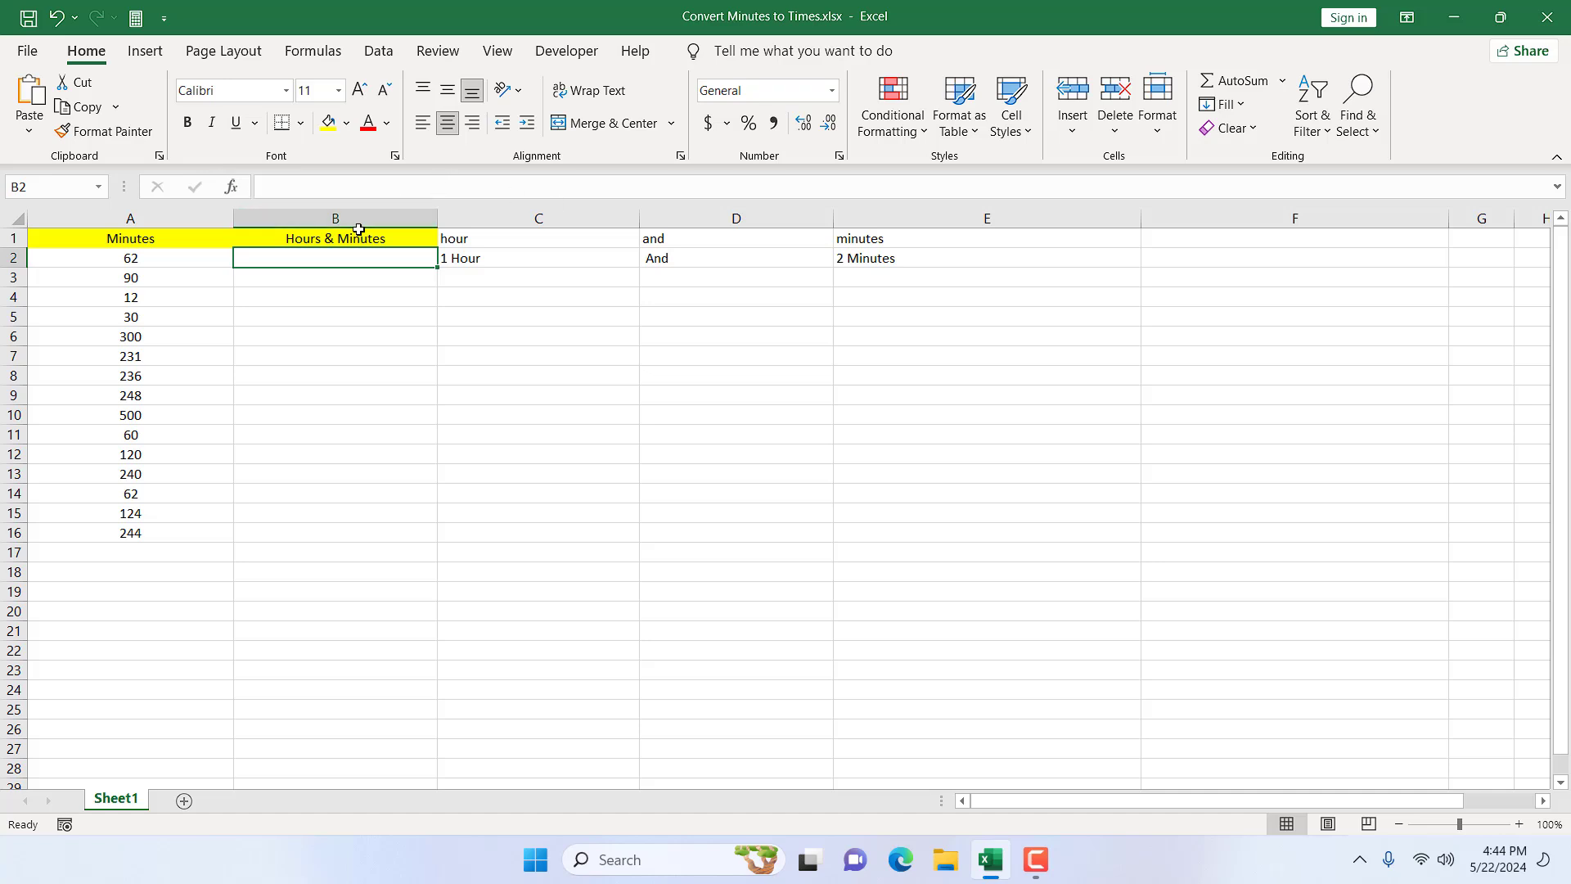
pyautogui.hotkey('ctrl', 'v')
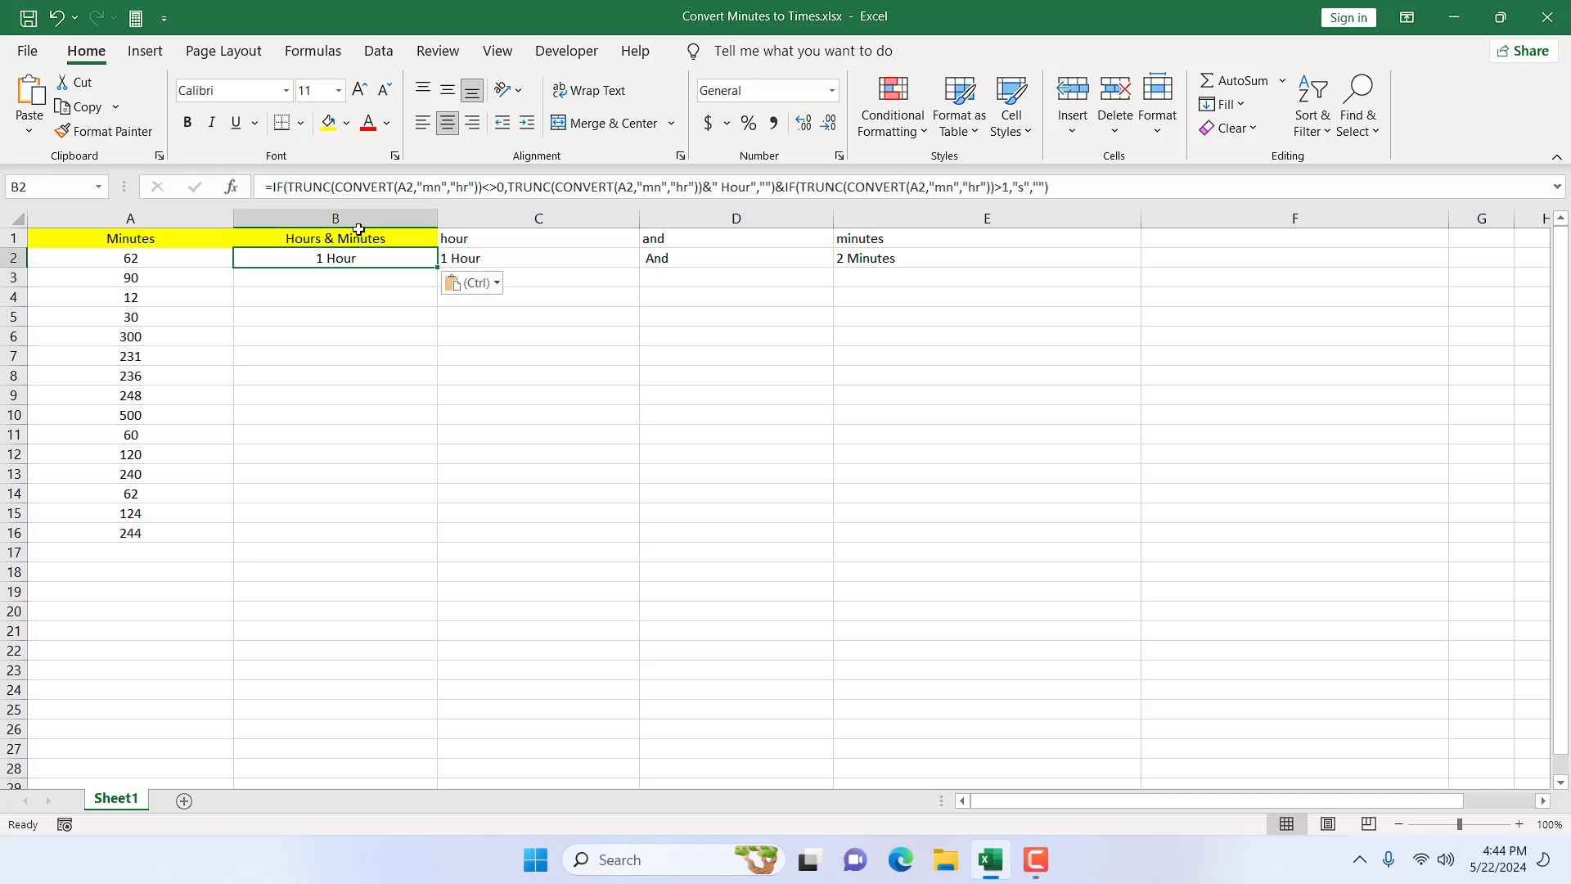
# Step: Append & and the " And " formula from D2, without its equals sign, to the end of the B2 formula
pyautogui.click(733, 260)
pyautogui.moveTo(728, 195); pyautogui.dragTo(272, 188)
pyautogui.hotkey('ctrl', 'c')
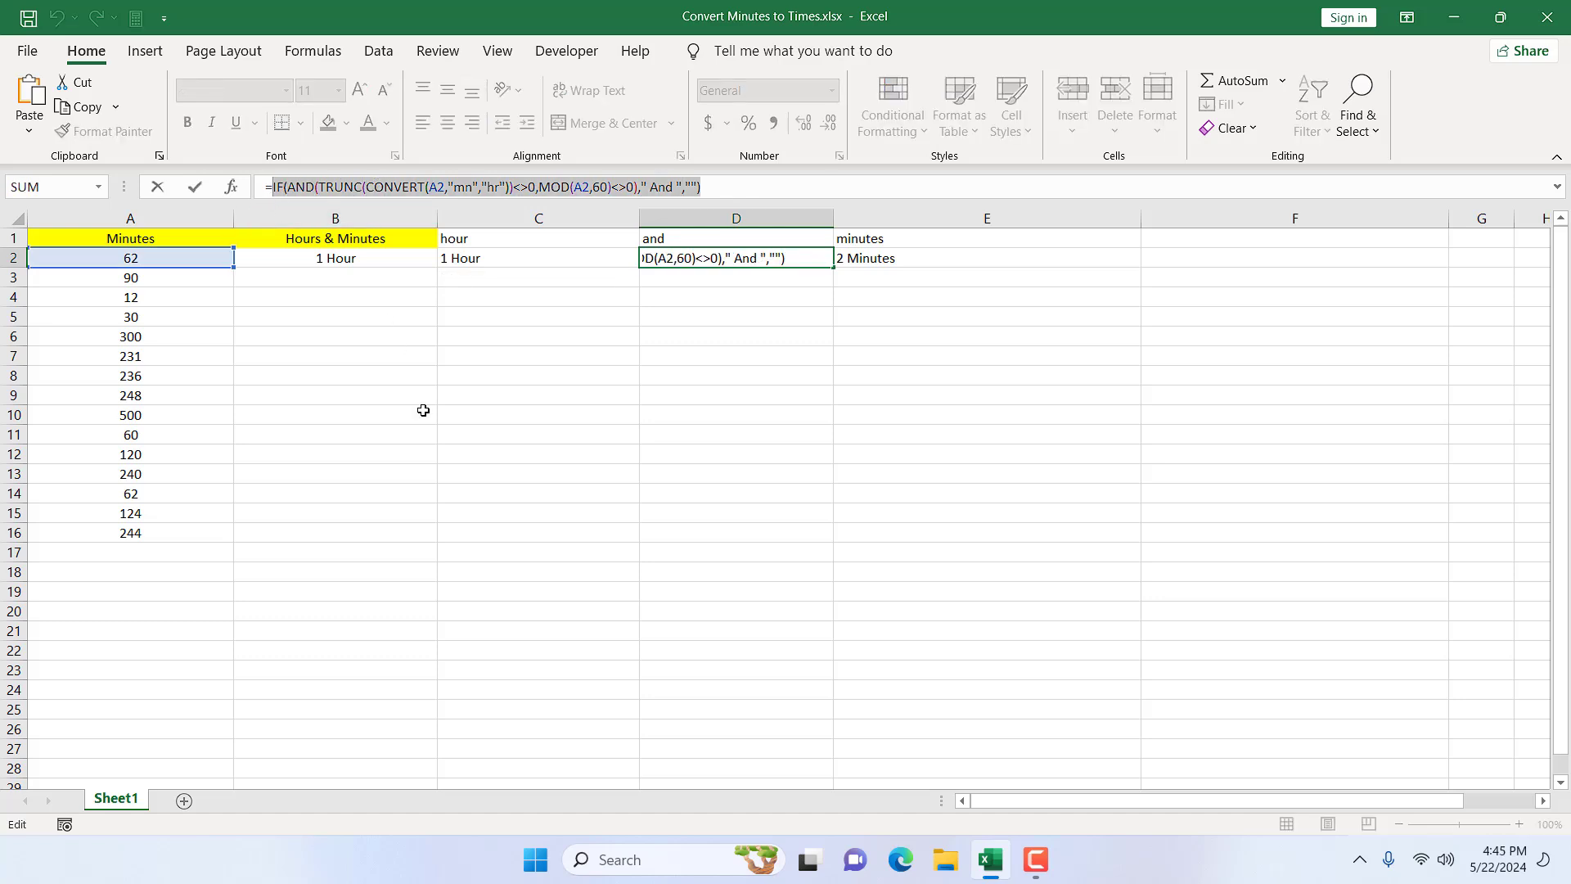
pyautogui.press('Return')
pyautogui.press('Up')
pyautogui.press('Left')
pyautogui.press('Left')
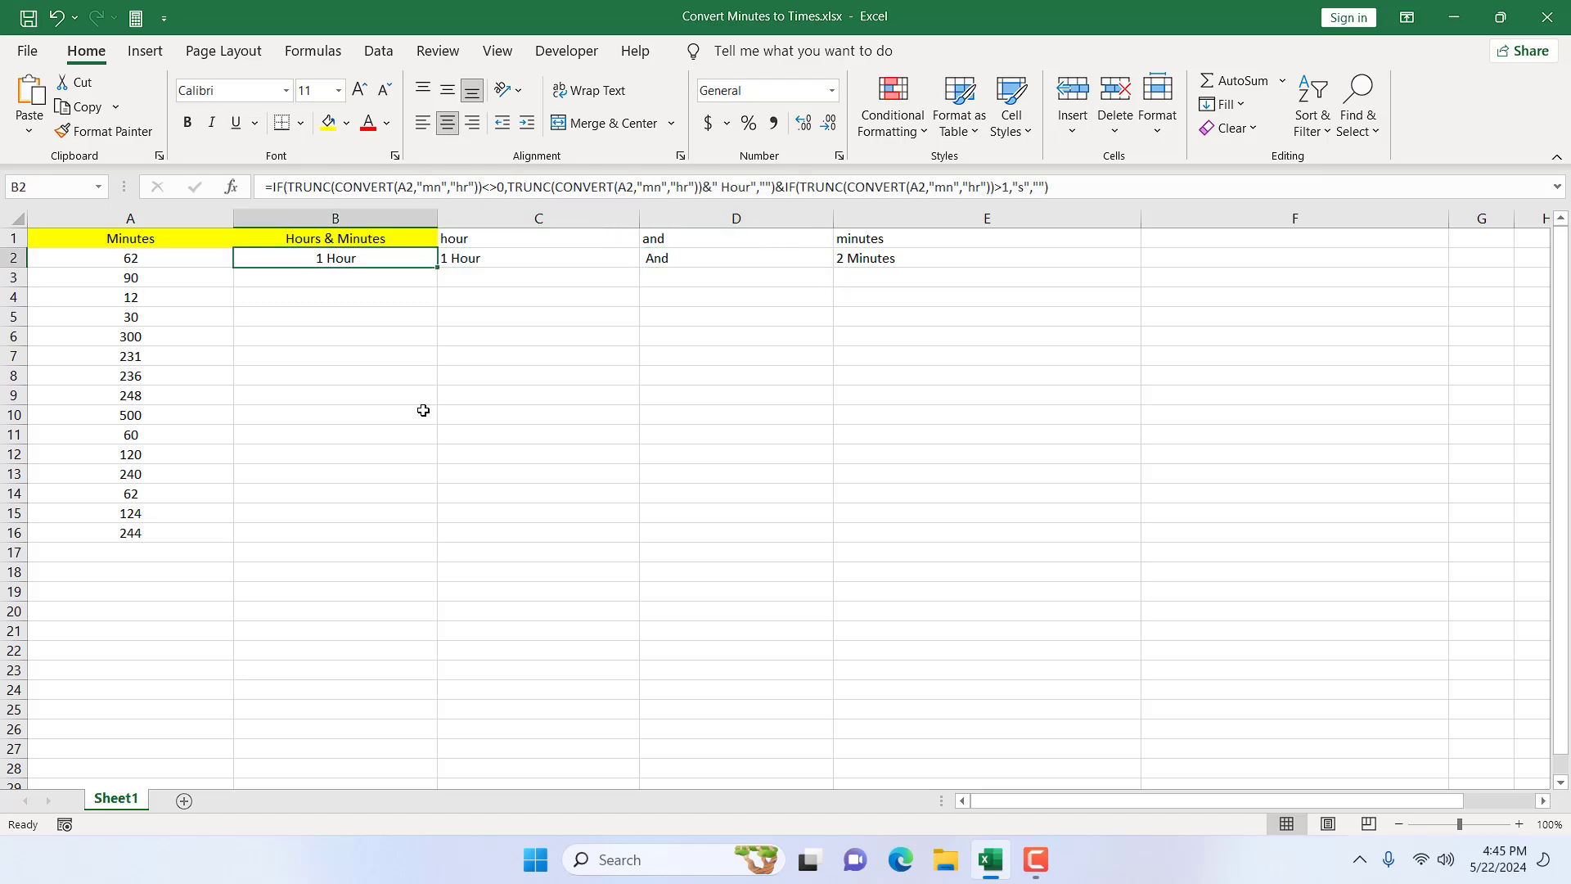
pyautogui.click(1092, 194)
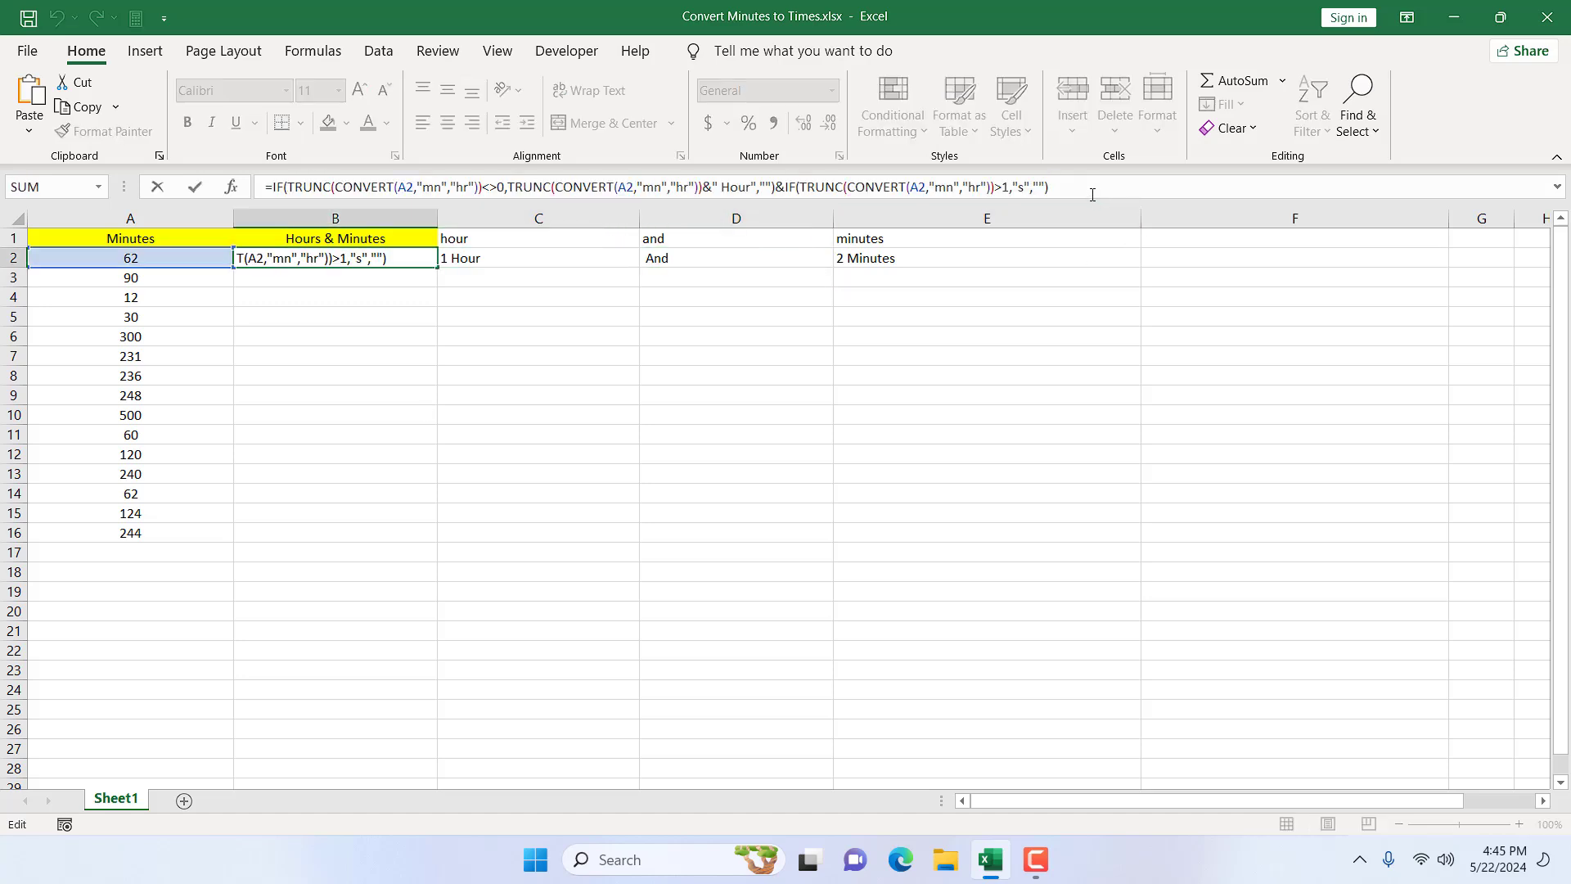
pyautogui.write('&')
pyautogui.hotkey('ctrl', 'v')
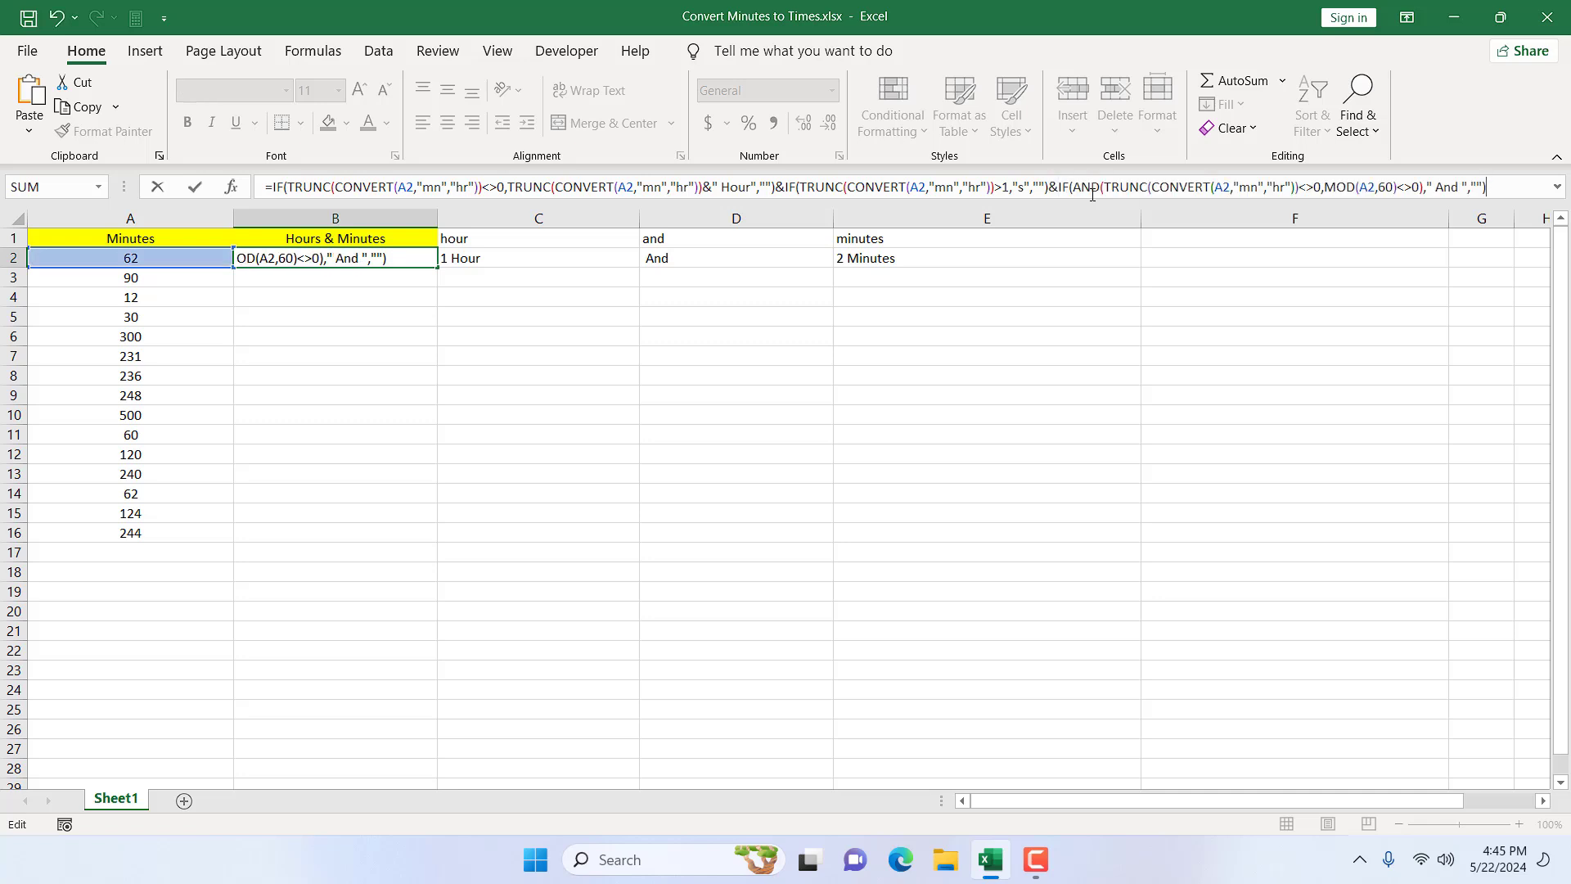
pyautogui.press('Return')
# Step: Append & and the minutes formula from E2, without its equals sign, to the end of the B2 formula
pyautogui.click(904, 257)
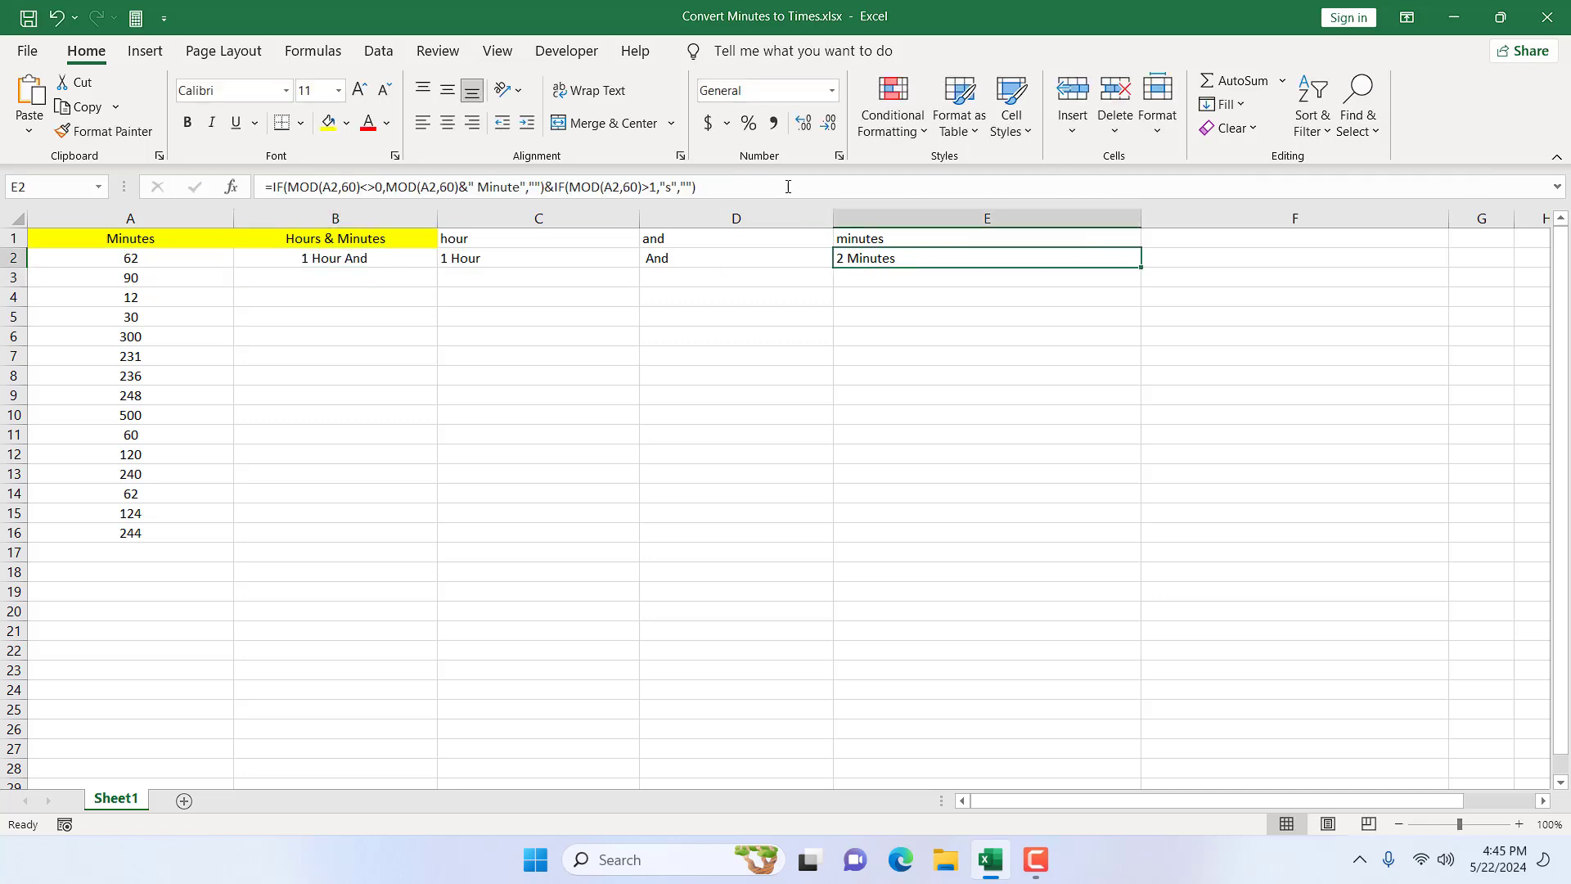
pyautogui.moveTo(788, 187); pyautogui.dragTo(276, 186)
pyautogui.hotkey('ctrl', 'c')
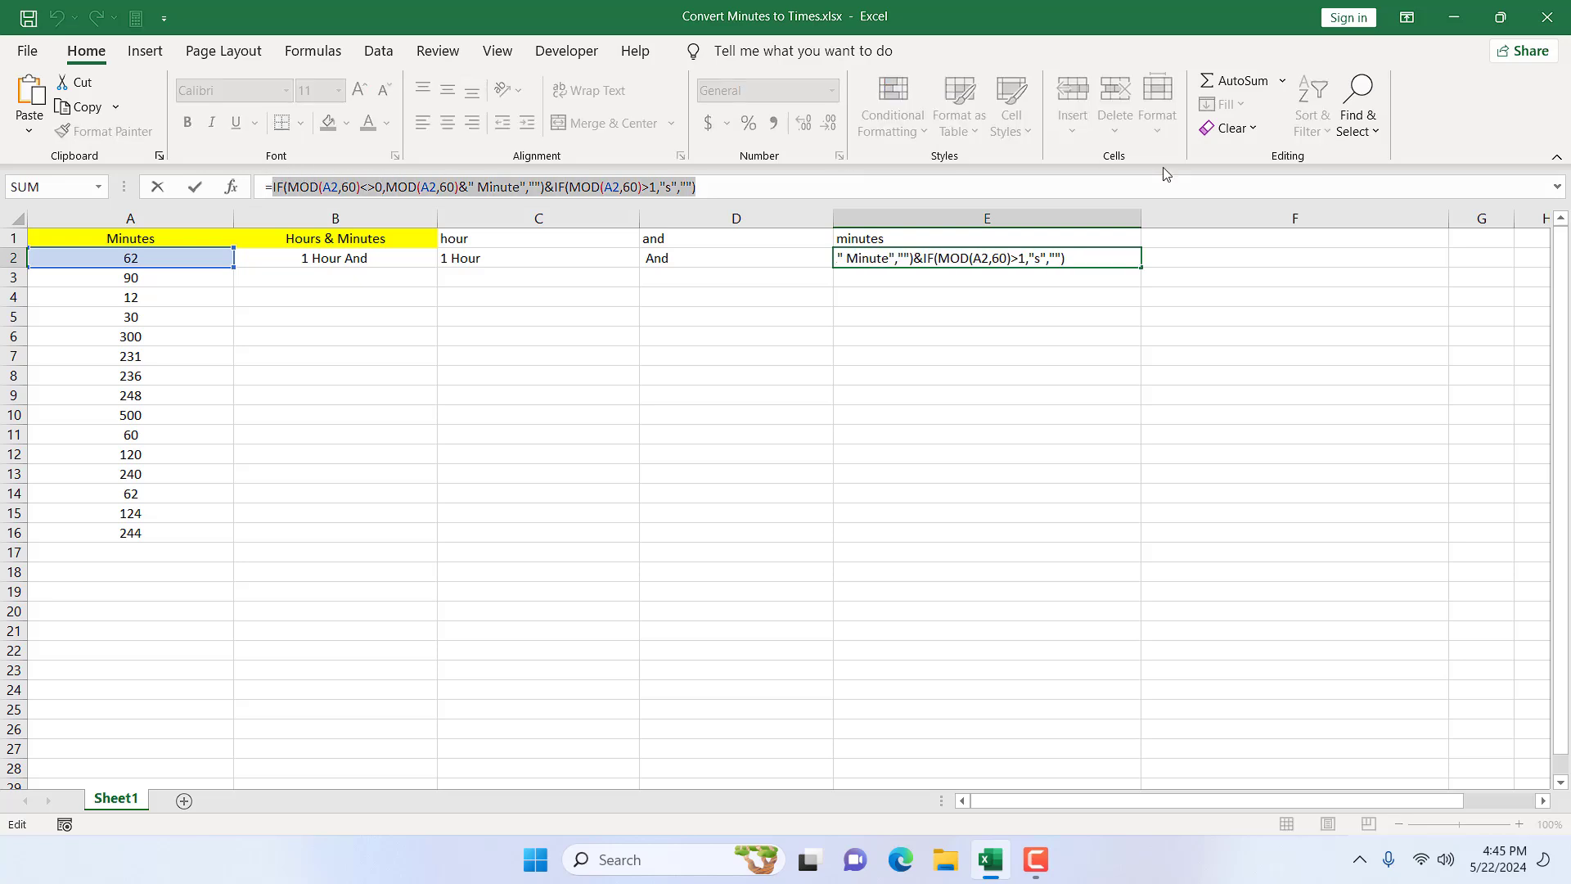
pyautogui.press('Return')
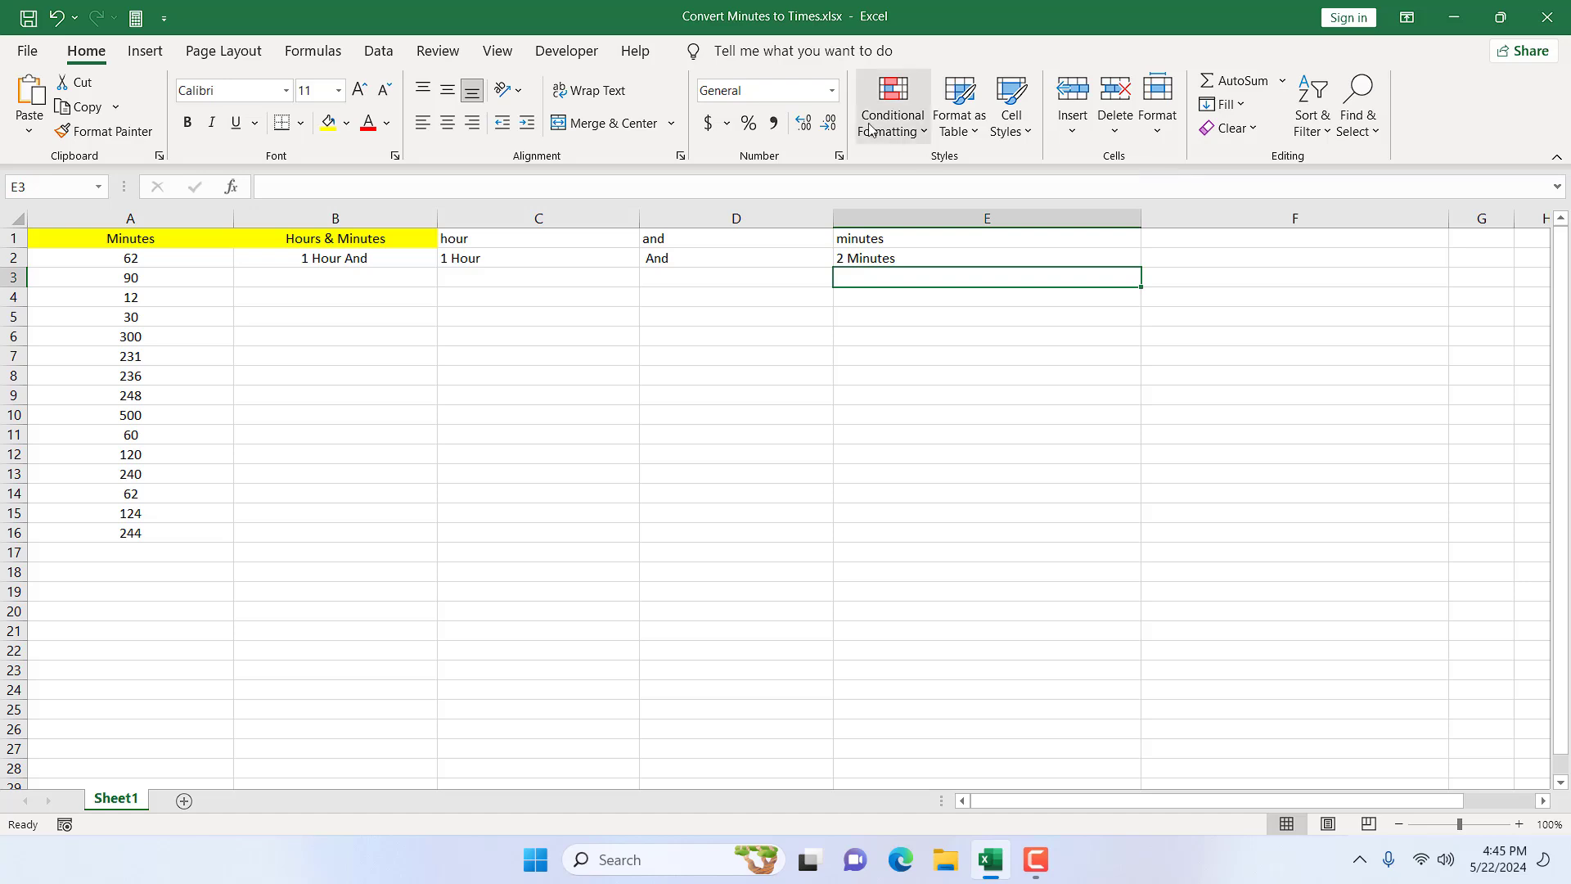
pyautogui.click(397, 255)
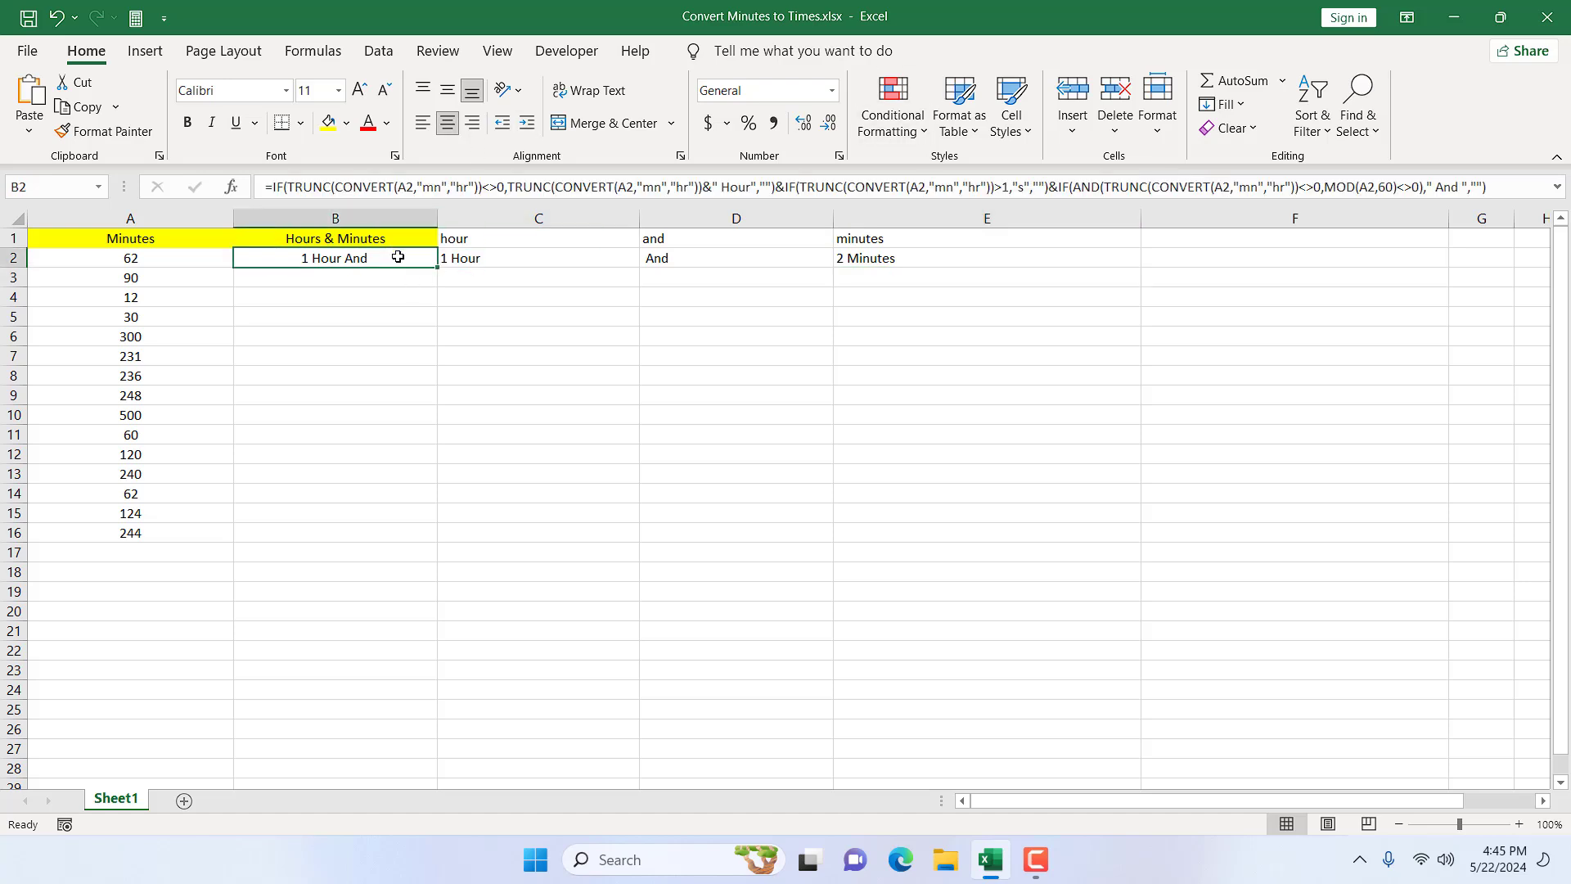
pyautogui.click(1547, 188)
pyautogui.click(1556, 186)
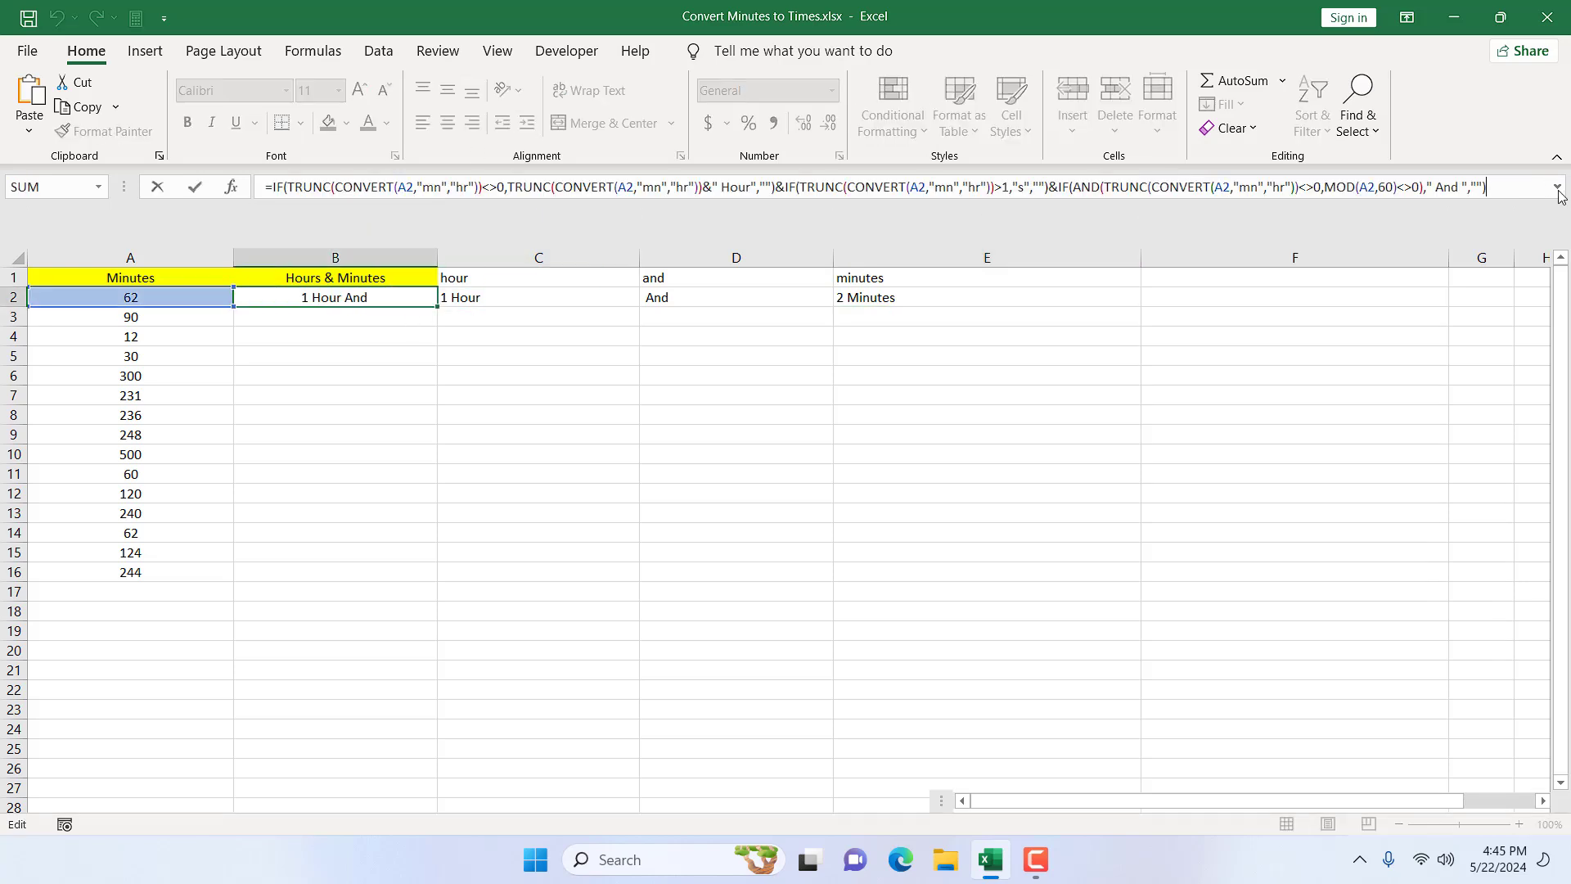
pyautogui.write('&')
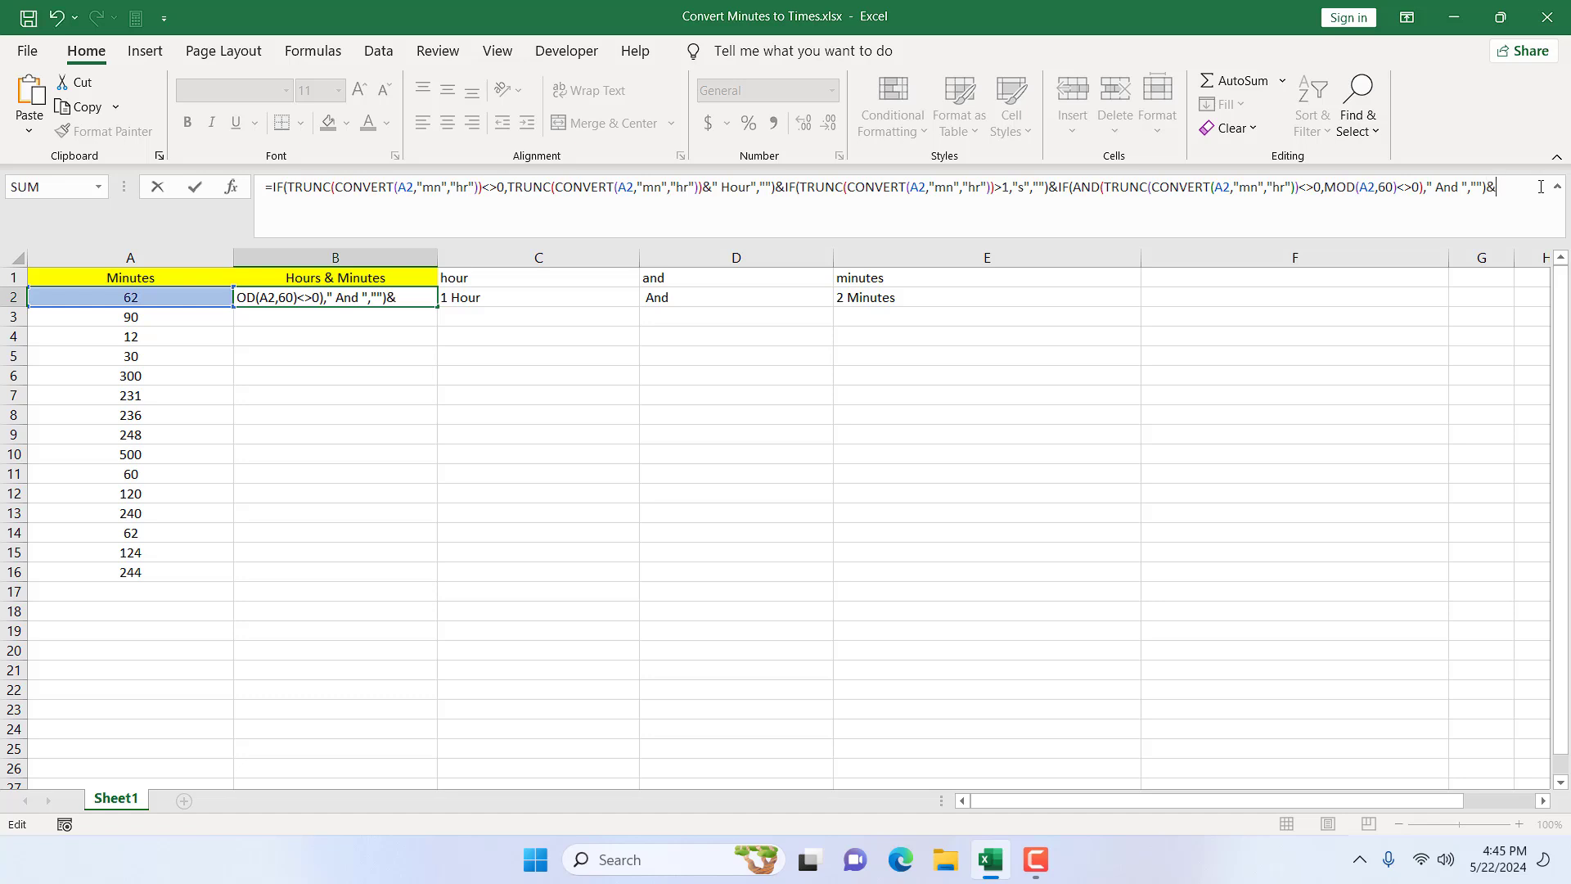
pyautogui.hotkey('ctrl', 'v')
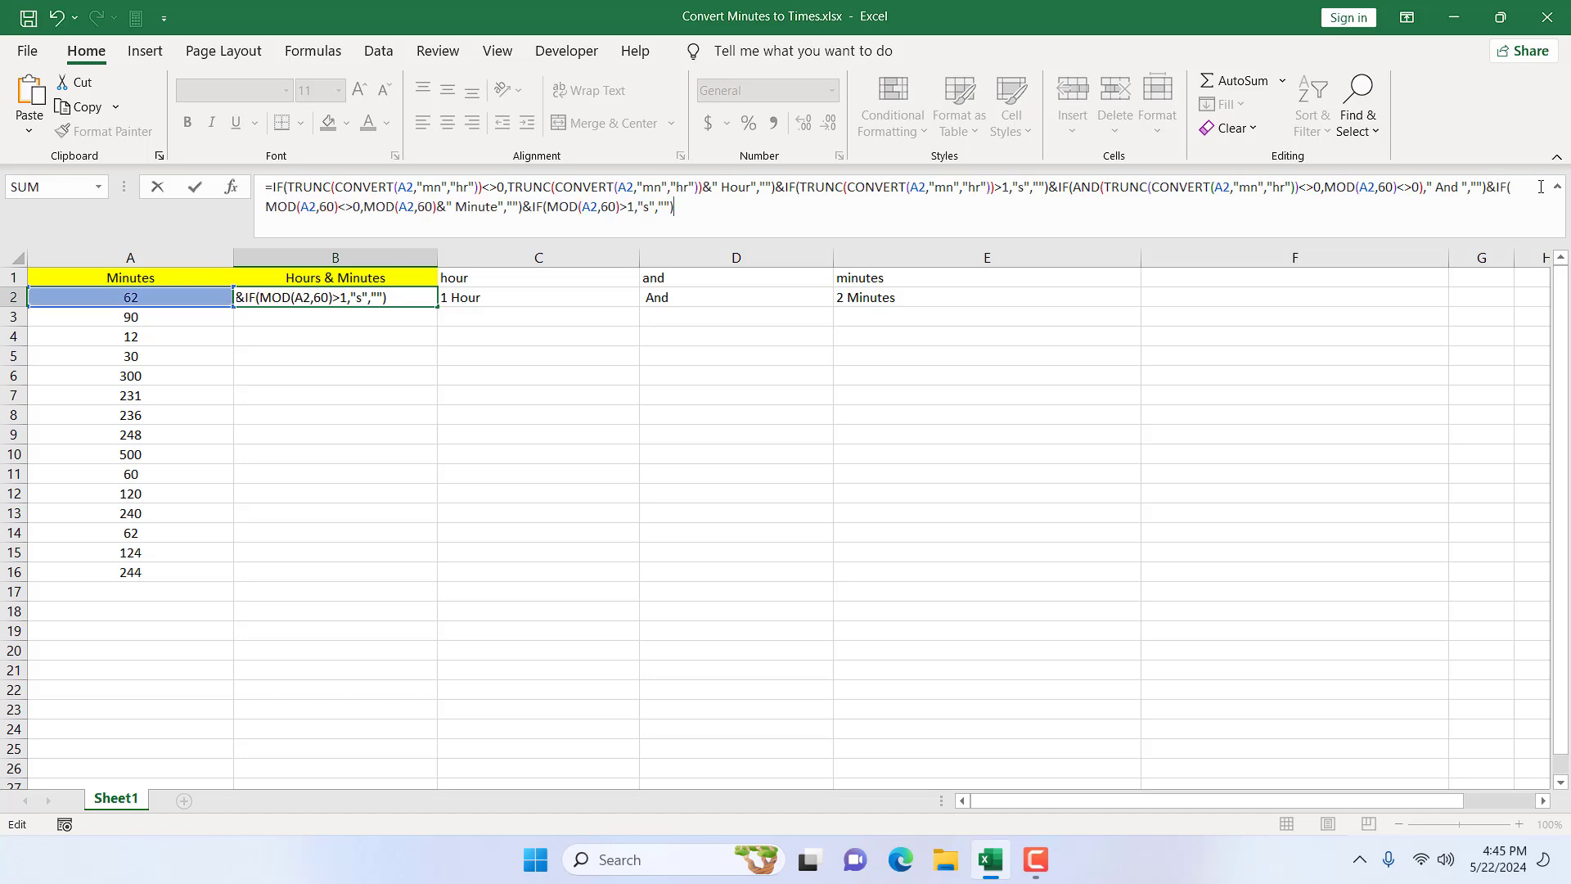
pyautogui.press('Return')
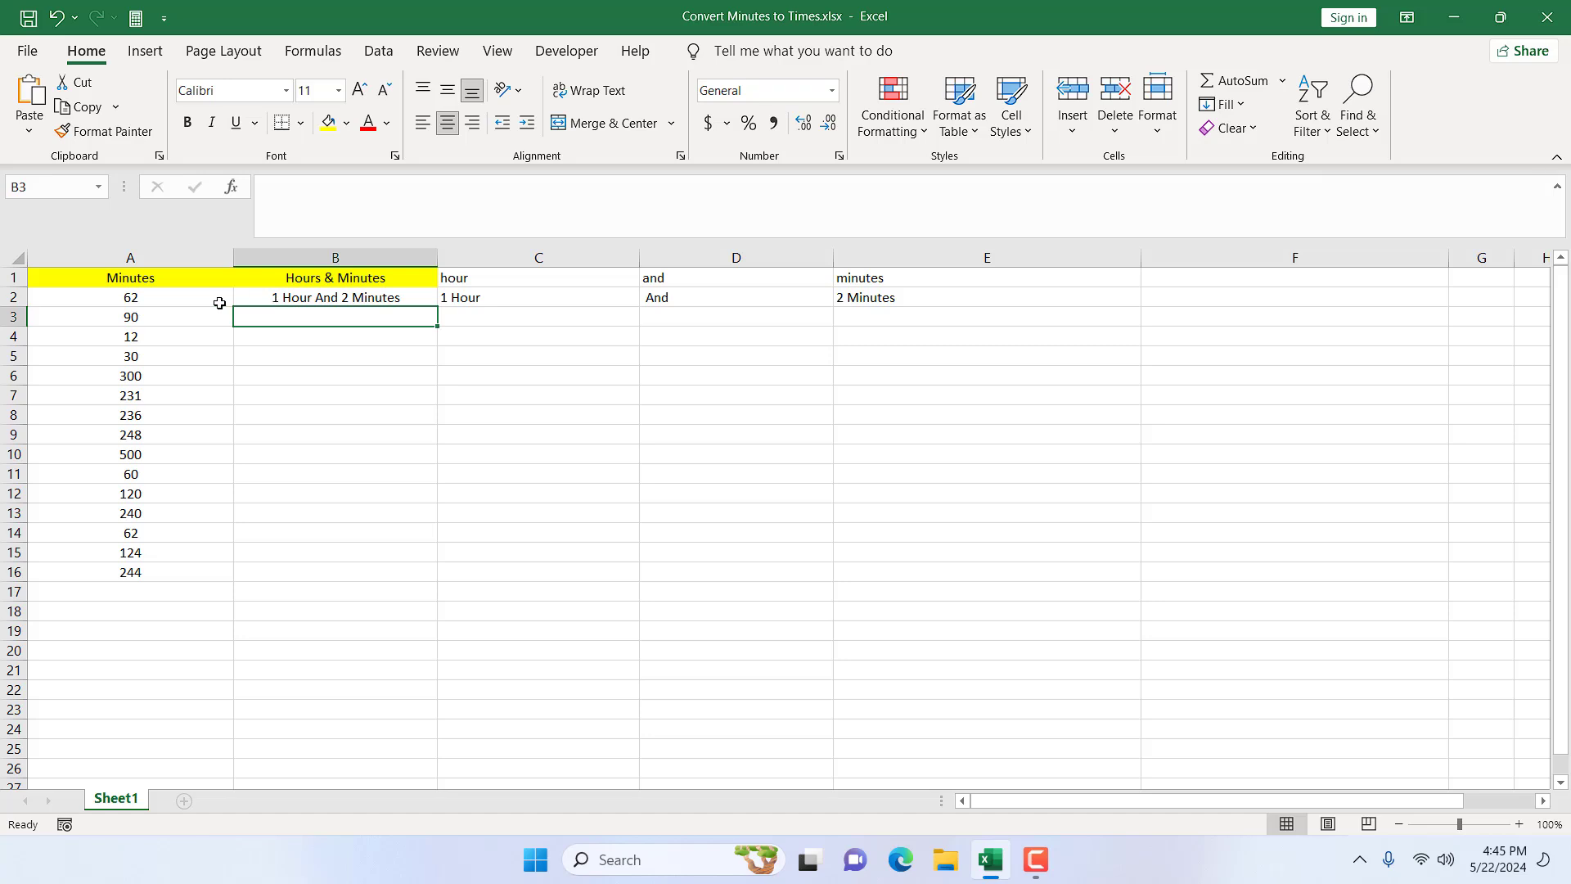
# Step: Fill the combined formula from B2 down through B16
pyautogui.click(297, 299)
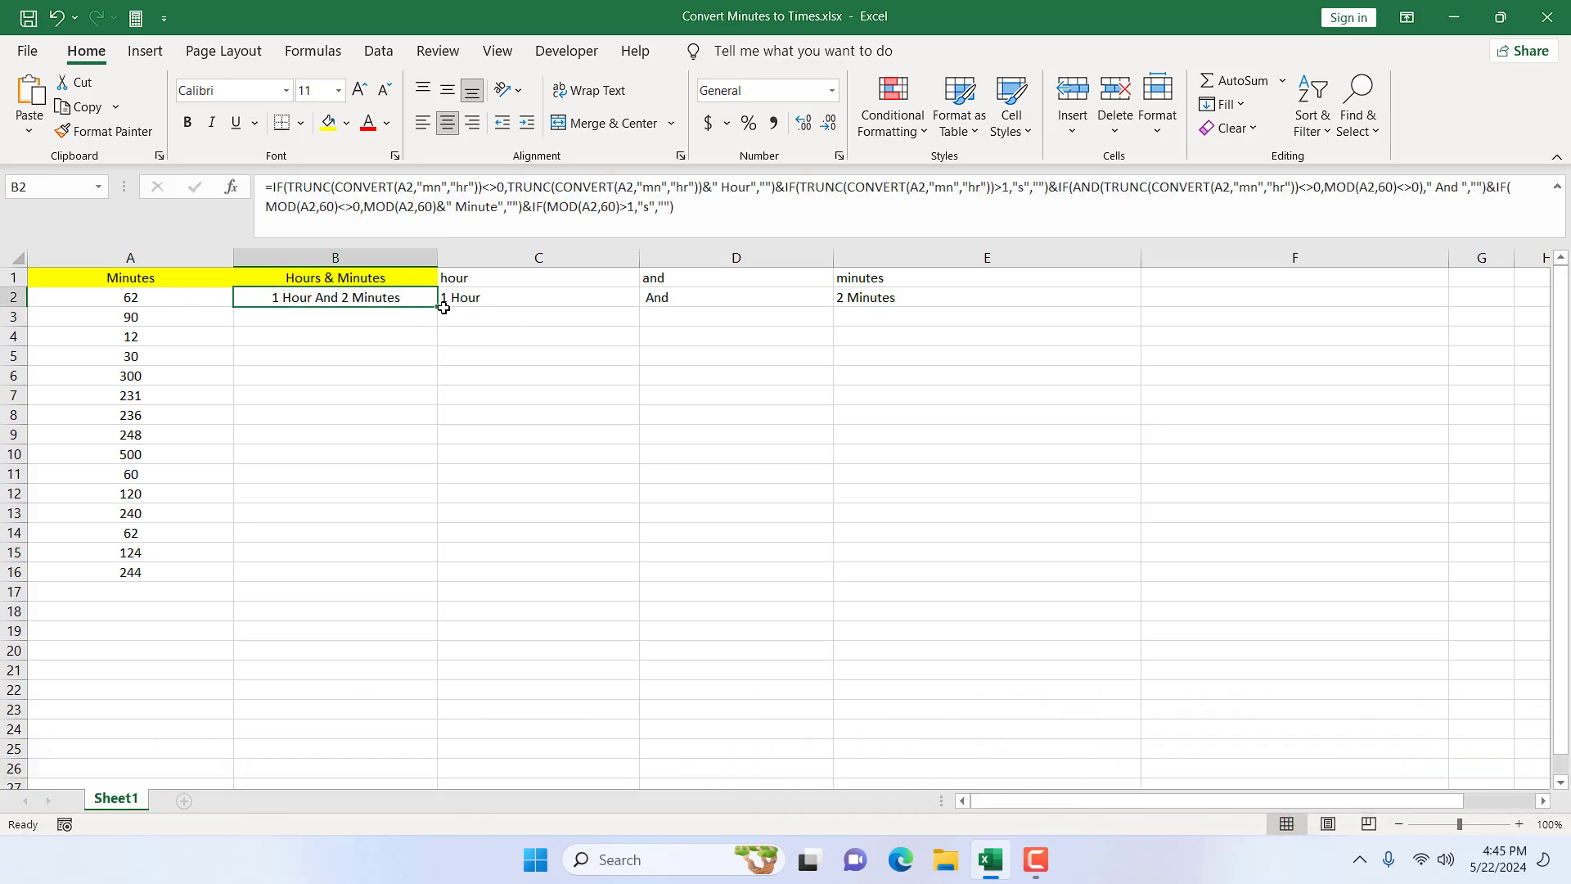
pyautogui.moveTo(443, 306); pyautogui.dragTo(404, 585)
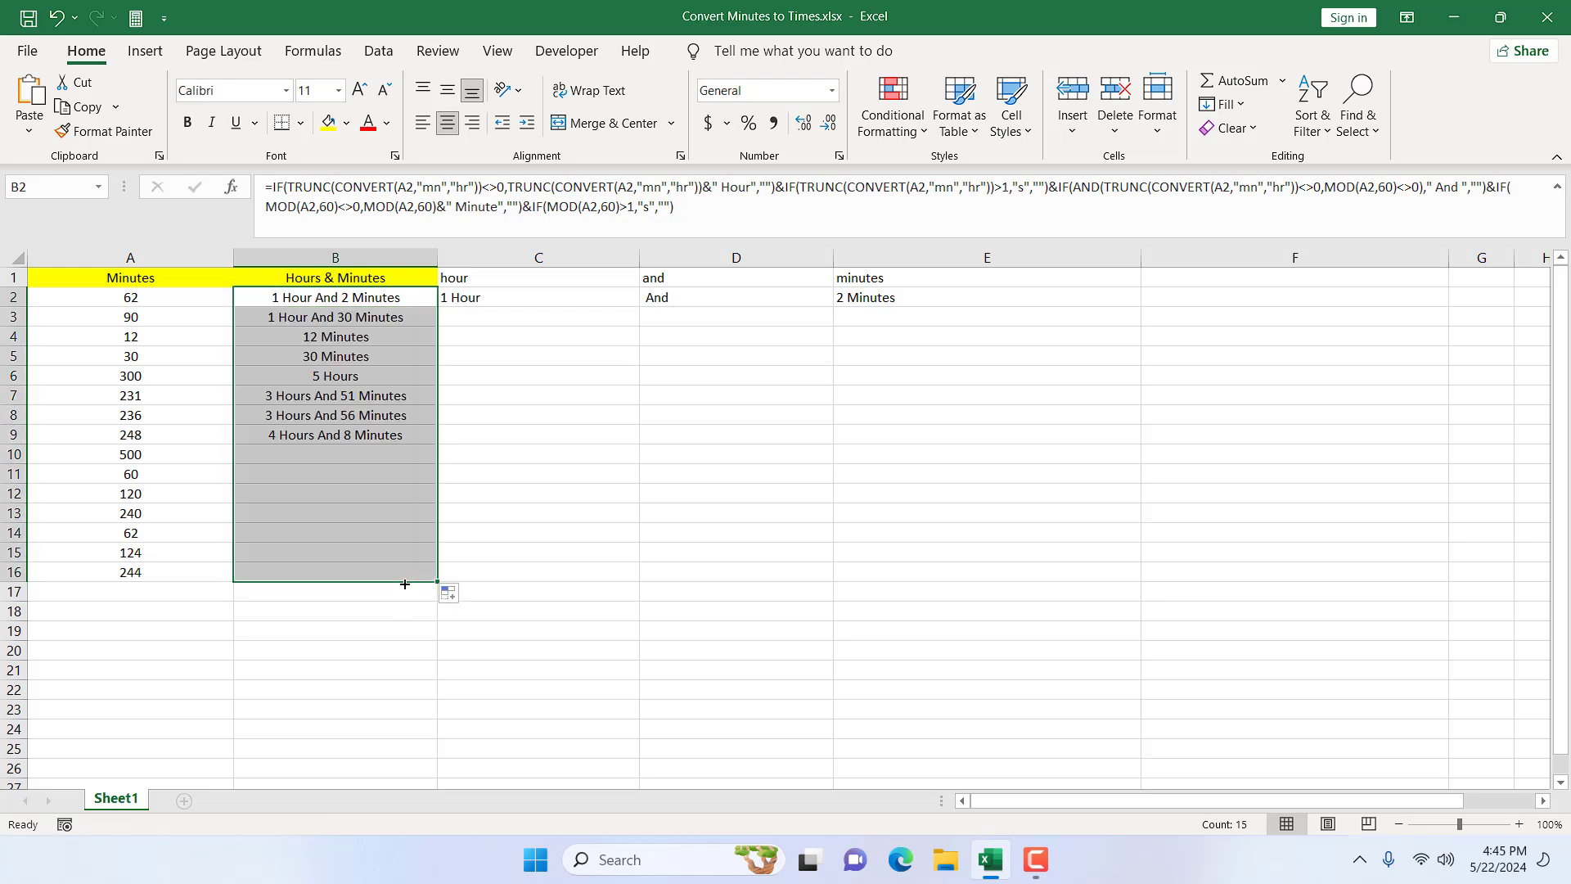
# Step: Examine the converted times in column B against the minutes in column A, including rows 3 to 6, 11 and 12
pyautogui.click(342, 319)
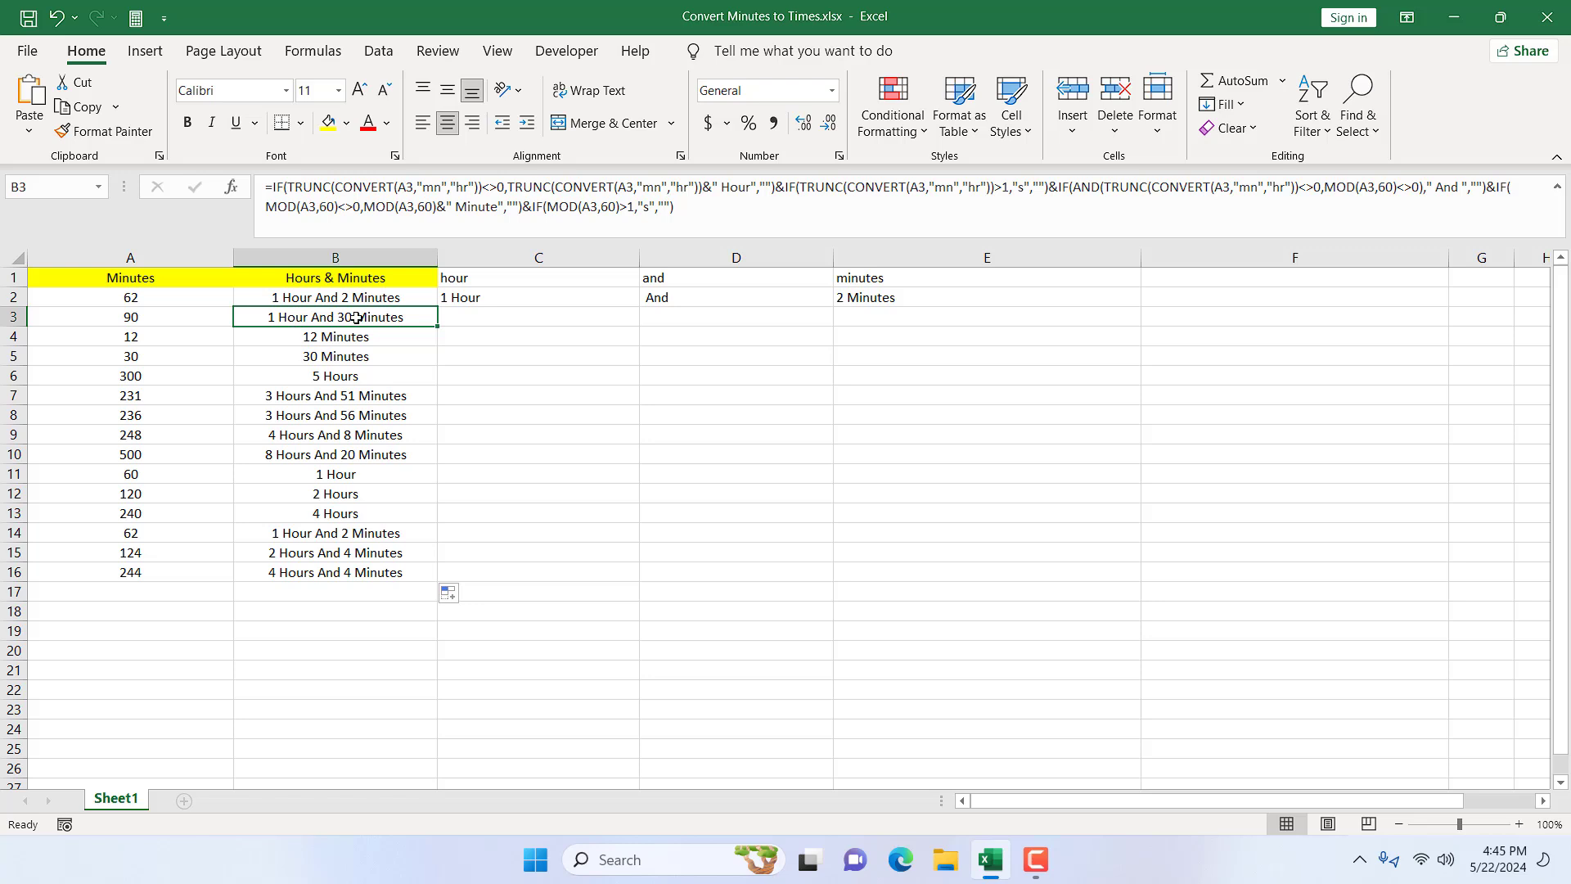
pyautogui.click(108, 347)
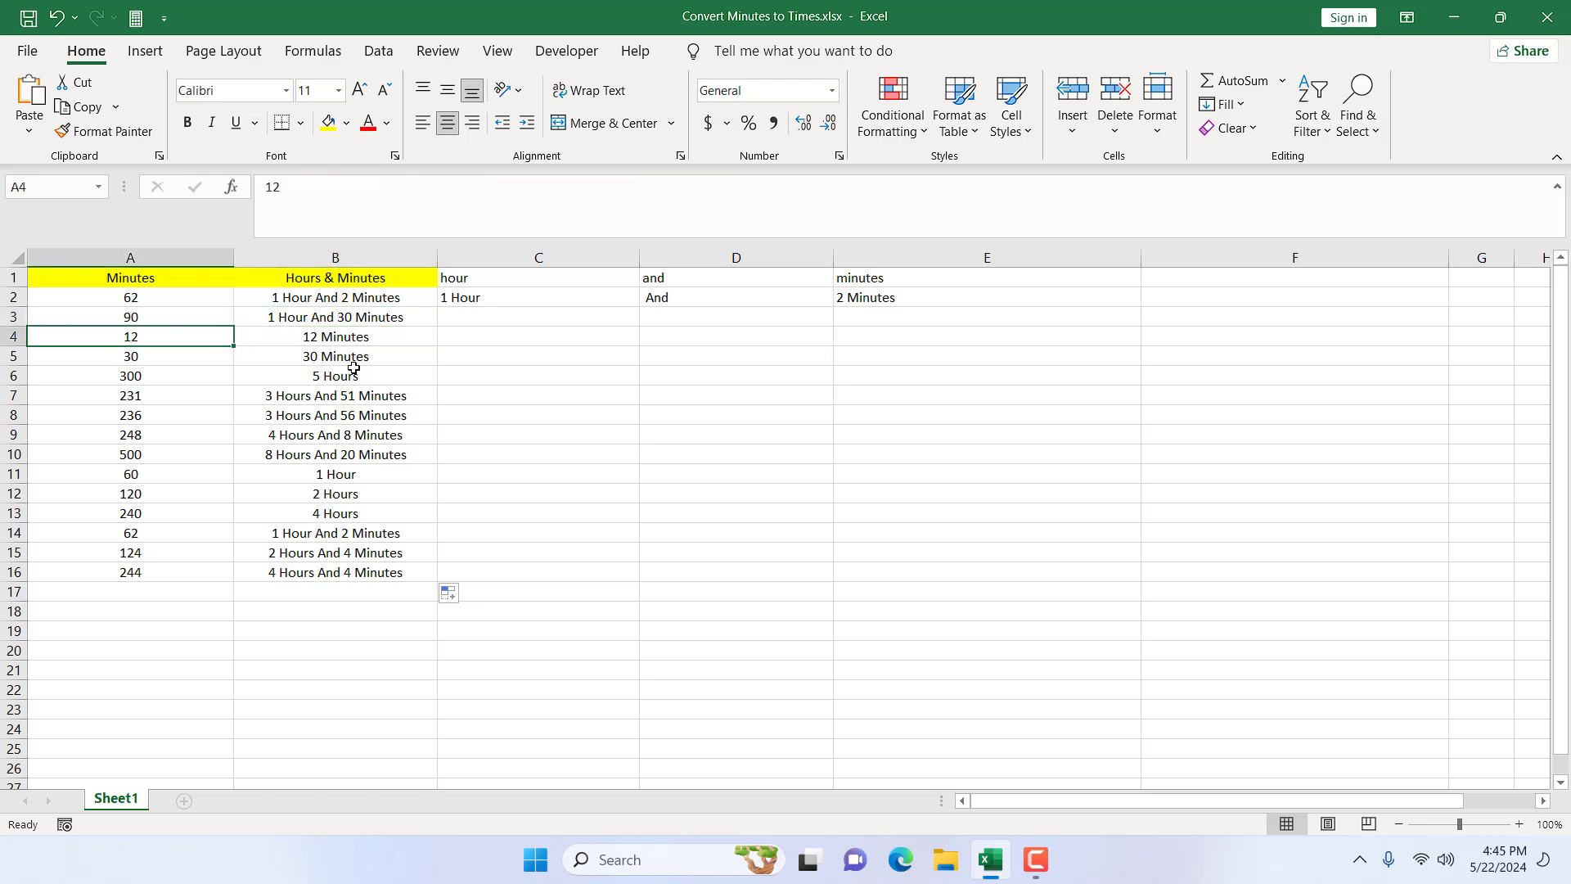
pyautogui.click(358, 342)
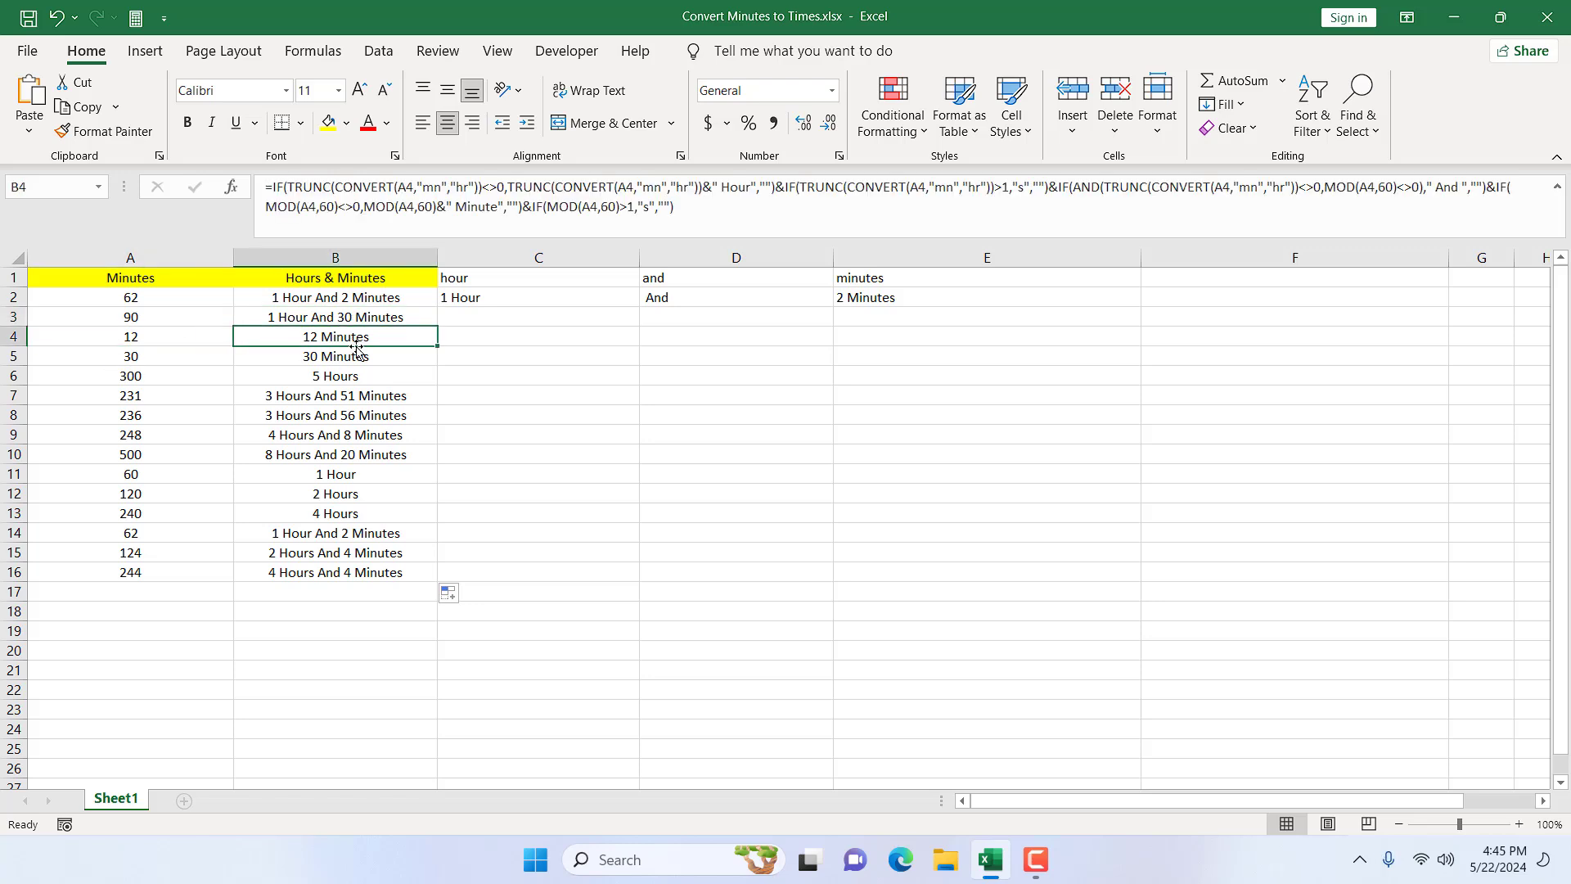
pyautogui.click(316, 360)
pyautogui.click(370, 378)
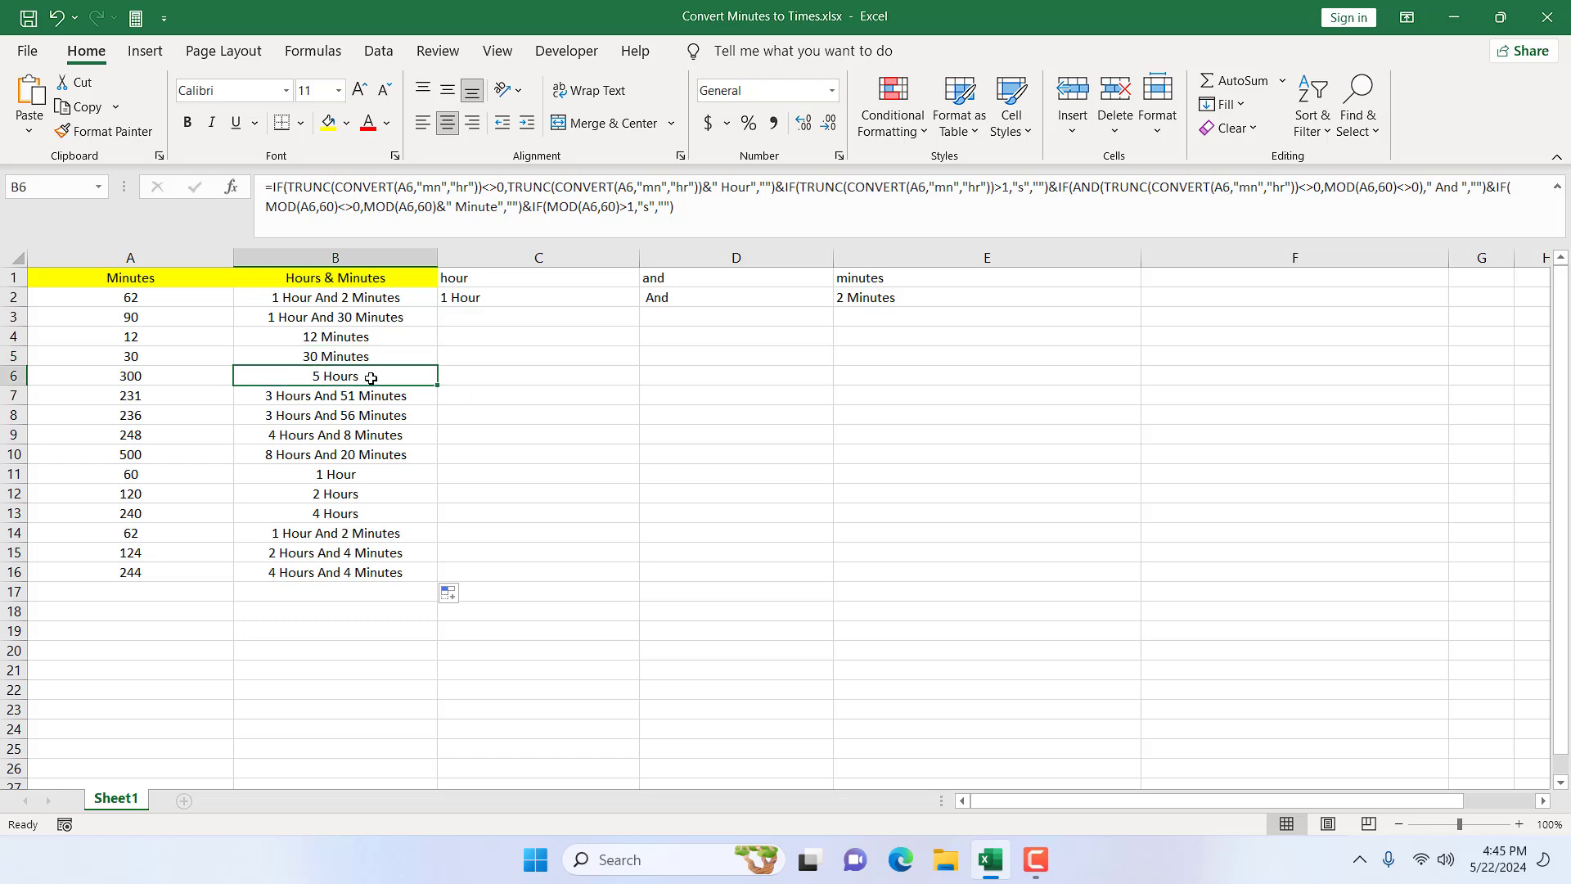
pyautogui.click(349, 481)
pyautogui.click(368, 499)
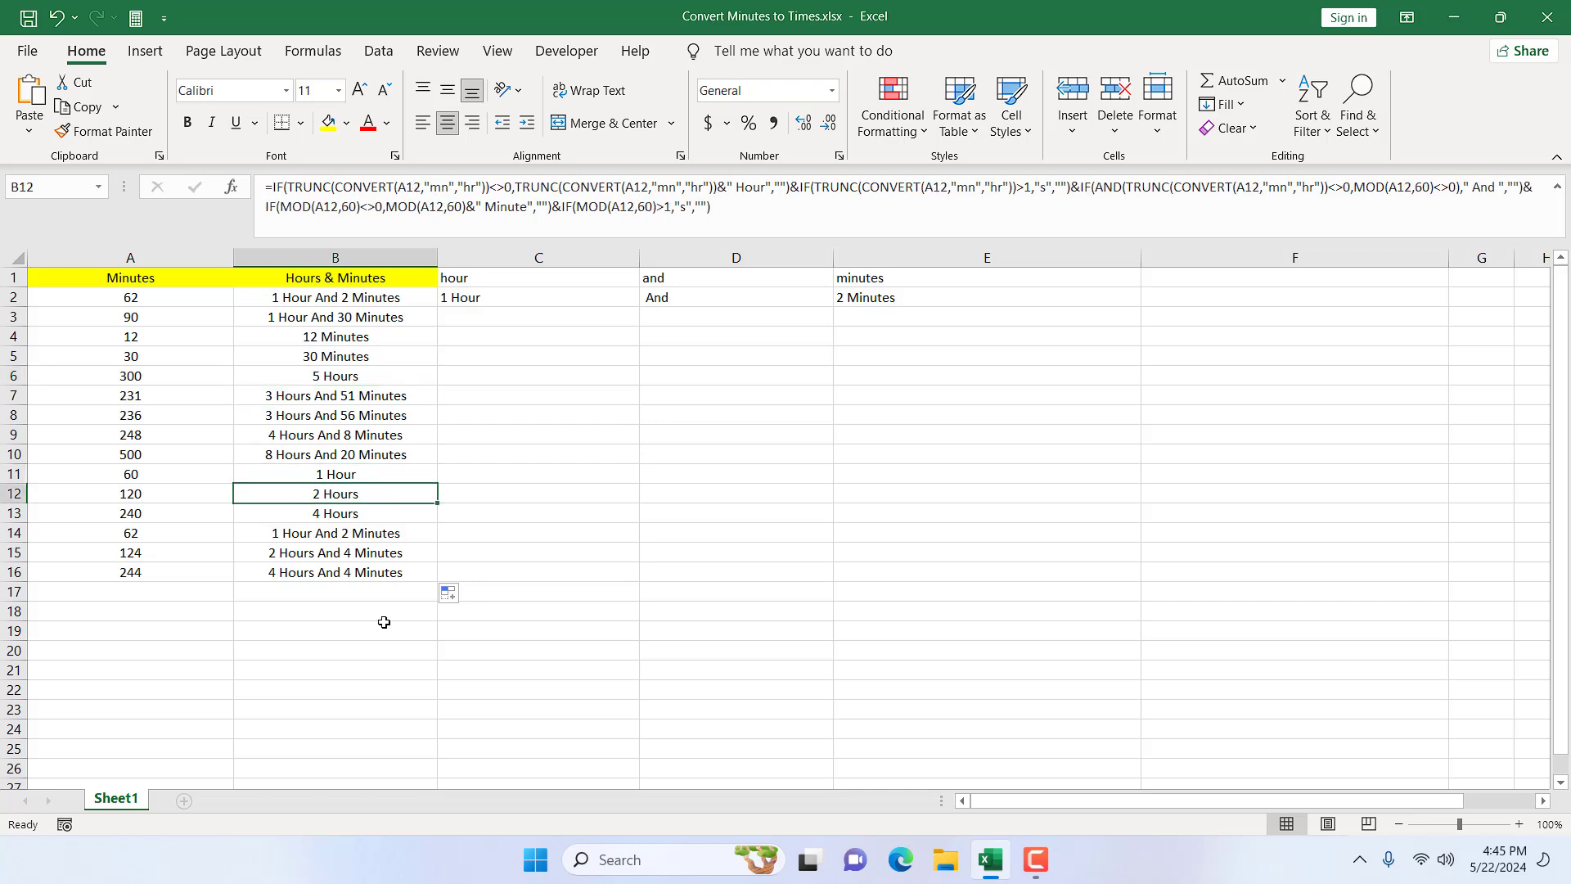
pyautogui.click(369, 299)
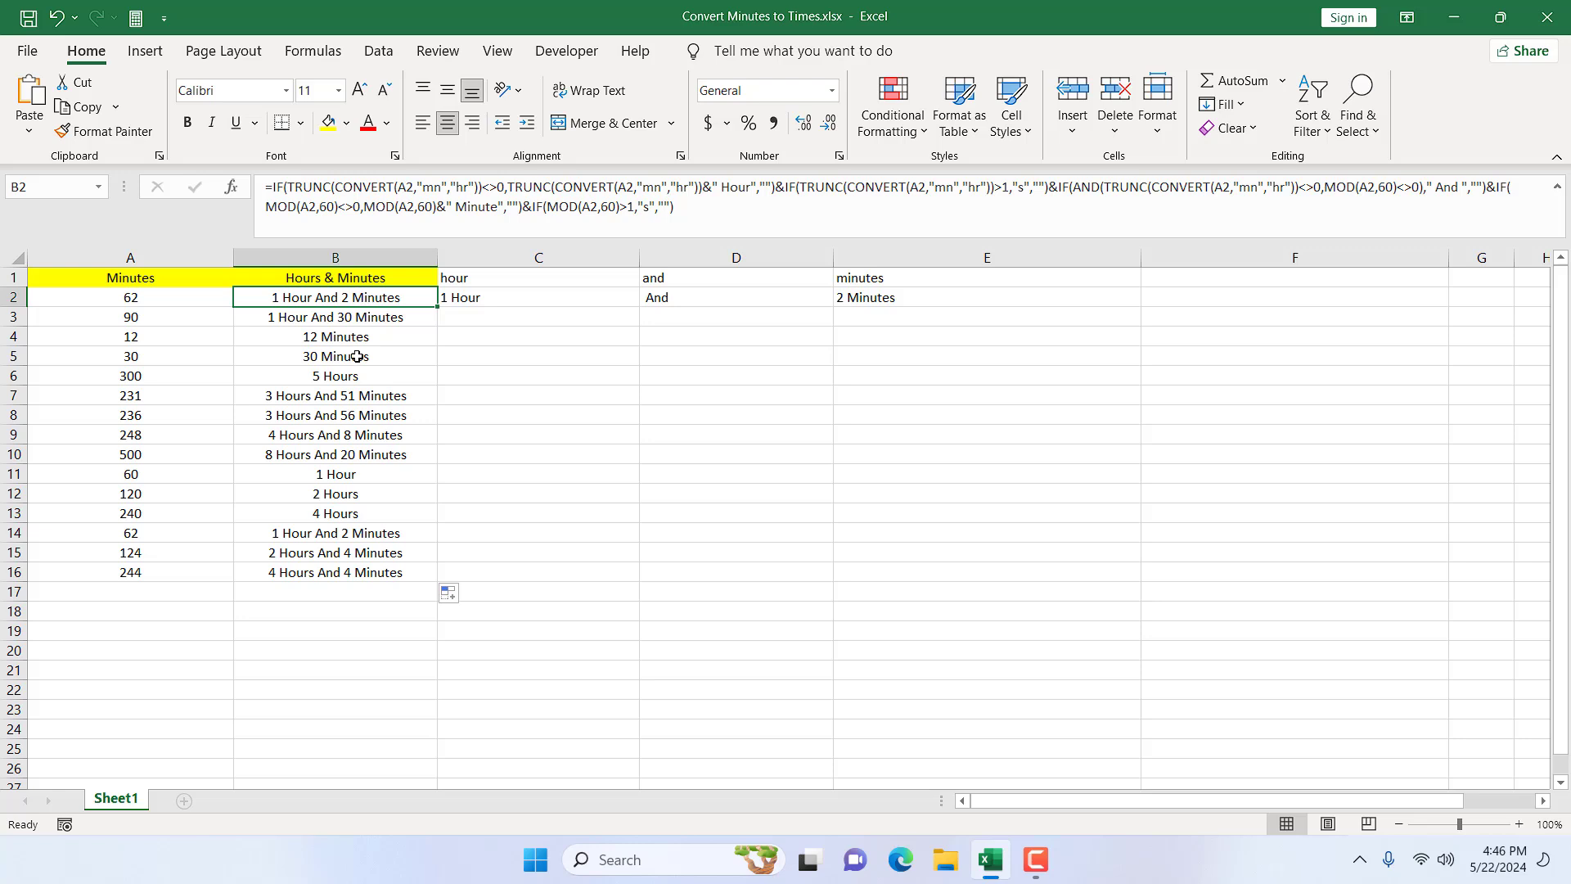